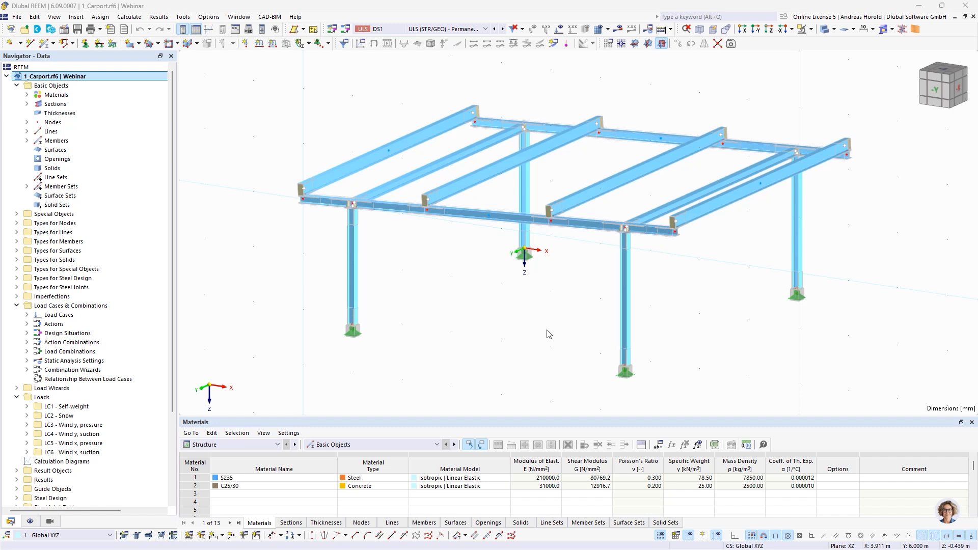
Step: Examine the components of each of the four steel joints, from the column base plates to the beam cap plates
double_click(626, 228)
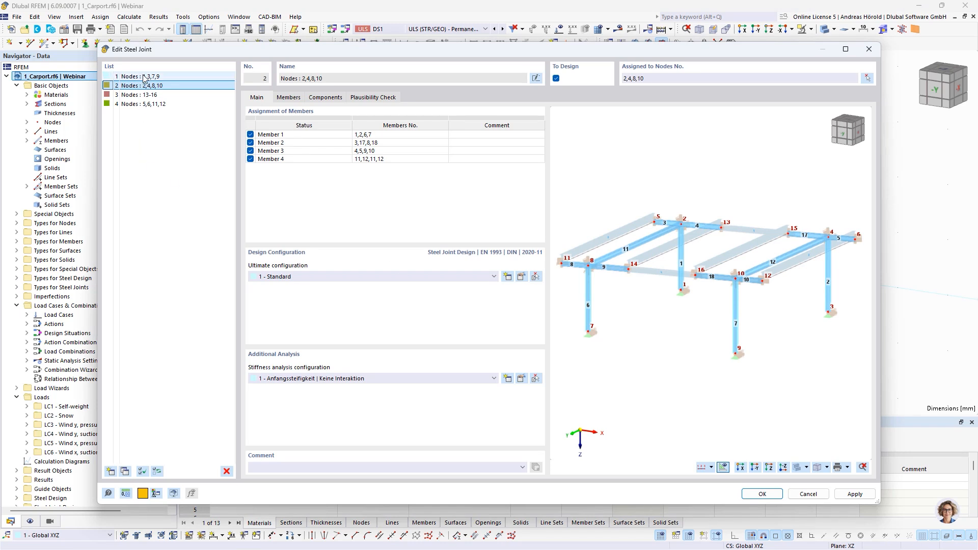
click(144, 76)
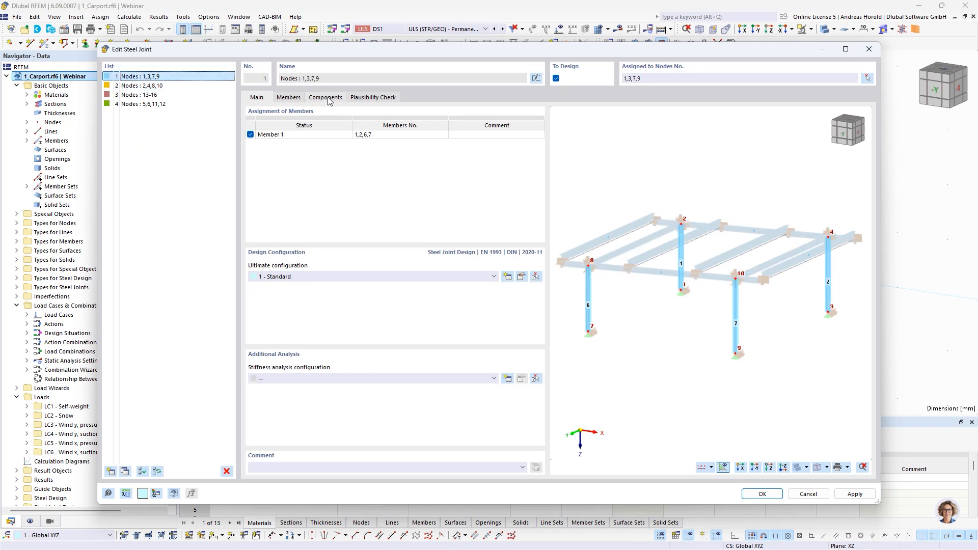
click(325, 97)
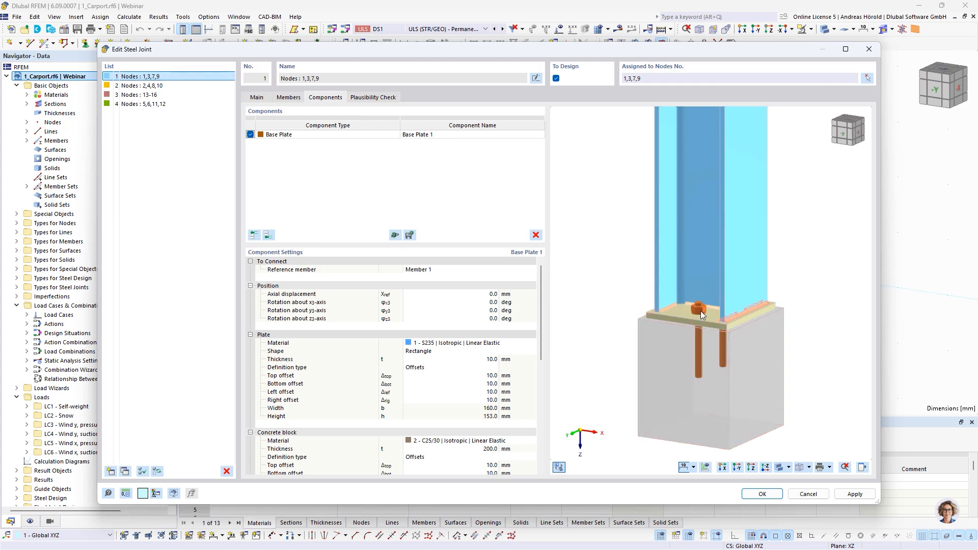
click(146, 86)
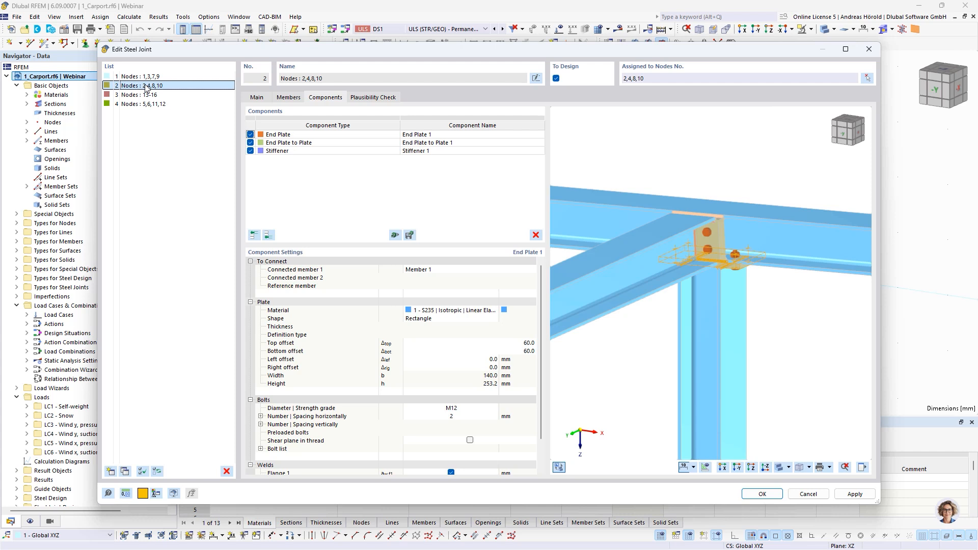
ctrl+middle_drag(812, 329, 775, 257)
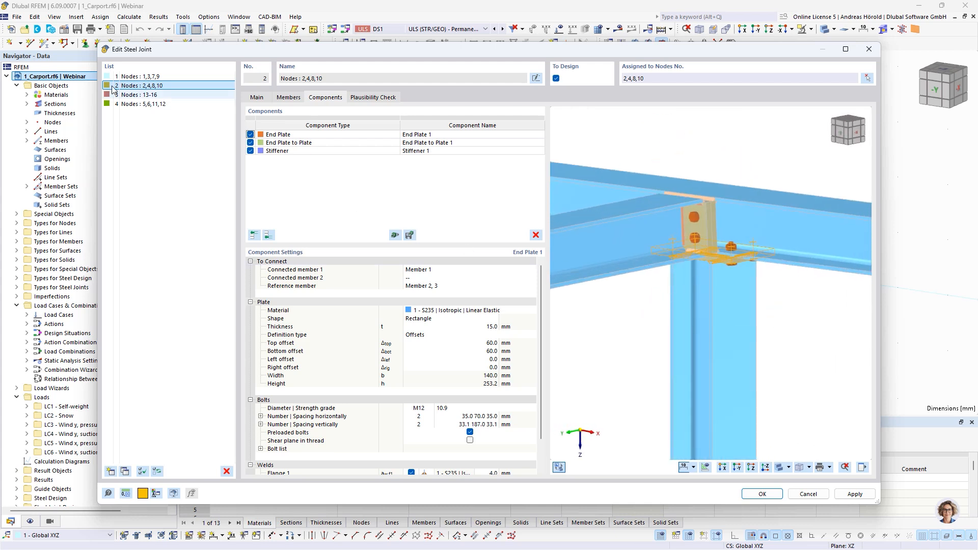
click(143, 96)
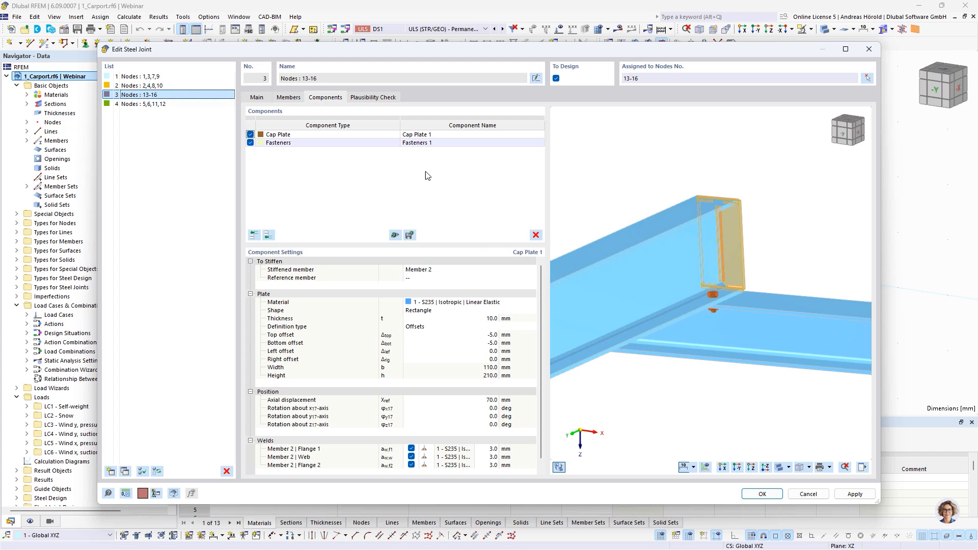
ctrl+middle_drag(662, 387, 754, 390)
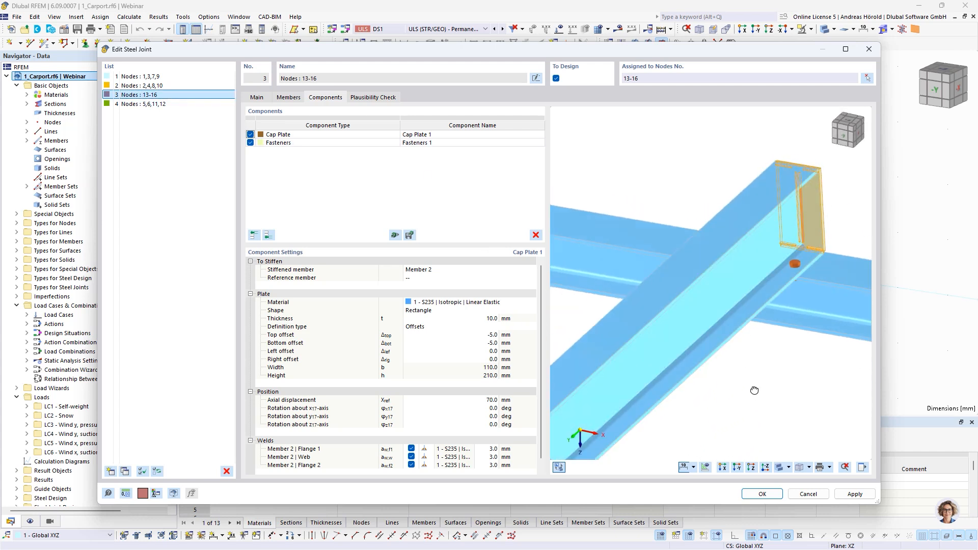
click(131, 105)
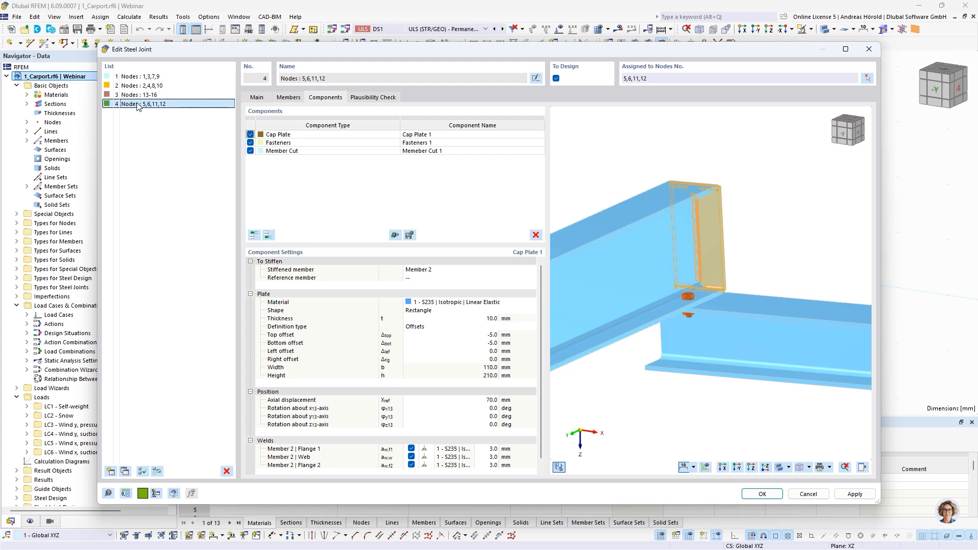
click(807, 494)
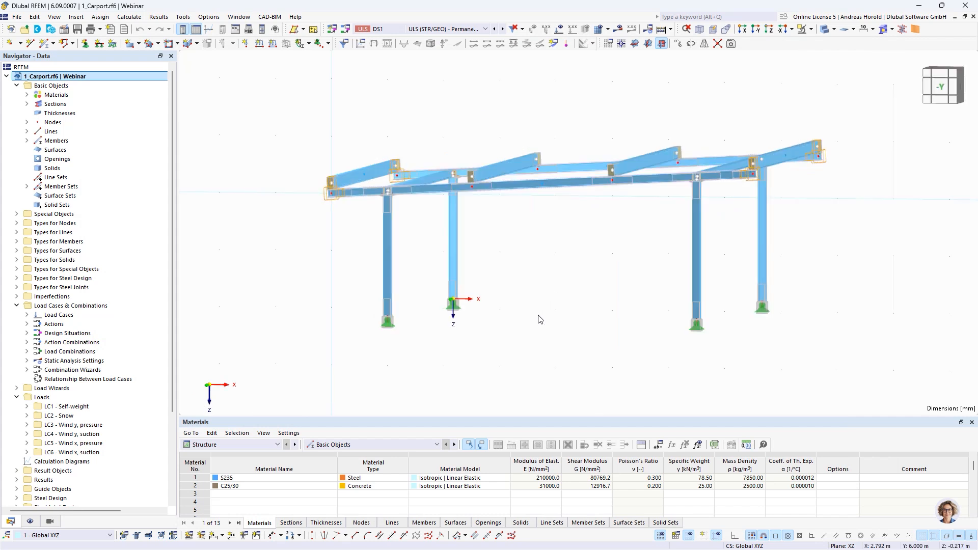
Step: Change the section of all four columns to the circular hollow section CHC 139.7x6.3 from the EN 10219-2:1997 series
mouse_move(579, 291)
ctrl+middle_down()
mouse_move(551, 321)
mouse_move(561, 290)
mouse_move(589, 280)
mouse_move(581, 284)
ctrl+middle_up()
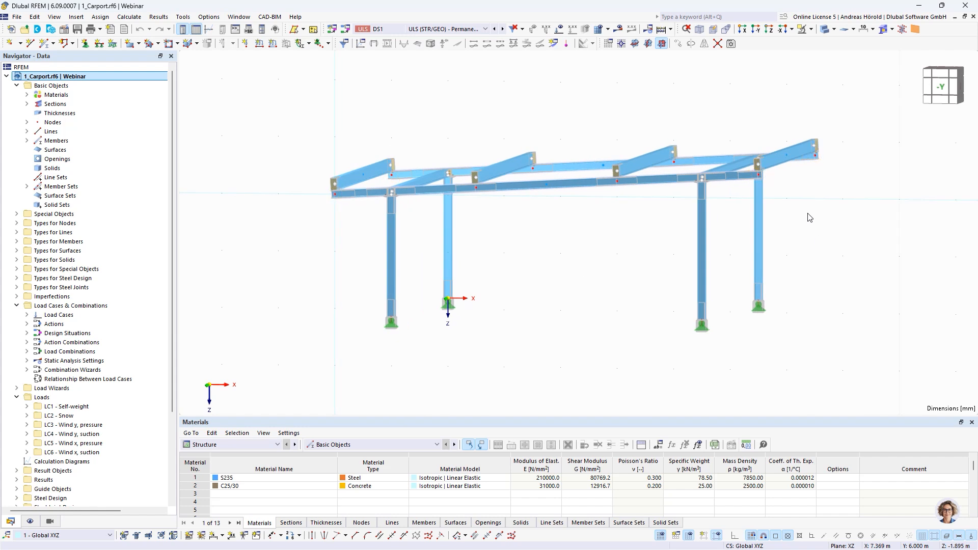
drag(808, 213, 353, 275)
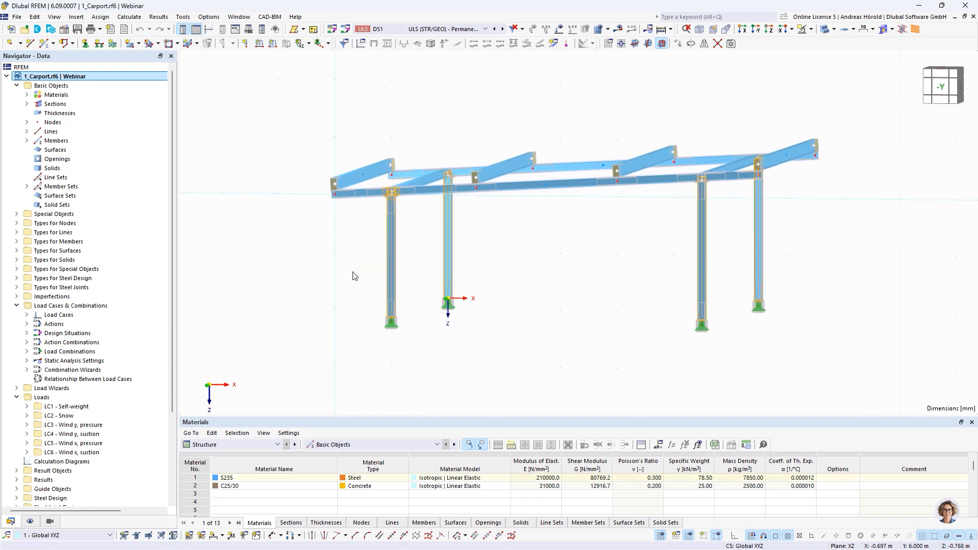
right_click(448, 249)
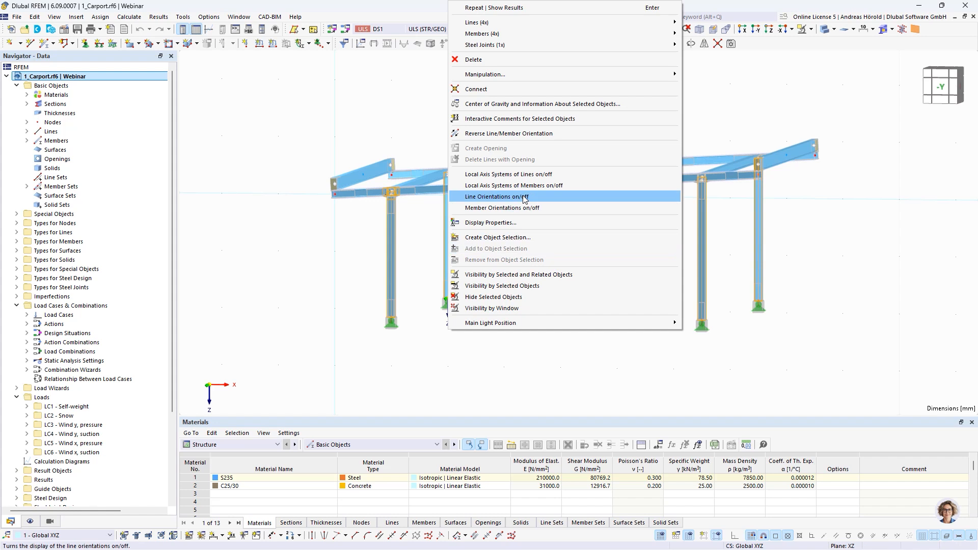
mouse_move(505, 34)
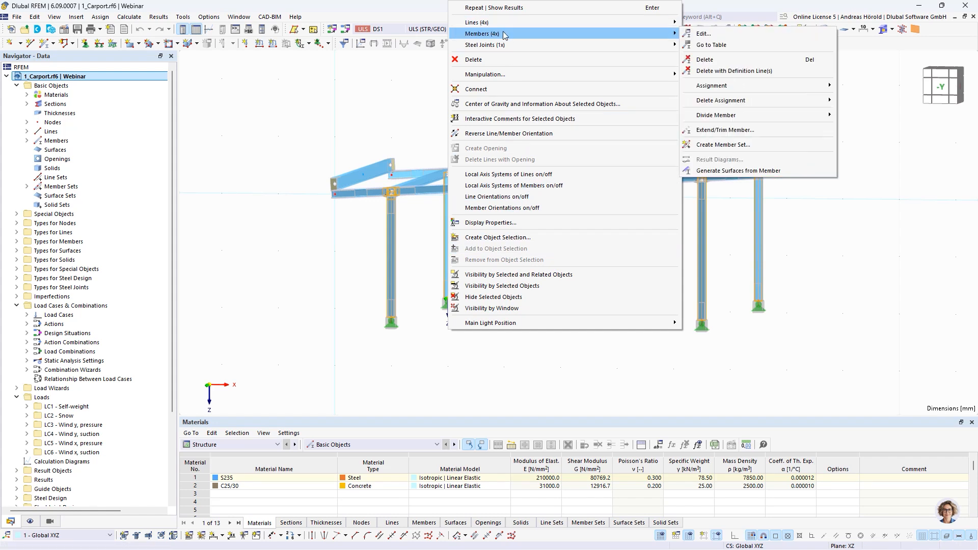
click(718, 37)
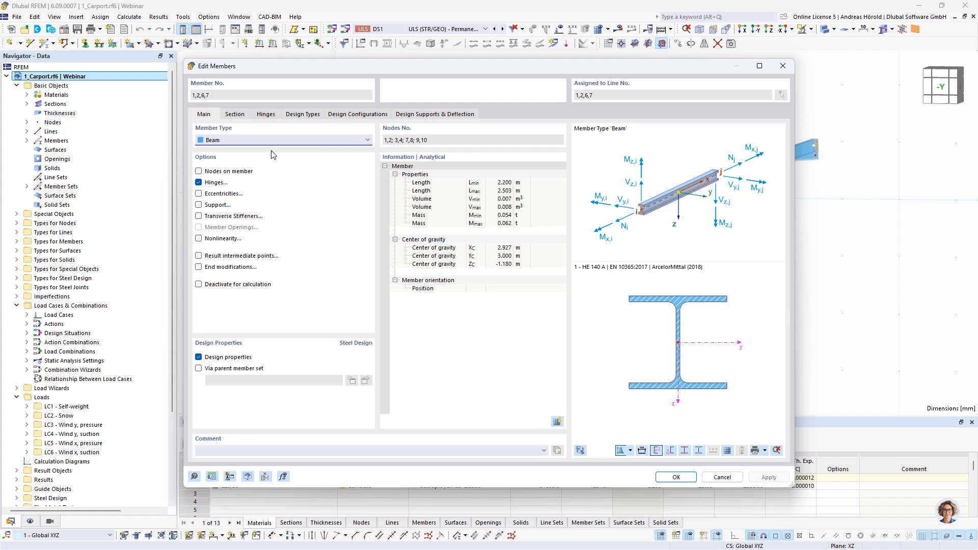
click(235, 116)
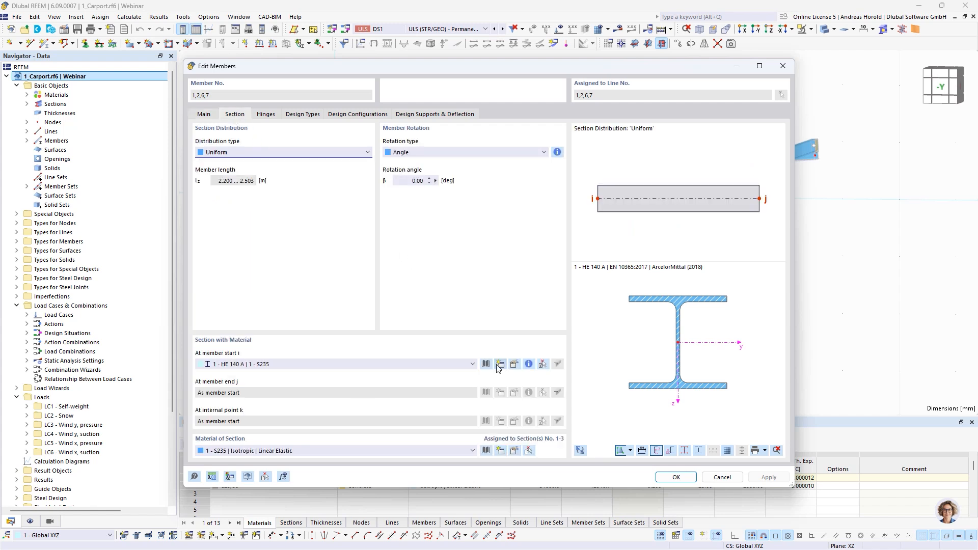
click(485, 364)
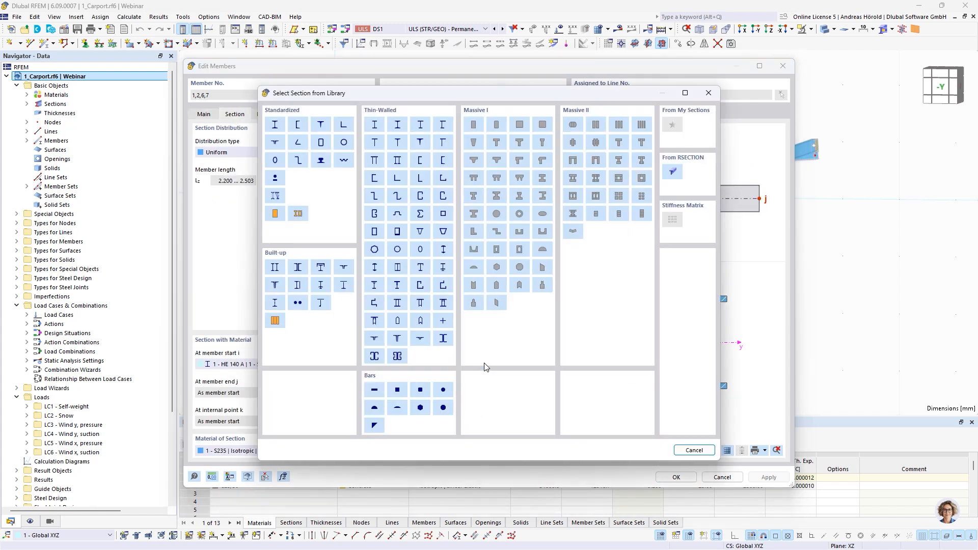
click(344, 143)
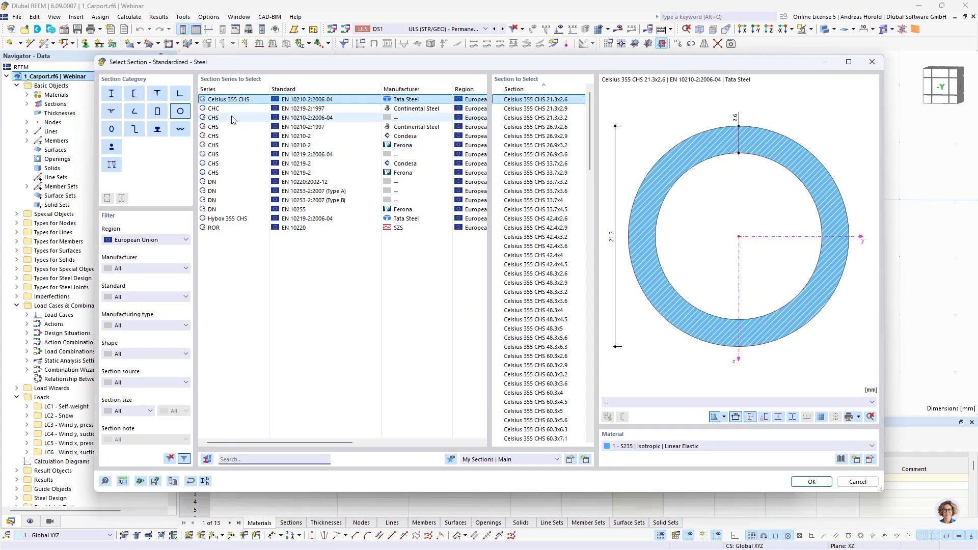
click(226, 109)
scroll(529, 348, down, 10)
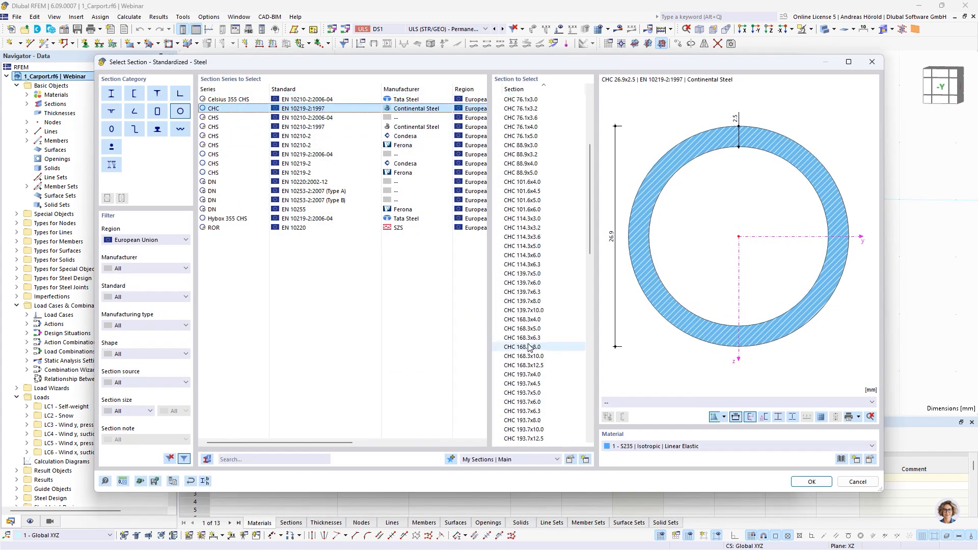
click(526, 292)
click(811, 482)
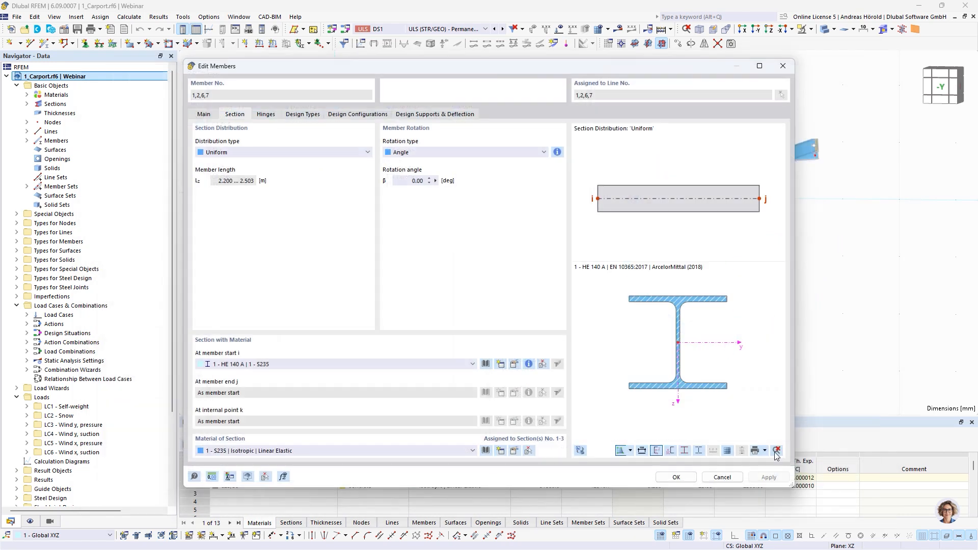
click(670, 478)
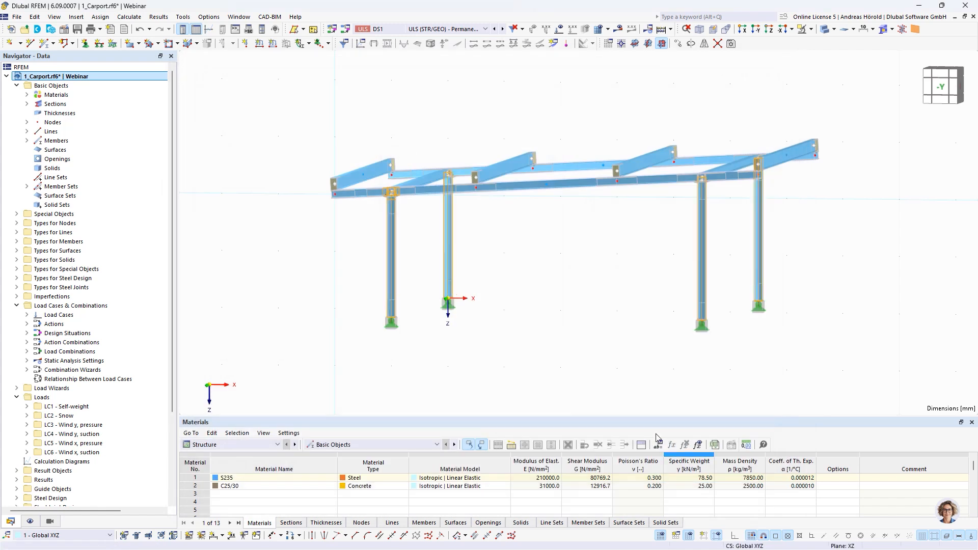
Step: Change the base plate of the column-foot steel joint to a circle with a diameter of 250 mm
double_click(705, 319)
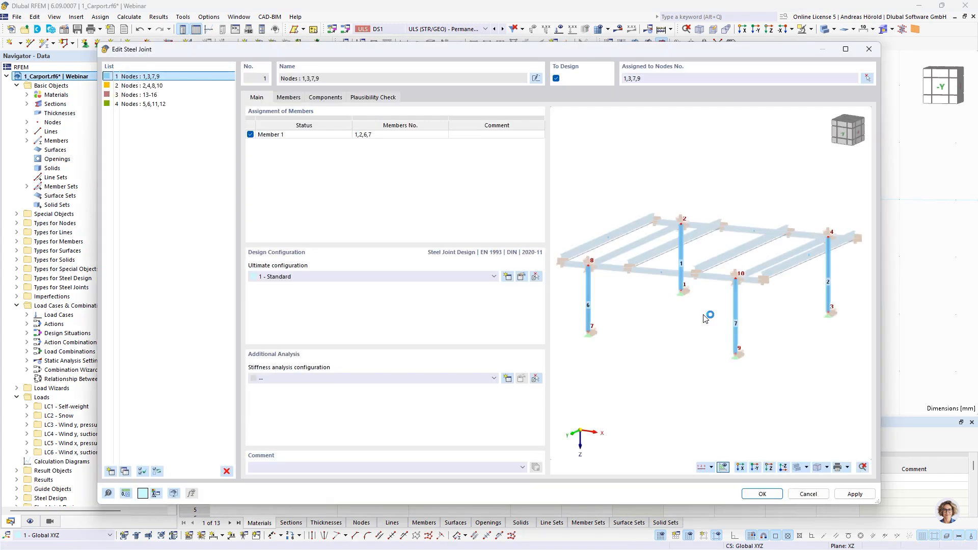
click(326, 97)
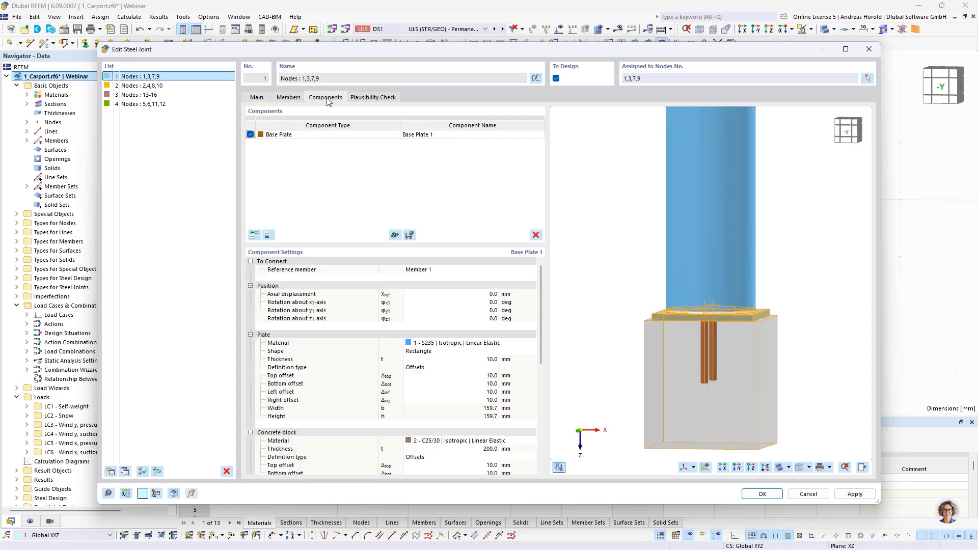
ctrl+middle_drag(764, 352, 789, 410)
scroll(765, 388, up, 2)
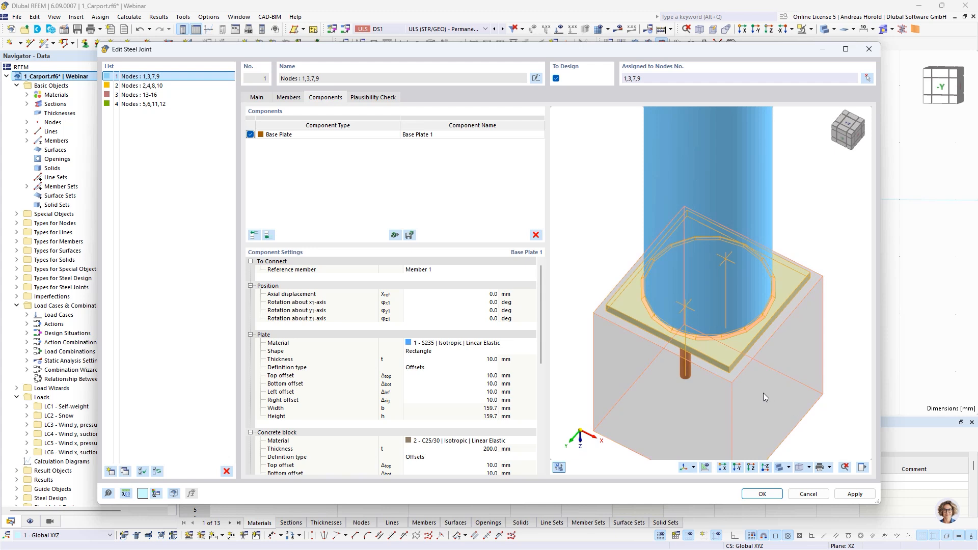
click(441, 351)
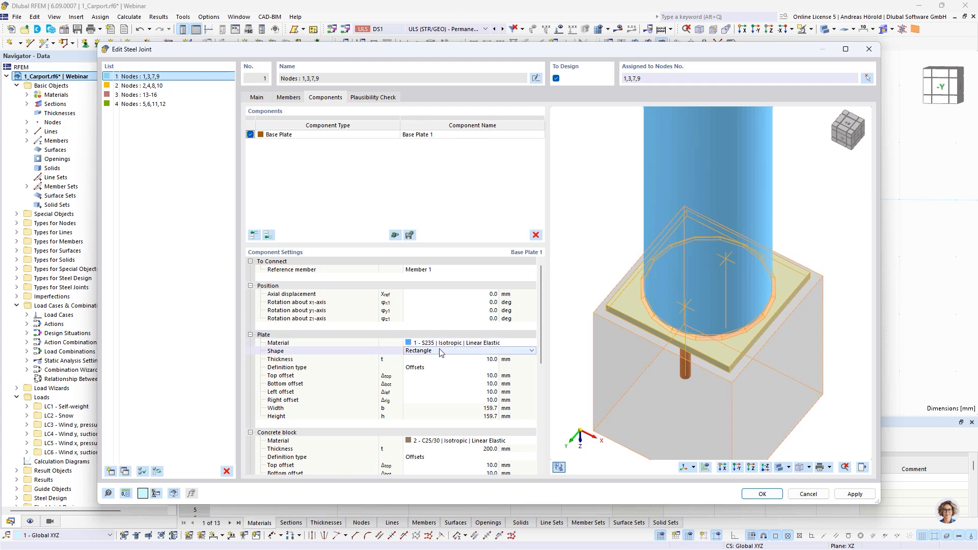
click(441, 351)
click(440, 369)
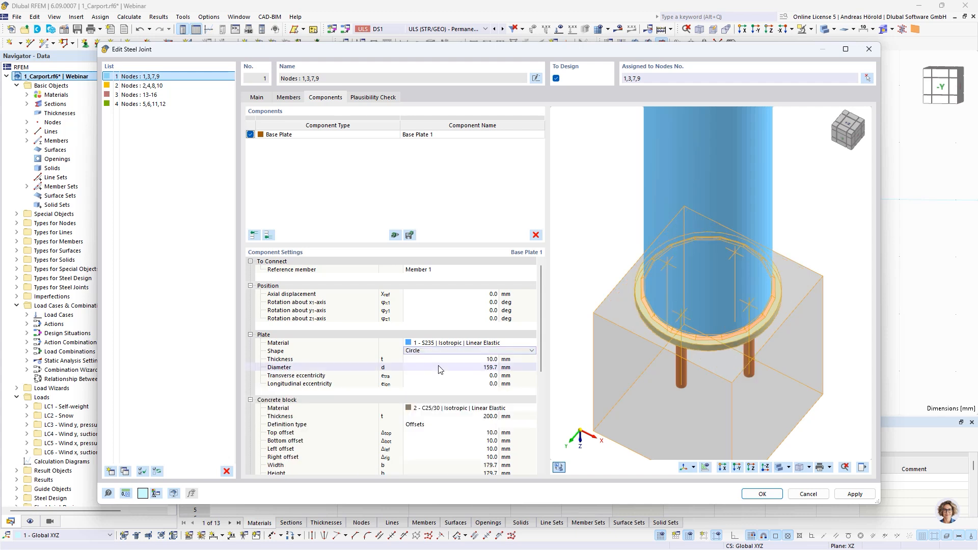
click(489, 367)
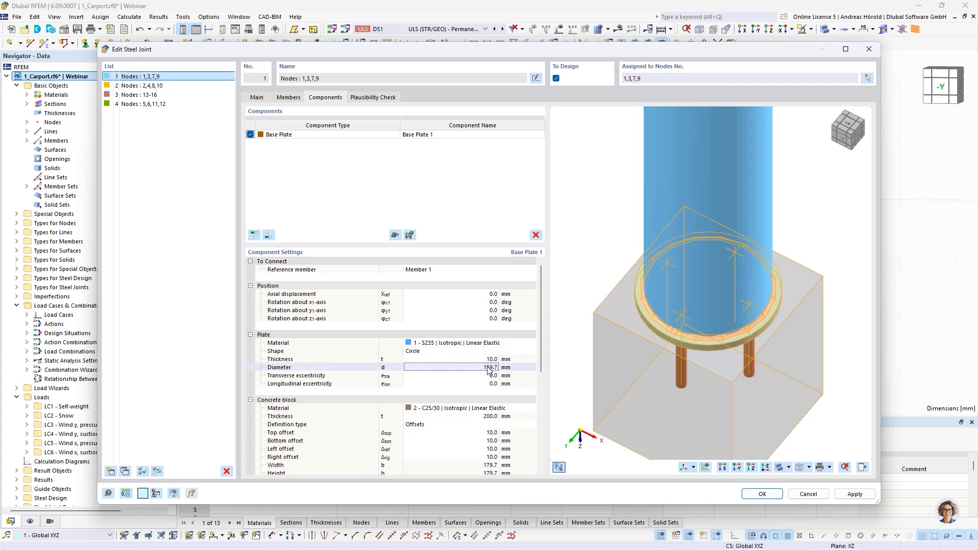
text(250)
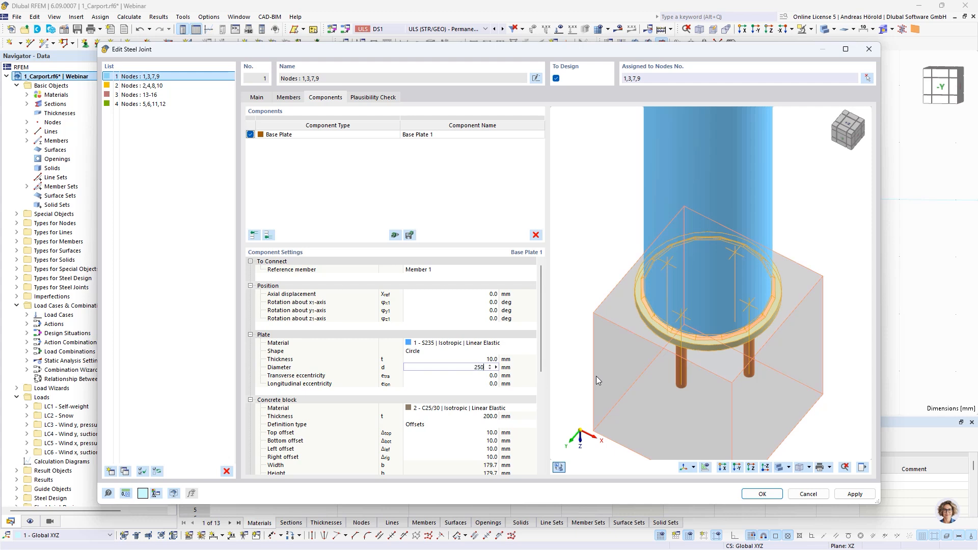
key(Tab)
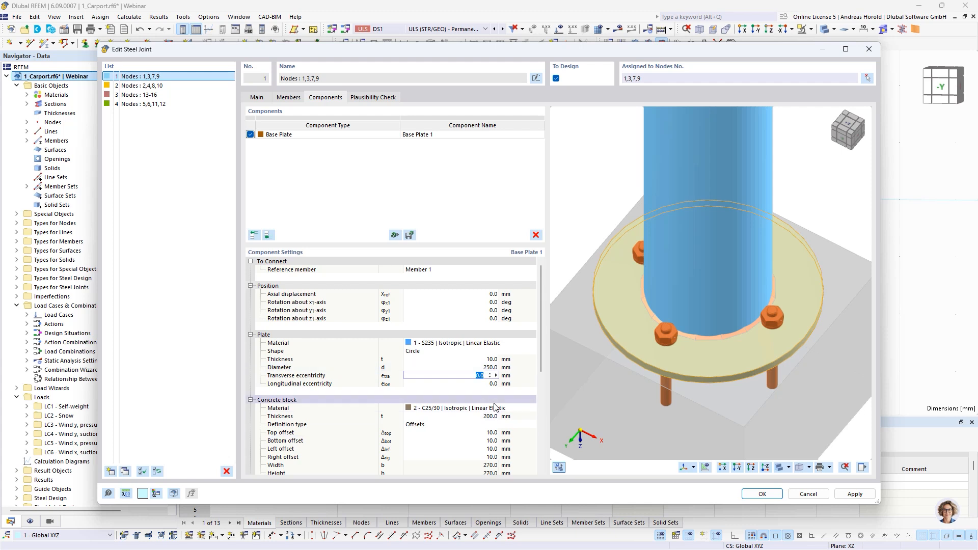
Step: Set the concrete block's top, bottom, left and right offsets to 100 mm each
scroll(484, 356, down, 4)
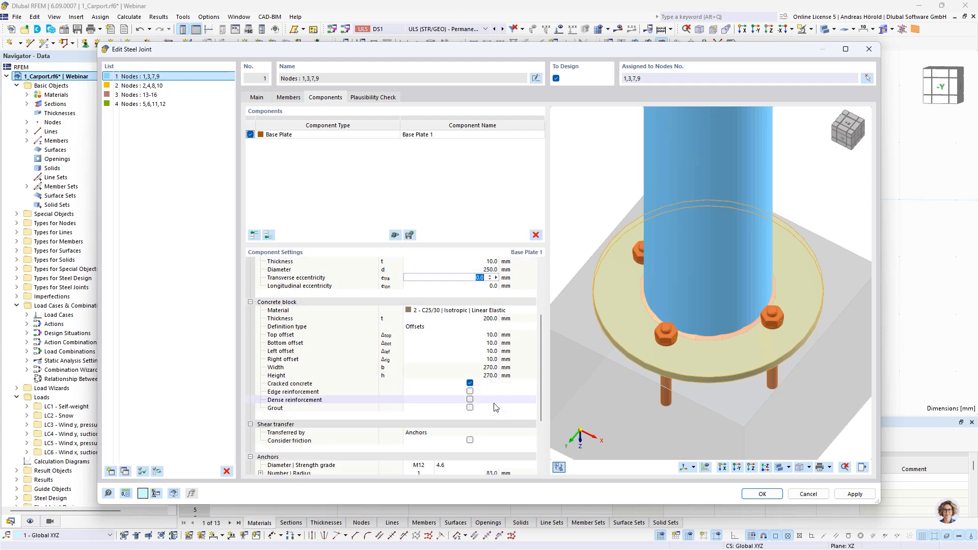
click(488, 334)
text(10)
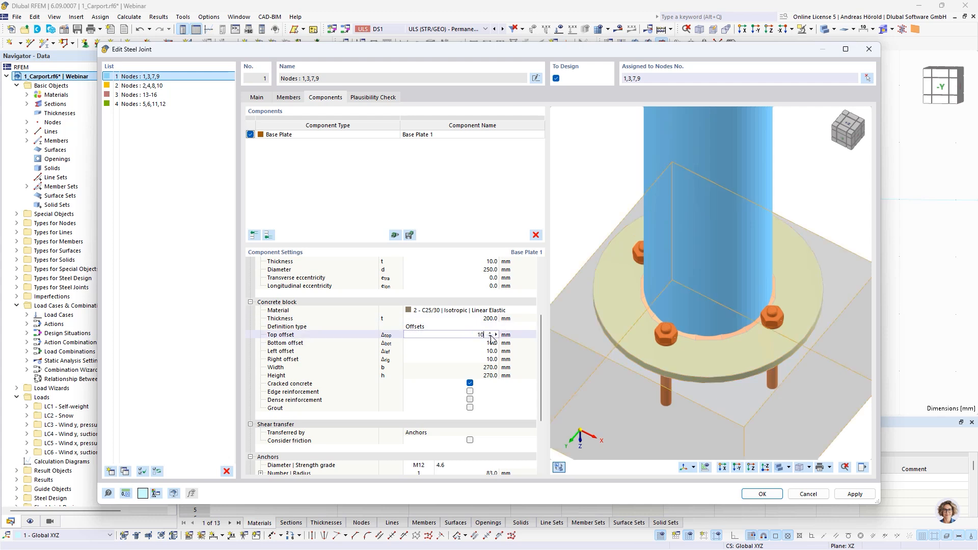
text(0)
key(Tab)
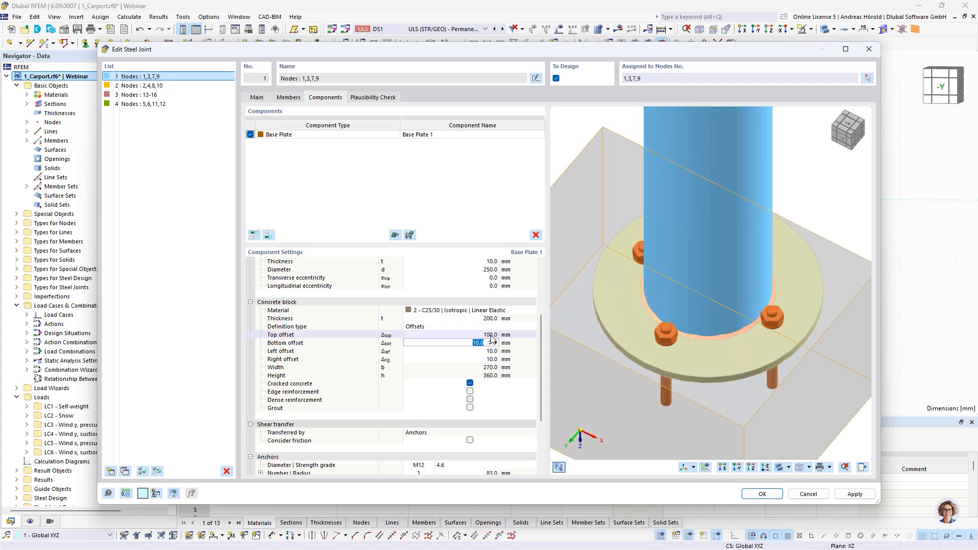
text(10)
key(Tab)
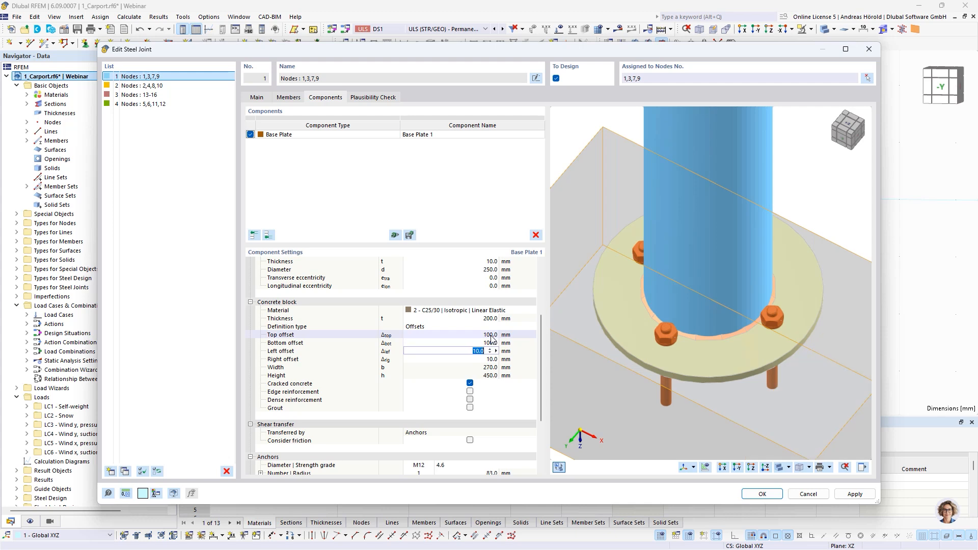
text(100)
key(Tab)
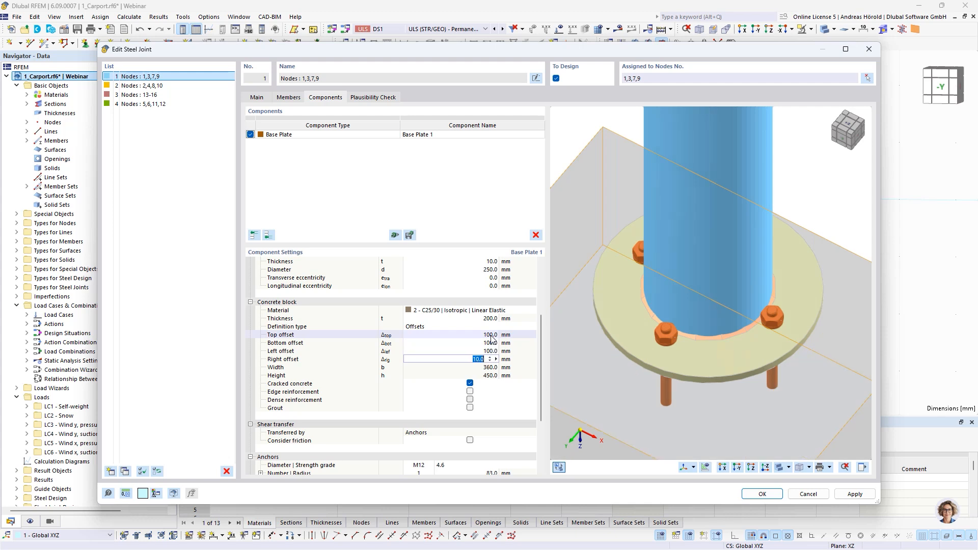
text(1)
key(Tab)
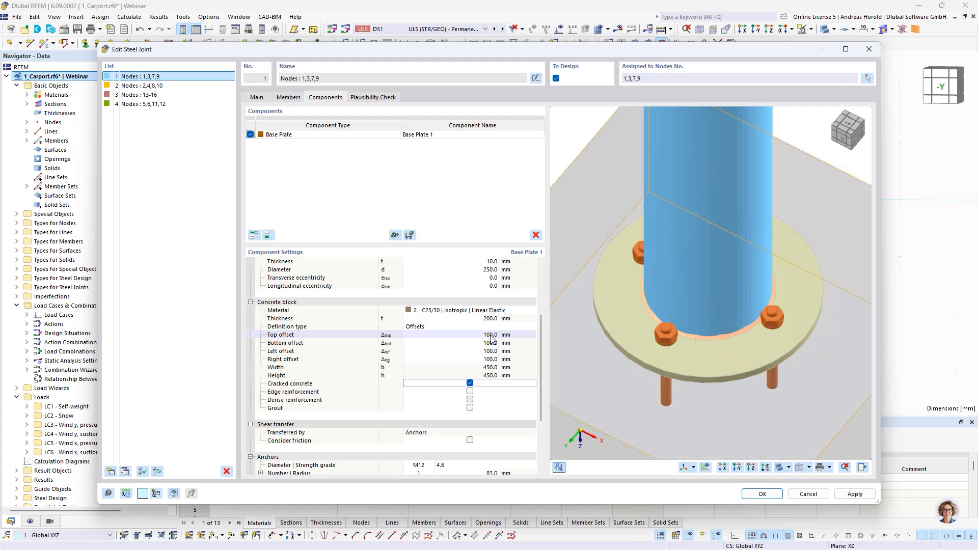
Step: Set the number of anchors arranged around the circular base plate to 5
ctrl+middle_drag(698, 370, 730, 329)
scroll(716, 326, down, 3)
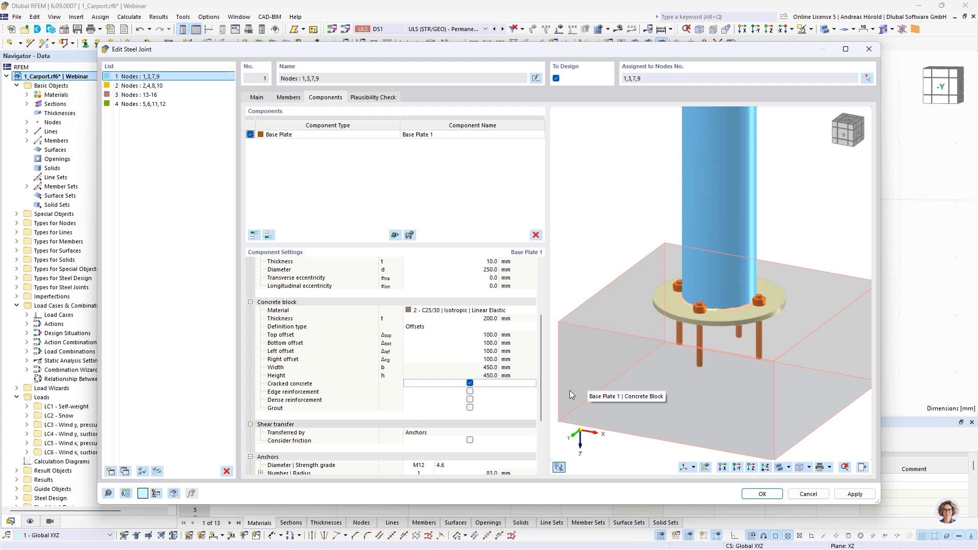
scroll(423, 402, down, 3)
click(422, 398)
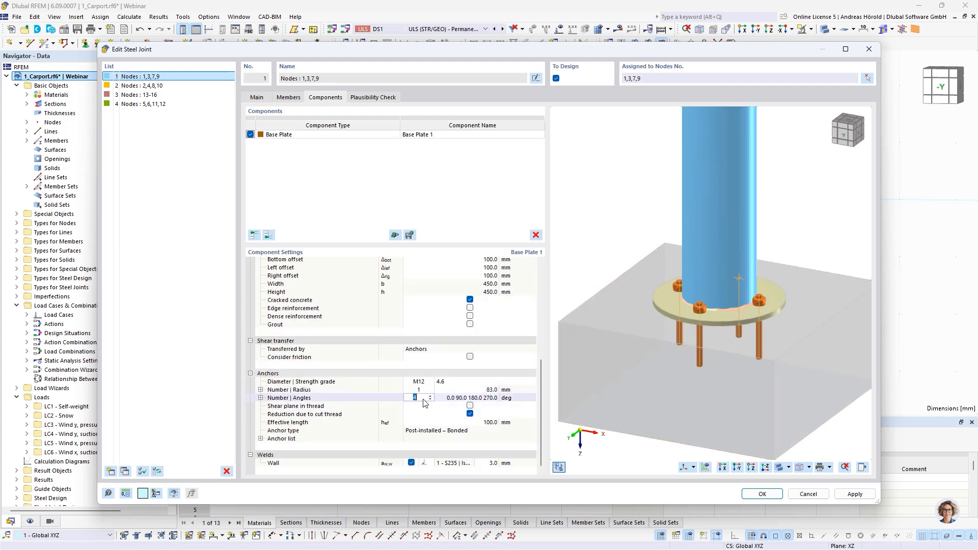
click(431, 396)
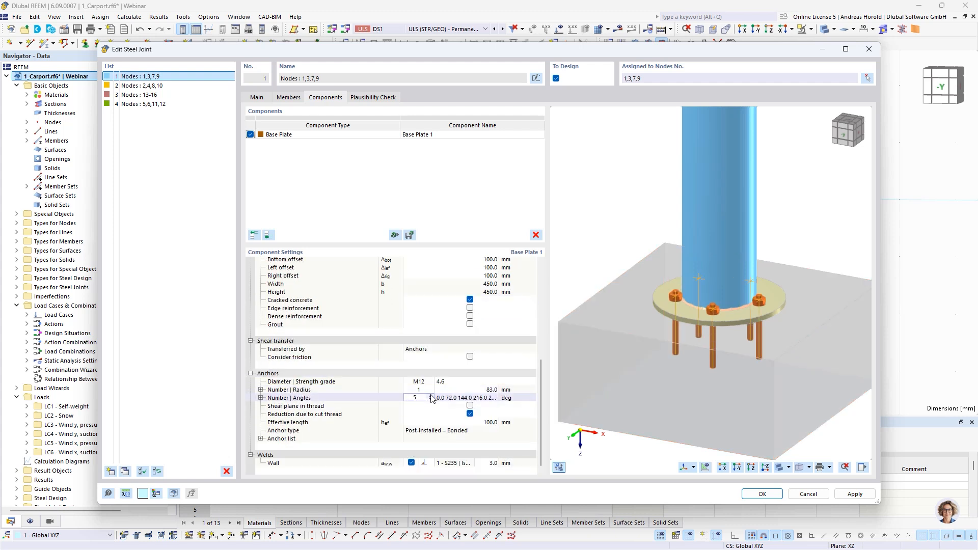
ctrl+middle_drag(777, 357, 780, 381)
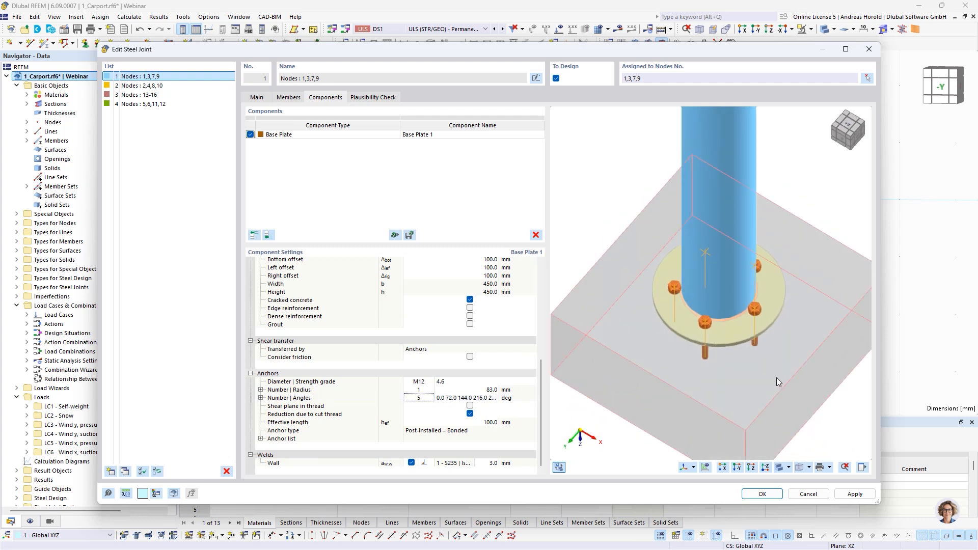
Step: Set the radius of the anchor circle to 100 mm and accept the column-foot joint's changes
click(475, 392)
text(100)
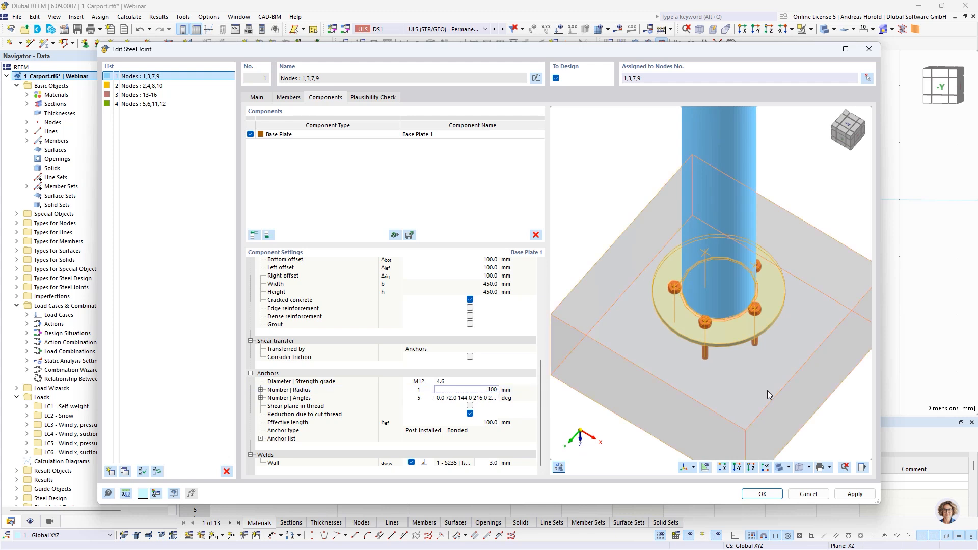
key(Tab)
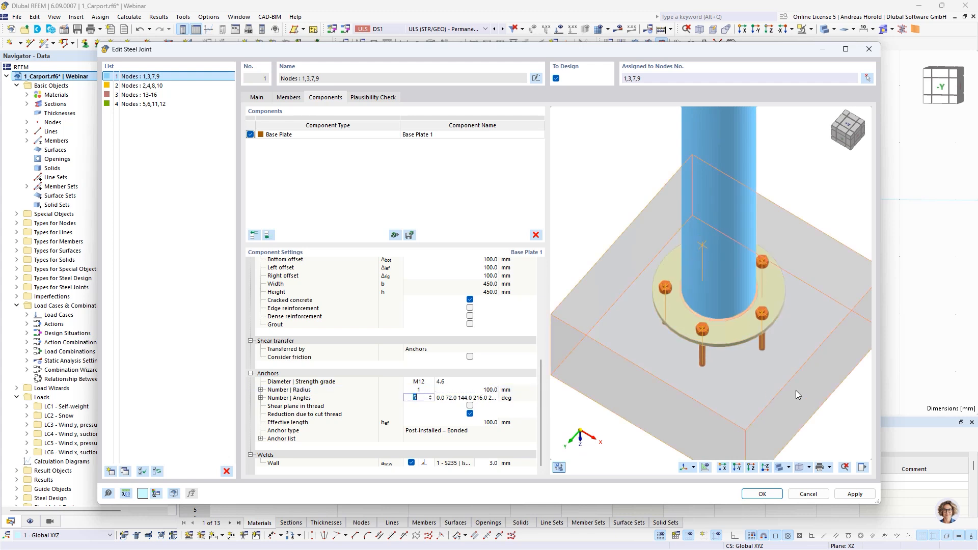
ctrl+middle_drag(796, 390, 794, 427)
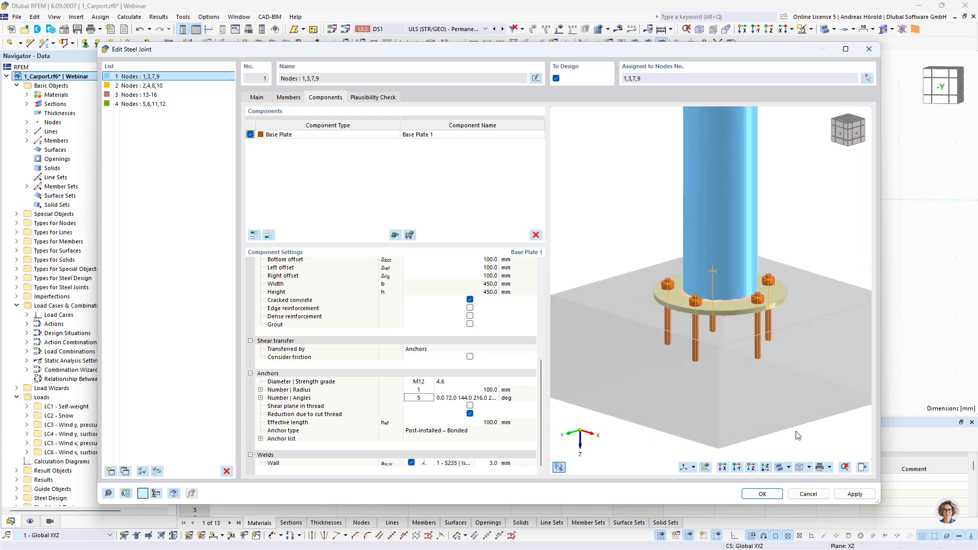
click(762, 494)
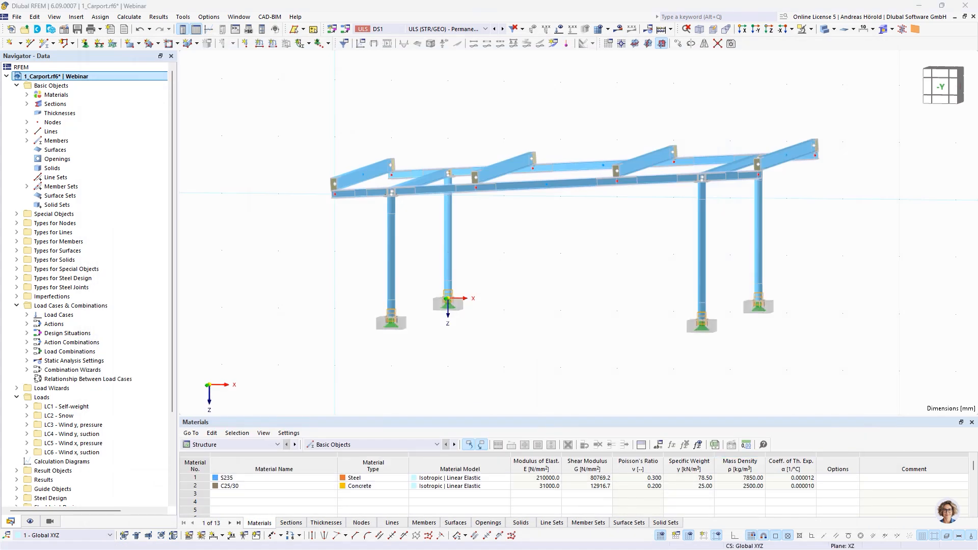
key(alt+Tab)
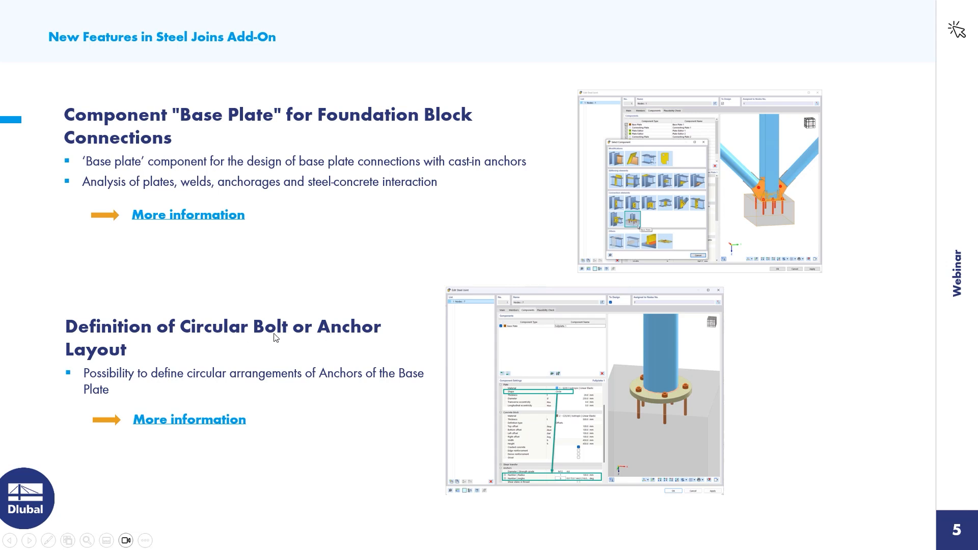
click(29, 539)
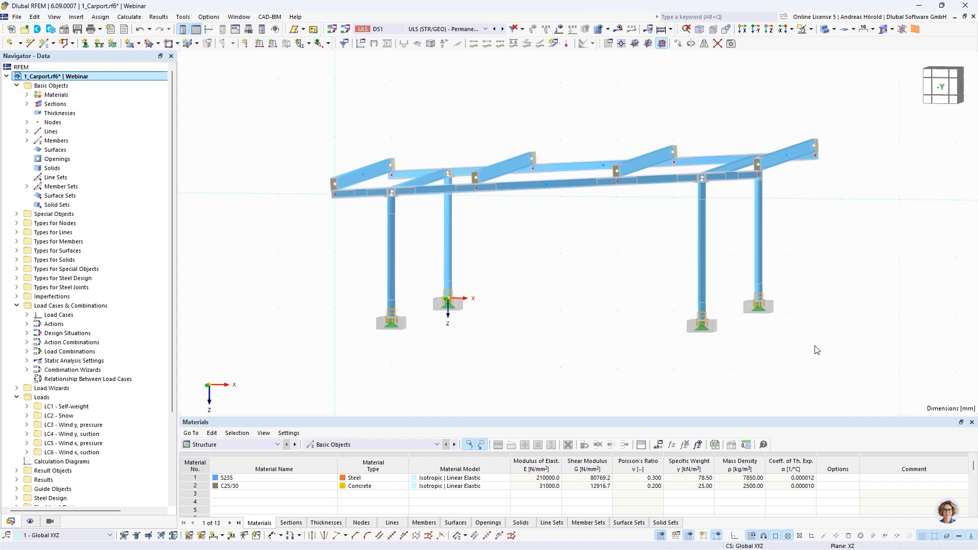
Step: Reopen the column-foot steel joint and add a Rib component below its base plate component
ctrl+middle_drag(713, 280, 699, 305)
scroll(688, 378, up, 6)
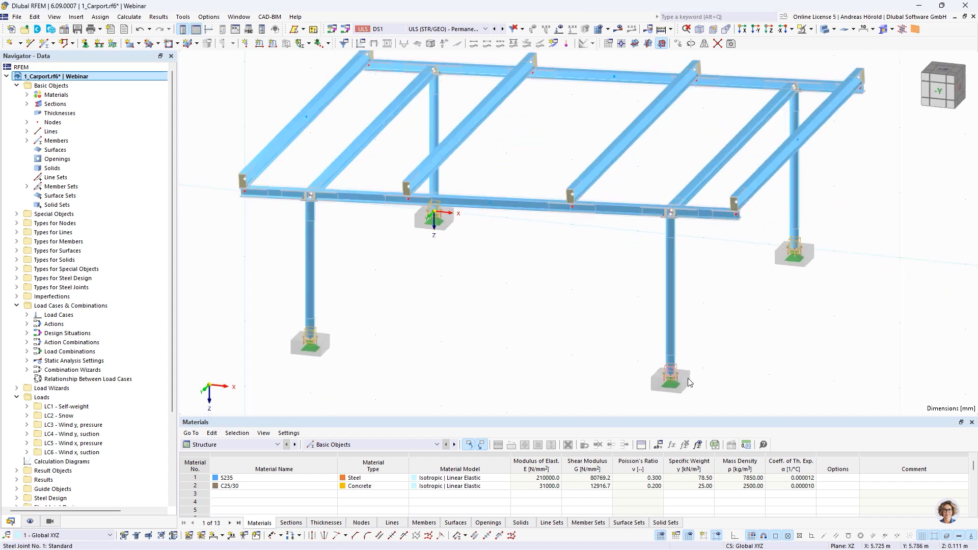
middle_drag(688, 378, 713, 276)
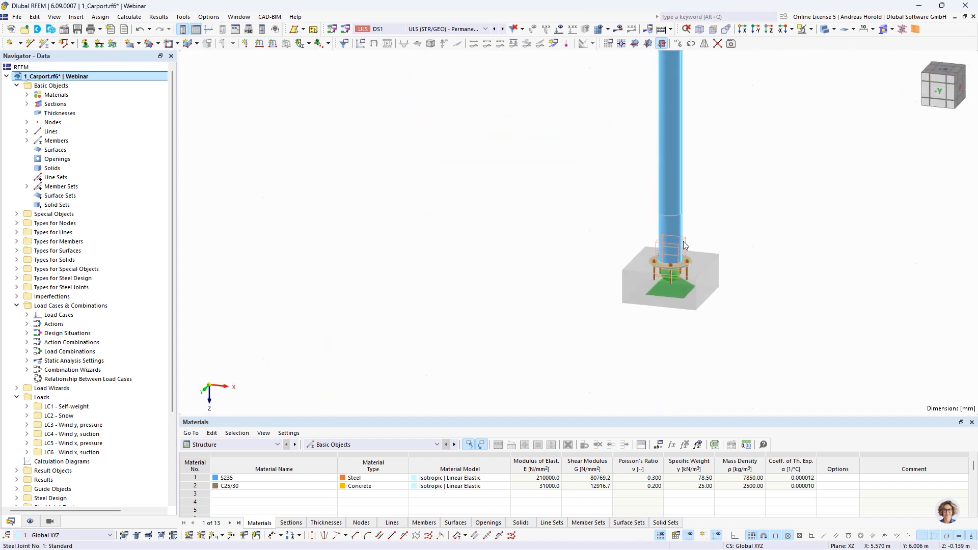
double_click(683, 241)
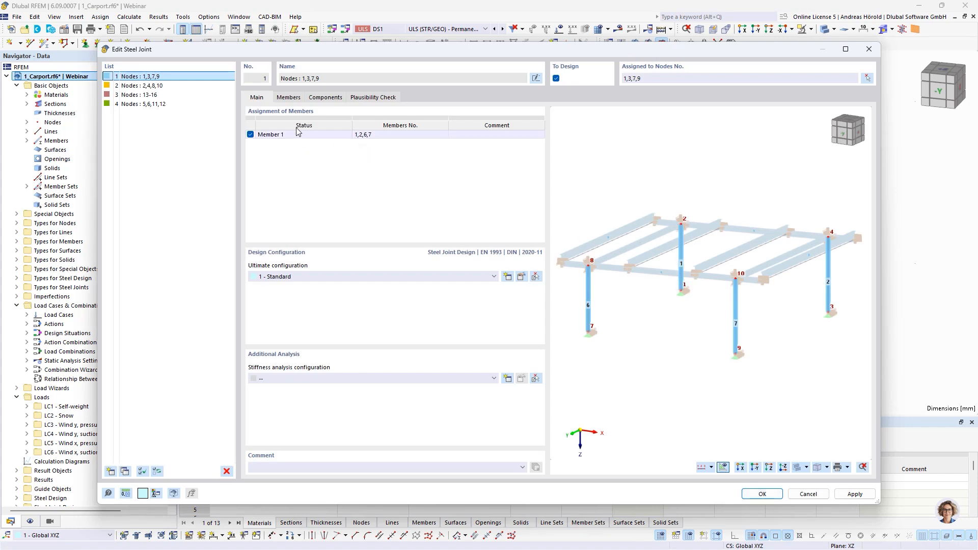
click(319, 98)
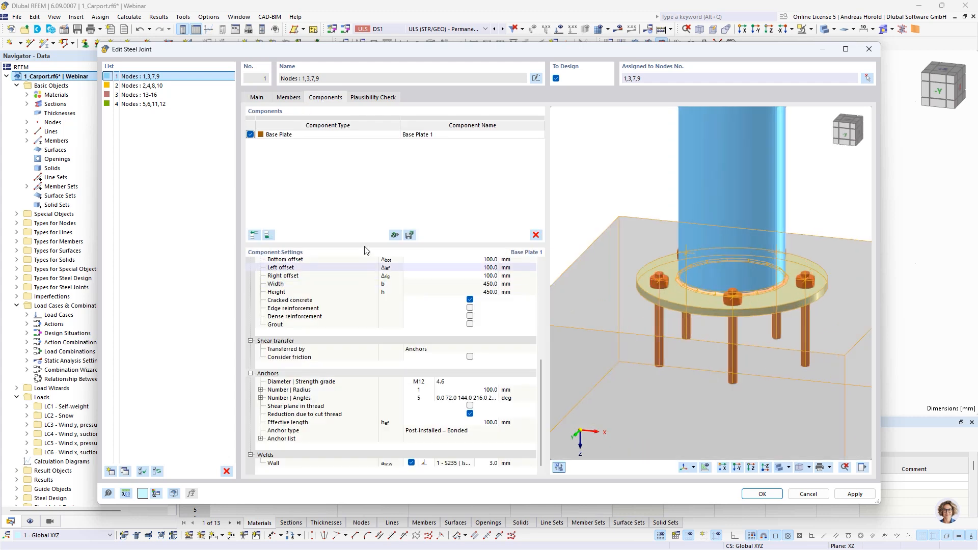
click(269, 235)
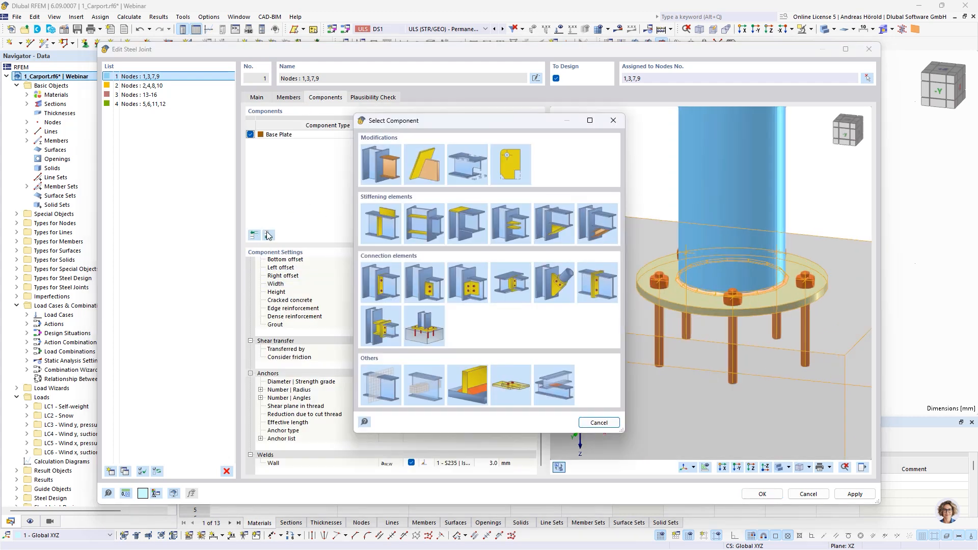
click(504, 222)
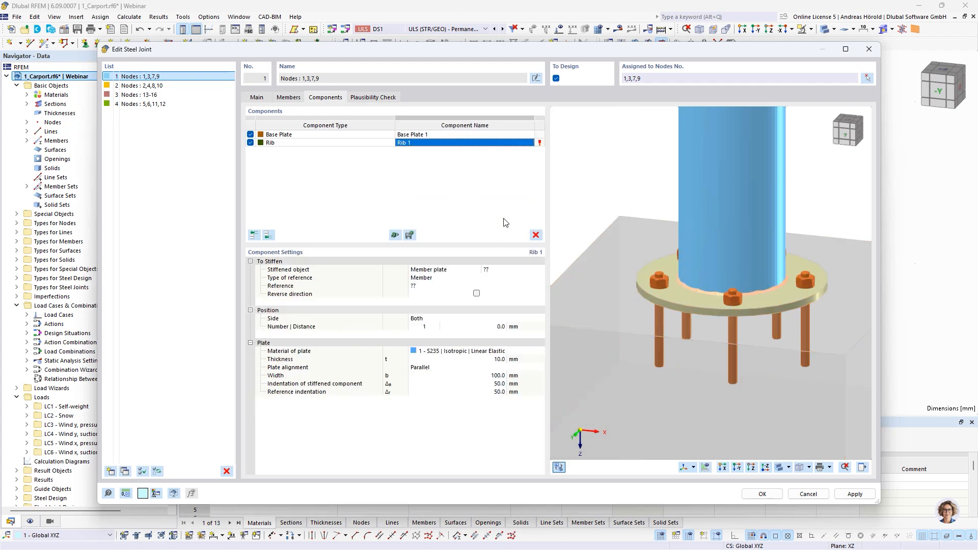
Step: Choose the wall of Member 1 as the member plate stiffened by the rib
click(473, 272)
click(475, 269)
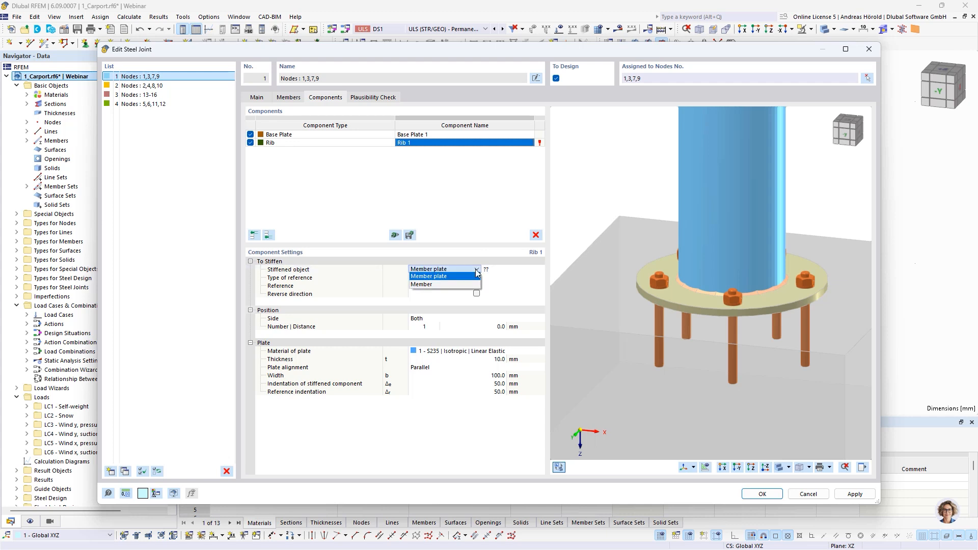
click(475, 268)
click(502, 270)
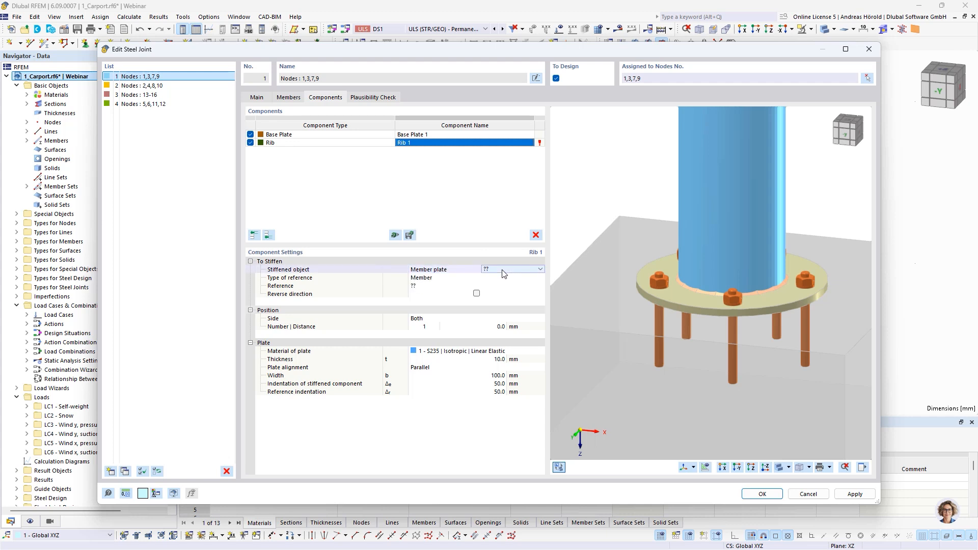
click(503, 270)
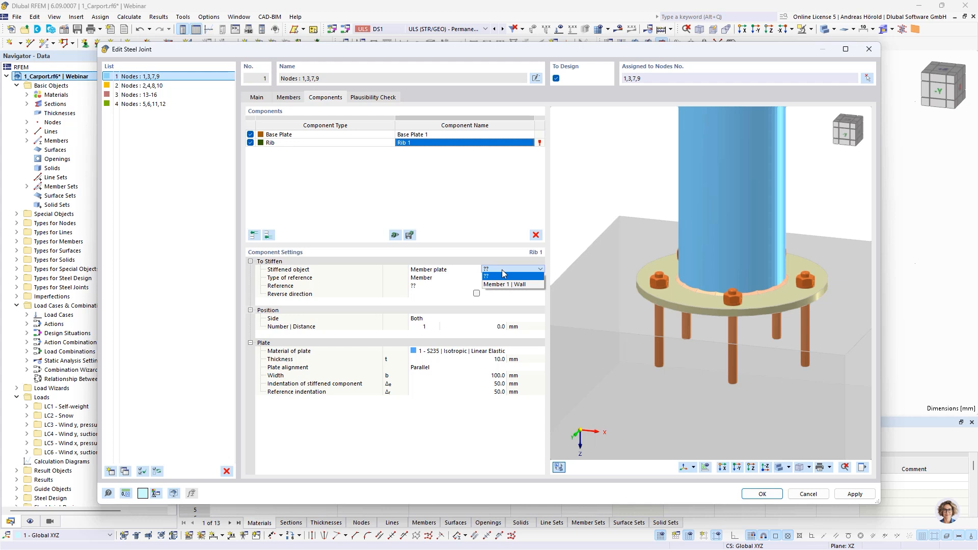
click(503, 284)
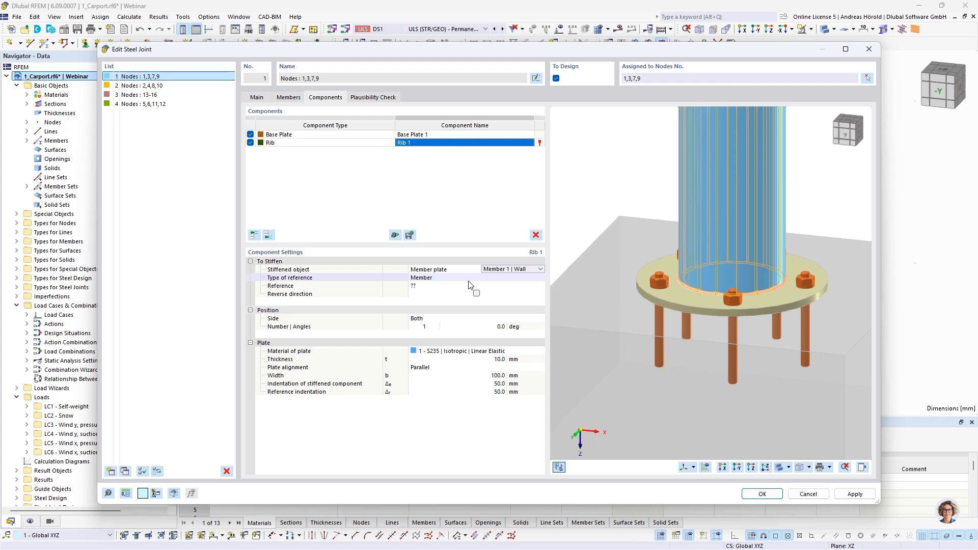
Step: Change the rib's type of reference to Plate, with the base plate as the reference
click(451, 286)
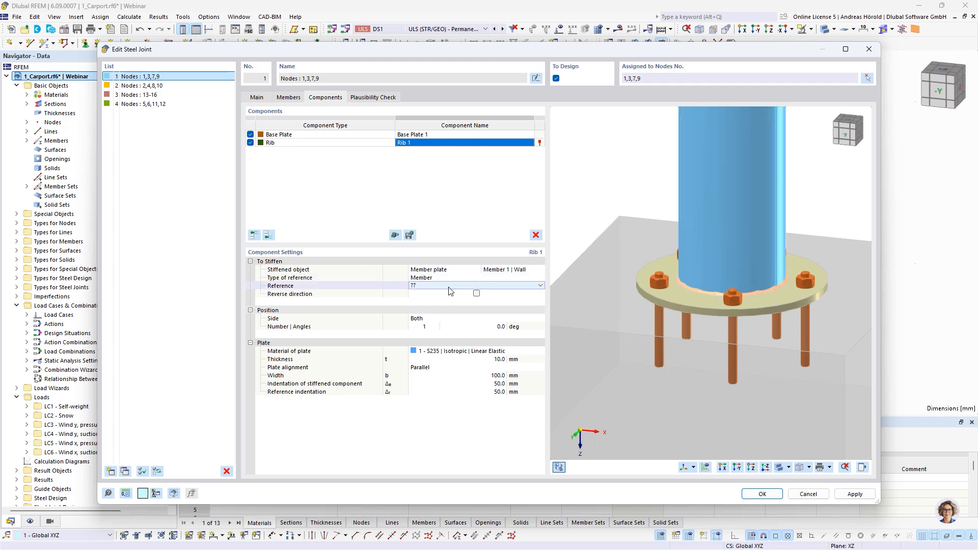
click(448, 286)
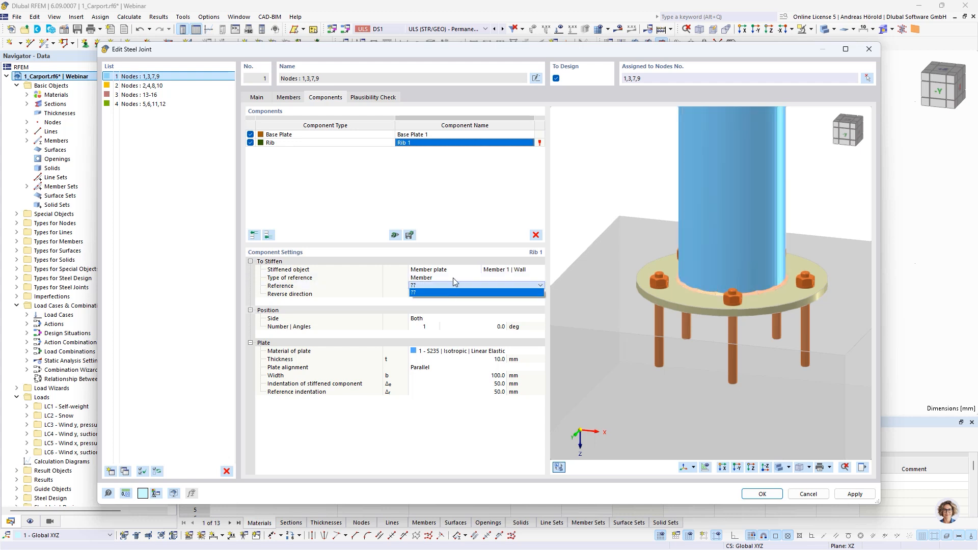
click(452, 277)
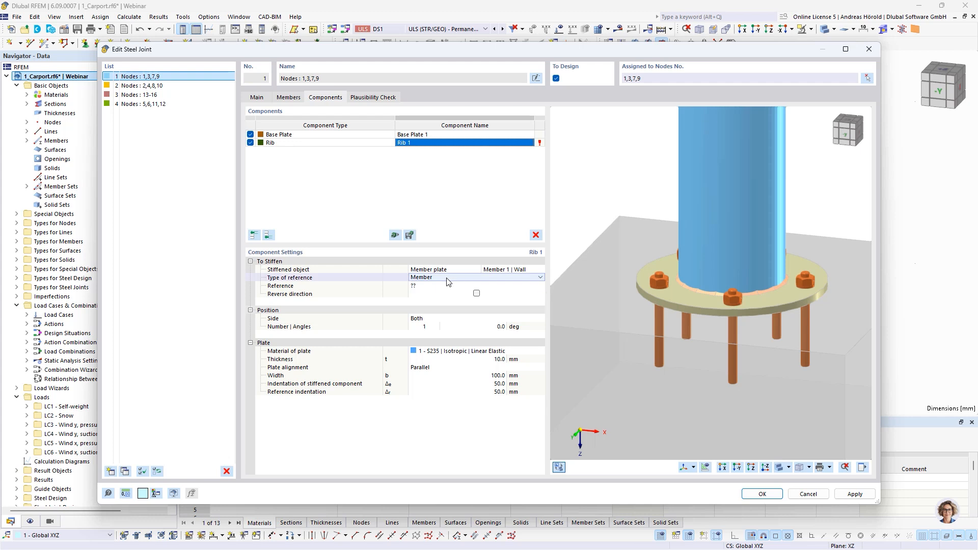
click(446, 279)
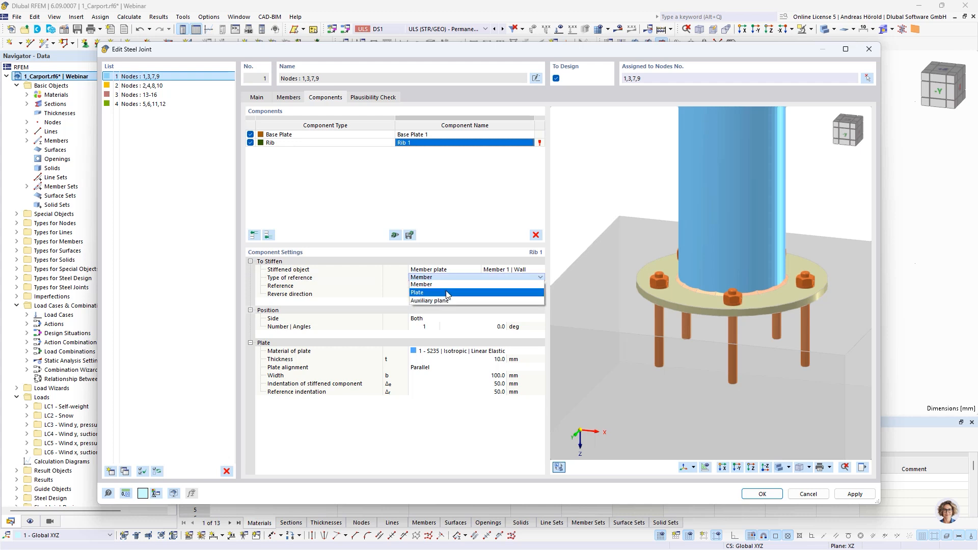
click(446, 294)
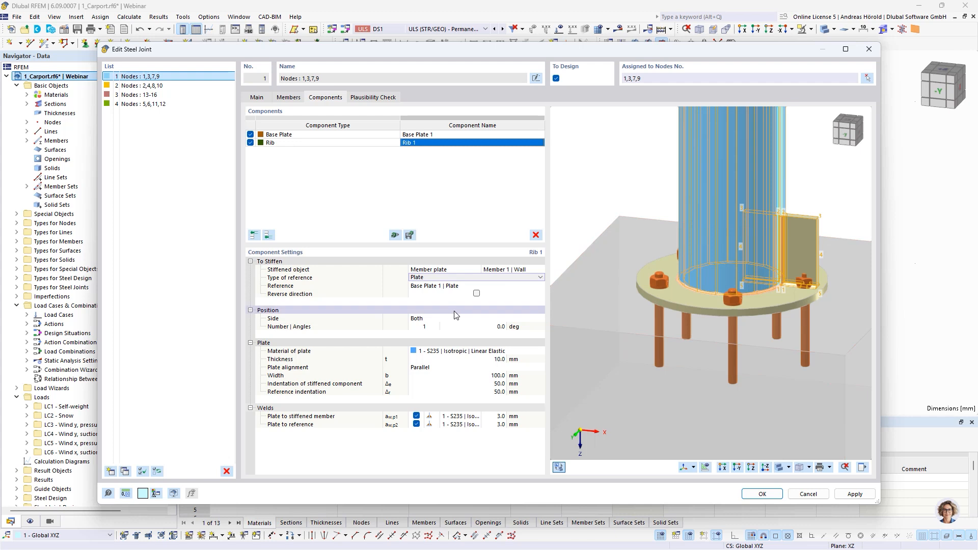
Step: Place the rib on the front side only and set the number of ribs around the column to 5
click(422, 320)
click(429, 320)
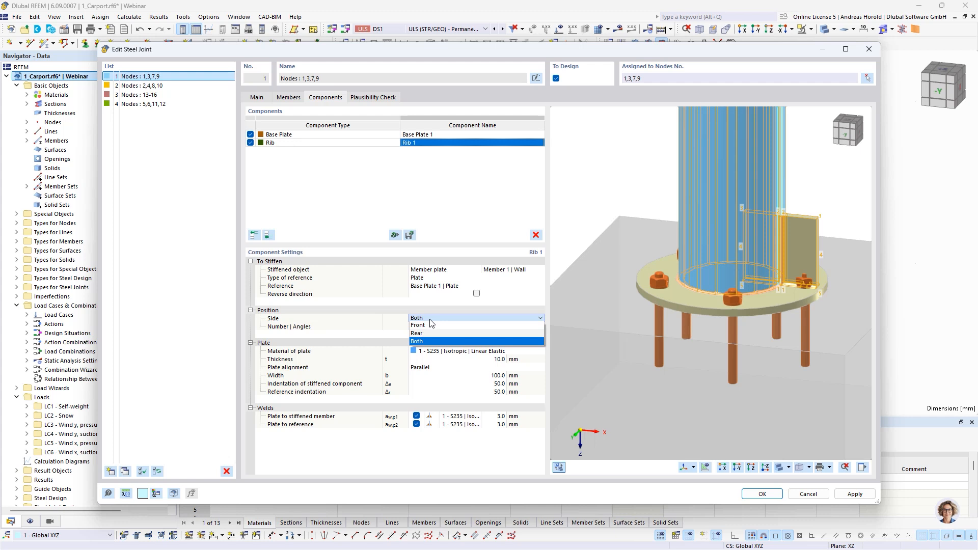
click(427, 326)
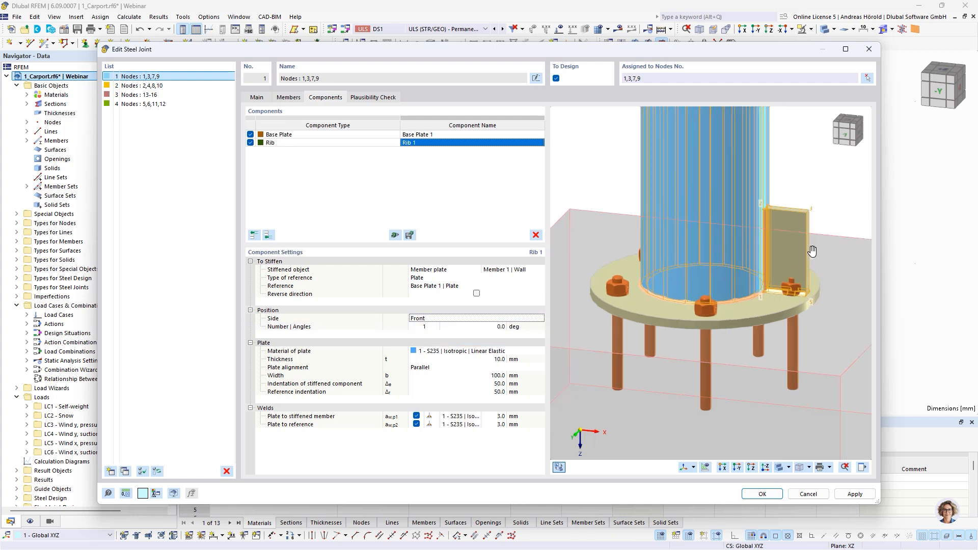
middle_drag(812, 250, 785, 269)
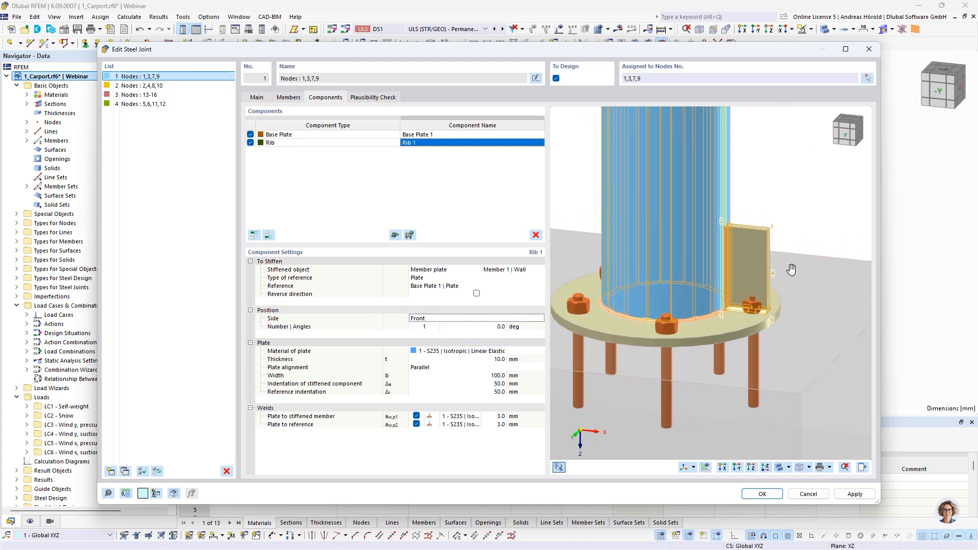
click(424, 326)
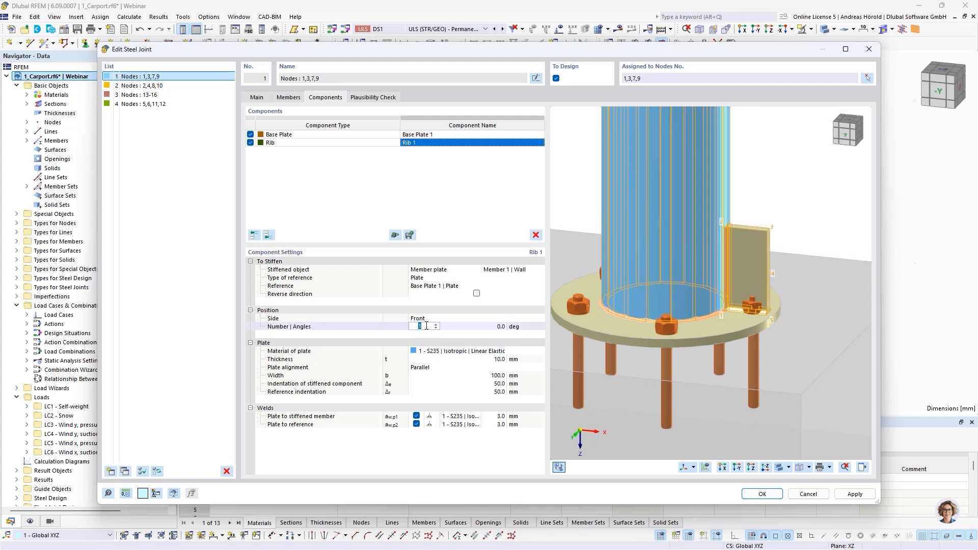
click(465, 319)
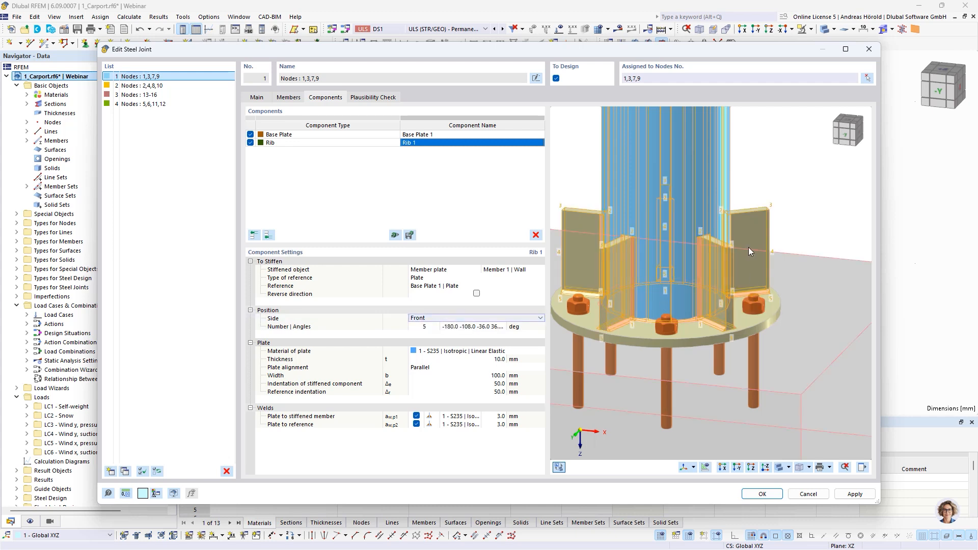
ctrl+middle_drag(748, 247, 752, 304)
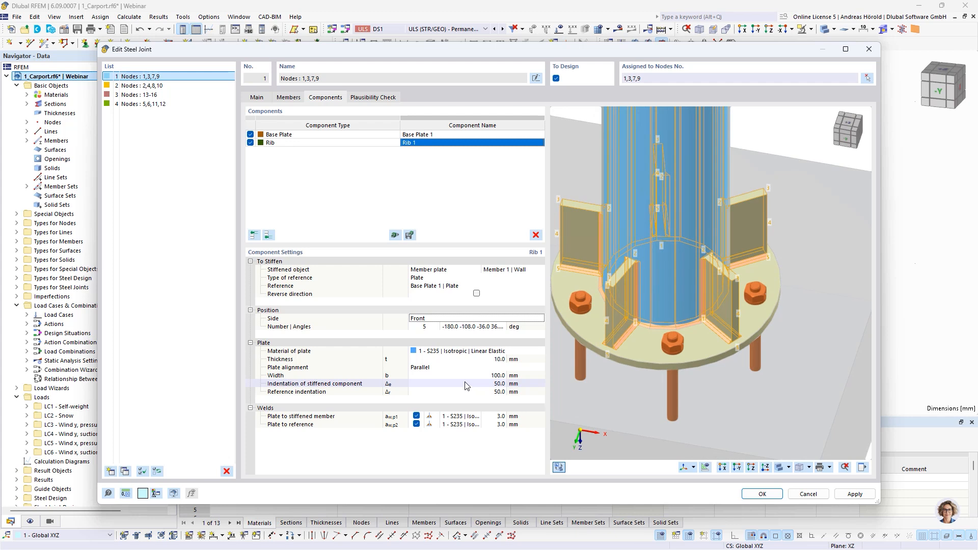
Step: Set the rib plates' indentation of the stiffened component to 20 mm
click(499, 387)
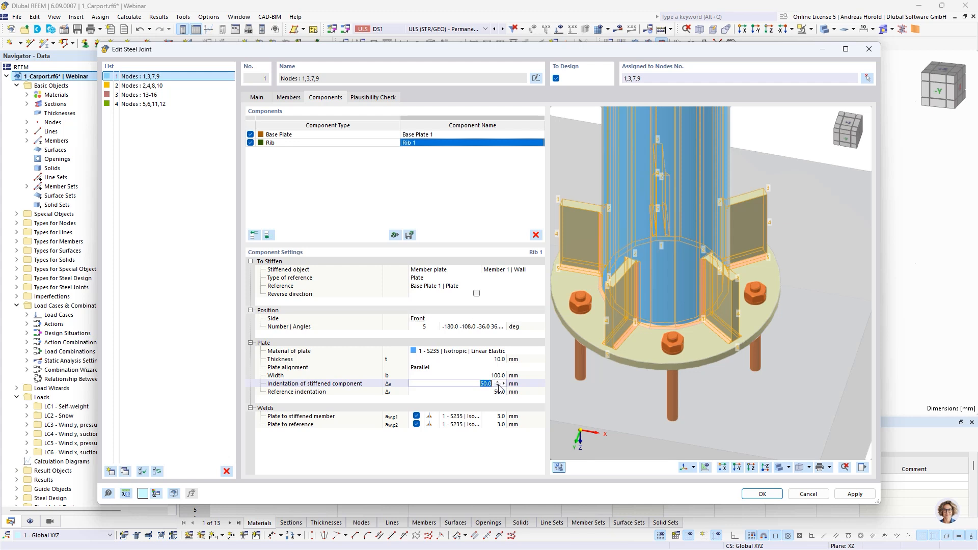
text(20)
click(497, 392)
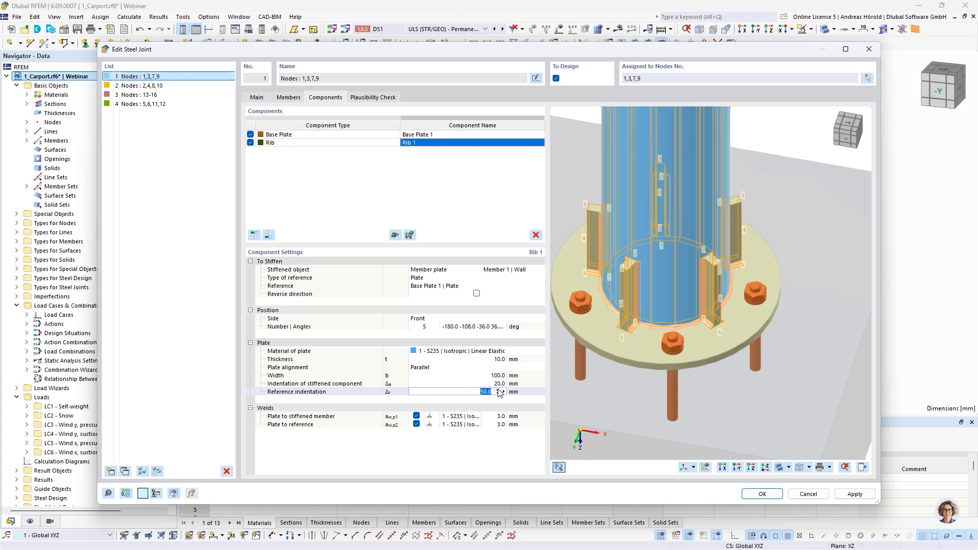
click(496, 385)
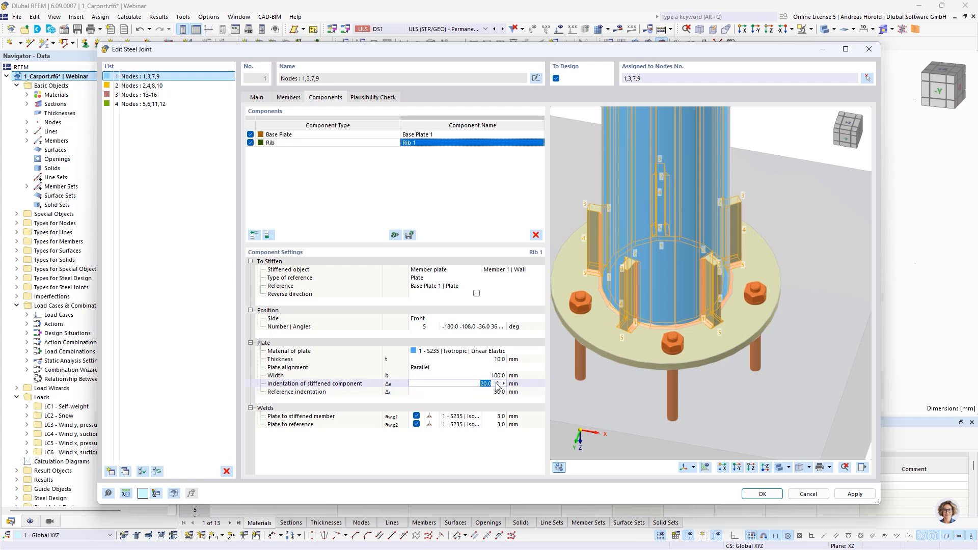
Step: Change the rib's plate alignment to Inclined and set the plate height to 50 mm
click(456, 368)
click(456, 367)
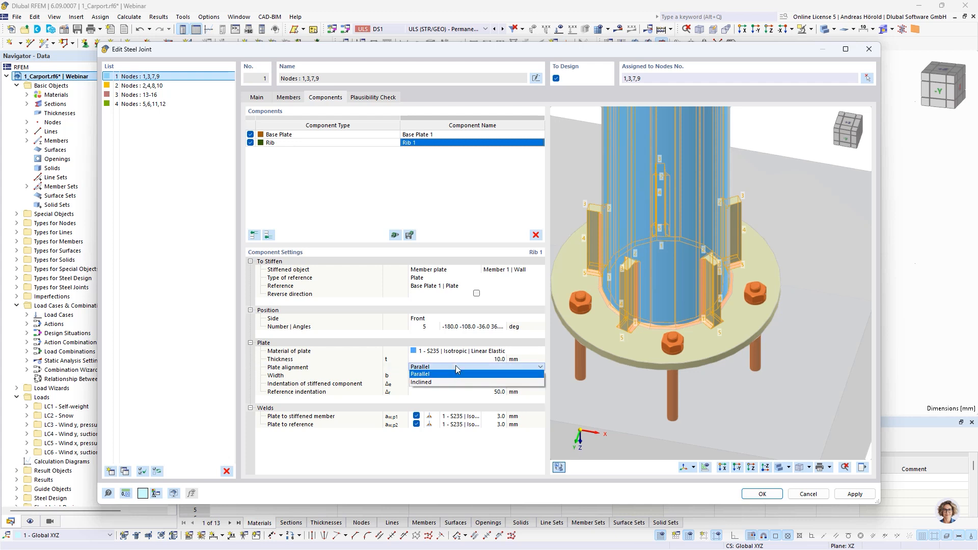
click(453, 380)
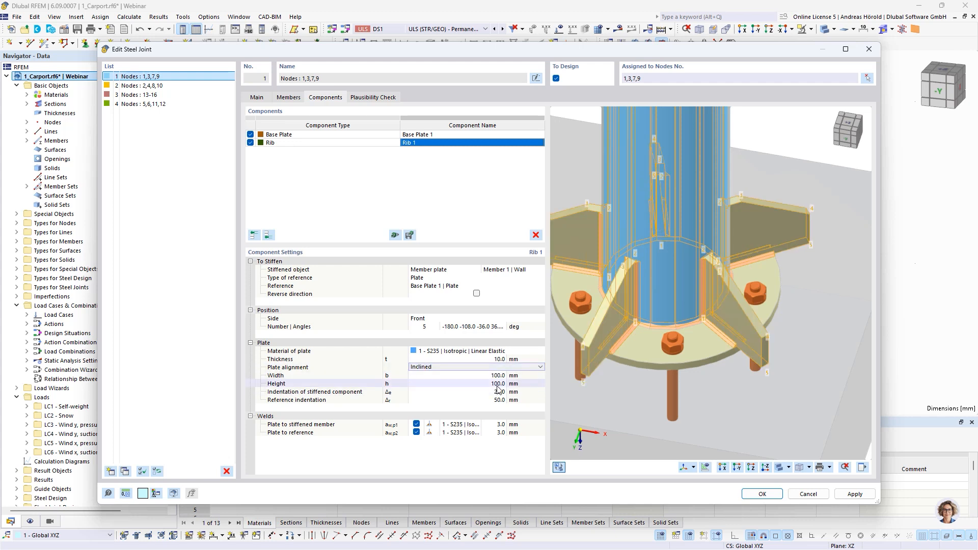
click(497, 385)
text(50)
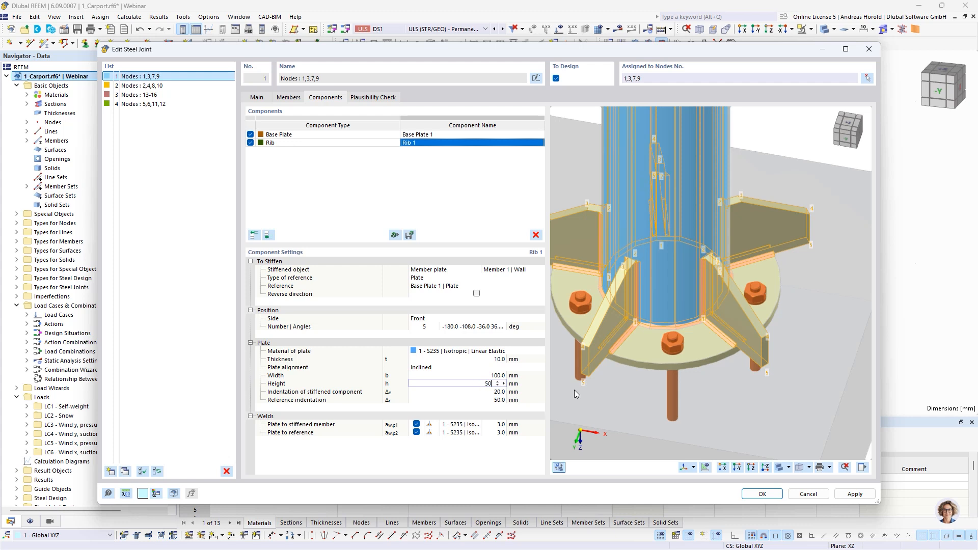
key(Tab)
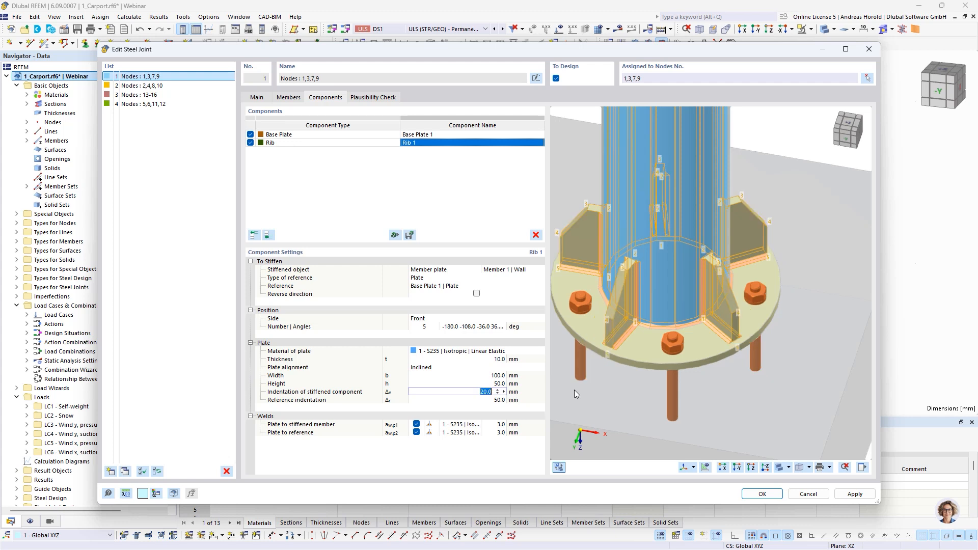
Step: Set the rib's reference indentation to 30 mm and accept the steel joint changes
key(Tab)
text(30)
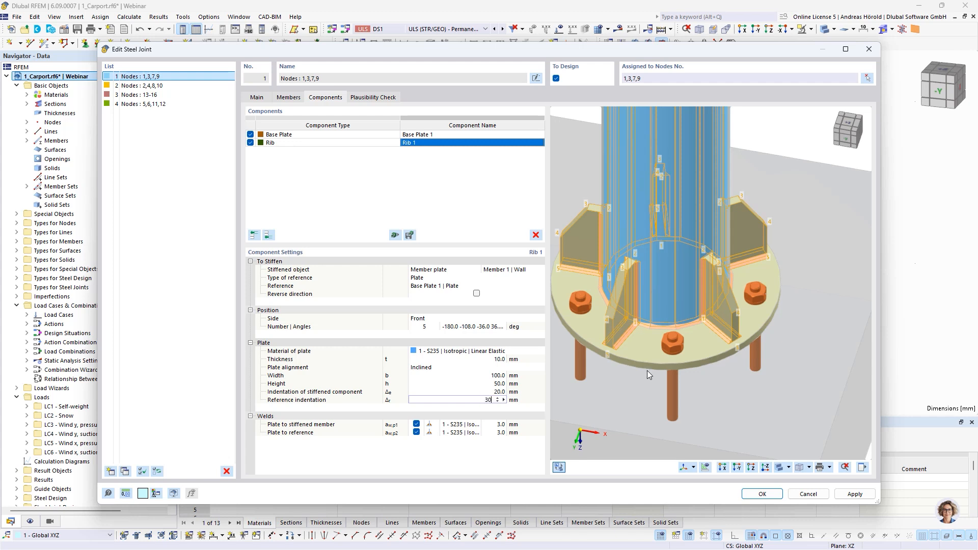
key(Tab)
ctrl+middle_drag(690, 386, 750, 344)
click(759, 497)
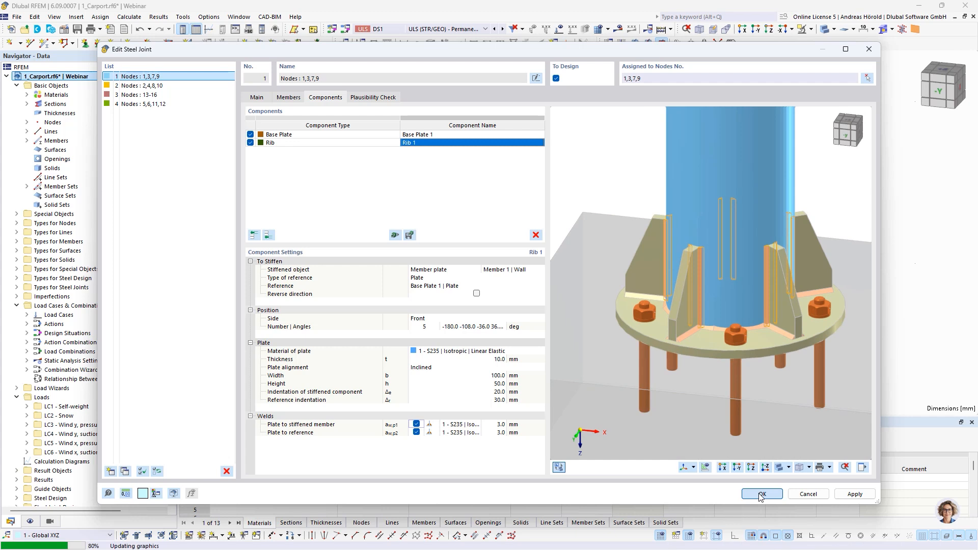
scroll(556, 282, up, 4)
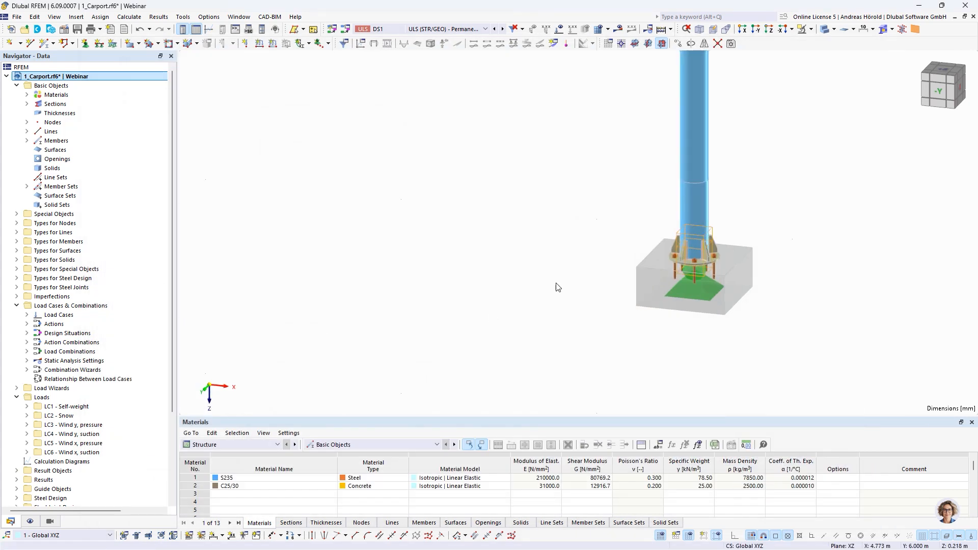
middle_drag(550, 277, 392, 282)
Step: Switch to the 1_Rib.rf6 model and open the Rib component settings of the steel joint at node 53
scroll(64, 312, down, 4)
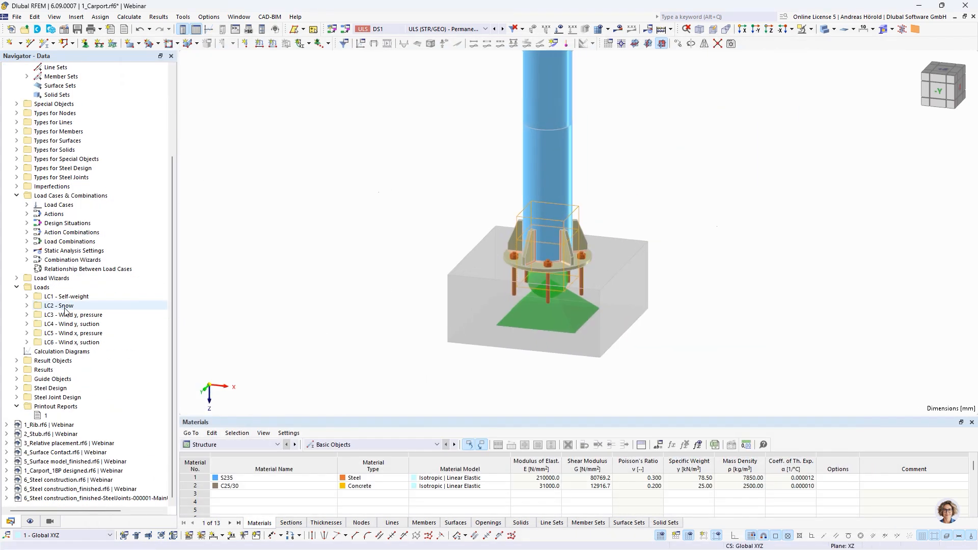
double_click(43, 425)
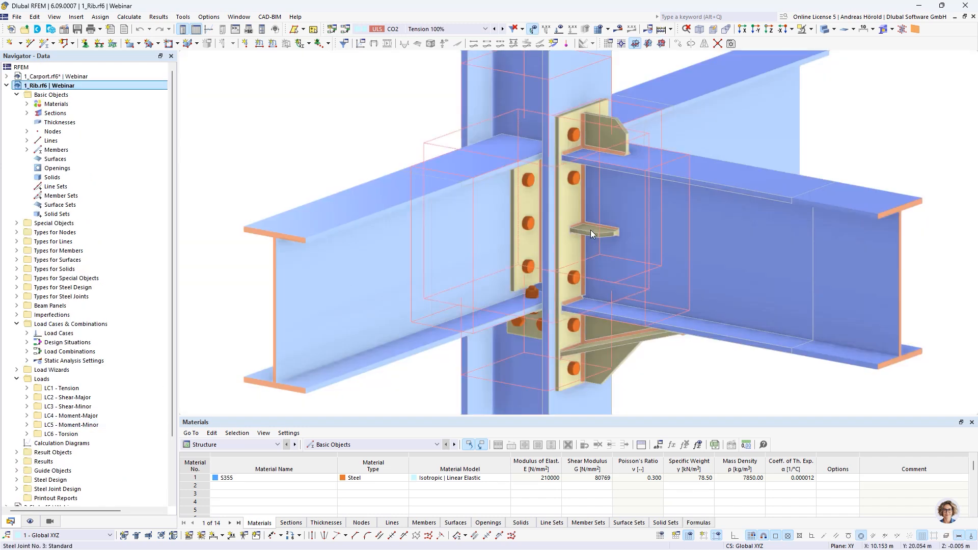
double_click(626, 220)
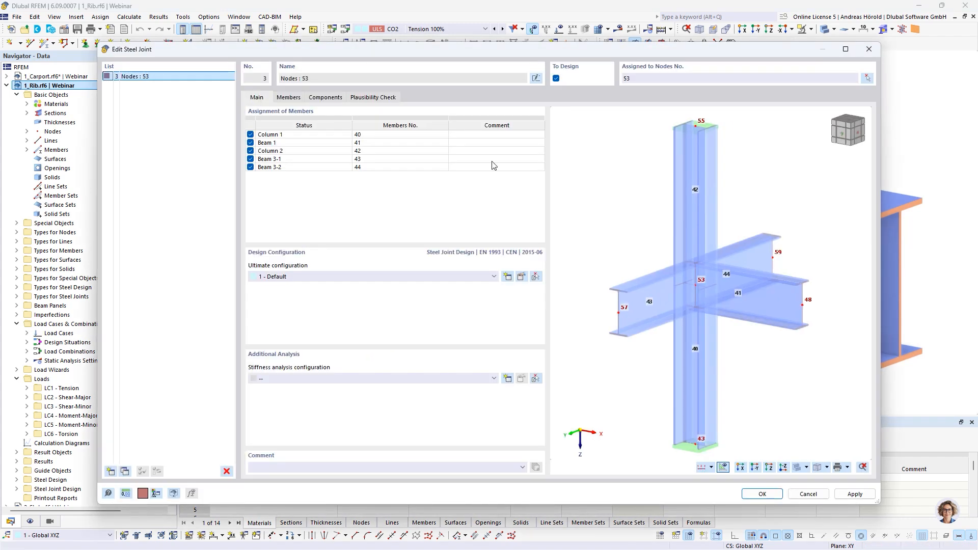
click(317, 98)
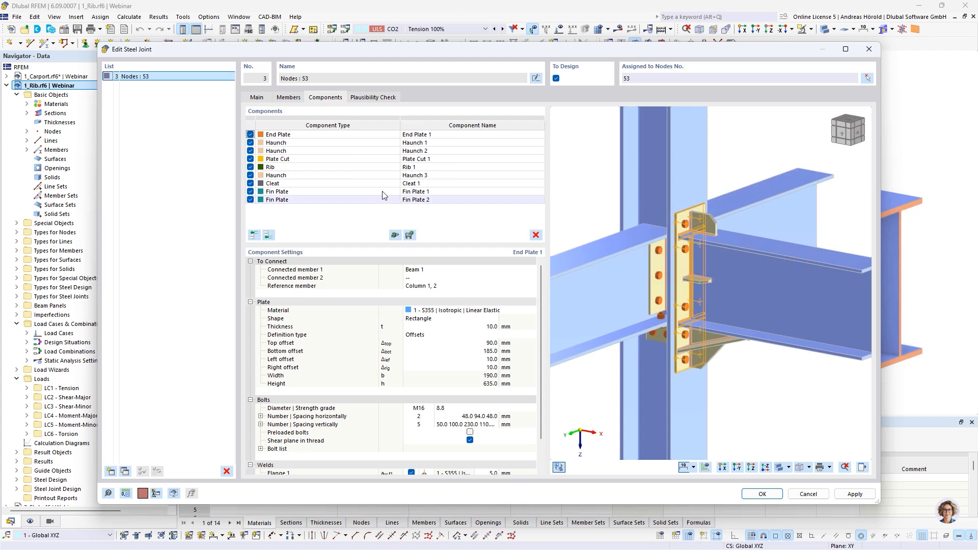
click(330, 168)
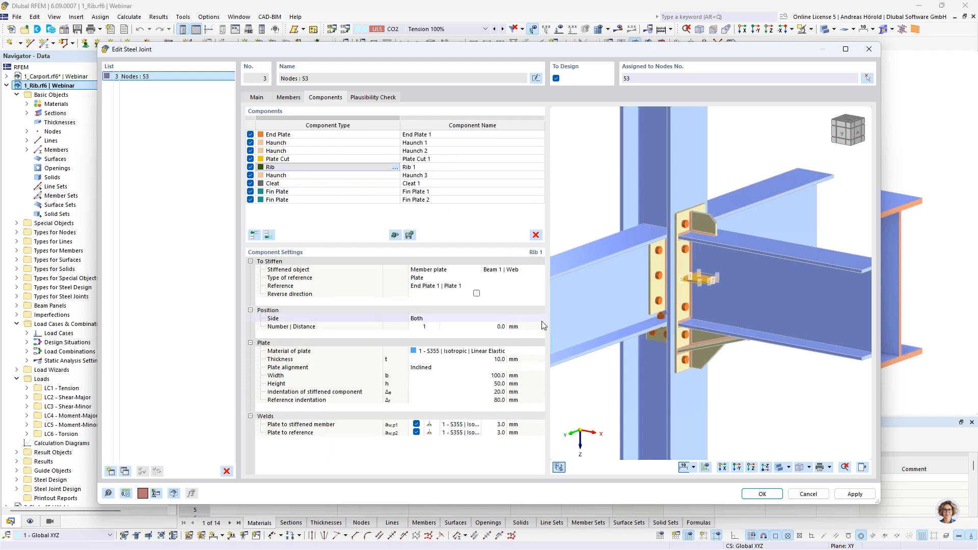
Step: Set the number of ribs on the beam web to 2 with distances of -50 and 100 mm, and accept the joint
click(423, 327)
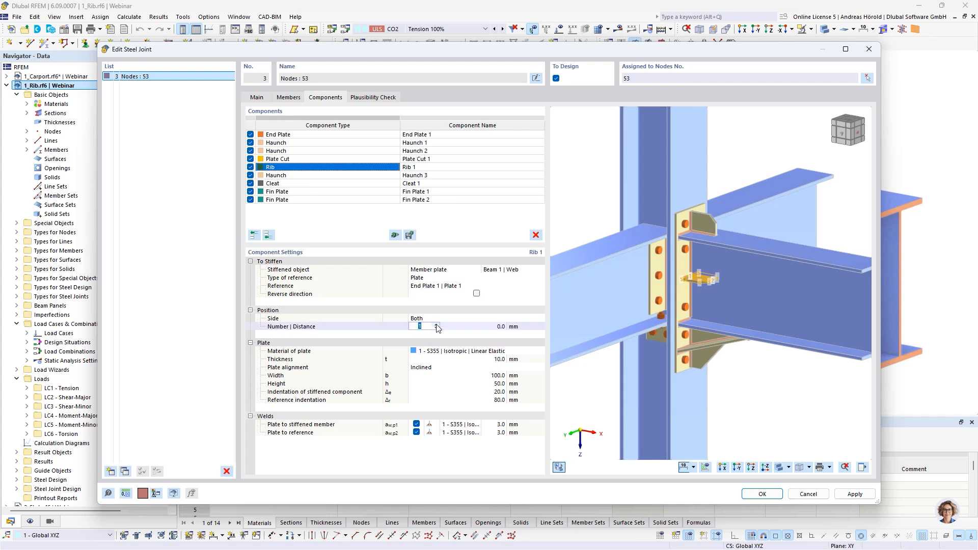
click(437, 325)
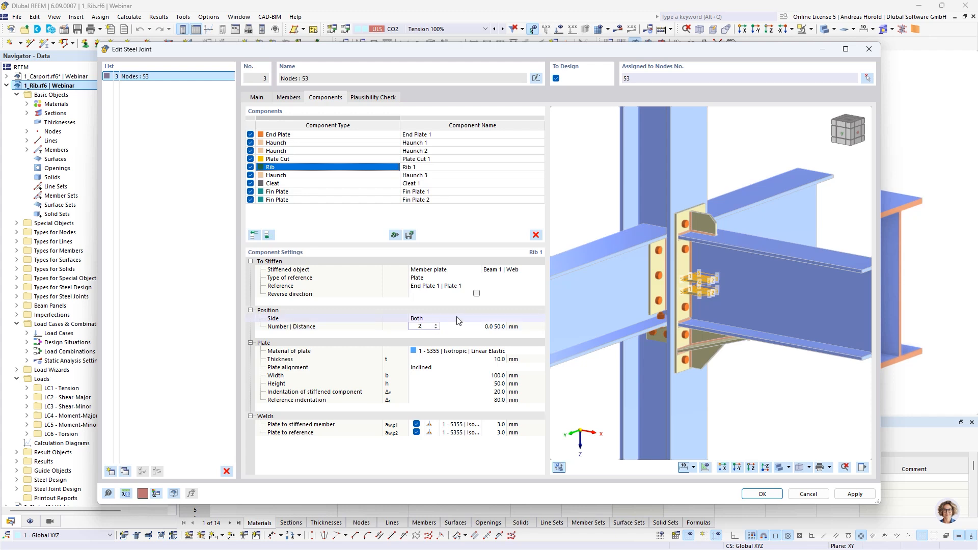
click(484, 327)
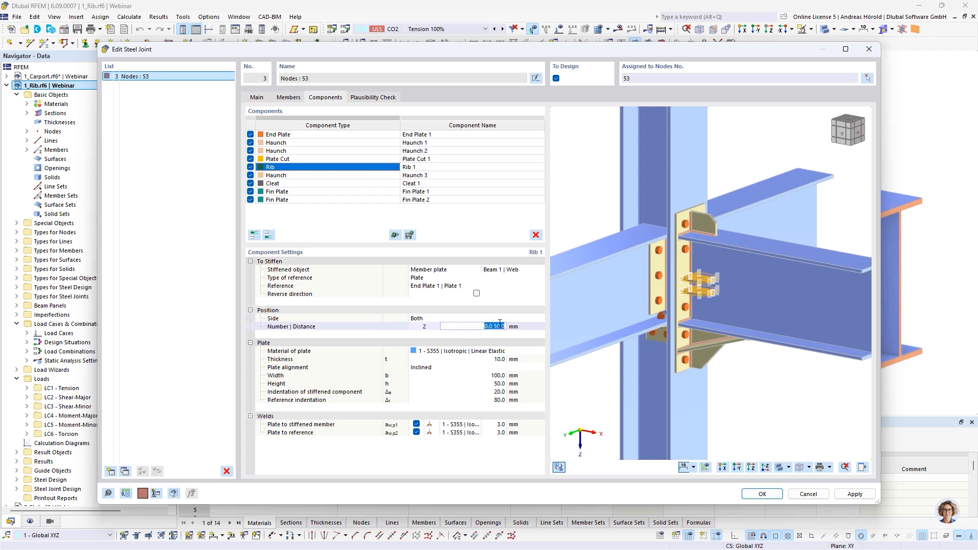
key(BackSpace)
text(-50 100)
key(Return)
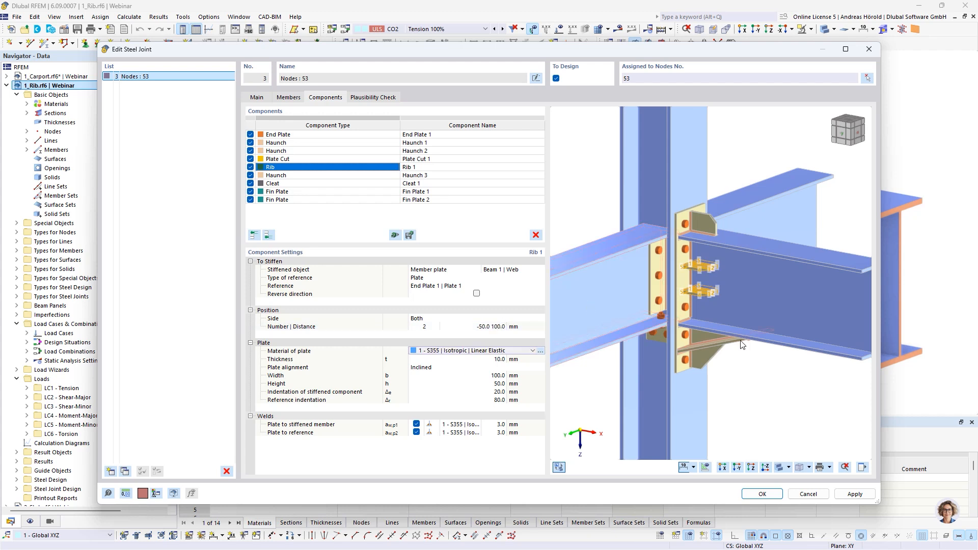
ctrl+middle_drag(744, 342, 763, 333)
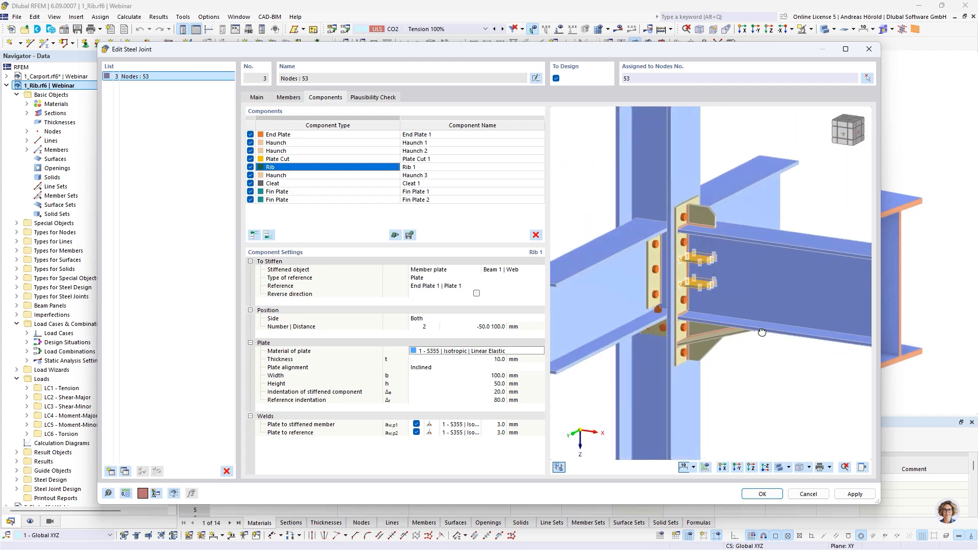
scroll(760, 361, down, 1)
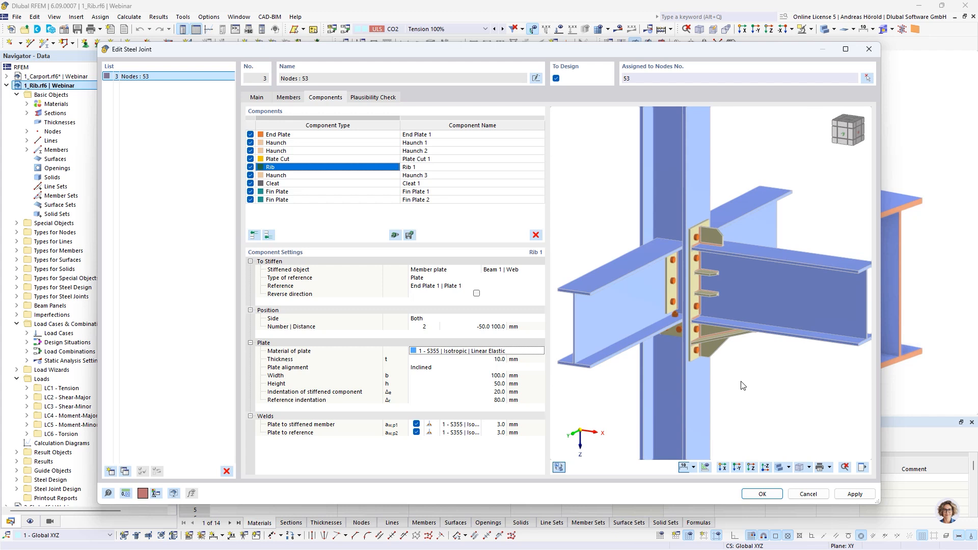
click(759, 493)
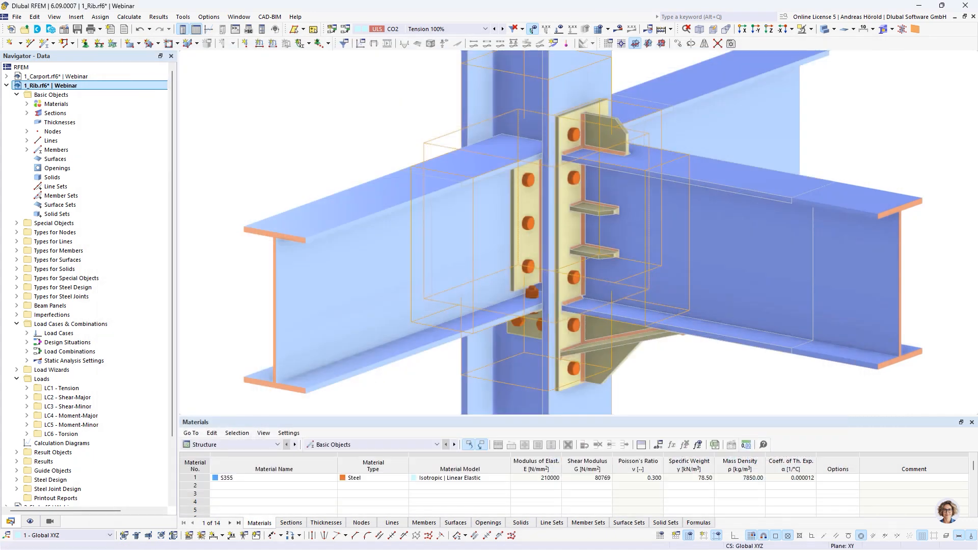
key(alt+Tab)
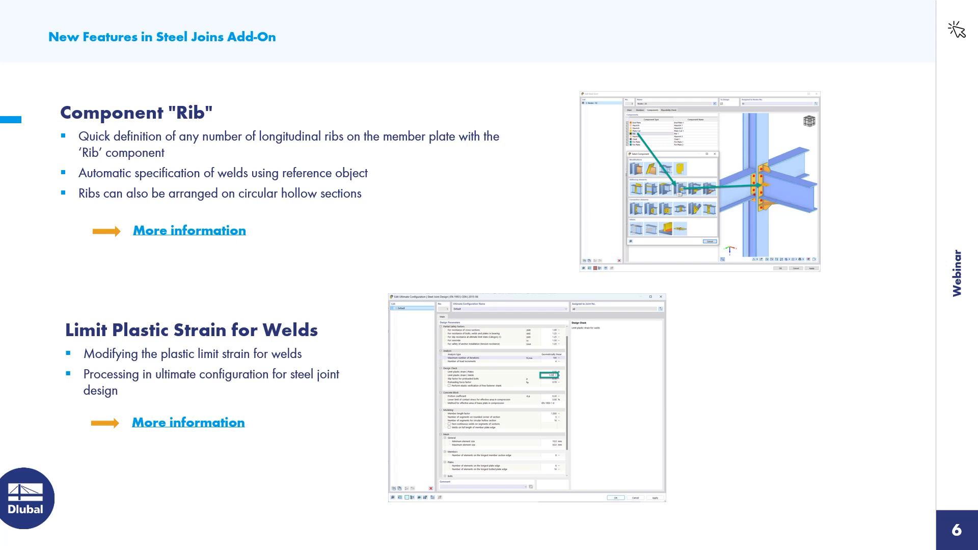
key(alt+Tab)
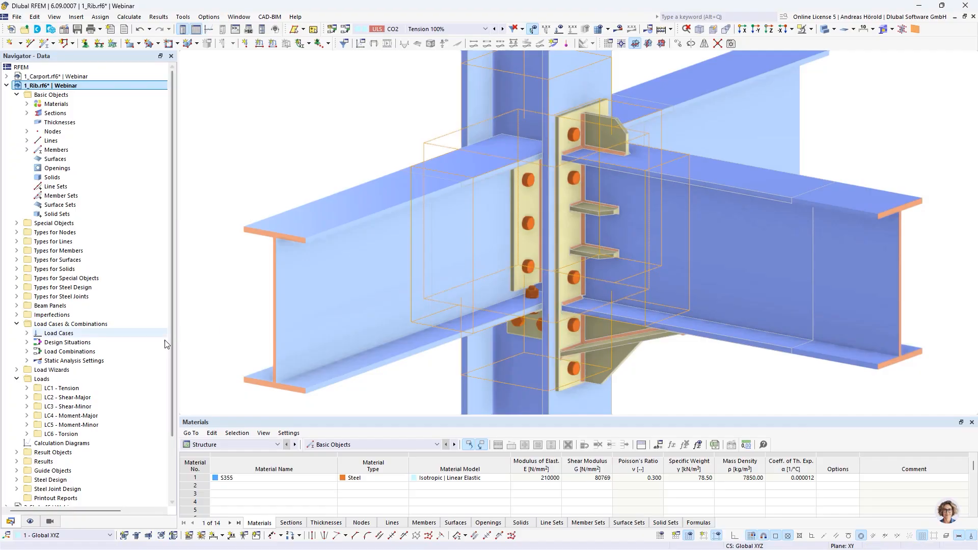
Step: Open the Default ultimate configuration of the steel joint design
scroll(106, 393, down, 3)
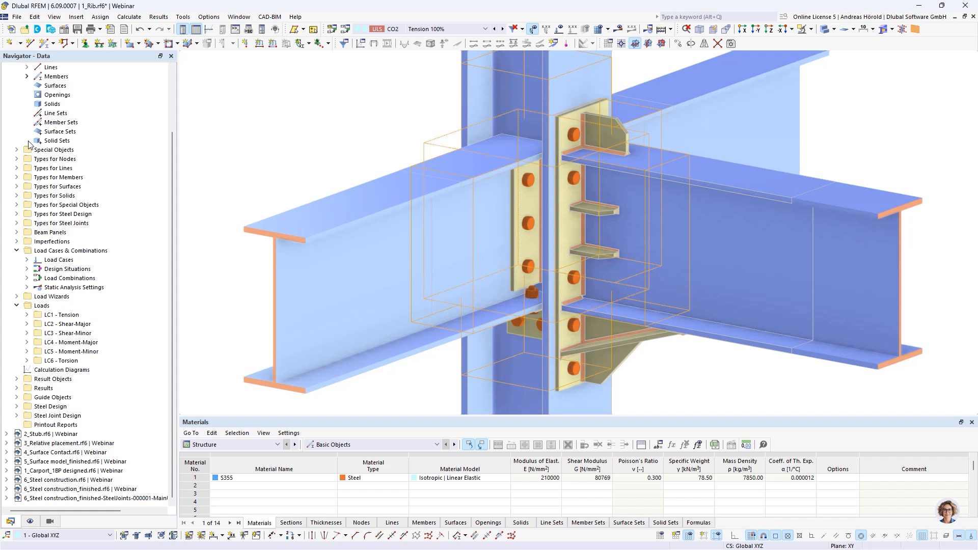
click(17, 415)
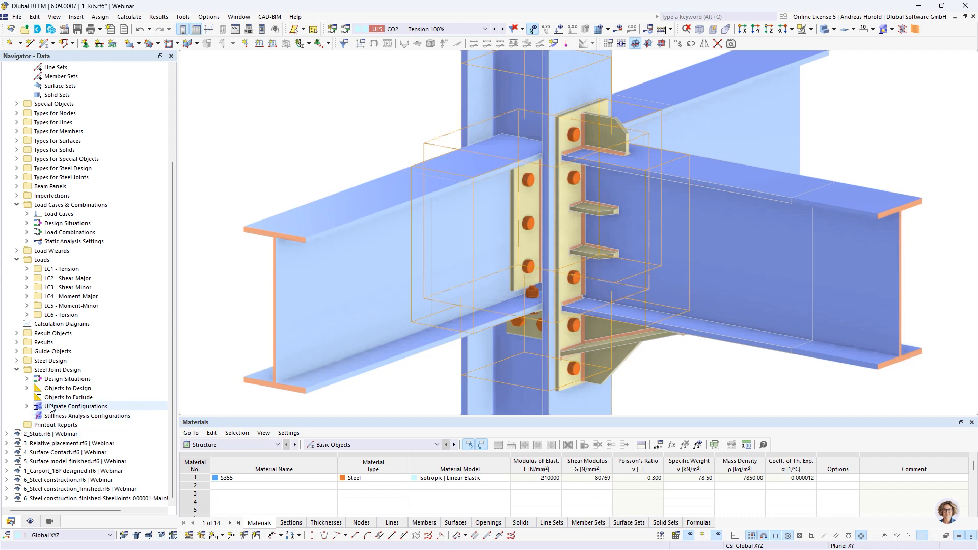
click(27, 406)
double_click(69, 416)
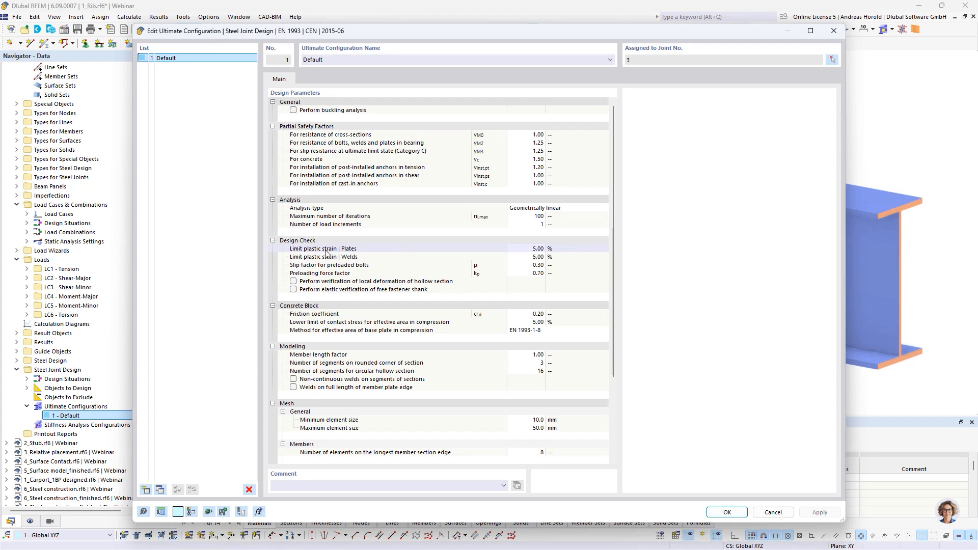
Step: Examine the limit plastic strain settings for plates and welds in the design check parameters, and close the configuration
click(536, 258)
click(535, 250)
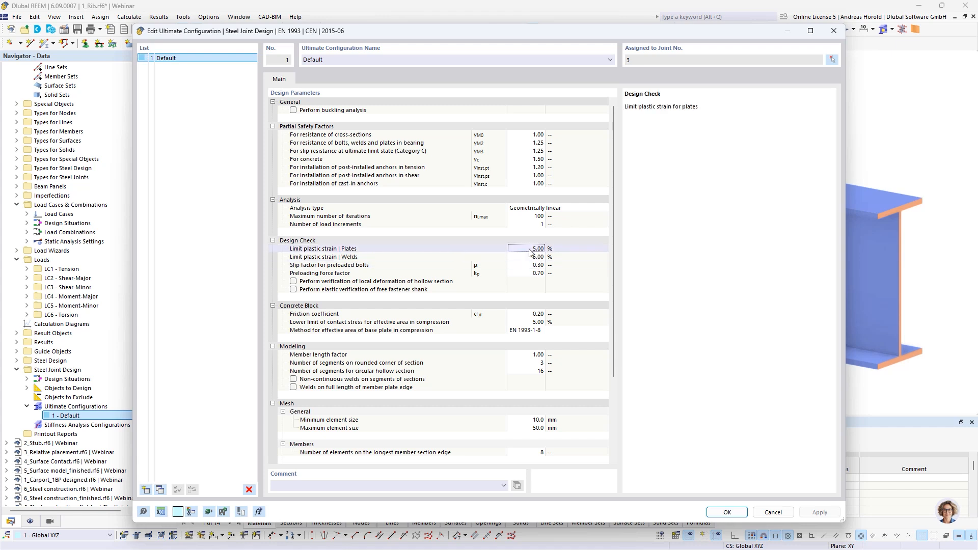
click(544, 258)
click(540, 265)
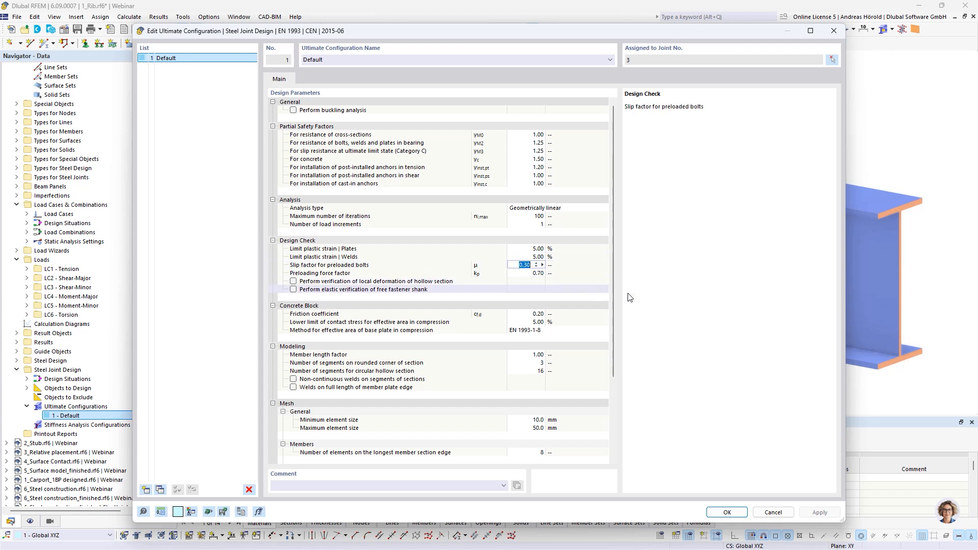
click(727, 512)
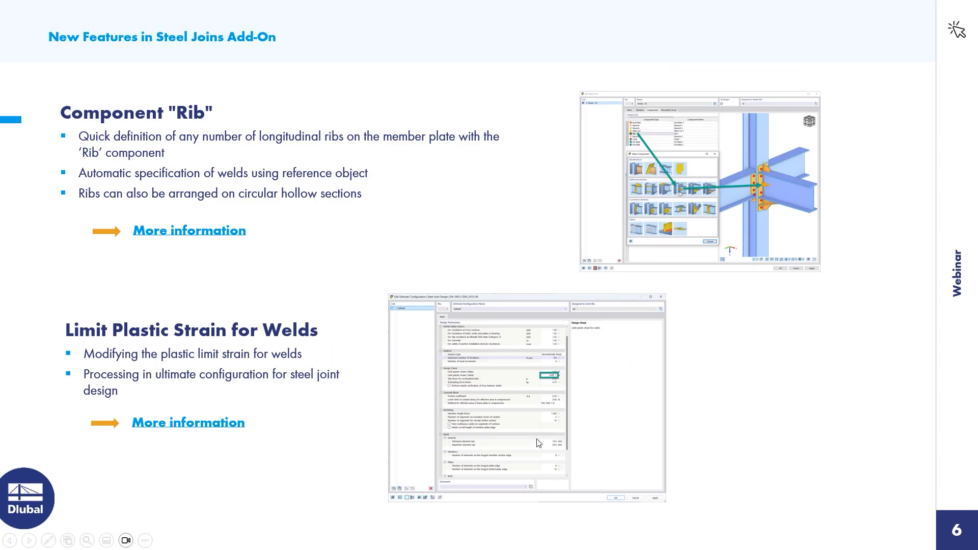
click(803, 375)
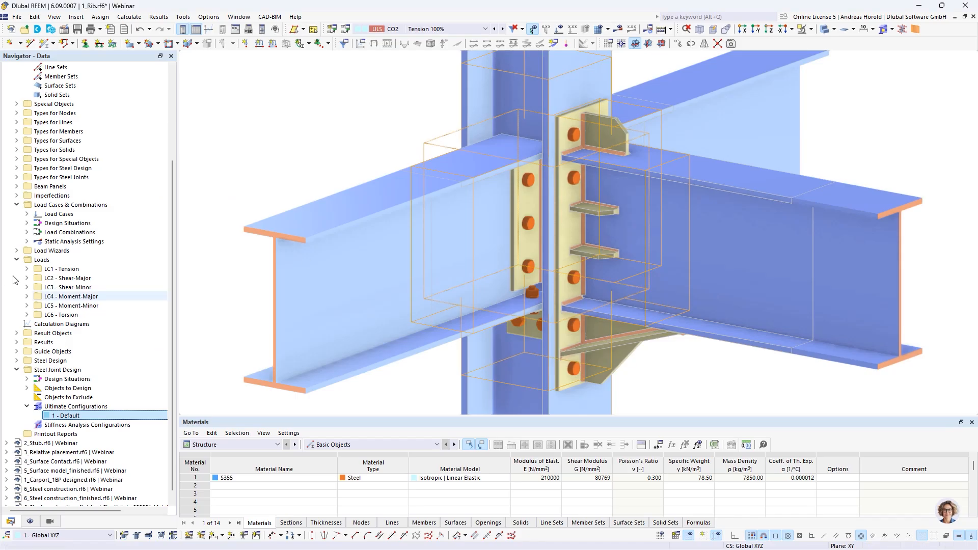
Step: Switch to the 2_Stub.rf6 model and examine how the horizontal beam and the rectangular hollow section connect to the column
scroll(50, 292, down, 1)
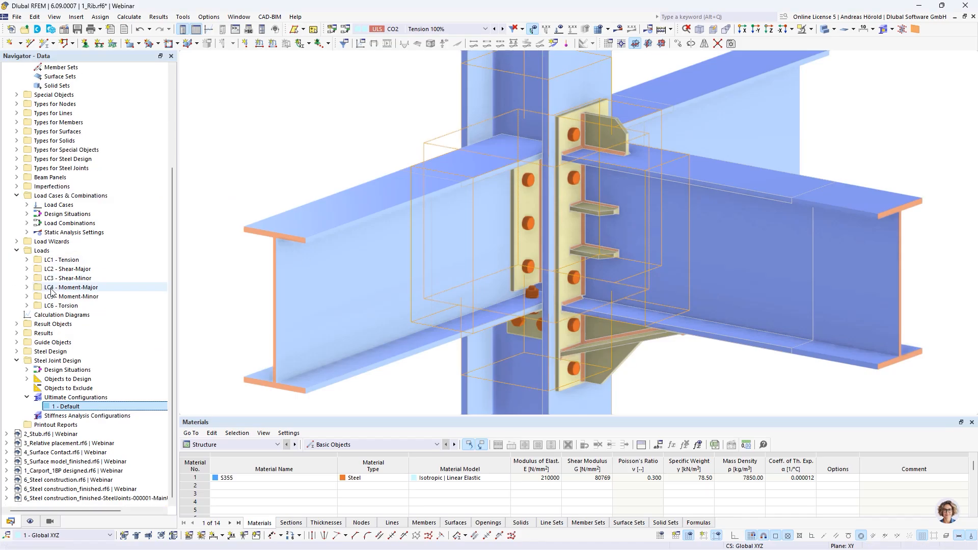
click(45, 434)
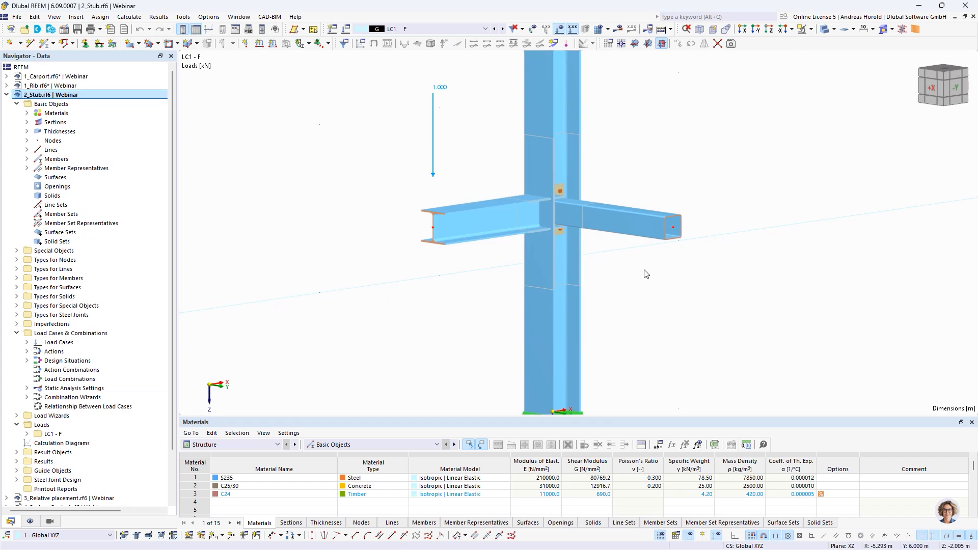
ctrl+middle_drag(644, 274, 565, 267)
scroll(724, 181, up, 1)
middle_drag(724, 181, 550, 293)
scroll(547, 262, up, 3)
scroll(555, 256, up, 4)
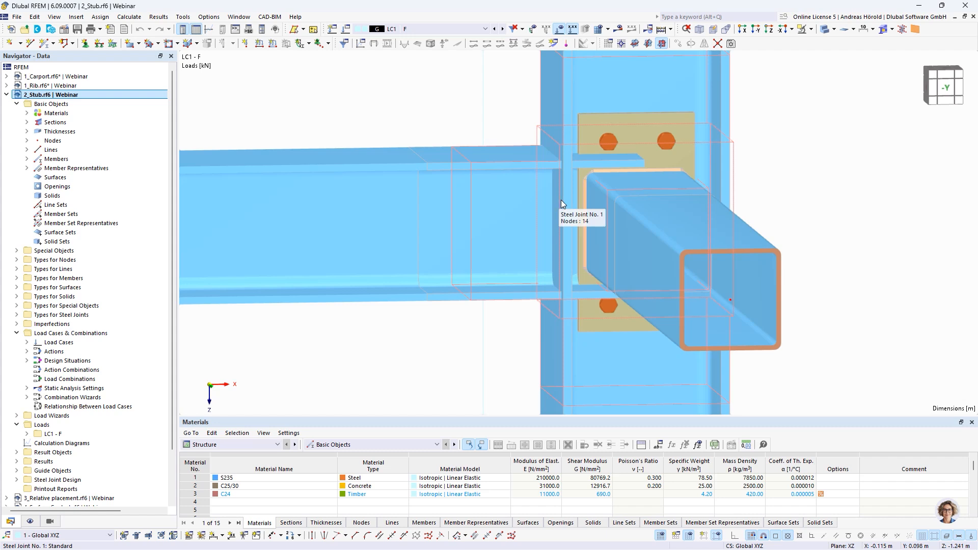
mouse_move(578, 195)
ctrl+middle_down()
mouse_move(590, 205)
mouse_move(571, 210)
ctrl+middle_up()
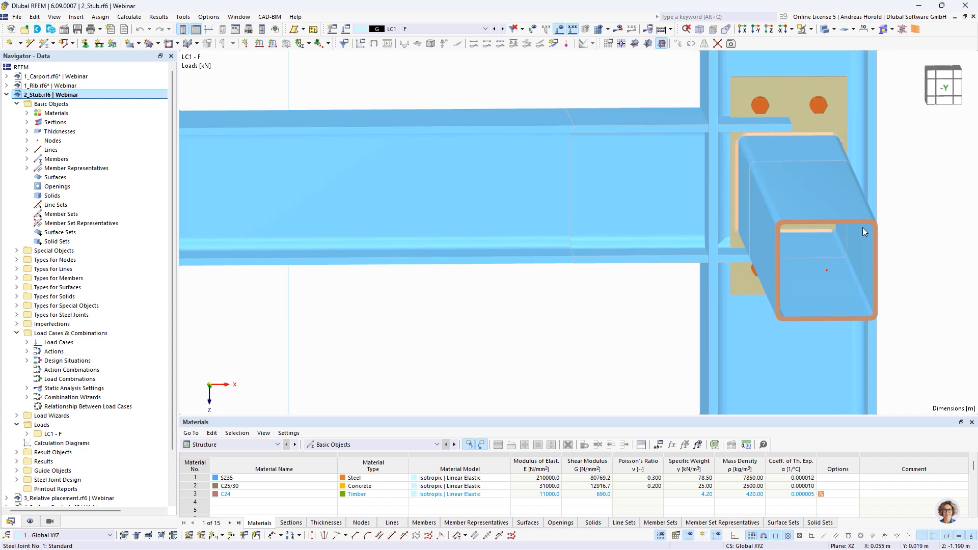
scroll(637, 283, down, 3)
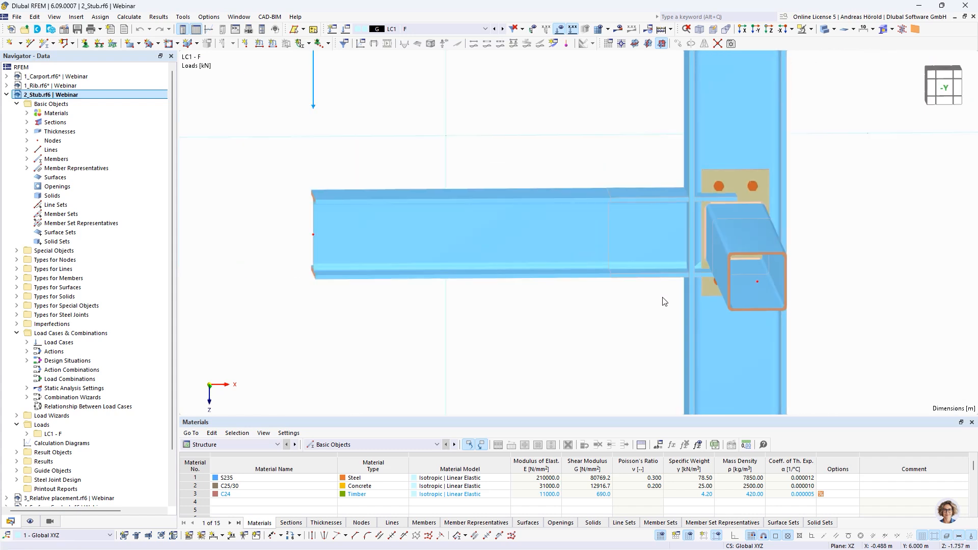
ctrl+middle_drag(524, 309, 690, 230)
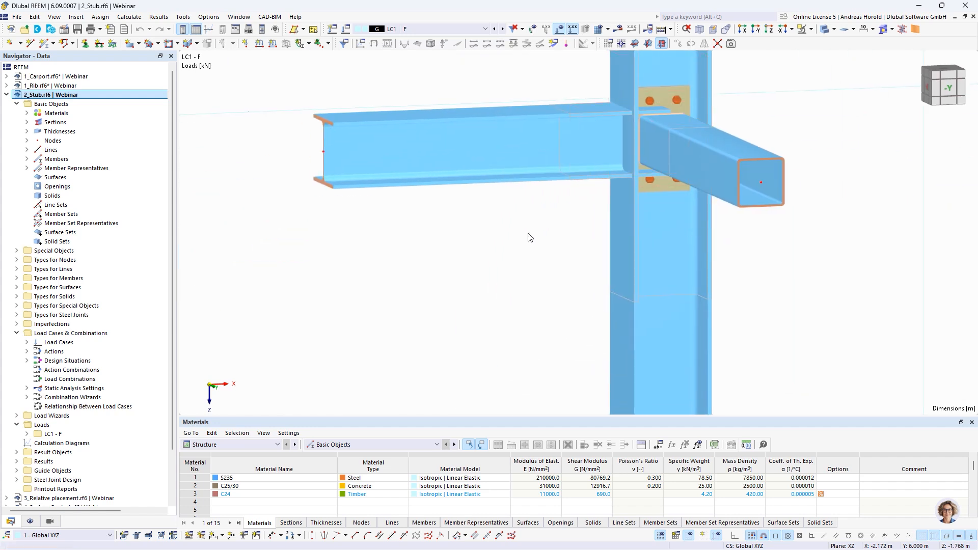
Step: Open the steel joint at node 14 for editing and add a Stub component at the end of its component list
double_click(666, 142)
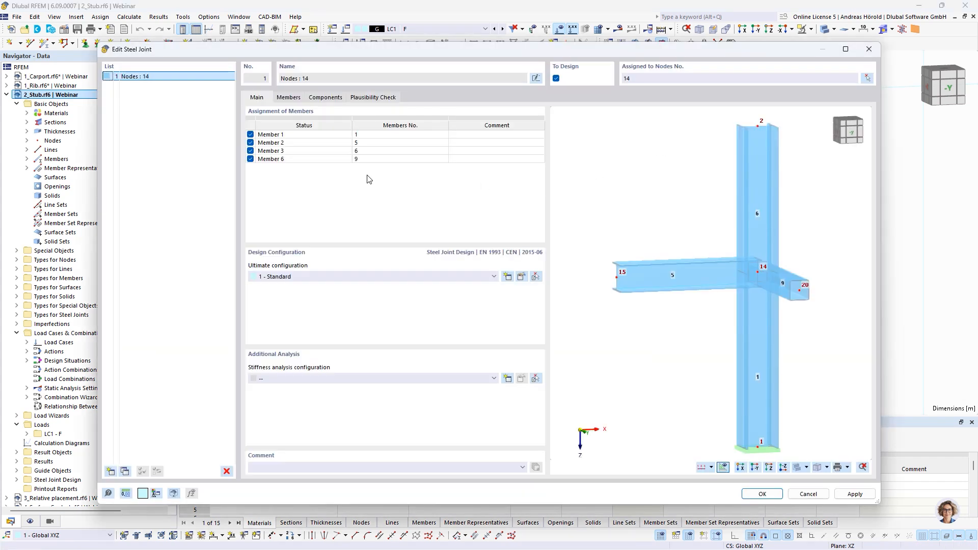
click(328, 97)
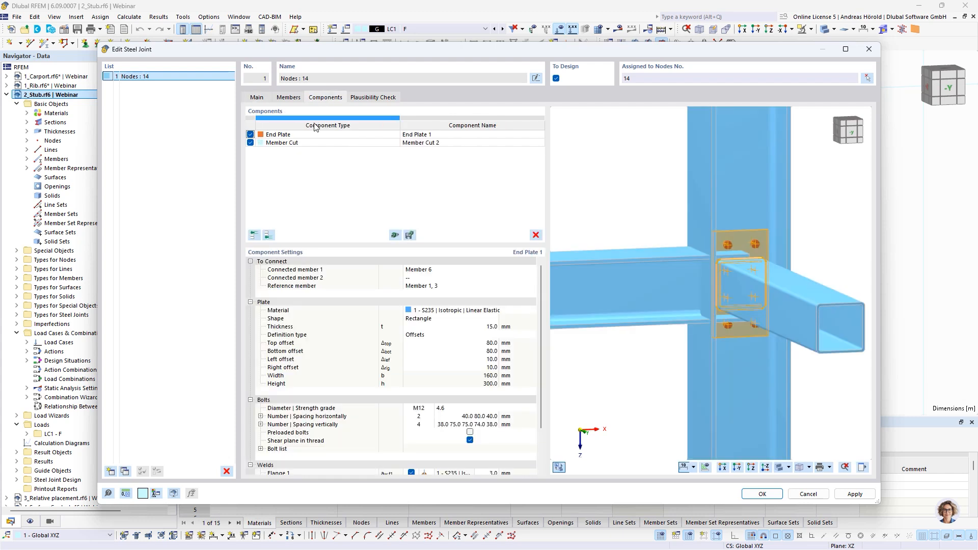
click(268, 235)
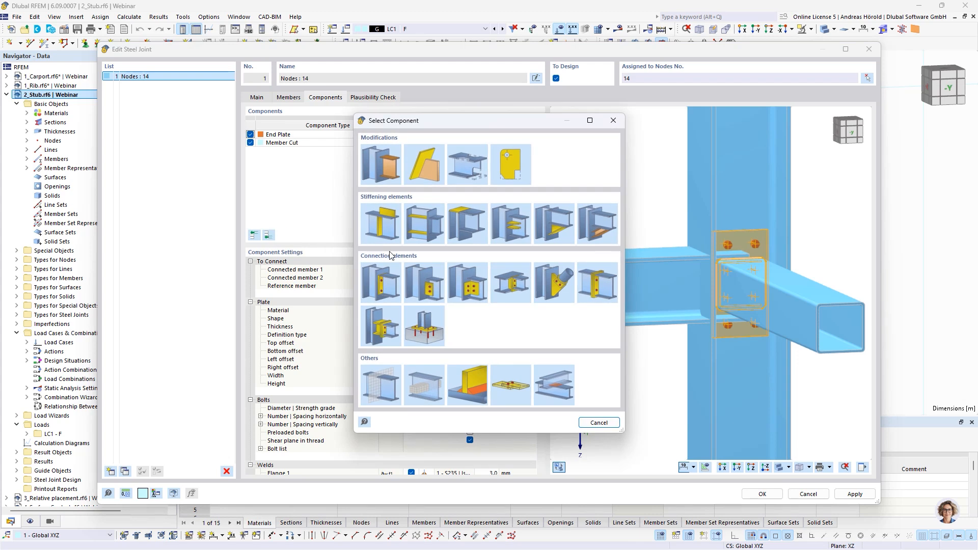
click(382, 328)
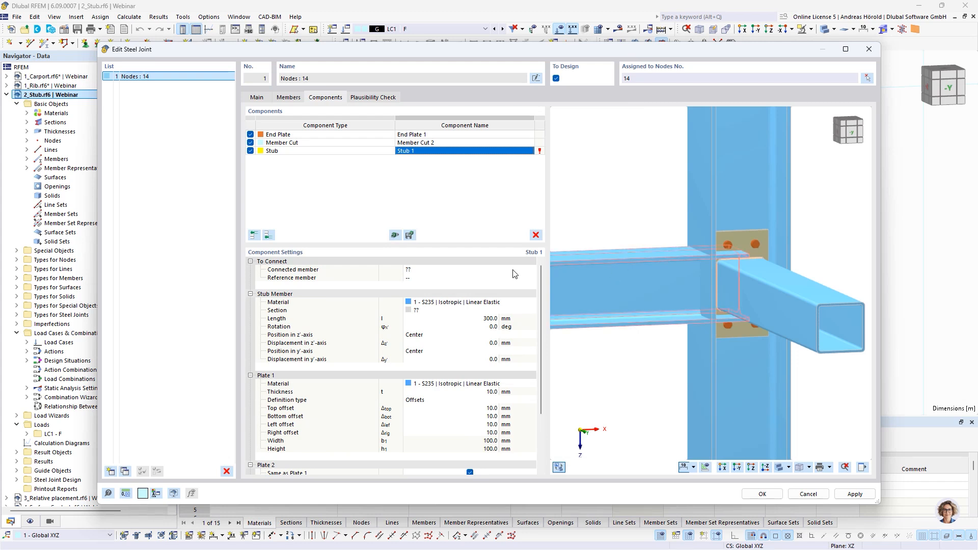
Step: Set the stub's connected member to Member 2 and its reference member to Member 1, 3
click(433, 271)
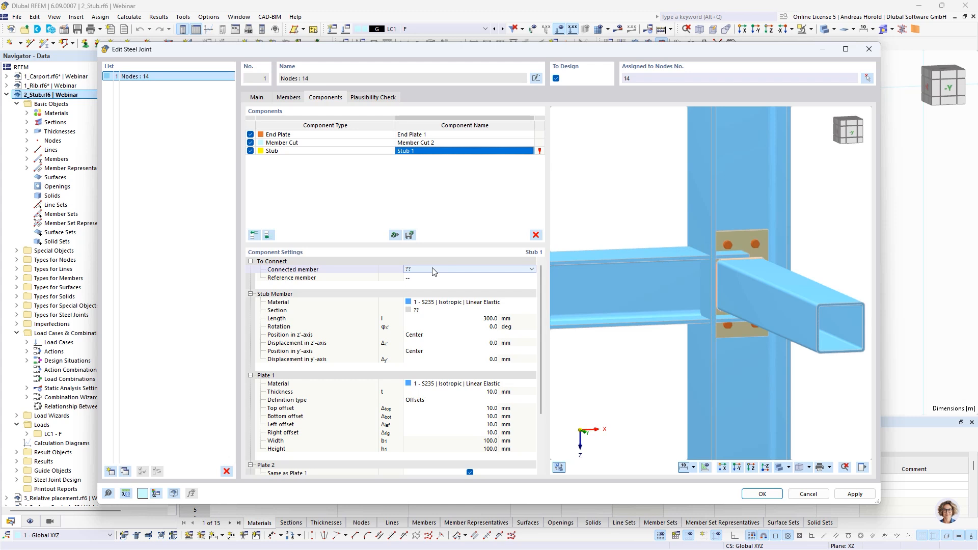
click(433, 270)
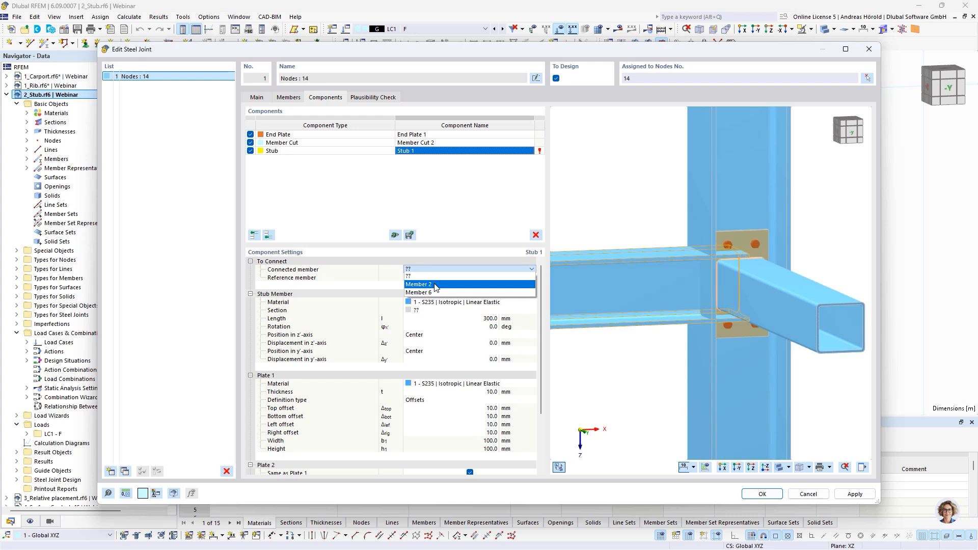
click(436, 285)
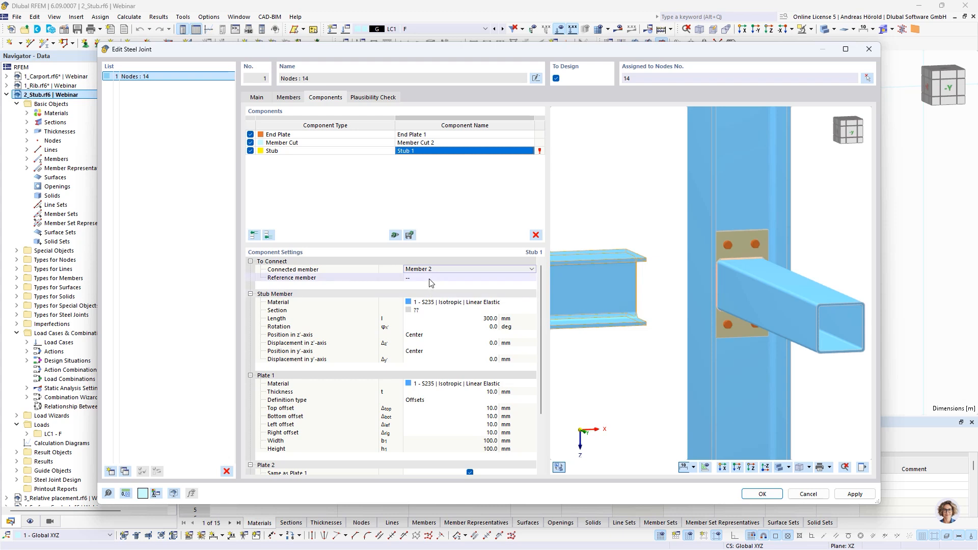
click(429, 279)
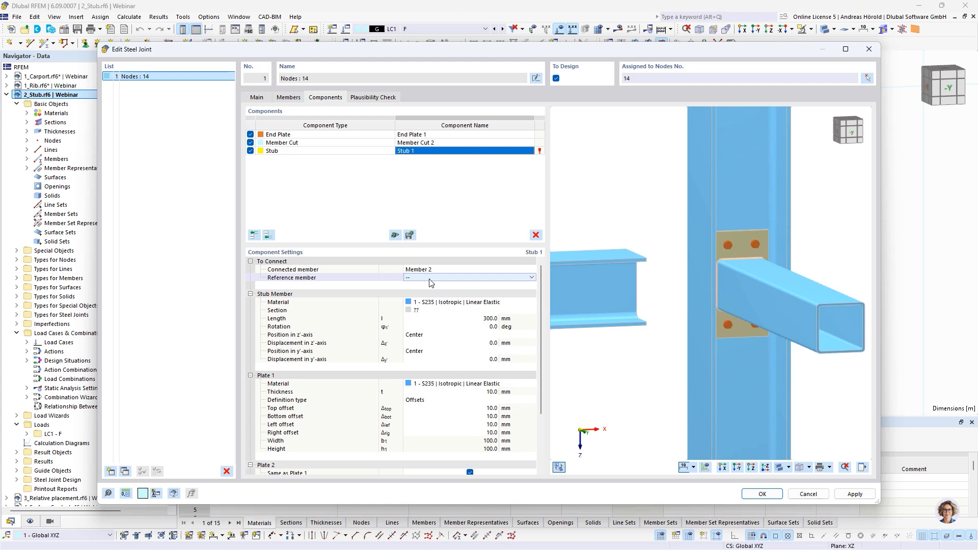
click(430, 279)
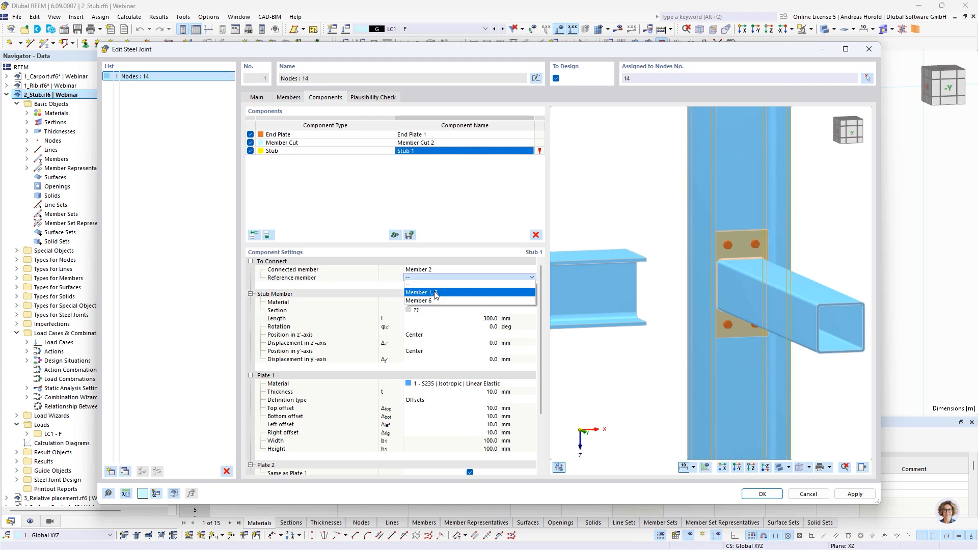
click(435, 291)
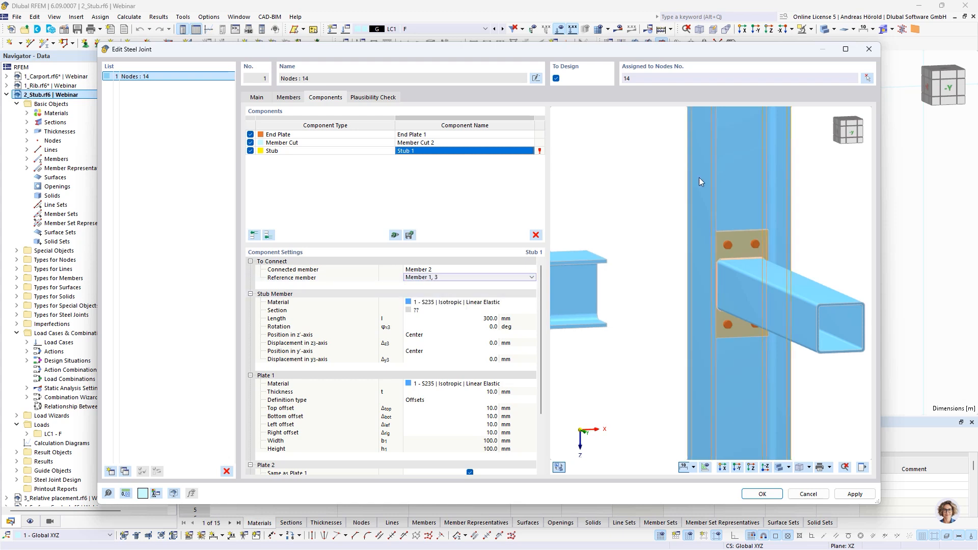
Step: Assign the standardized steel section HE 200 A from the library to the stub member
click(434, 311)
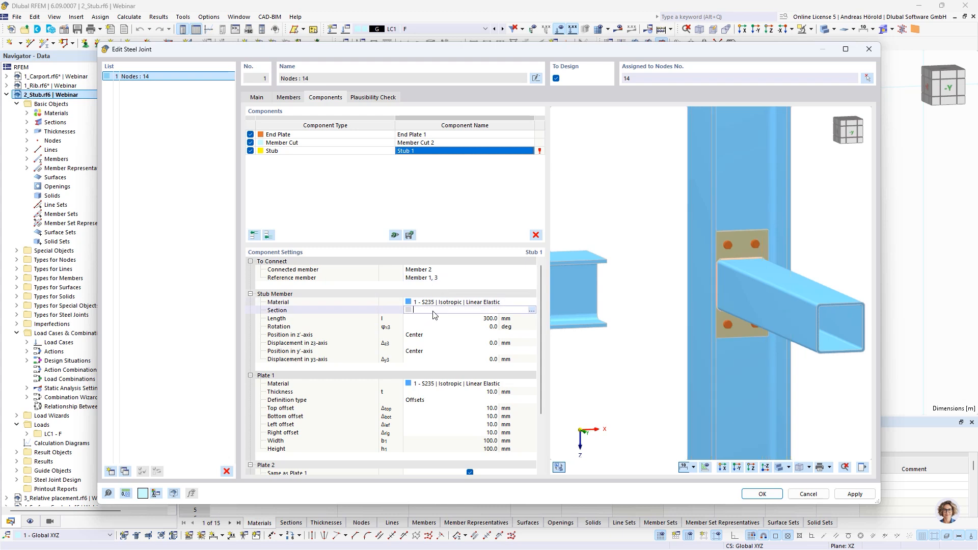
click(531, 310)
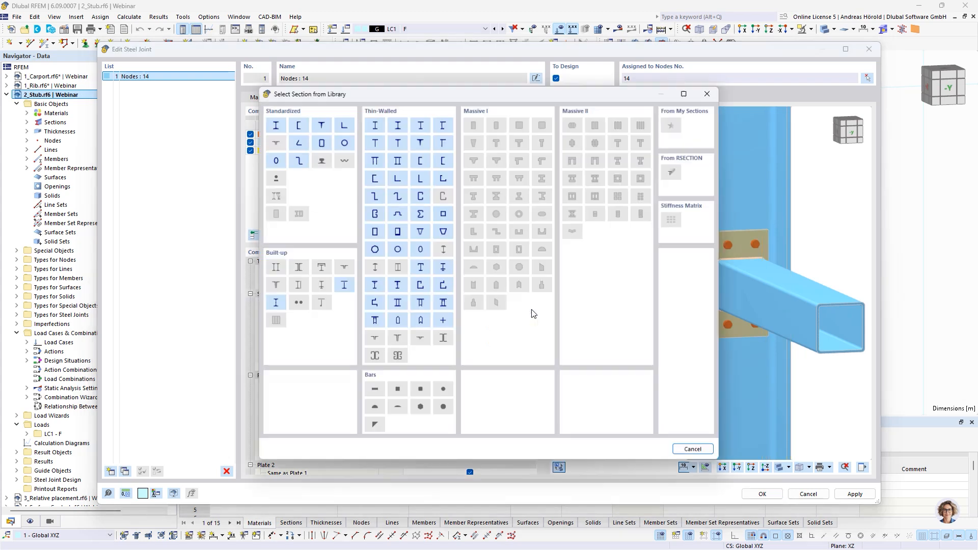
click(274, 125)
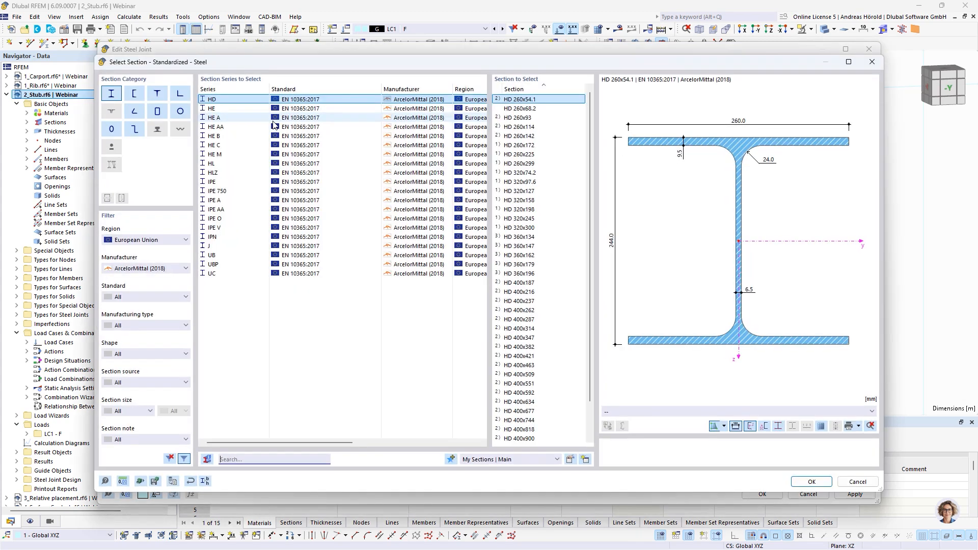
click(234, 118)
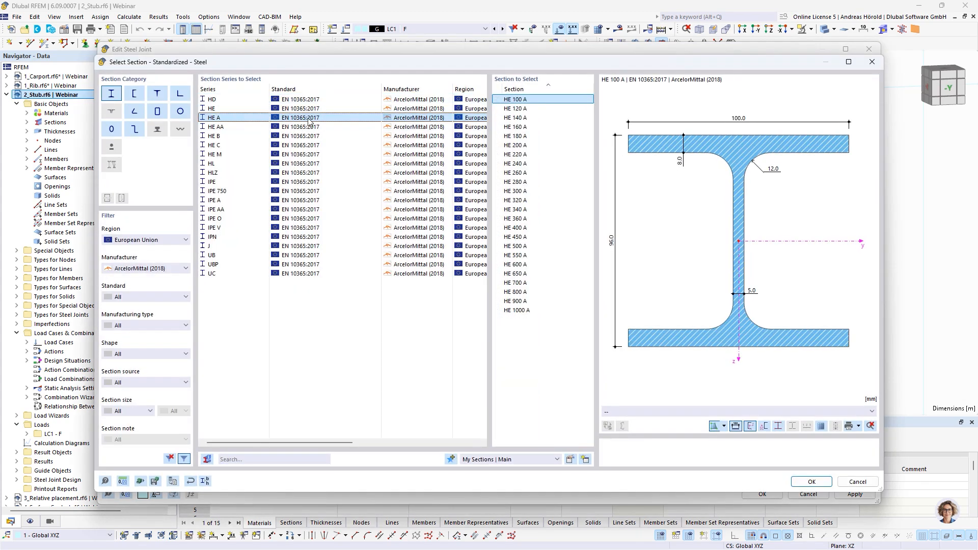
click(519, 146)
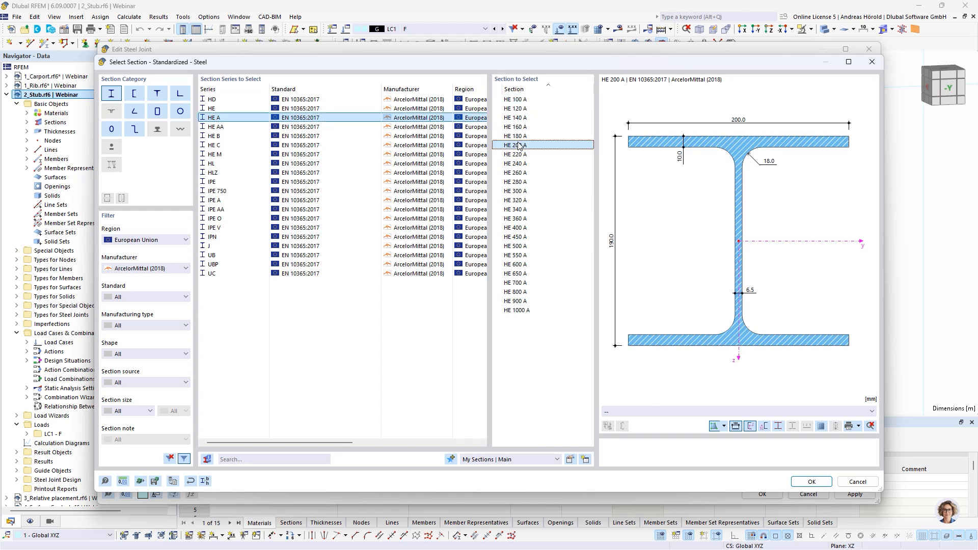
click(810, 482)
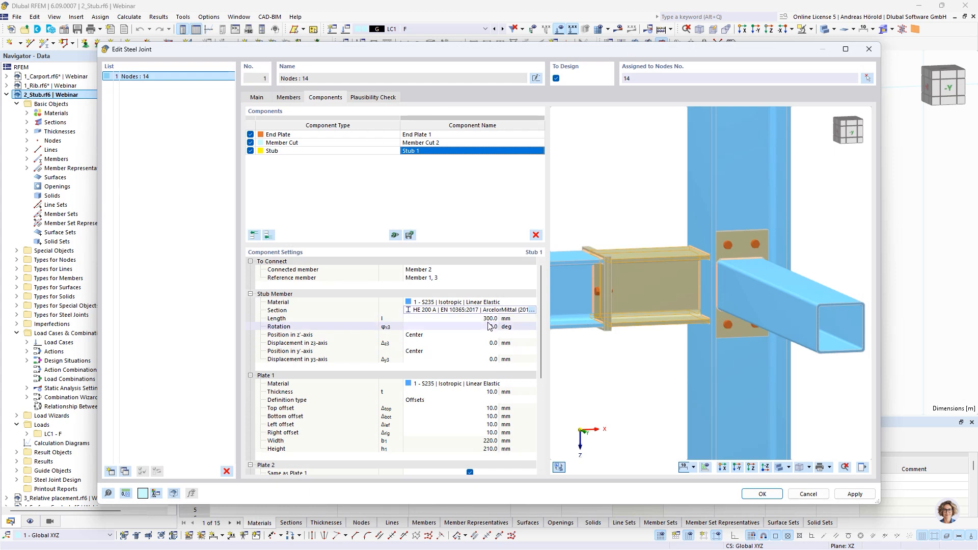
Step: Set the thickness of the stub's Plate 1 to 20 mm
middle_drag(585, 342, 704, 320)
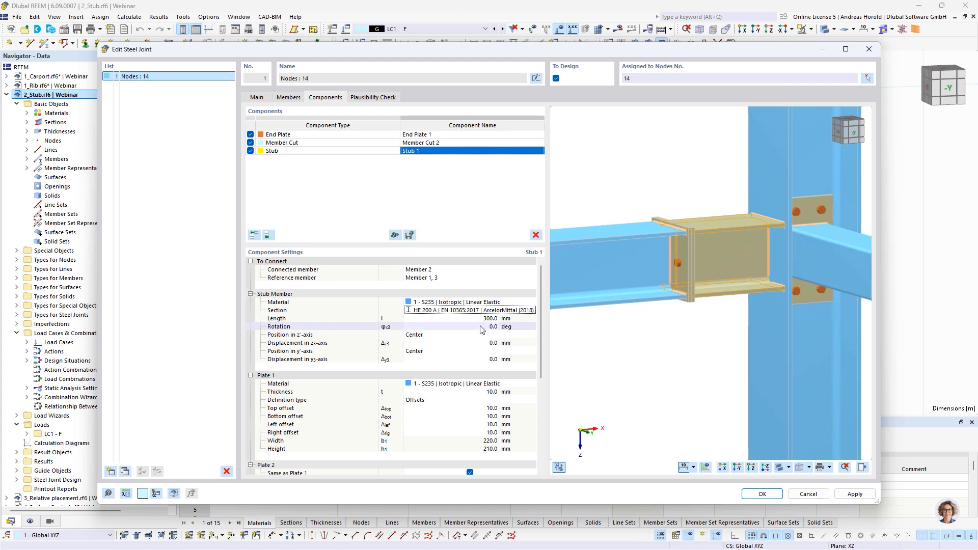
scroll(473, 341, down, 3)
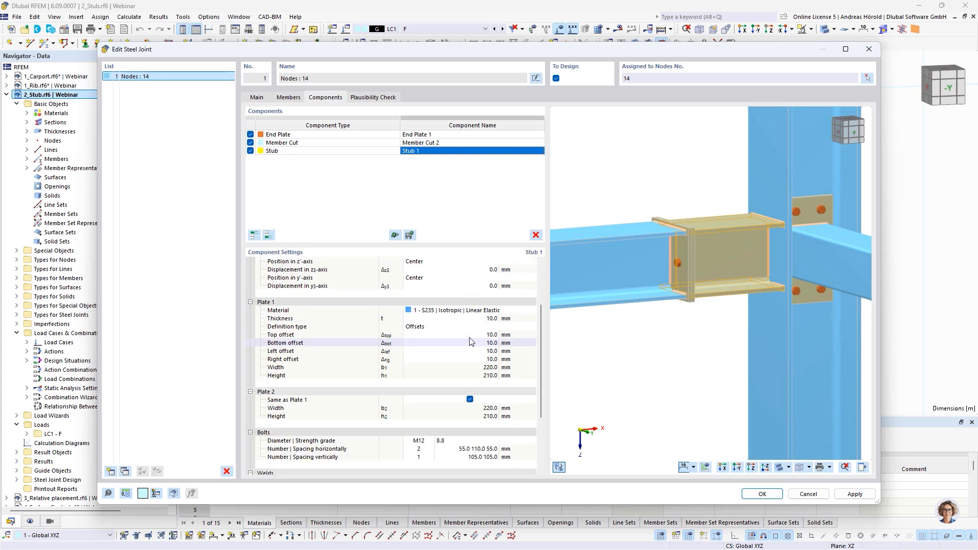
click(481, 319)
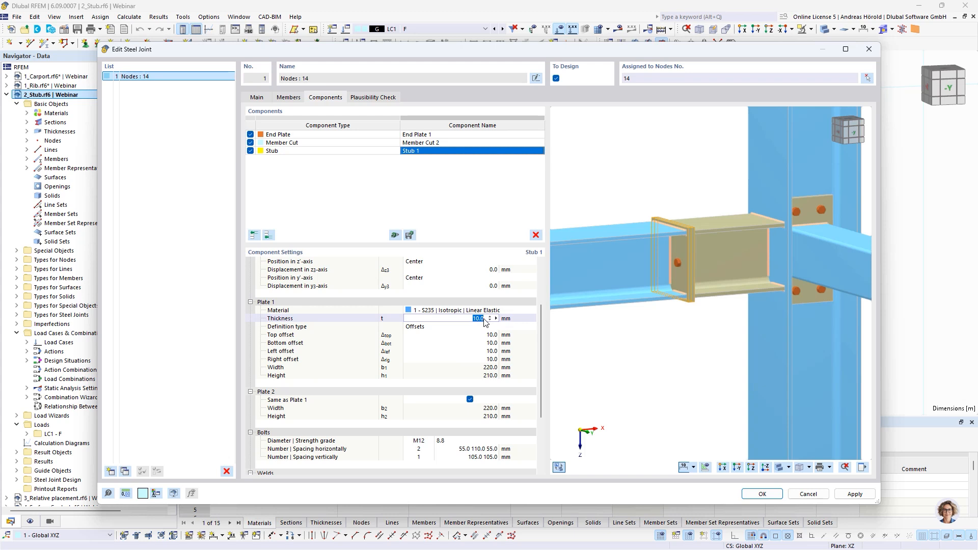
text(20)
key(Return)
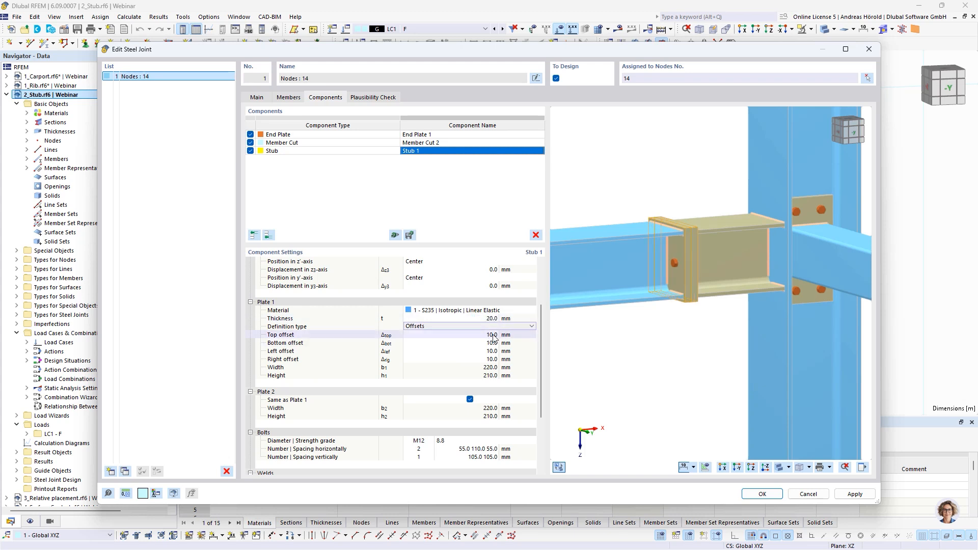
Step: Set Plate 1's top offset to 30 mm and its bottom, left and right offsets to 20 mm
click(490, 337)
text(30)
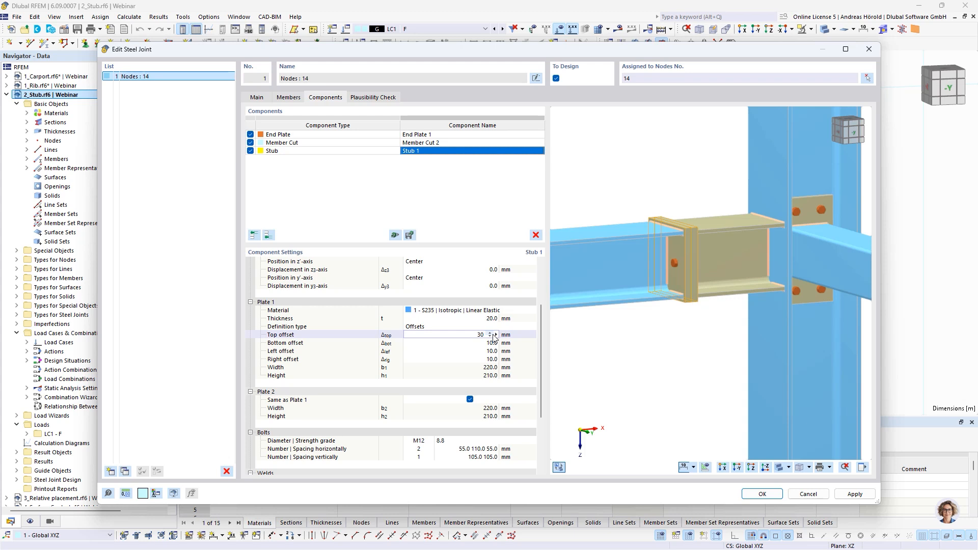
key(Tab)
text(20)
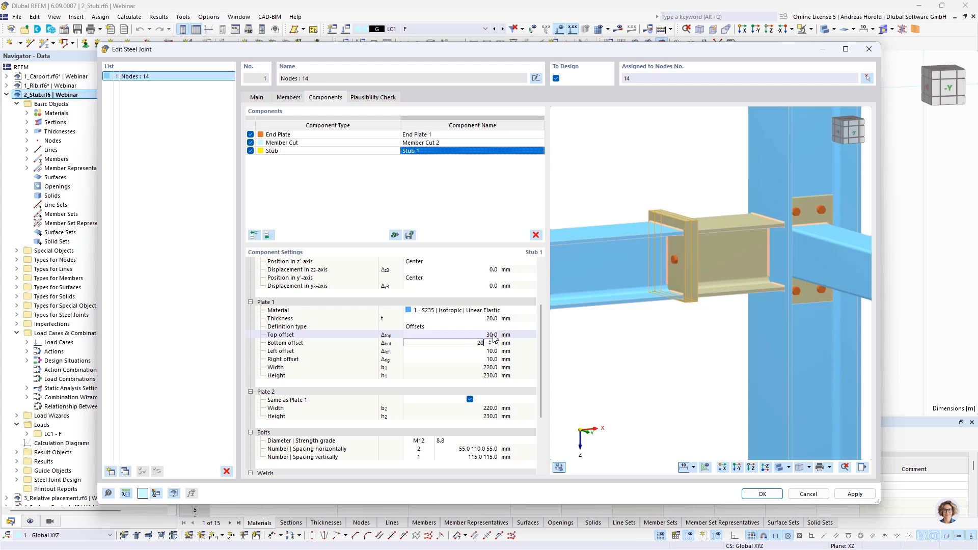
key(Tab)
text(20)
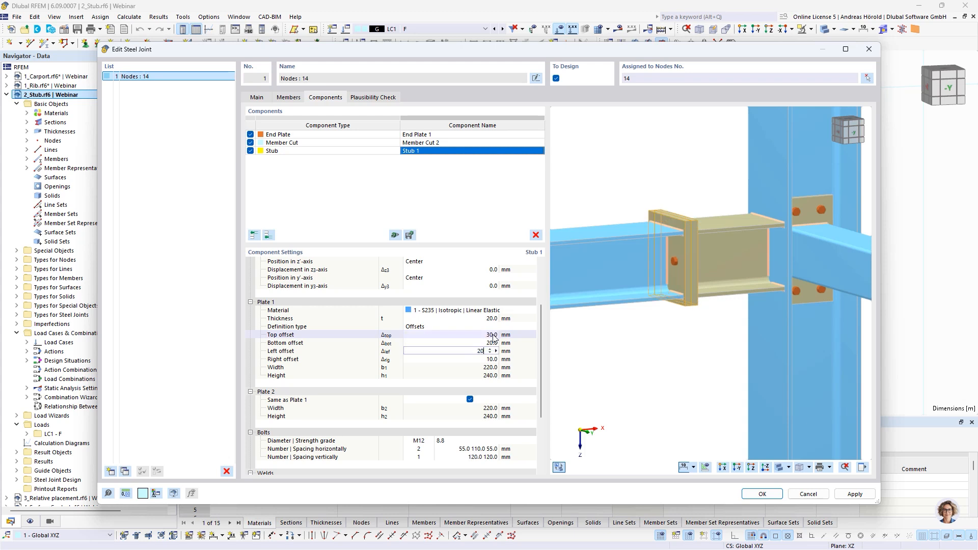
key(Tab)
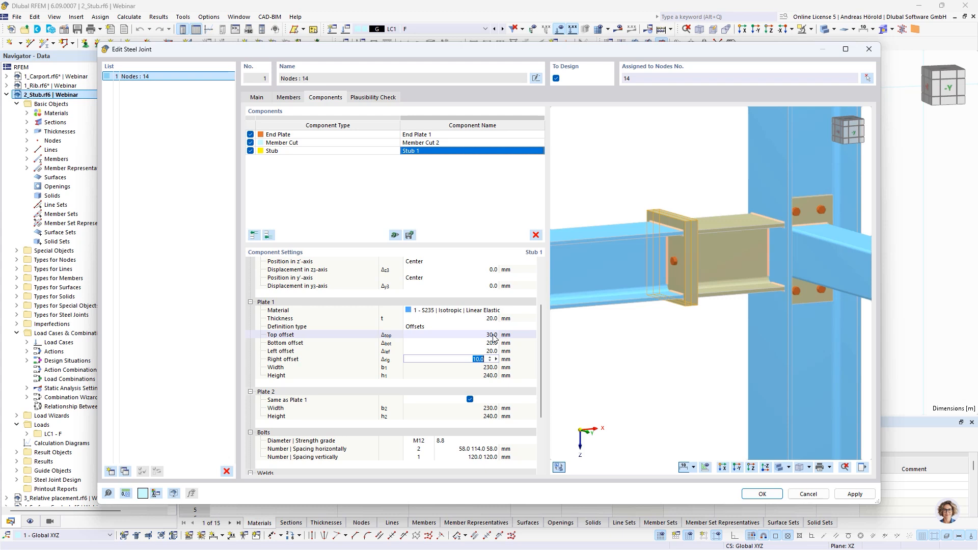
text(20)
key(Tab)
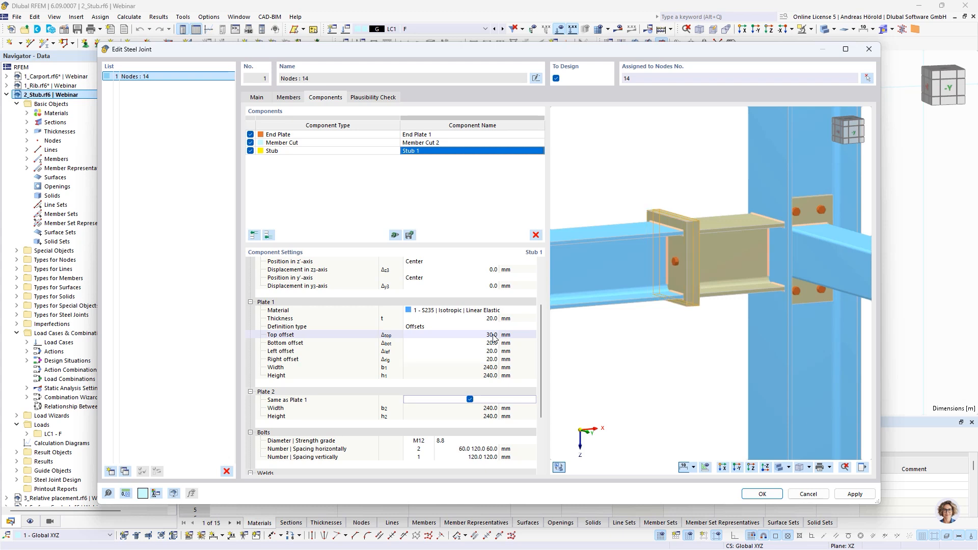
Step: Set the stub's bolts to diameter M16 and strength grade 10.9
scroll(493, 337, down, 3)
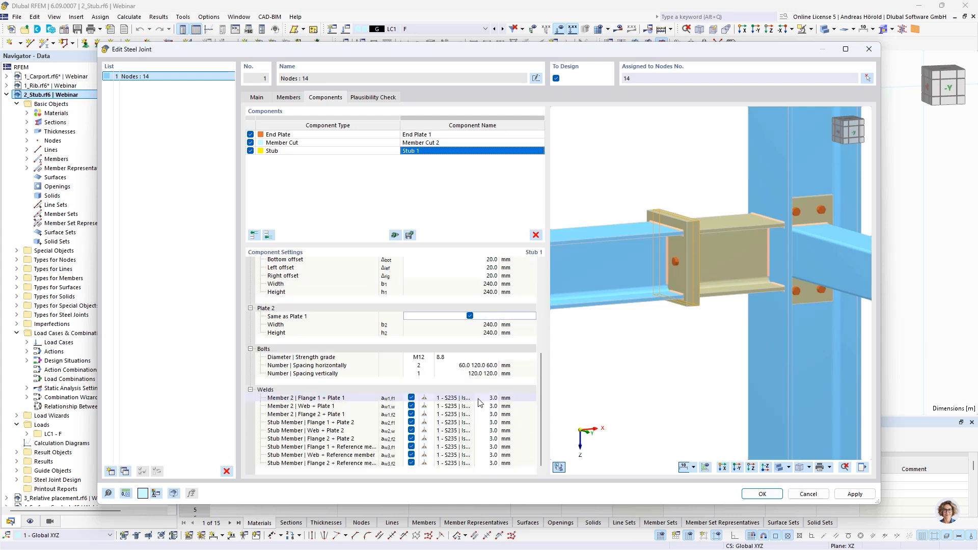
click(419, 357)
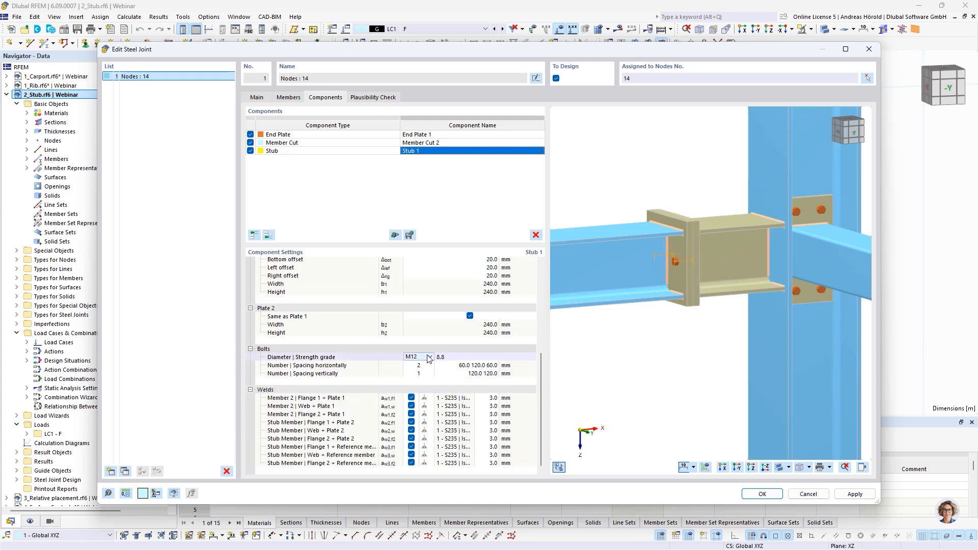
click(429, 357)
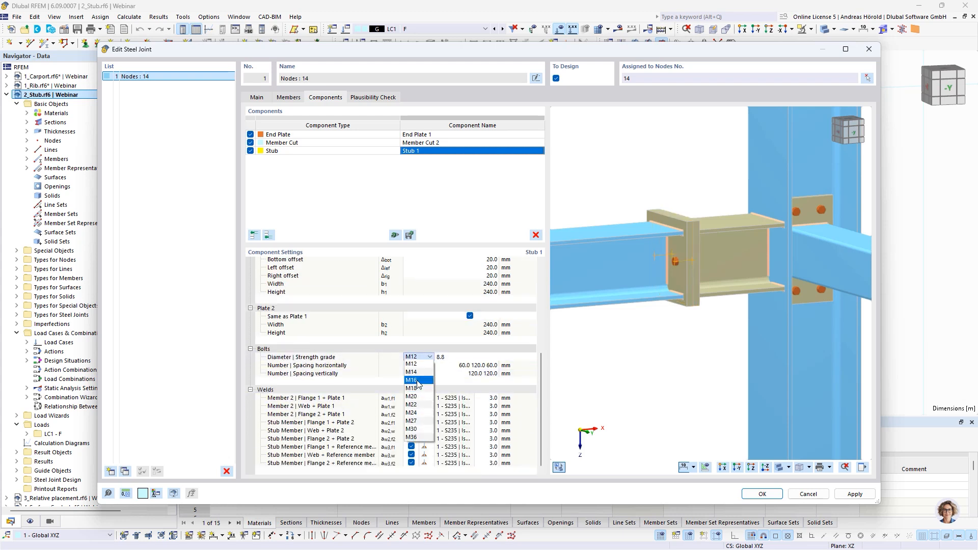
click(416, 364)
click(448, 357)
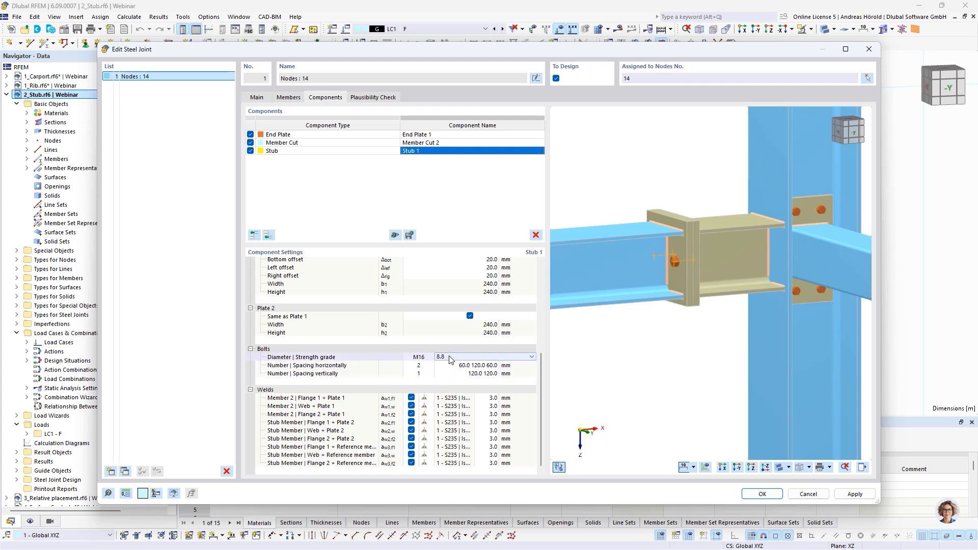
click(450, 358)
click(450, 412)
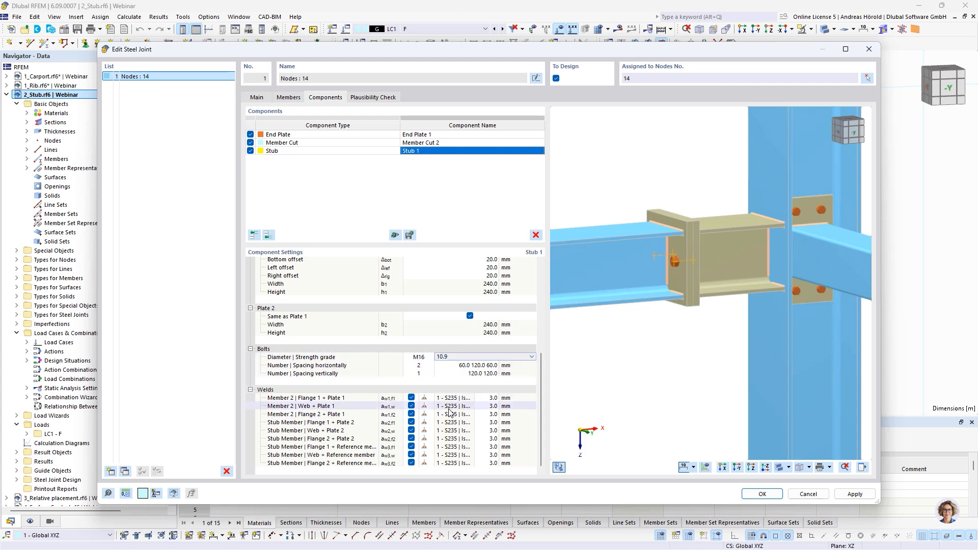
Step: Set the vertical bolt number to 2 with spacings of 75, 90 and 75 mm, and accept the joint
click(468, 375)
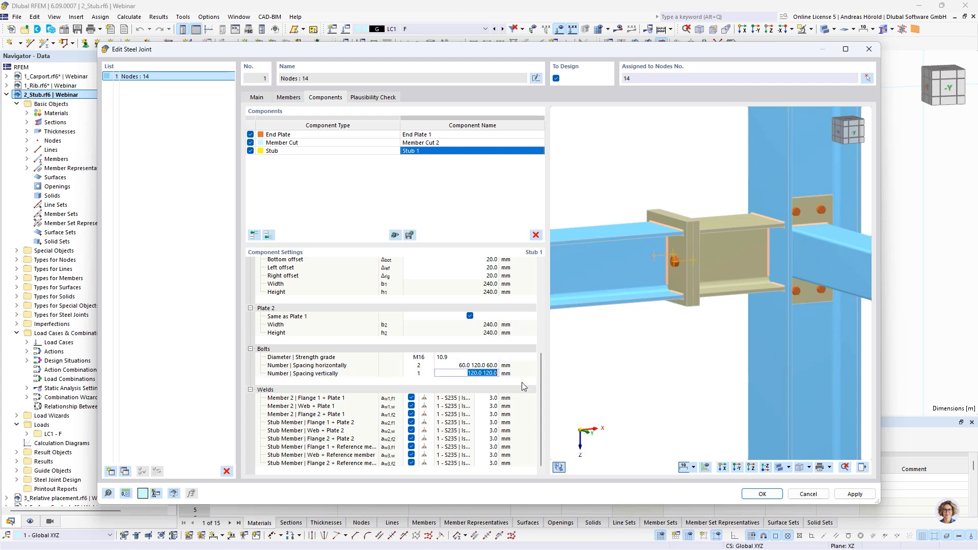
text(75 90)
key(Return)
click(422, 377)
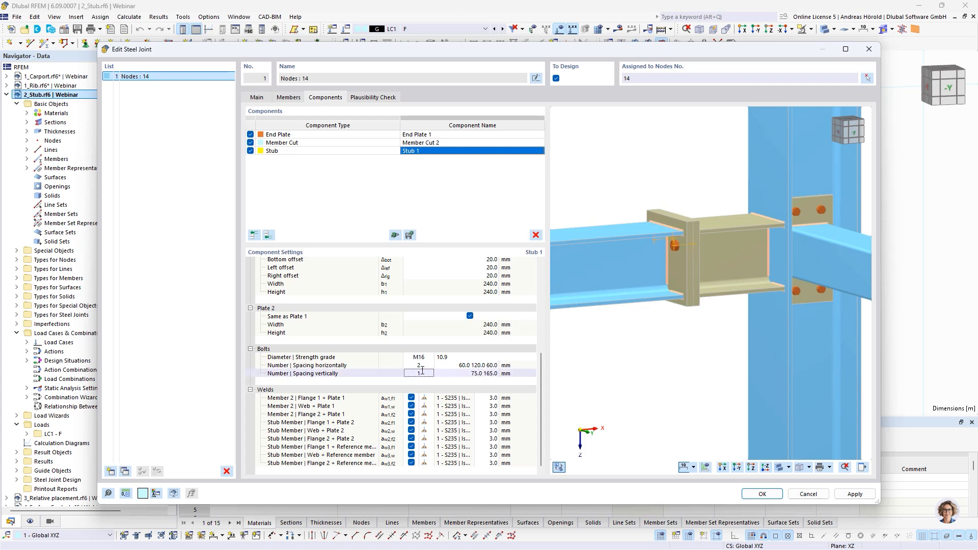
click(431, 373)
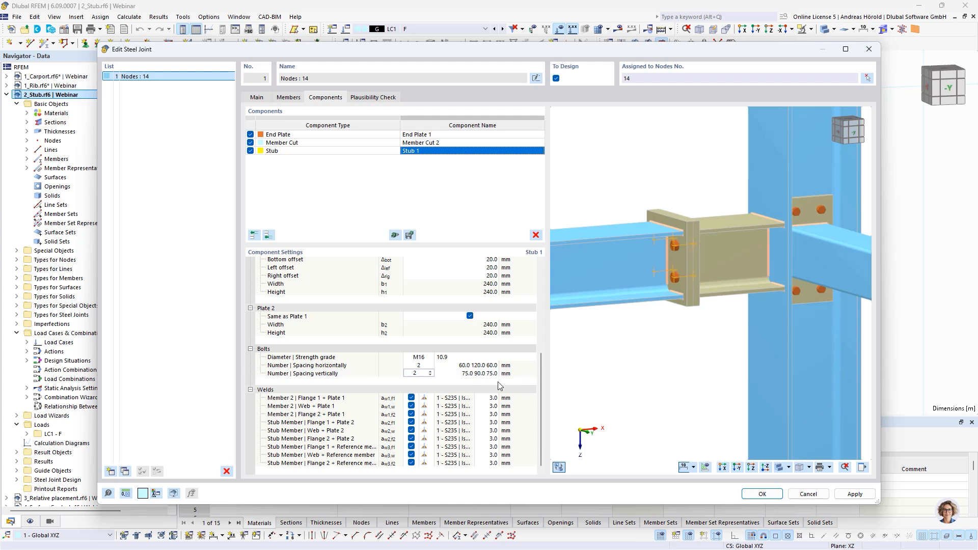
middle_drag(646, 325, 702, 267)
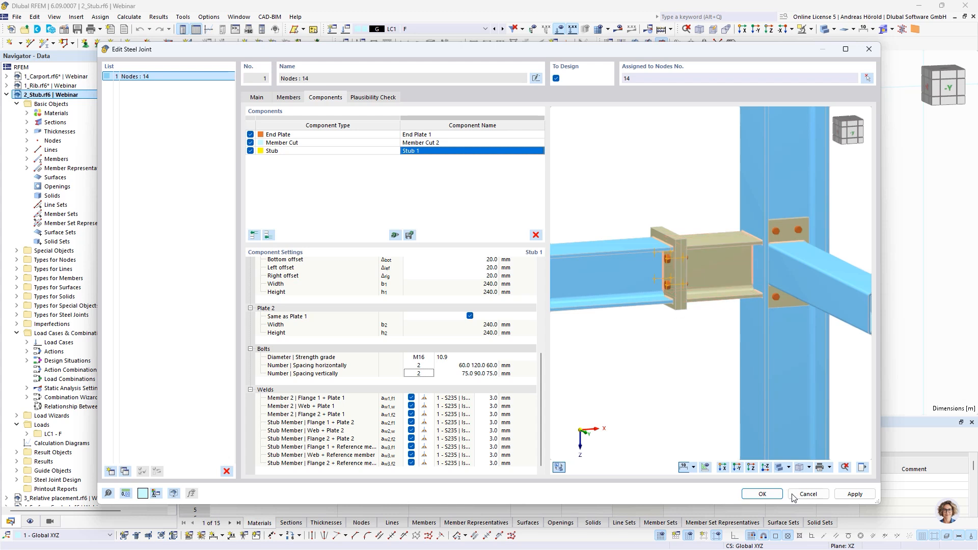
click(759, 494)
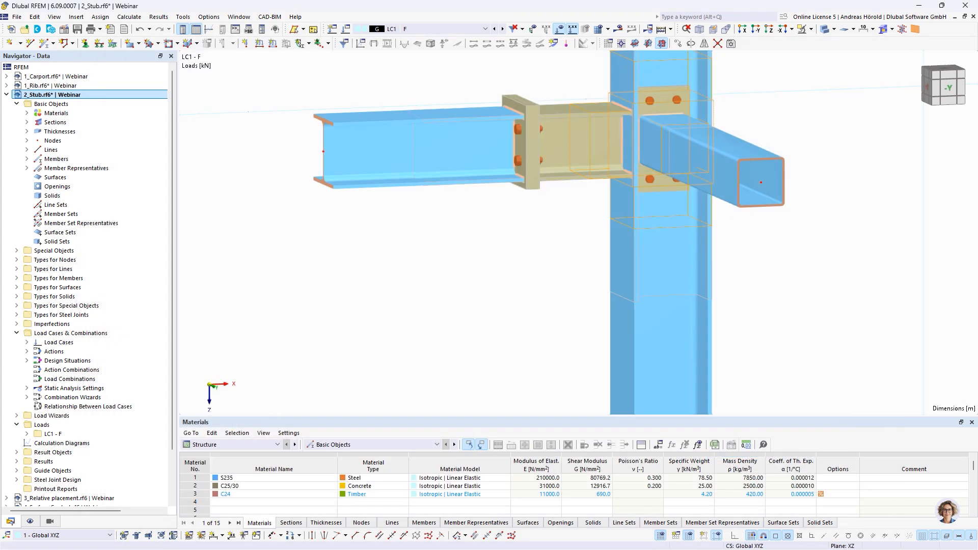
Step: Switch to the 3_Relative placement.rf6 model and open the component settings of its steel joint at node 16
key(alt+Tab)
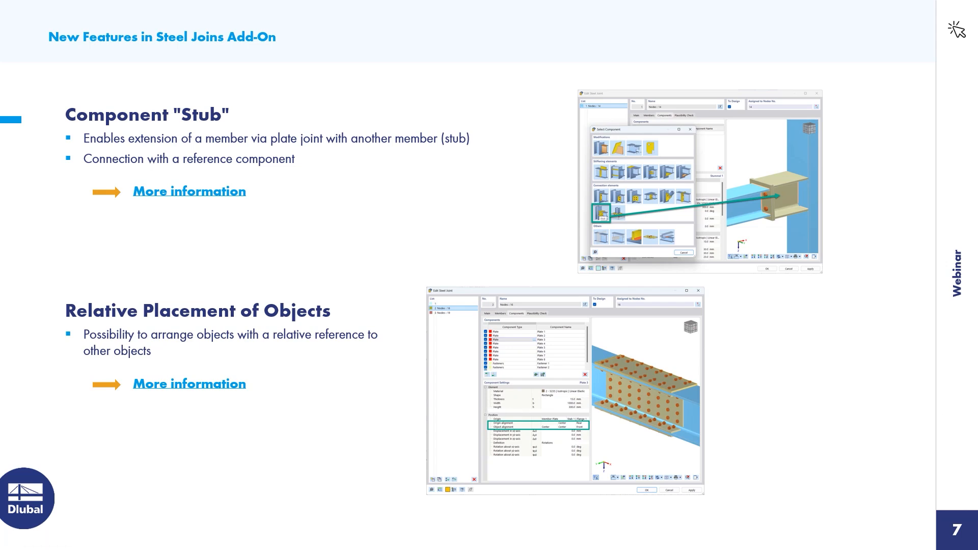
key(alt+Tab)
scroll(78, 315, down, 2)
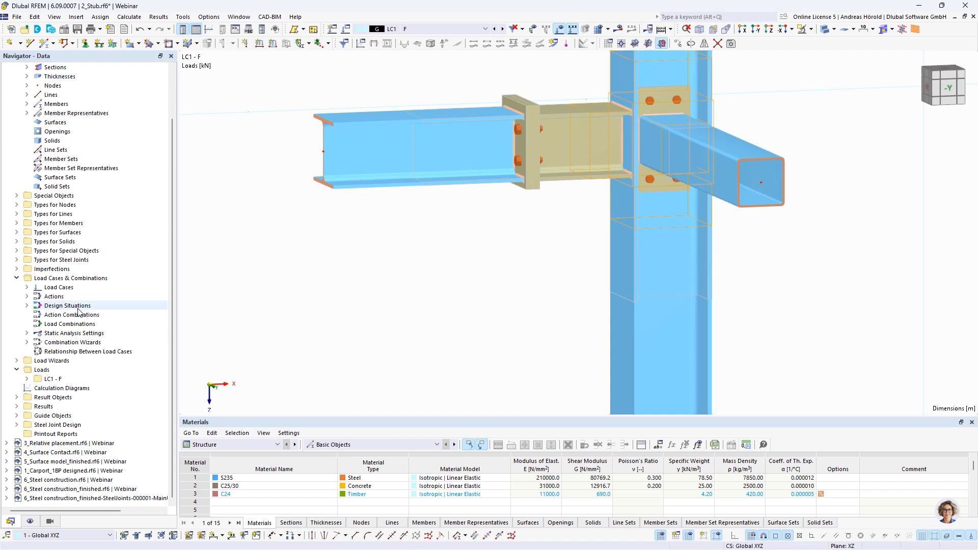
click(59, 444)
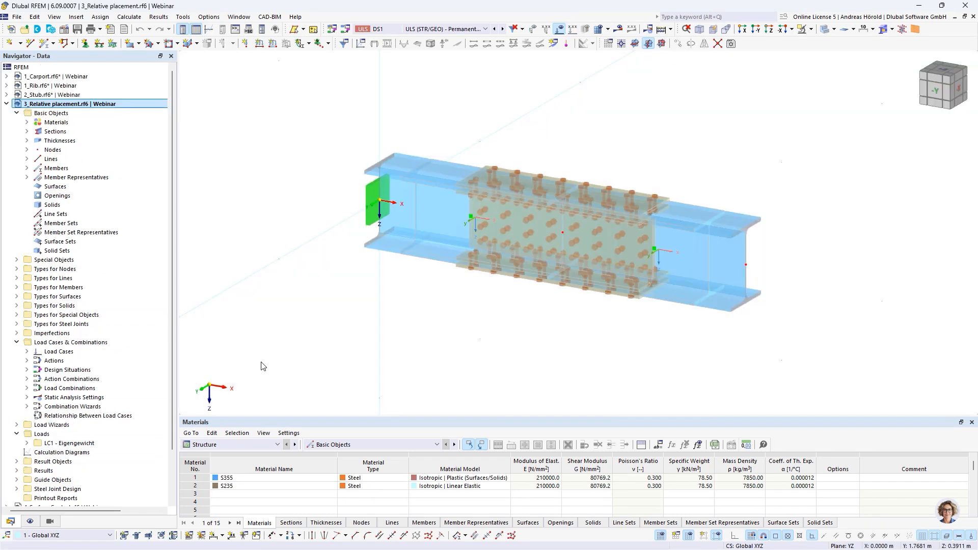
double_click(520, 233)
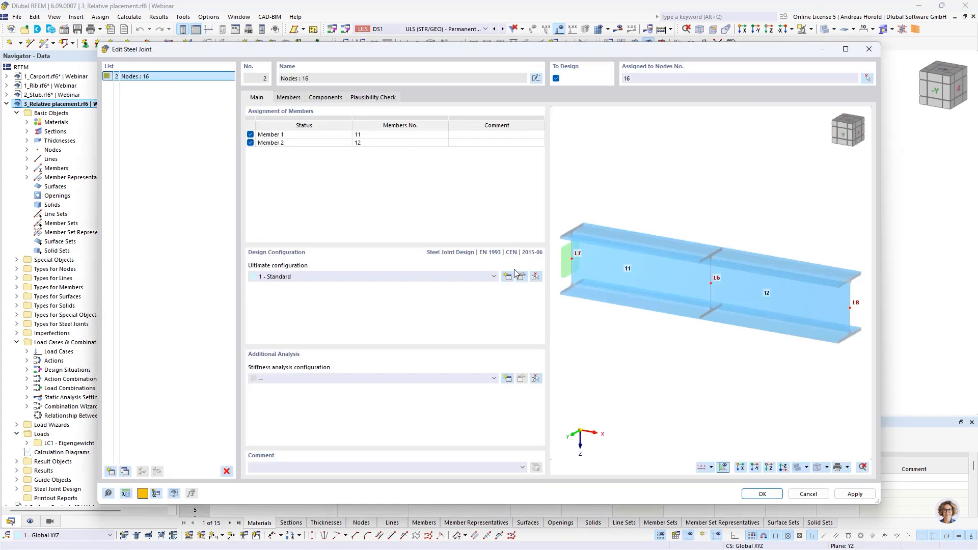
click(322, 98)
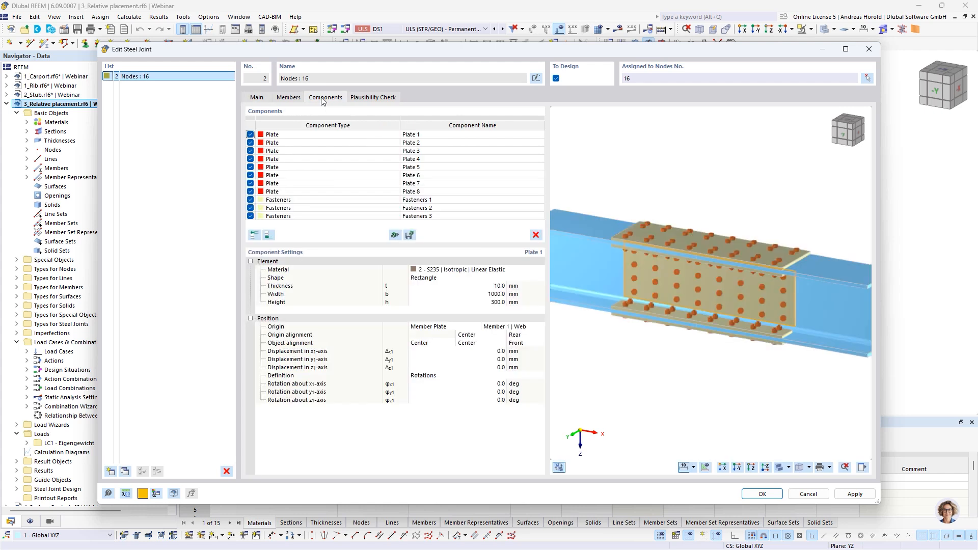
Step: Set the origin alignment of Plate 3 on Member 1's Flange 1 from Rear to Front through the flange thickness
right_click(726, 370)
click(678, 431)
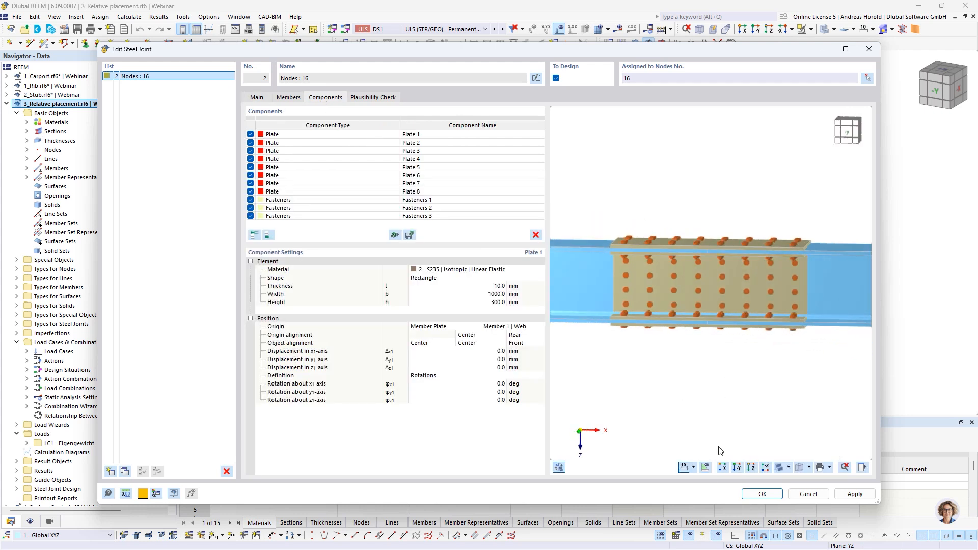
click(737, 468)
click(320, 152)
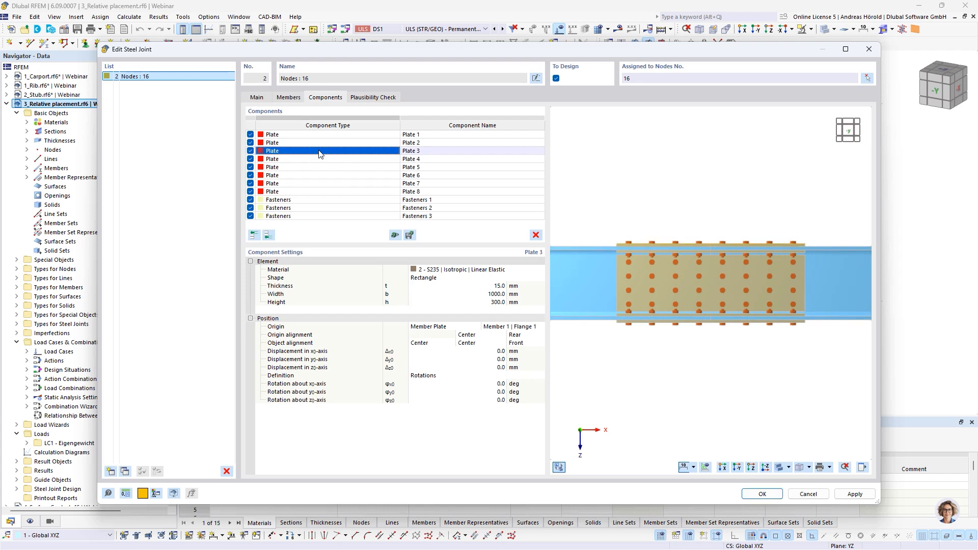
scroll(673, 237, up, 5)
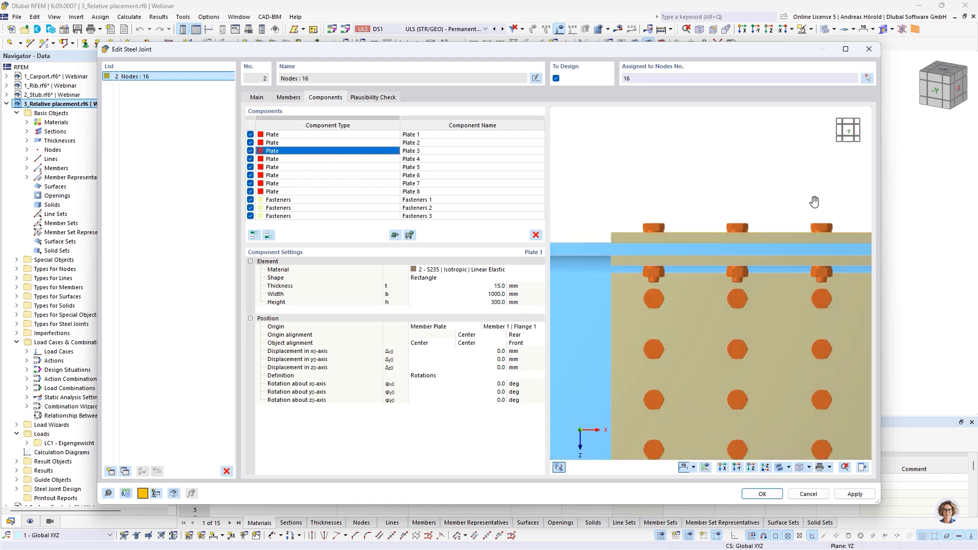
middle_drag(814, 202, 822, 198)
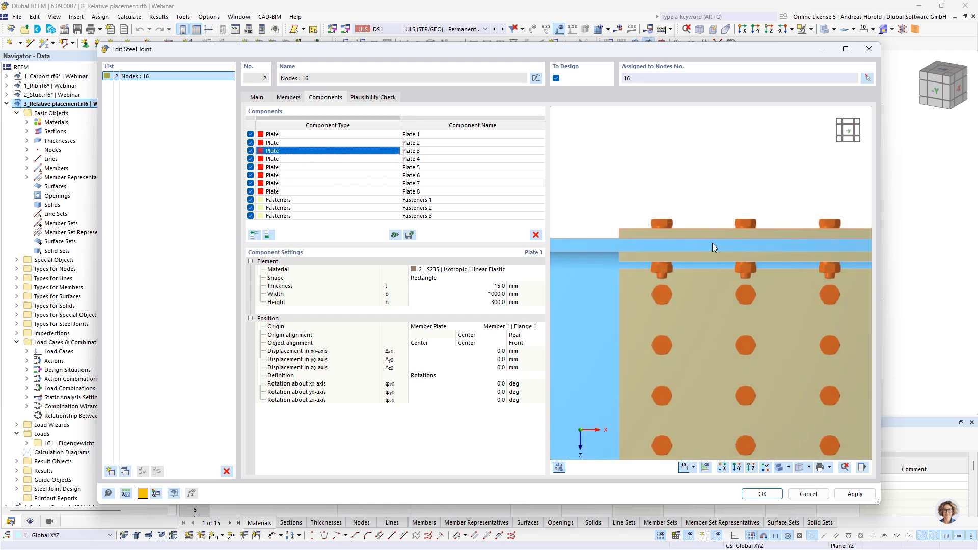
scroll(712, 243, down, 5)
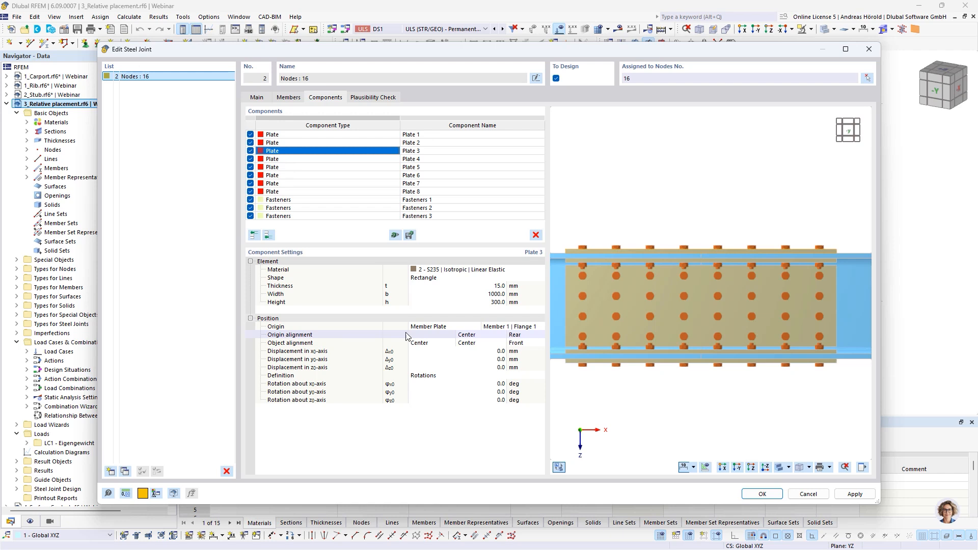
click(525, 335)
click(540, 335)
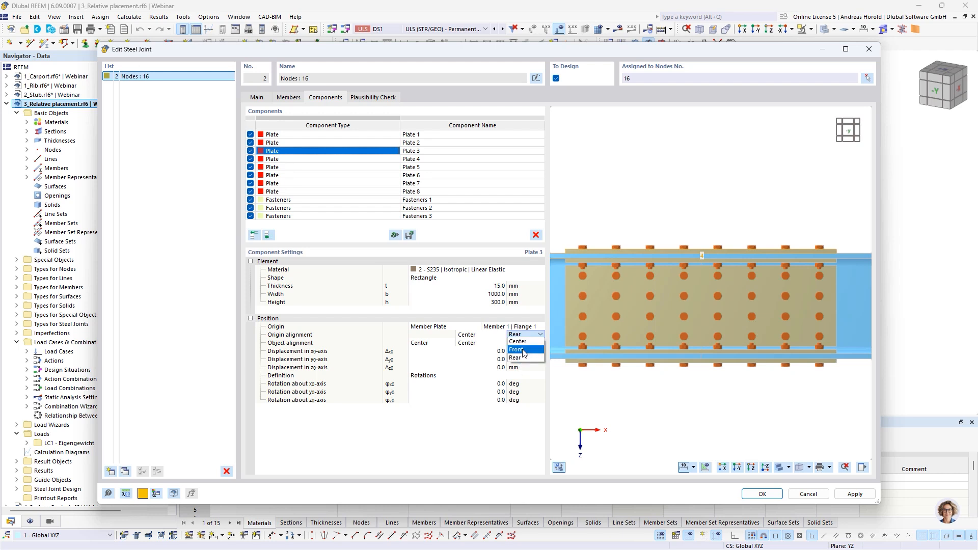
click(522, 350)
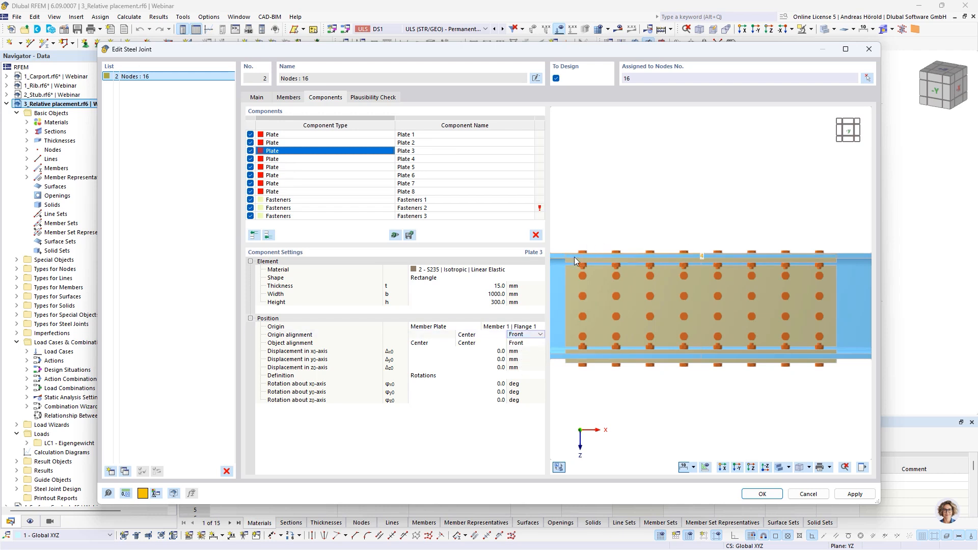
scroll(570, 253, up, 5)
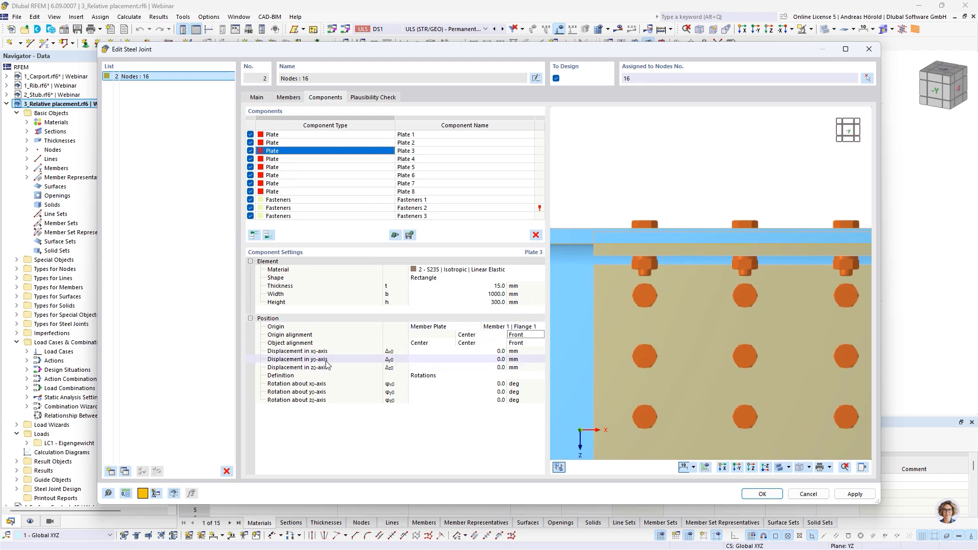
Step: Set Plate 3's object alignment through the plate thickness to Rear
click(519, 343)
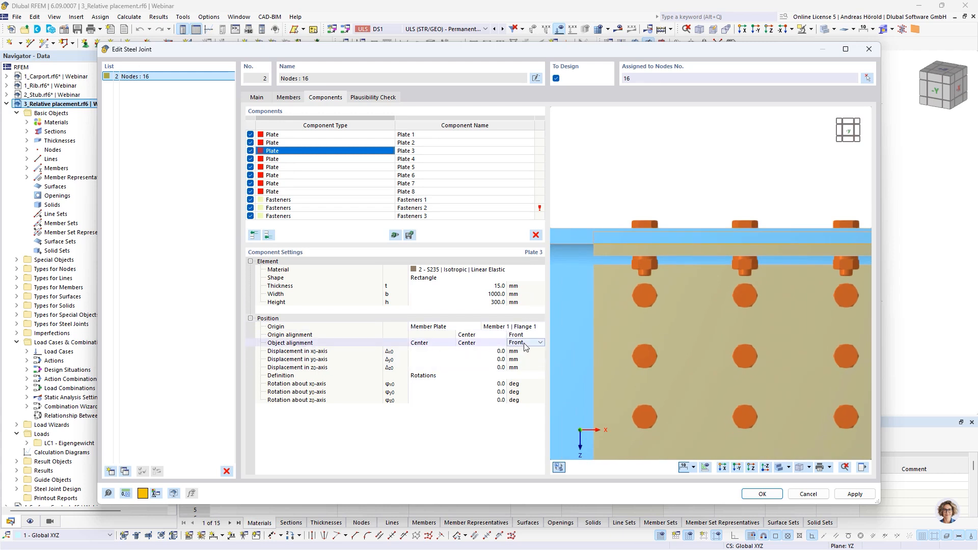
click(527, 342)
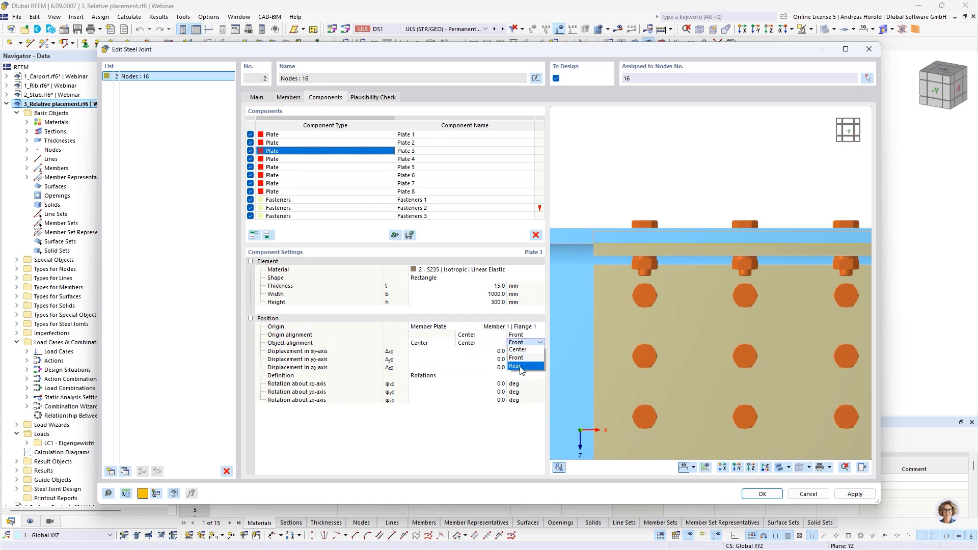
click(521, 366)
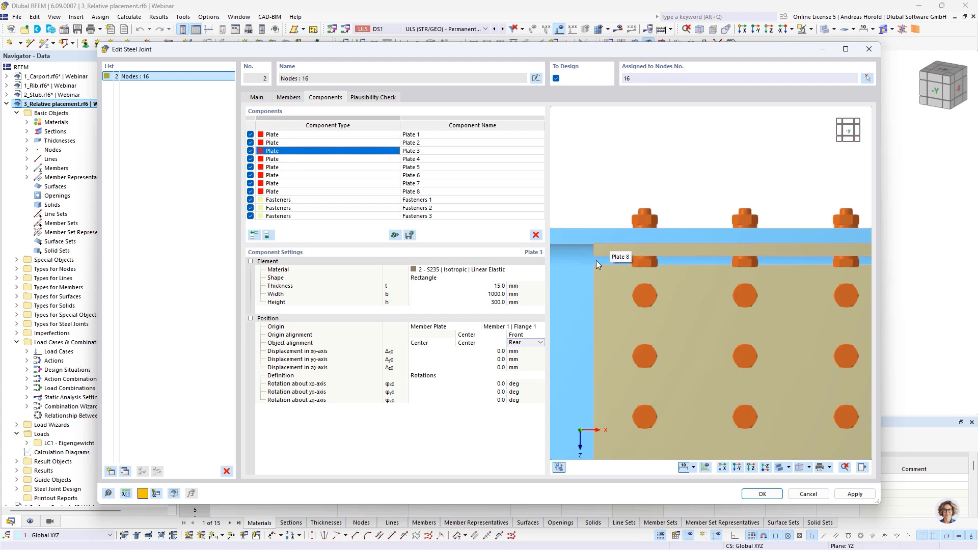
Step: Return Plate 3's origin alignment to Rear and its object alignment to Front through the thickness
click(524, 335)
click(515, 357)
click(526, 343)
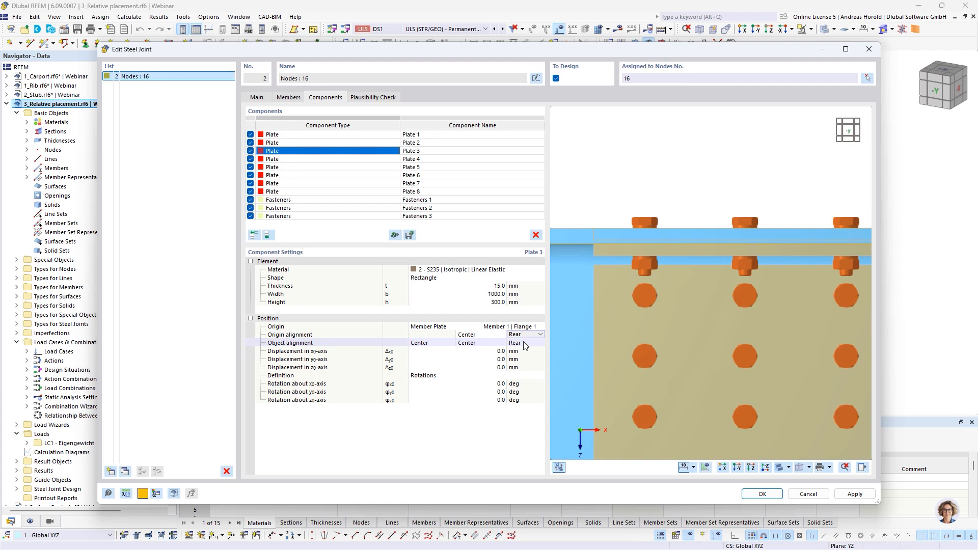
click(527, 343)
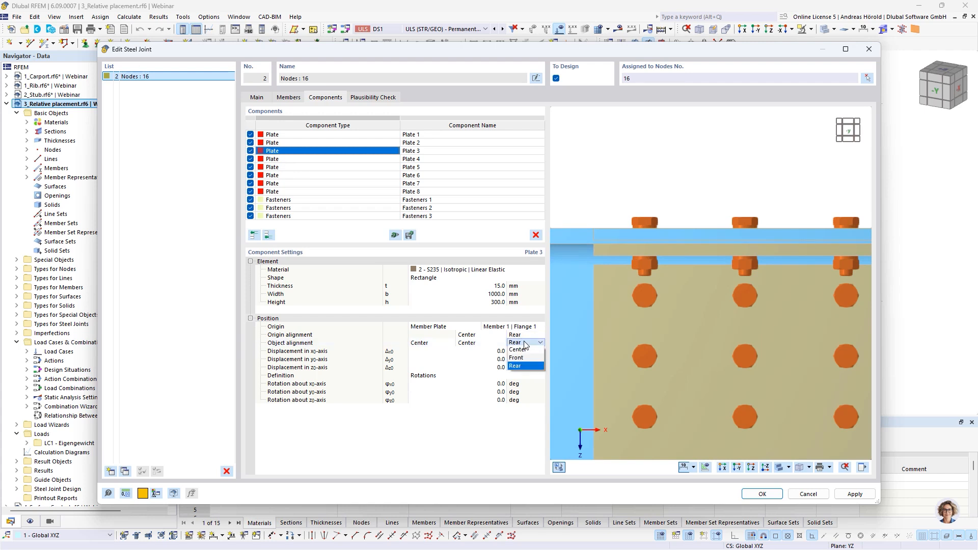
click(523, 359)
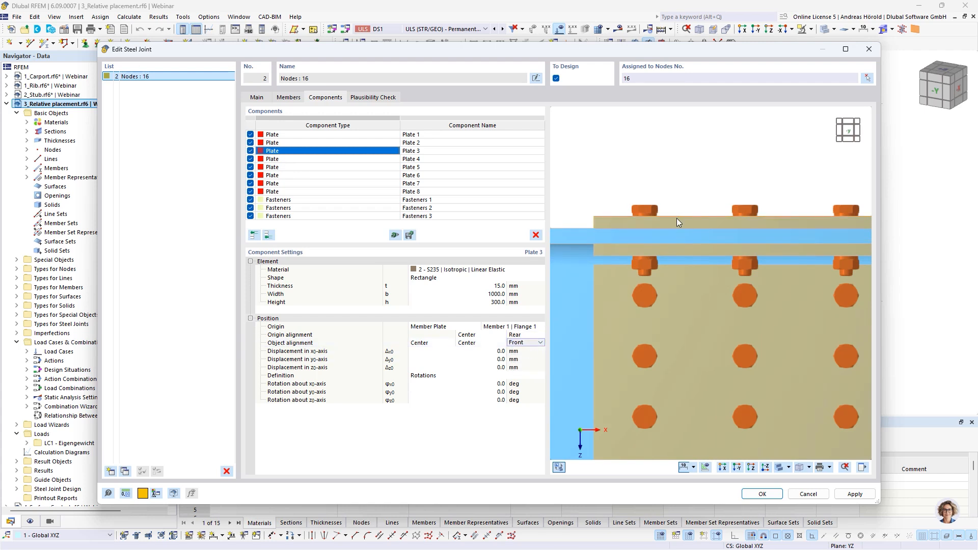
scroll(677, 222, down, 3)
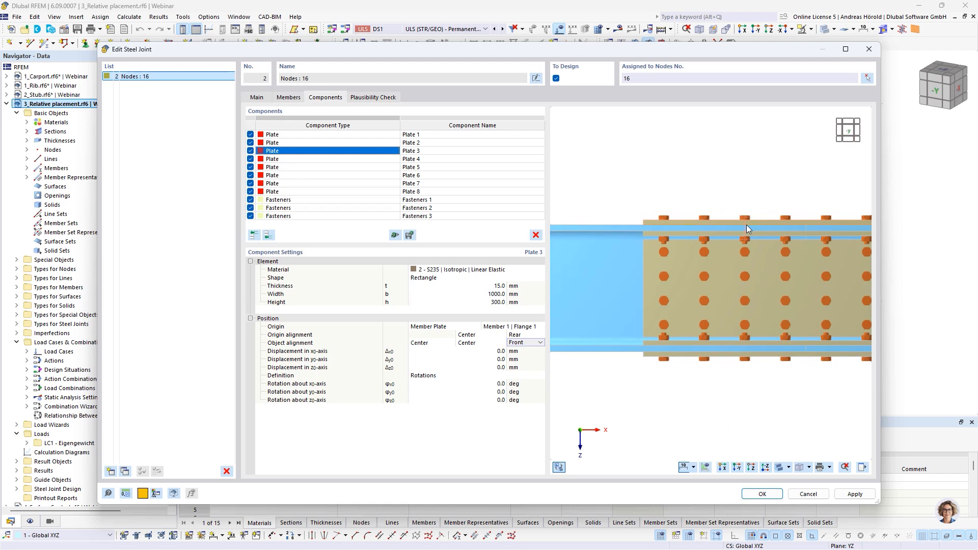
Step: Set Plate 3's height to 200 mm while viewing the joint from above
click(751, 468)
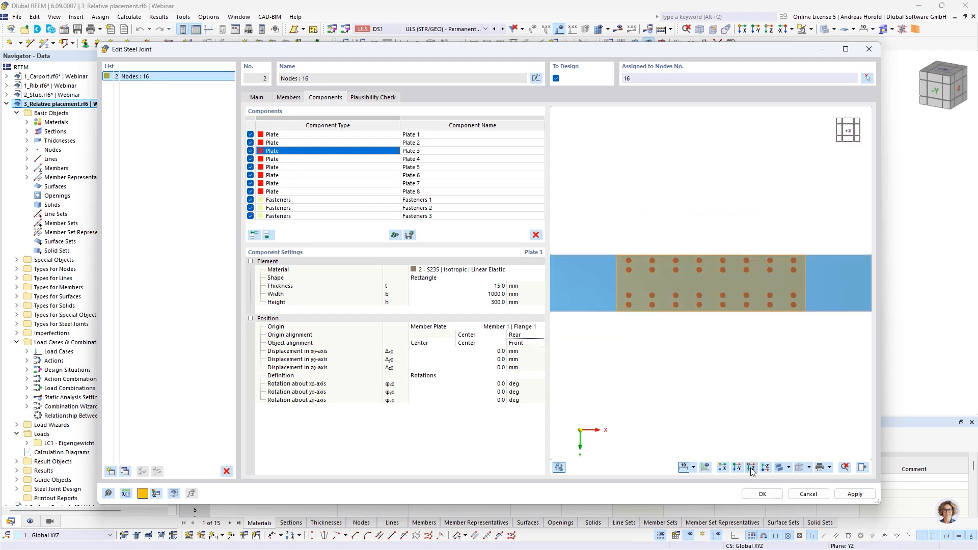
click(493, 303)
text(200)
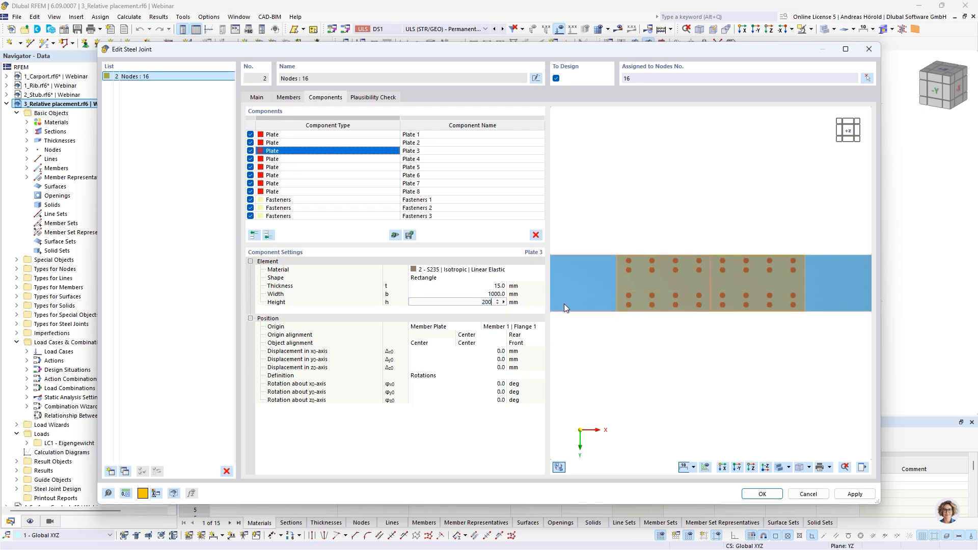
key(Tab)
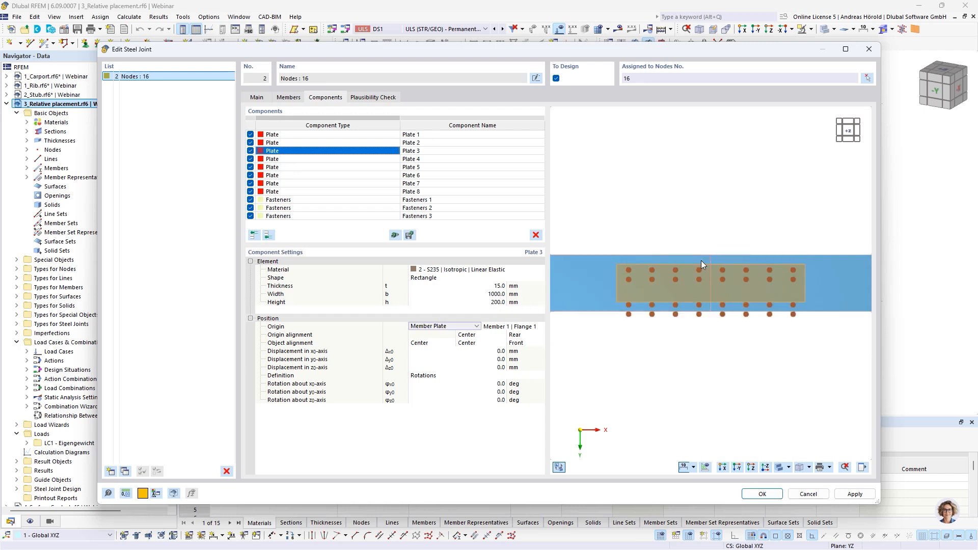
scroll(614, 340, up, 3)
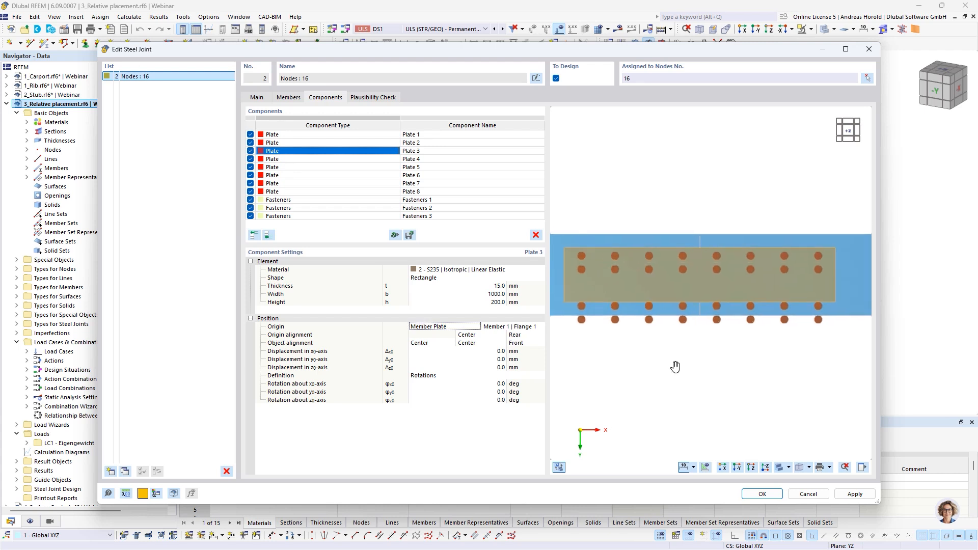
middle_drag(677, 365, 695, 365)
scroll(694, 365, down, 1)
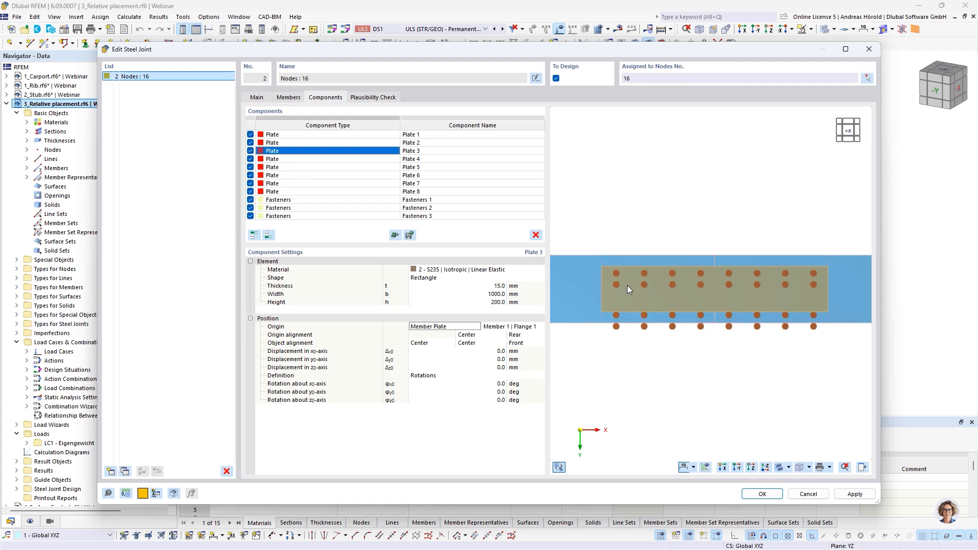
Step: Set both the lateral origin alignment and the lateral object alignment of Plate 3 to Left, and discard the joint changes
click(481, 335)
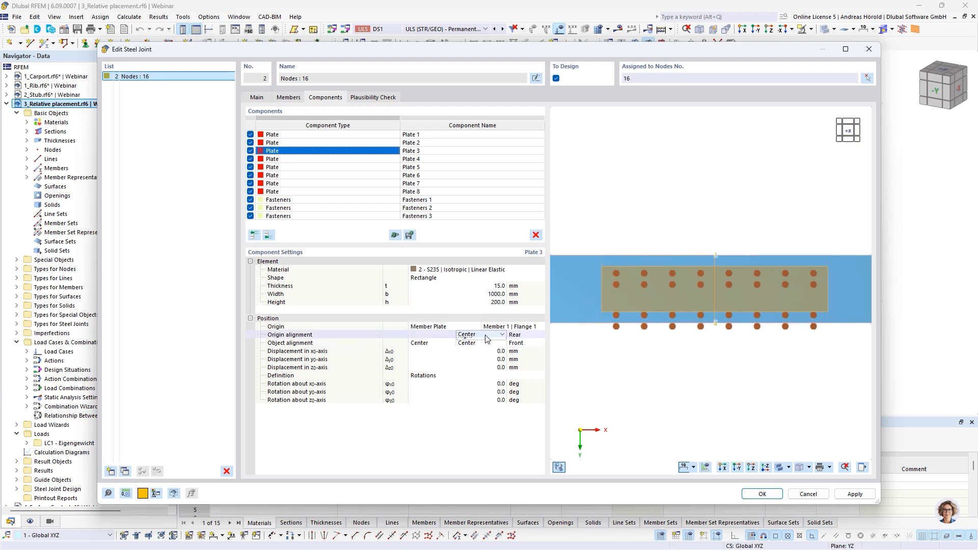
click(486, 335)
click(487, 349)
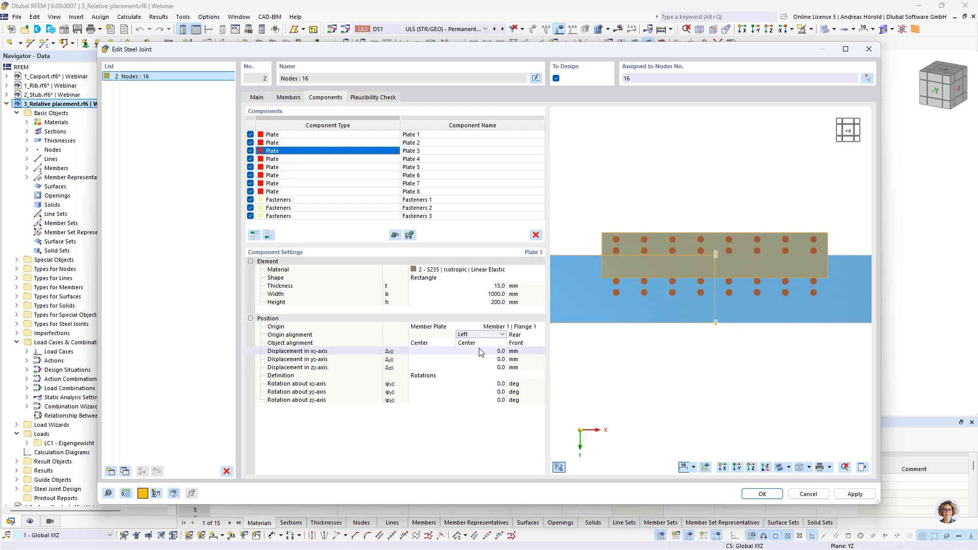
click(484, 343)
click(487, 342)
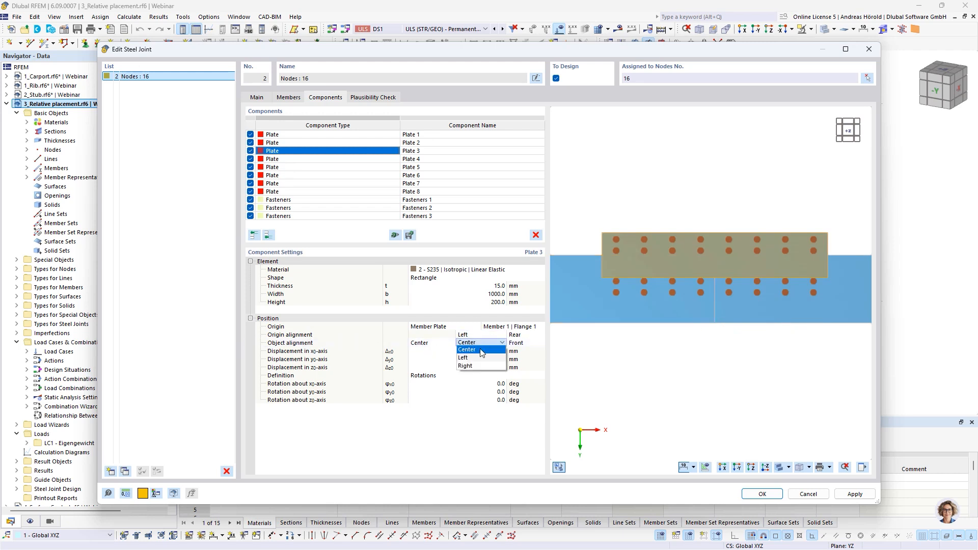
click(479, 358)
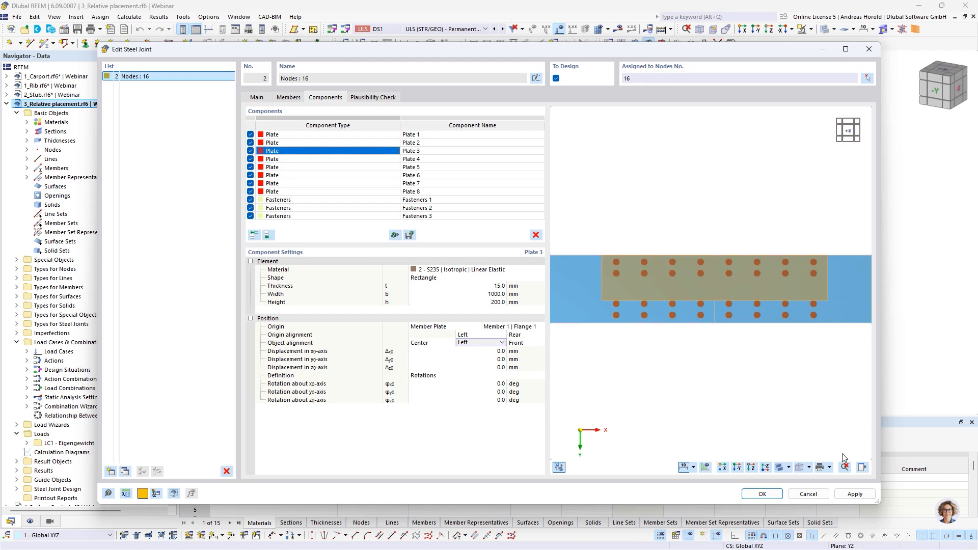
click(808, 493)
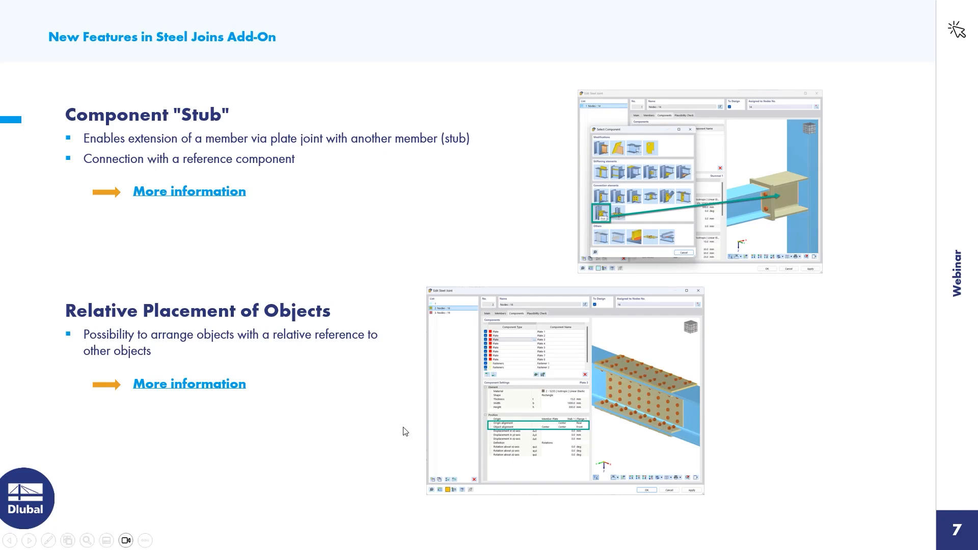
click(825, 395)
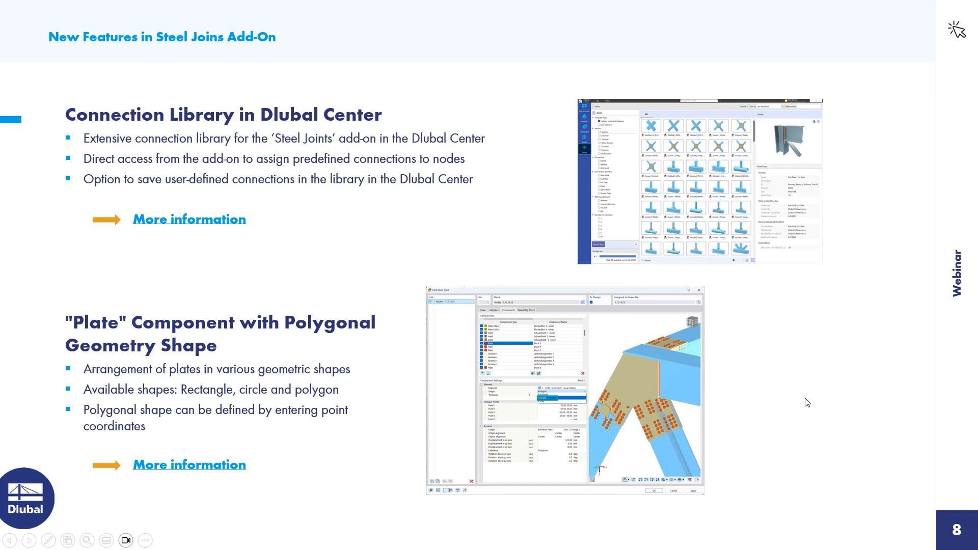
key(Right)
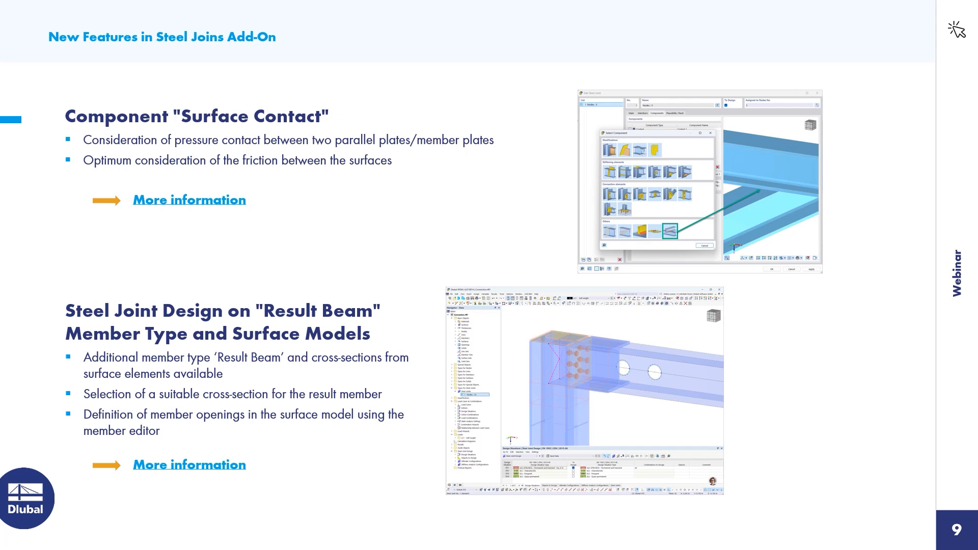
Step: Switch to the 4_Surface Contact.rf6 model and show its crossing beams up close
key(alt+Tab)
scroll(40, 453, down, 2)
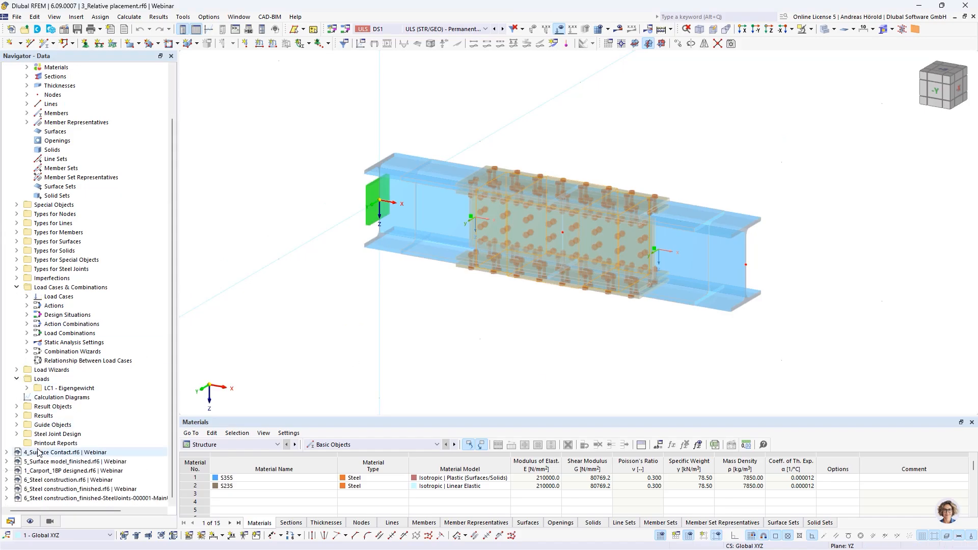
click(49, 453)
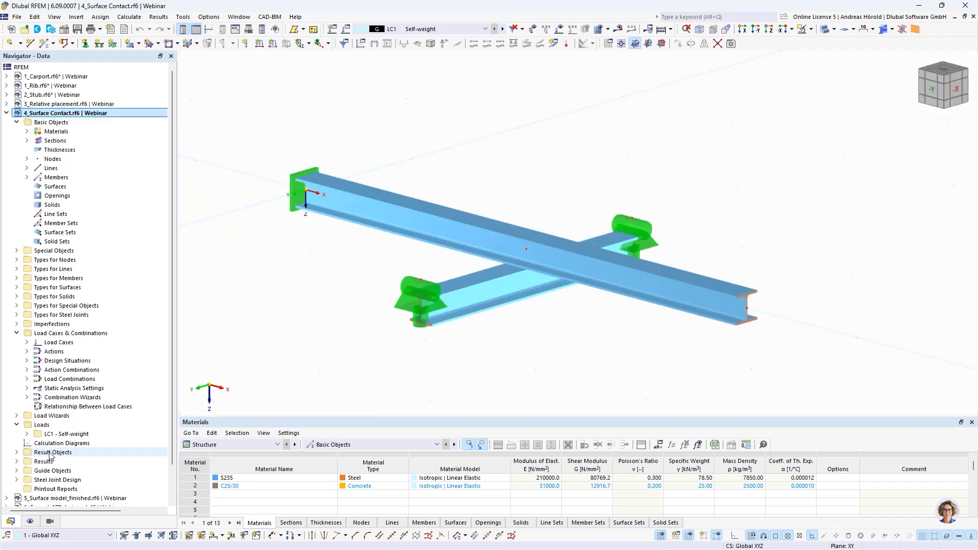
scroll(523, 286, up, 3)
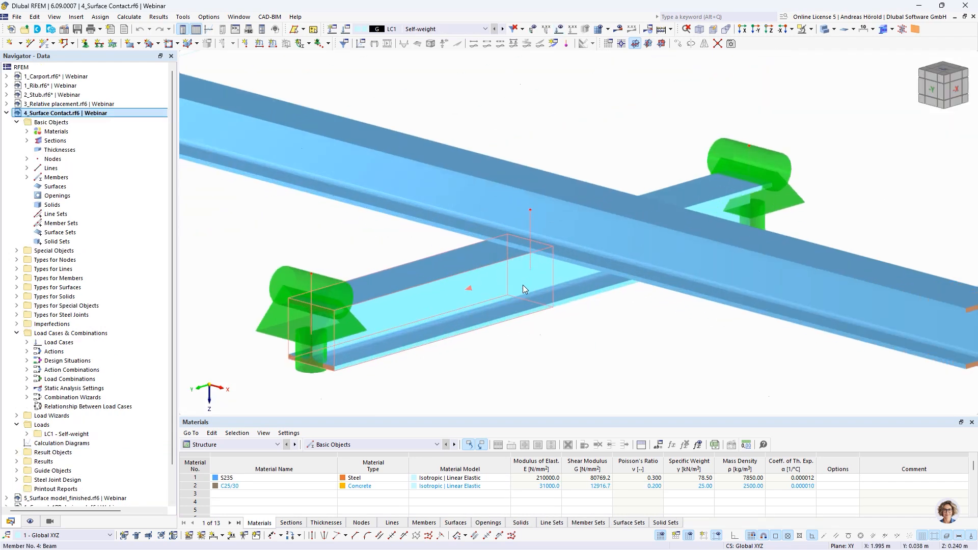
Step: Create a new steel joint at the node where the two beams cross
ctrl+middle_drag(587, 383, 599, 346)
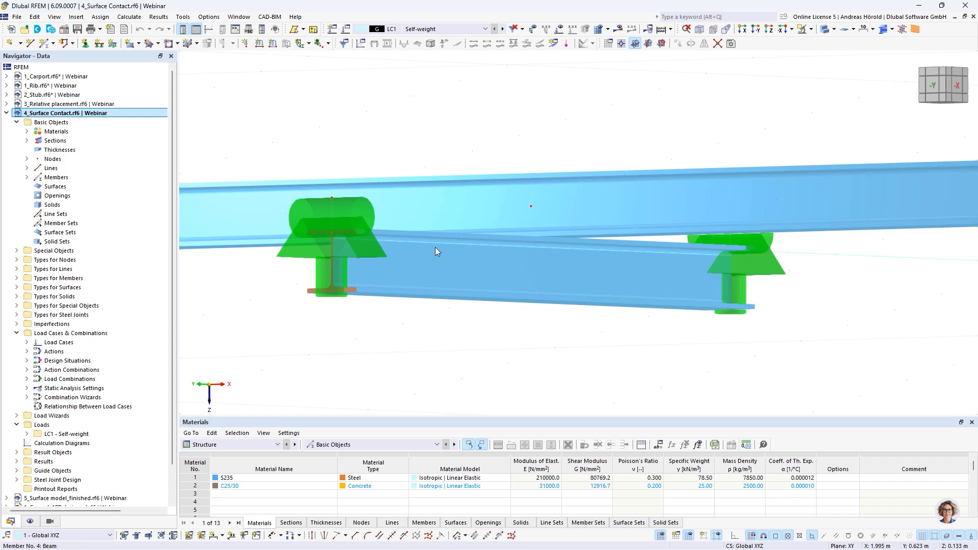
ctrl+middle_drag(493, 306, 478, 345)
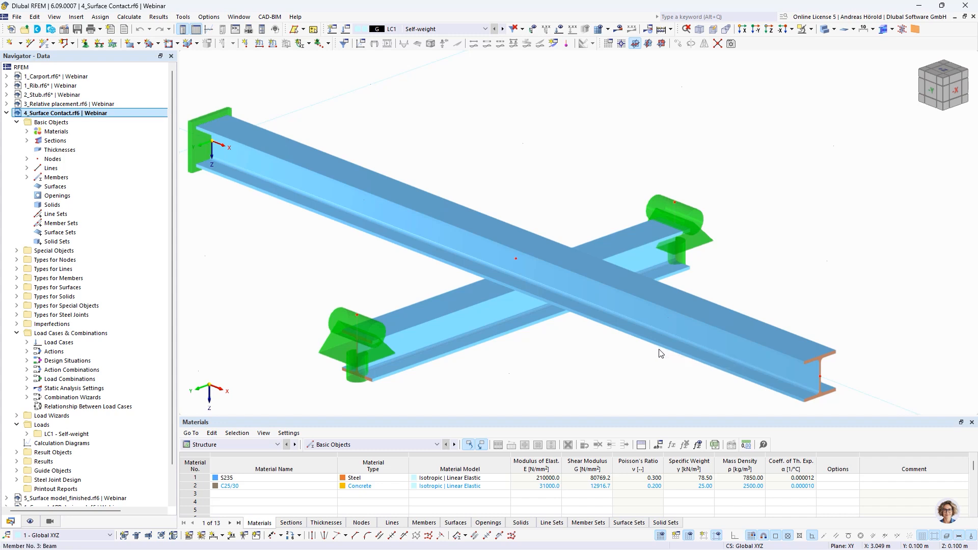
scroll(568, 341, up, 2)
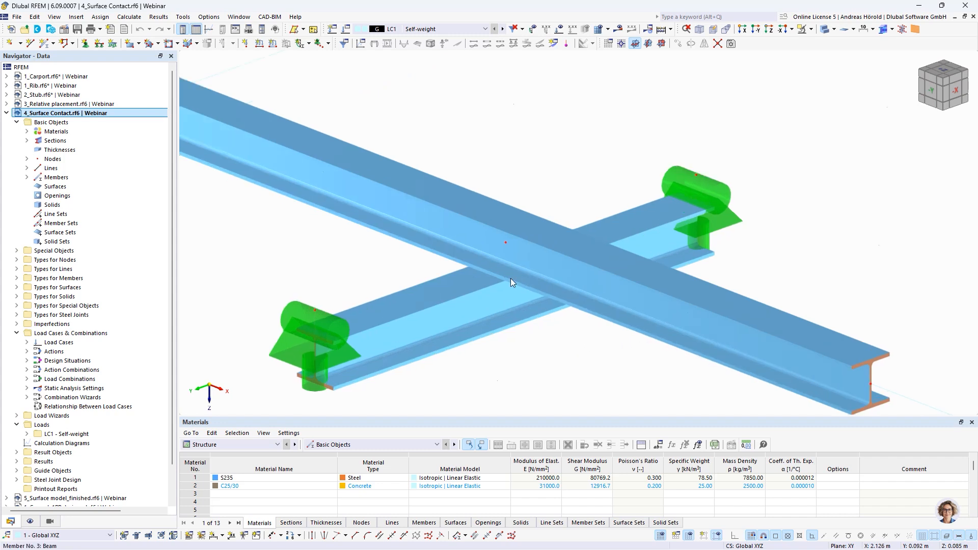
right_click(505, 243)
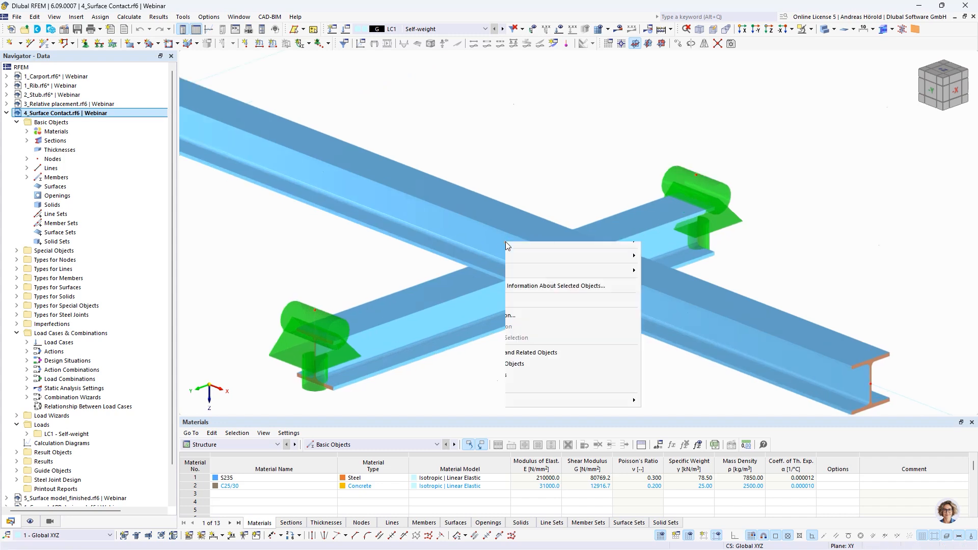
click(559, 306)
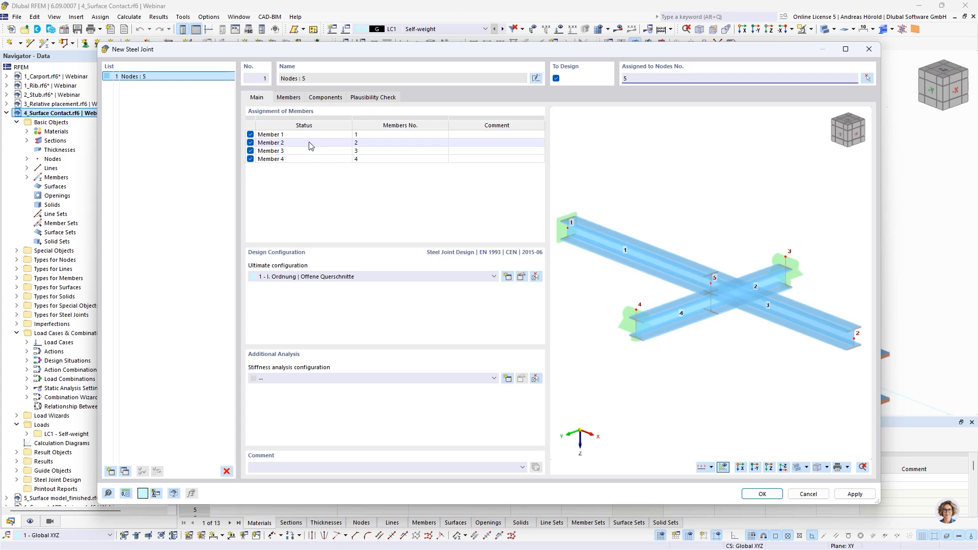
Step: Set the type of all four joint members to Continuous
click(287, 97)
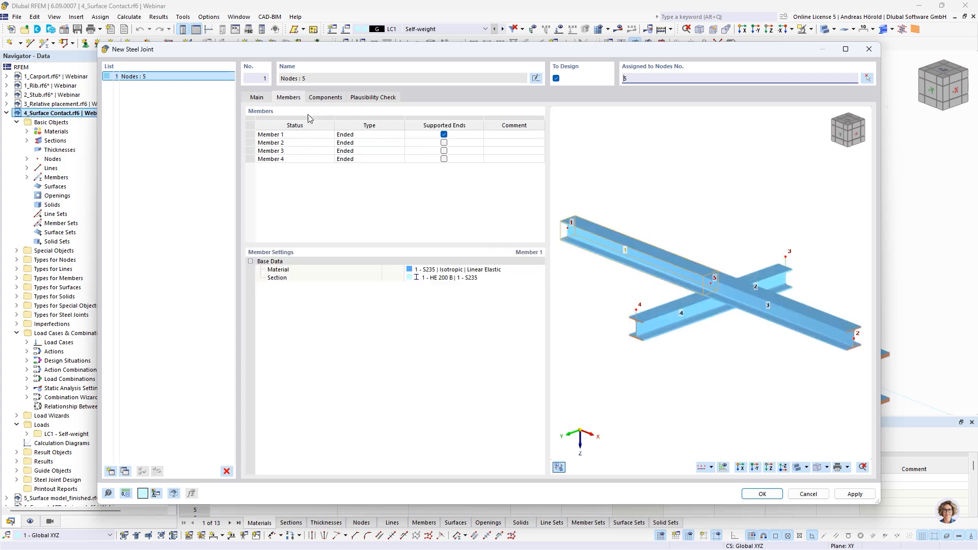
click(371, 135)
click(372, 135)
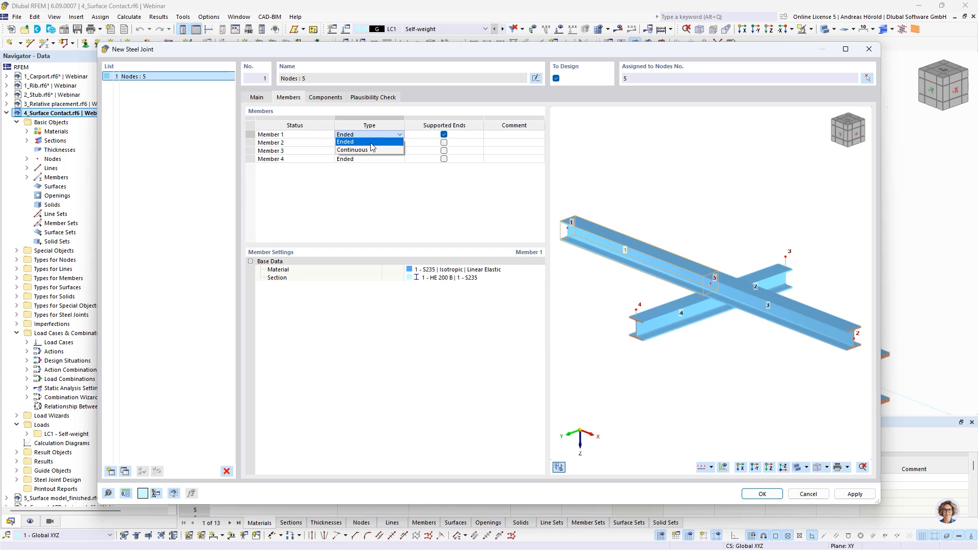
click(371, 143)
click(372, 143)
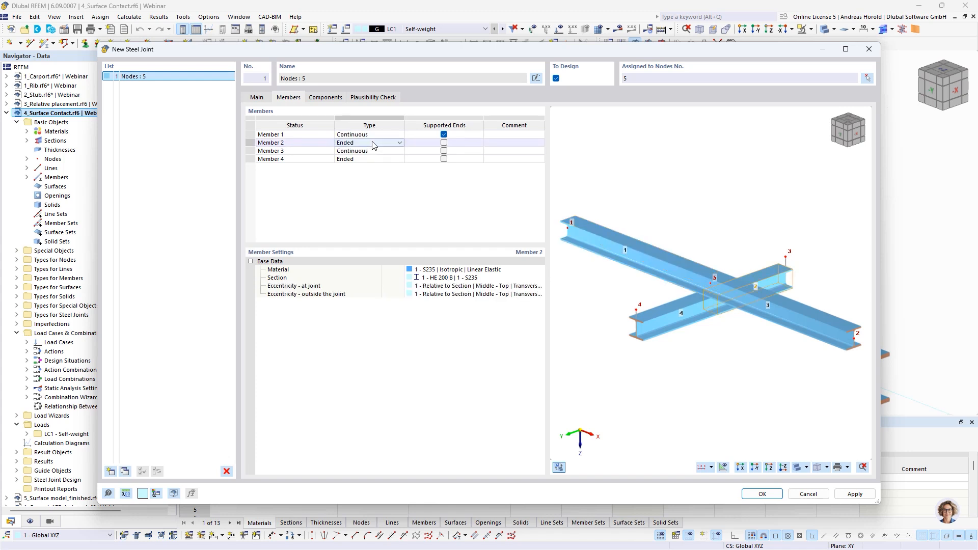
click(373, 143)
click(372, 161)
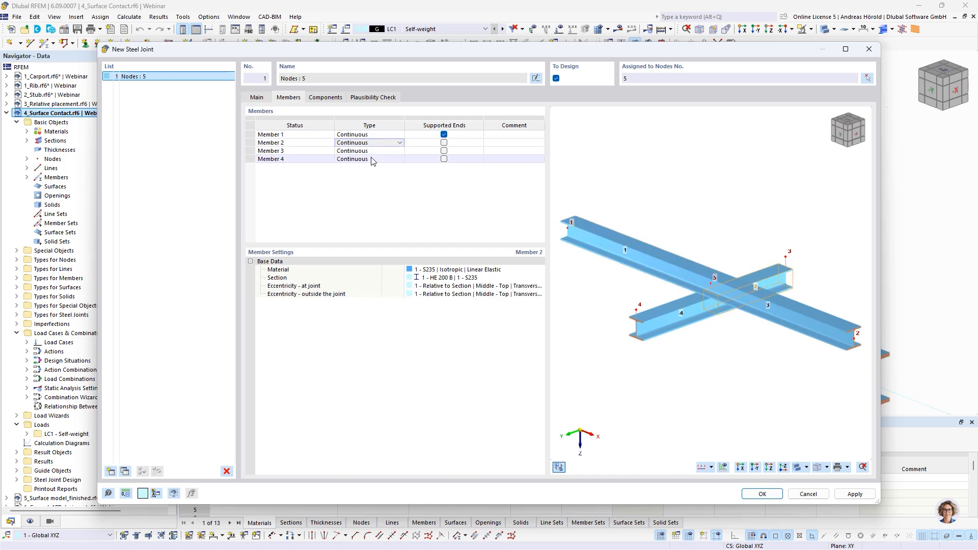
Step: Add a Contact component to the steel joint
click(327, 99)
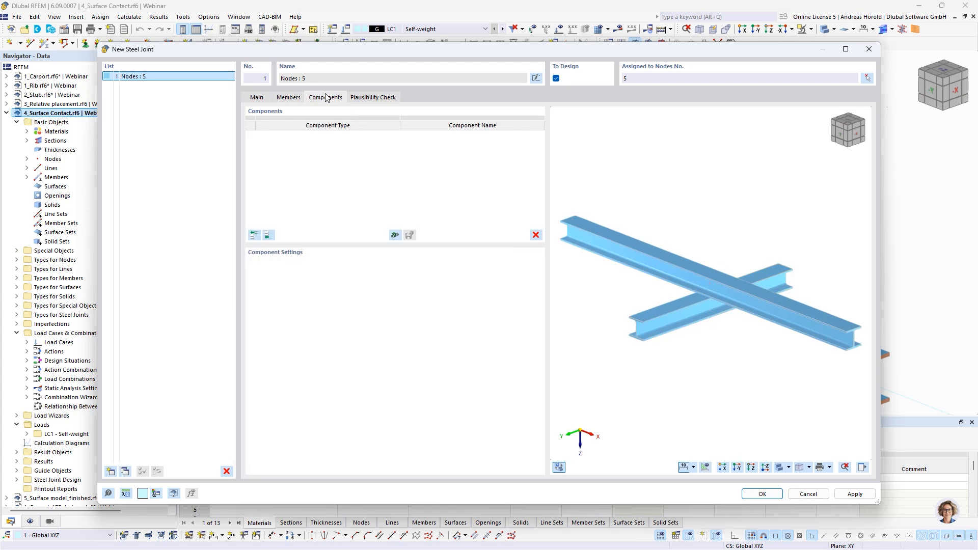
click(269, 234)
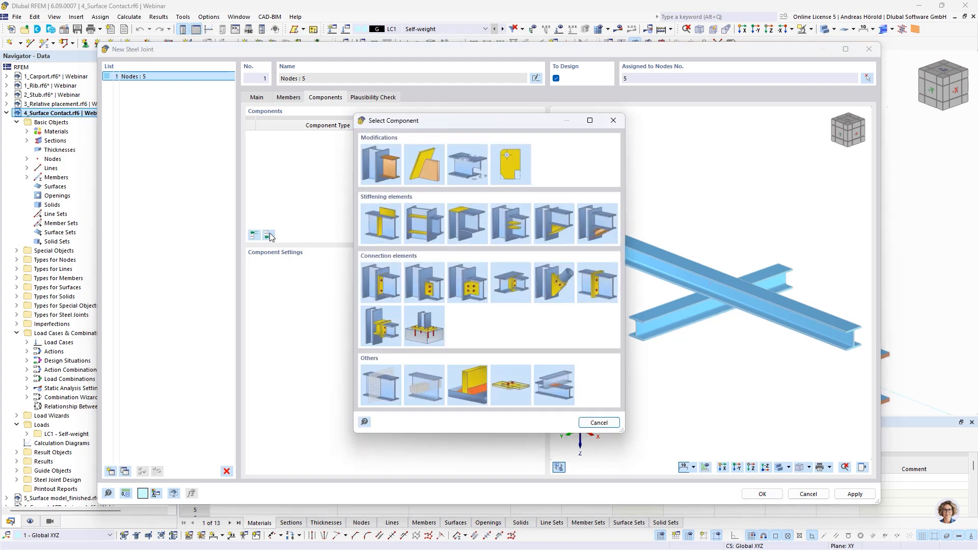
click(551, 387)
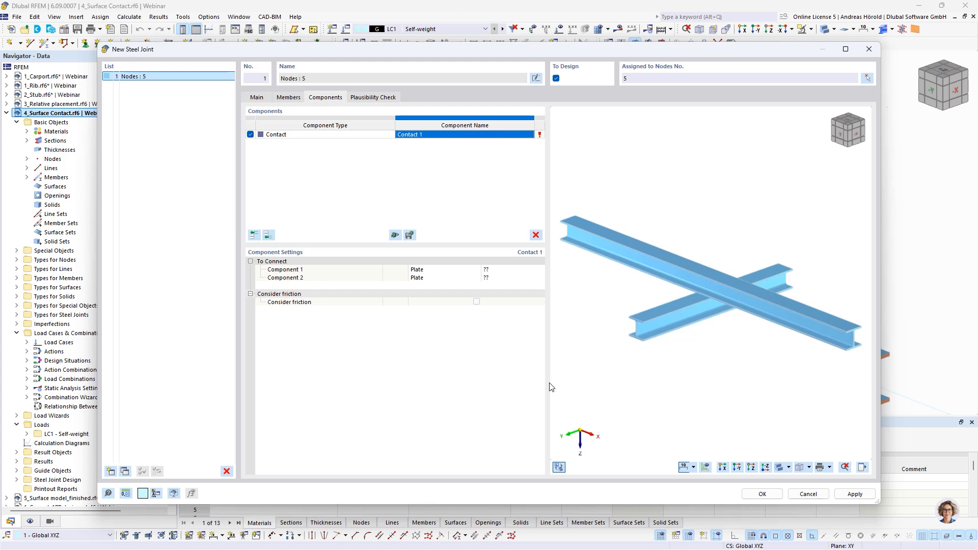
Step: Define the contact's Component 1 as the member plate Member 1, 3 | Flange 2
click(438, 270)
click(440, 269)
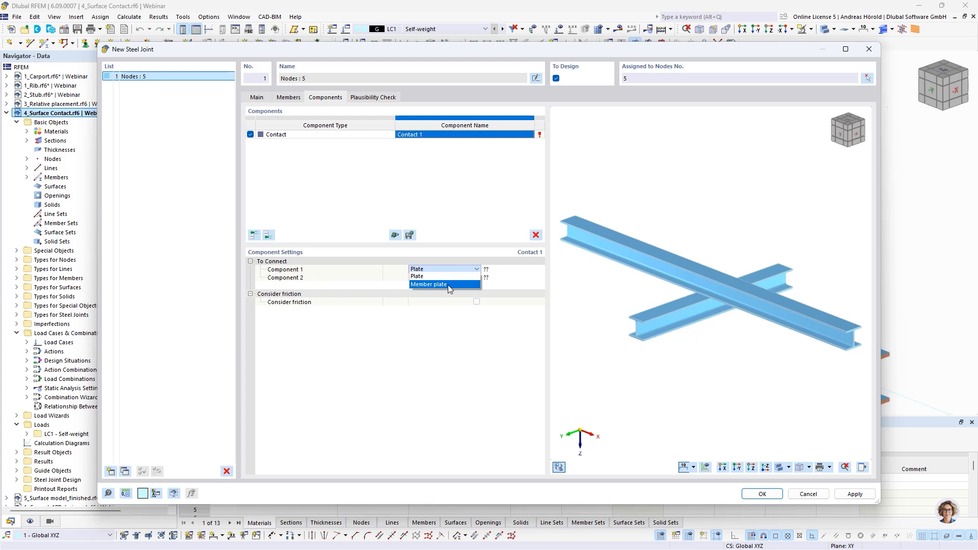
click(448, 284)
click(500, 271)
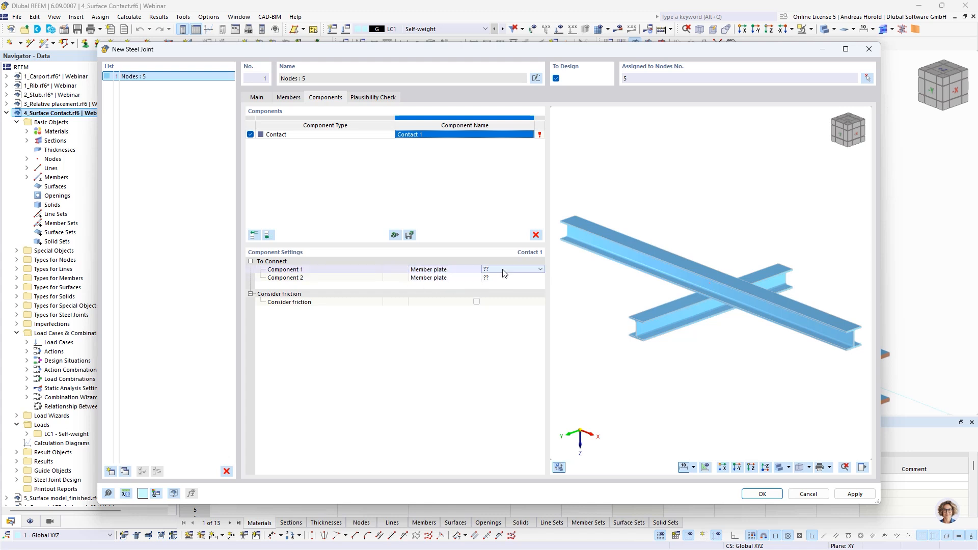
click(503, 271)
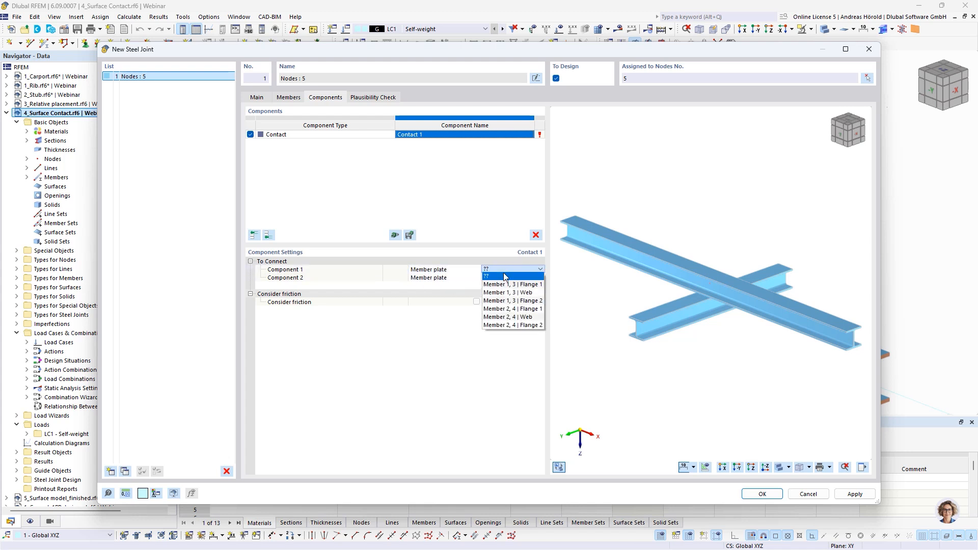
click(524, 301)
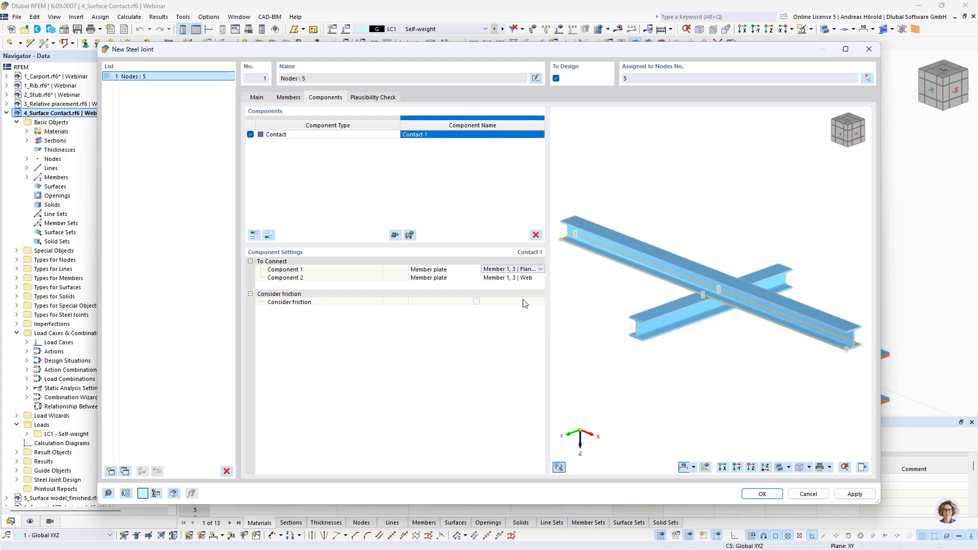
Step: Define the contact's Component 2 as the member plate Member 2, 4 | Flange 1
click(508, 278)
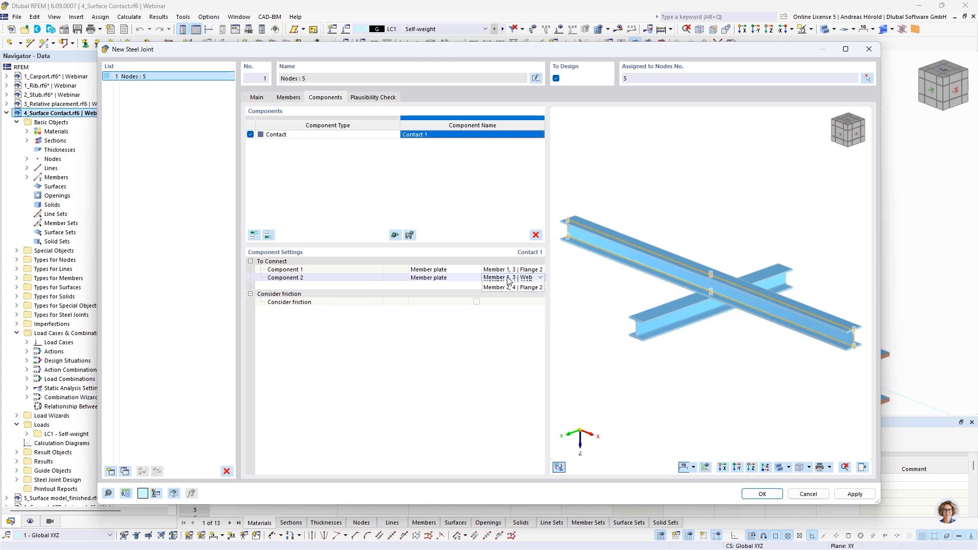
click(508, 278)
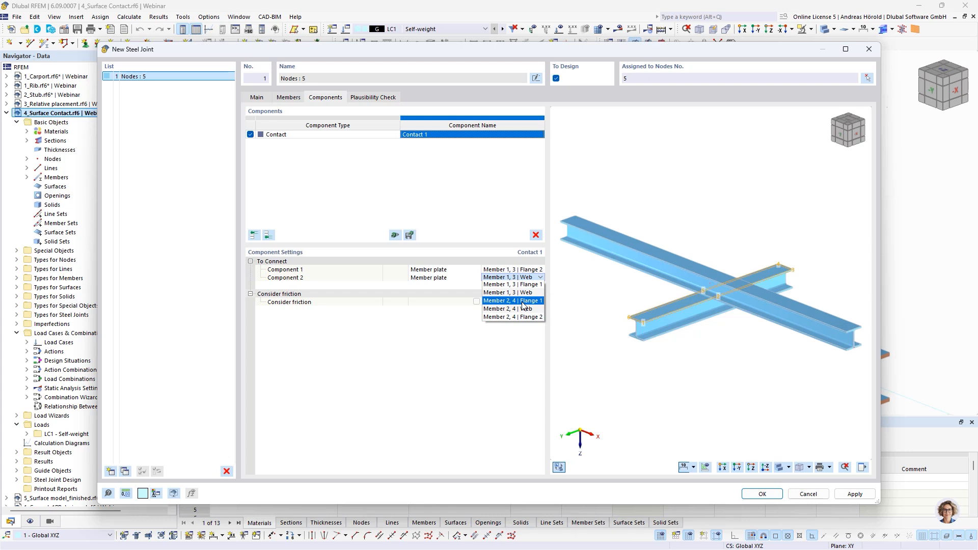
click(524, 301)
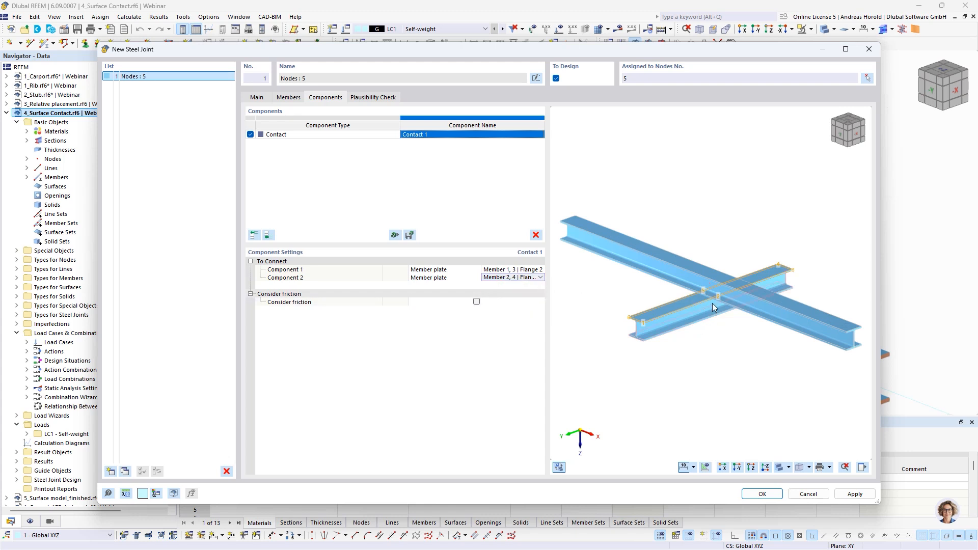
Step: Enable friction between the two contact flanges and accept the new steel joint
scroll(713, 301, up, 3)
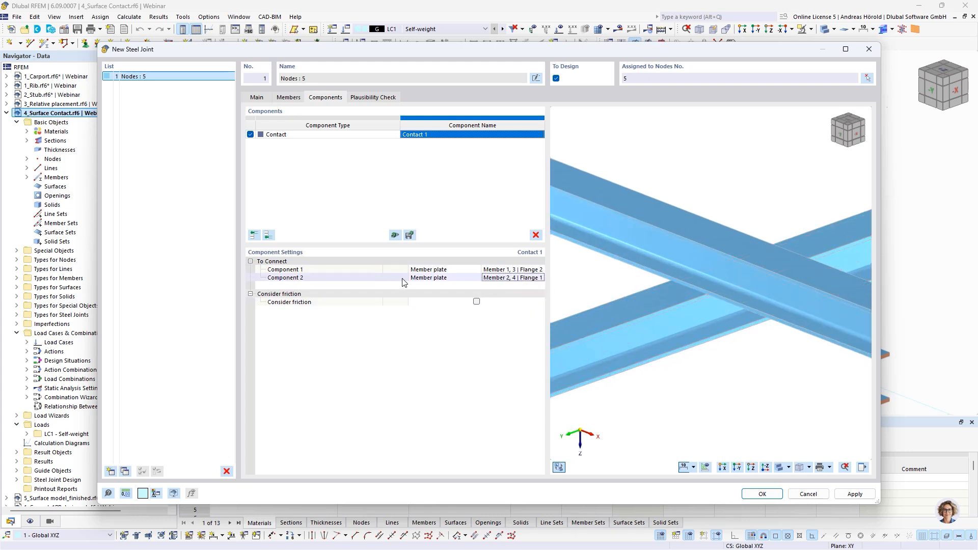
click(477, 302)
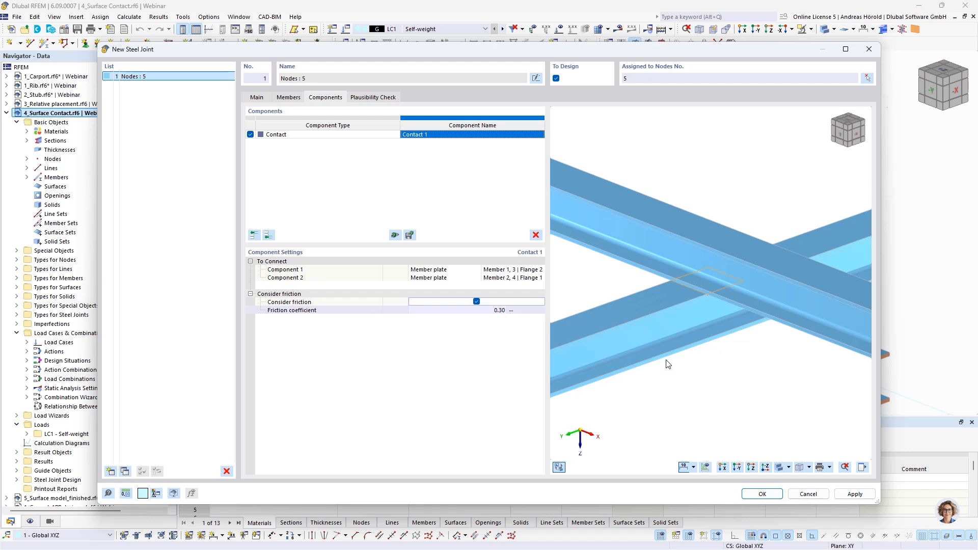
click(761, 496)
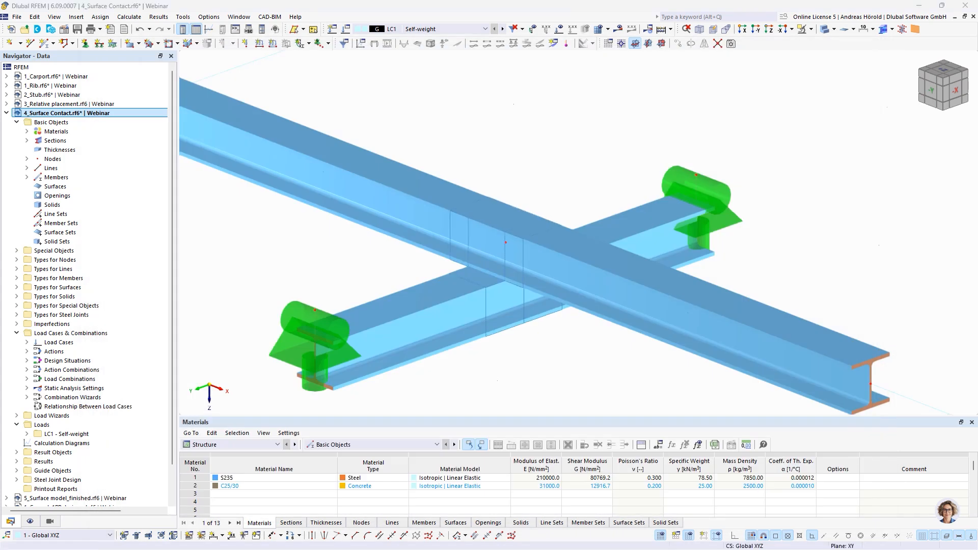
Step: Check the slide on Surface Contact and result beams, and switch to the 5_Surface model_finished.rf6 model in RFEM
key(alt+Tab)
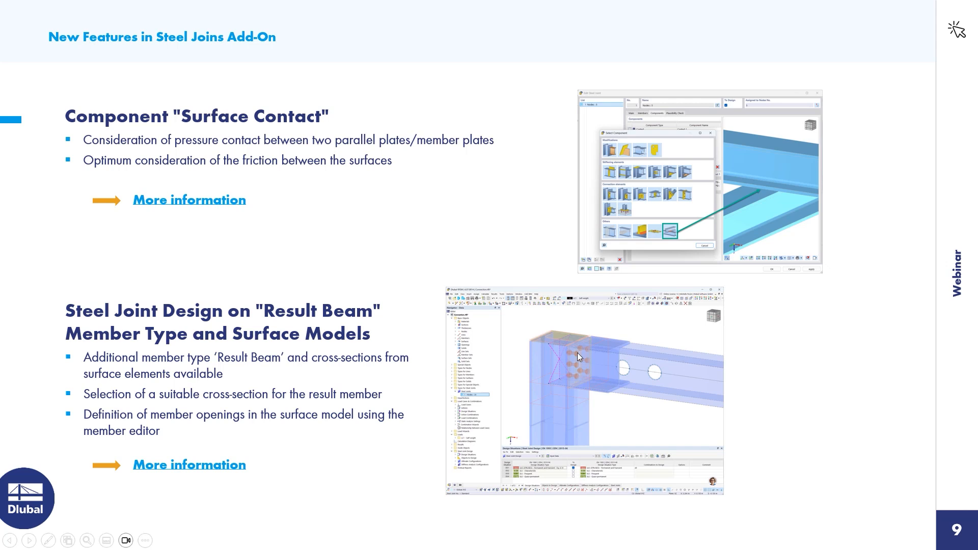
key(alt+Tab)
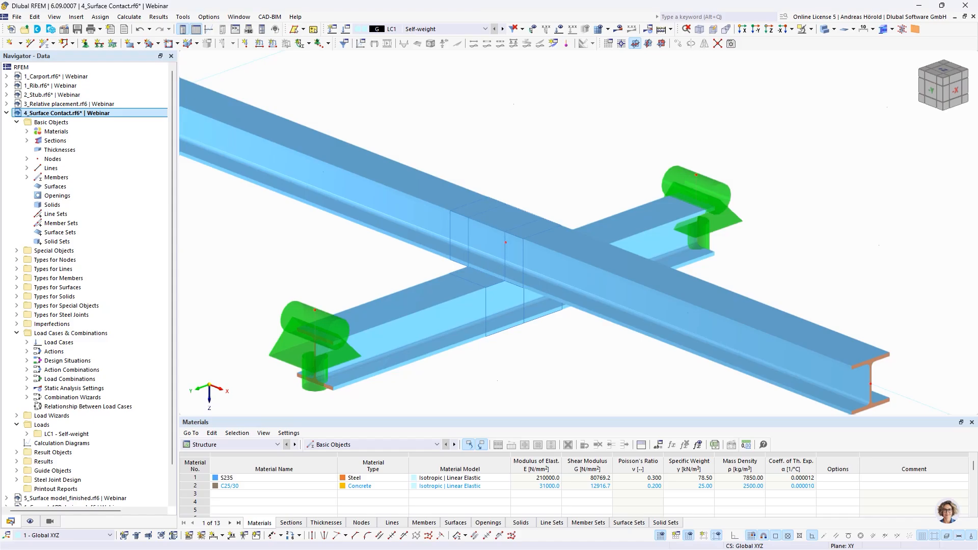
scroll(77, 410, down, 2)
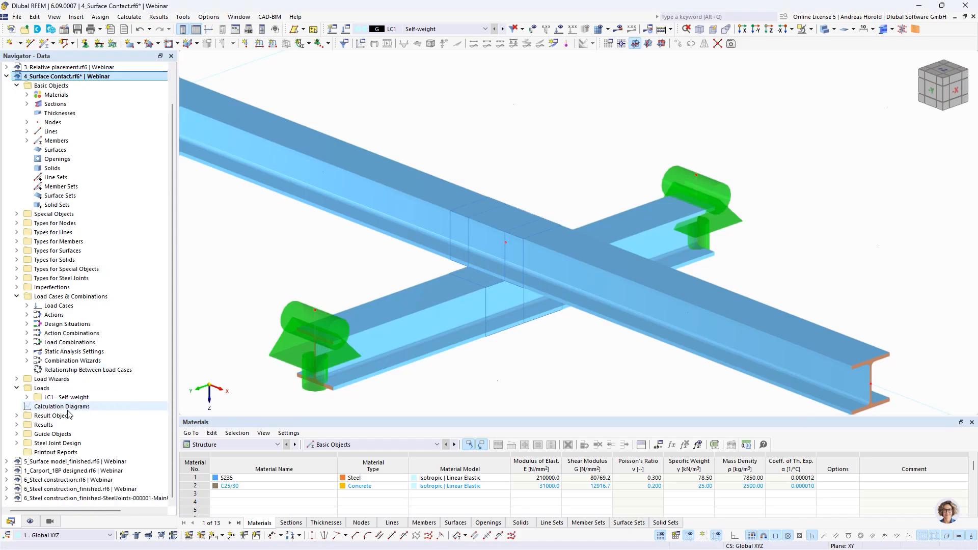
click(69, 462)
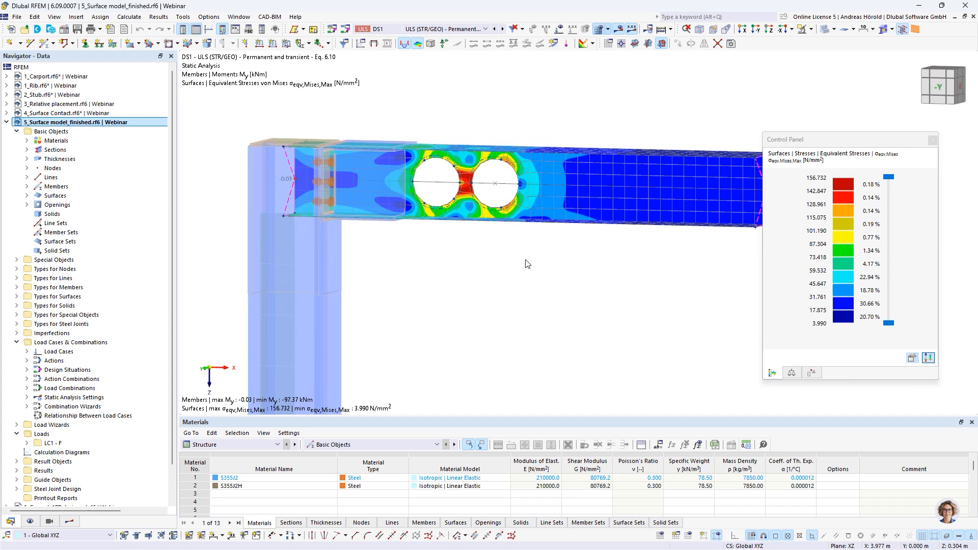
middle_drag(525, 258, 496, 253)
scroll(497, 254, down, 1)
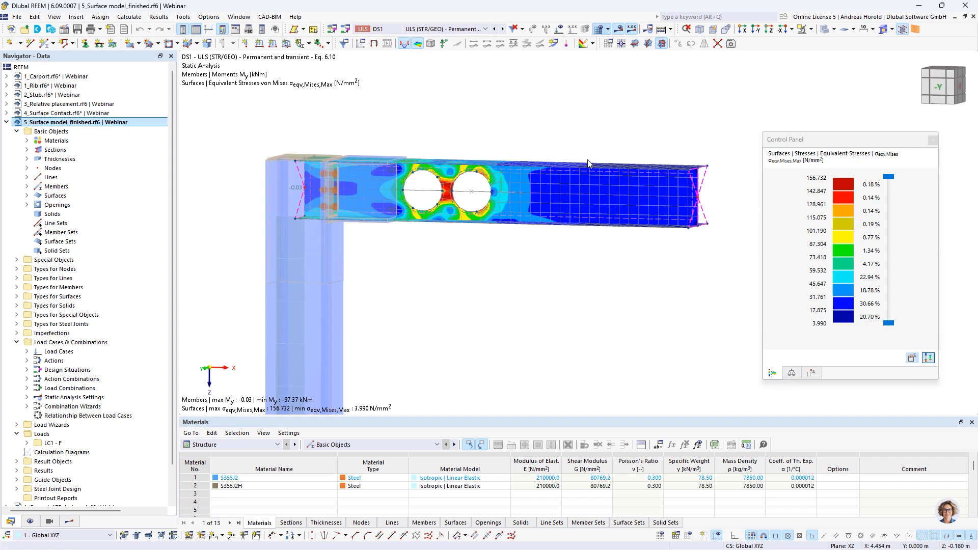
Step: Open Surface Model member 6 for editing and examine its member type and section settings
click(27, 186)
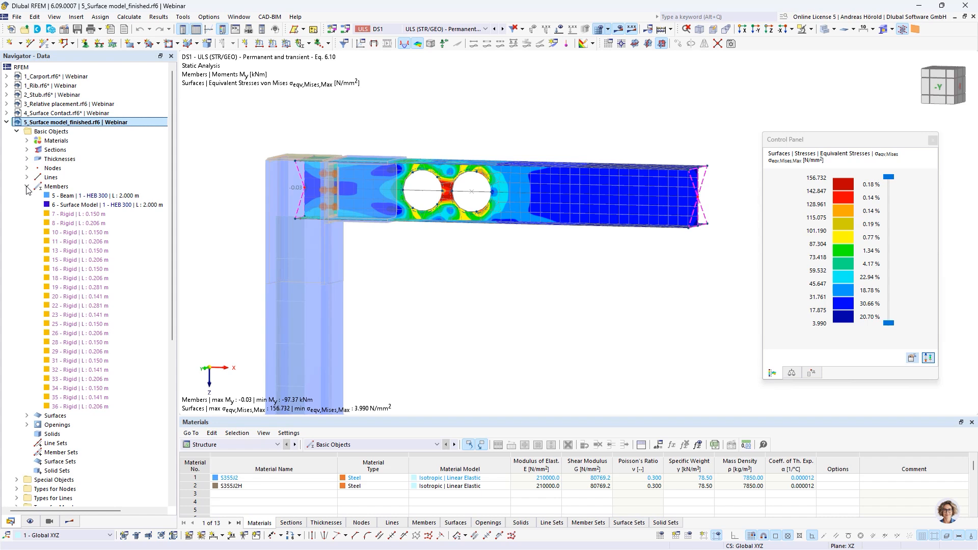
click(73, 206)
double_click(72, 206)
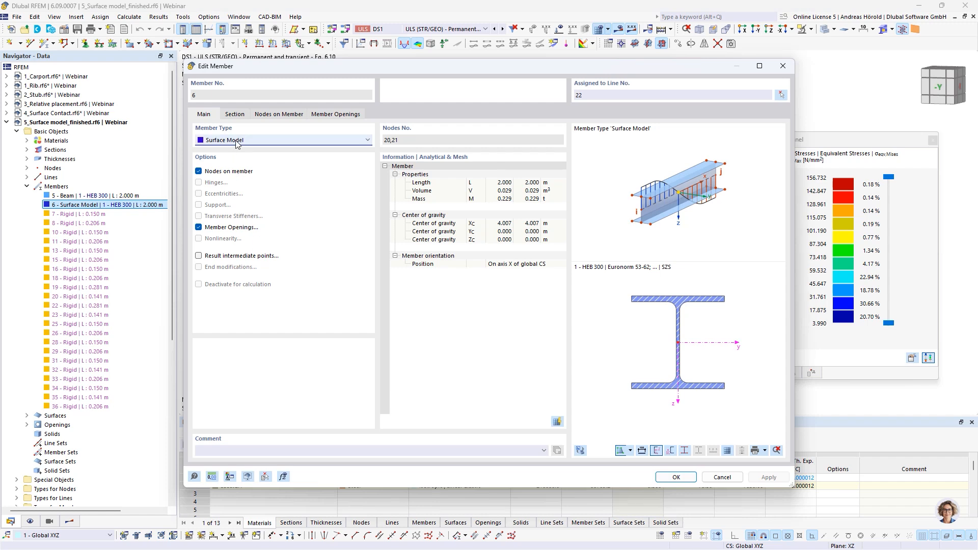
click(235, 115)
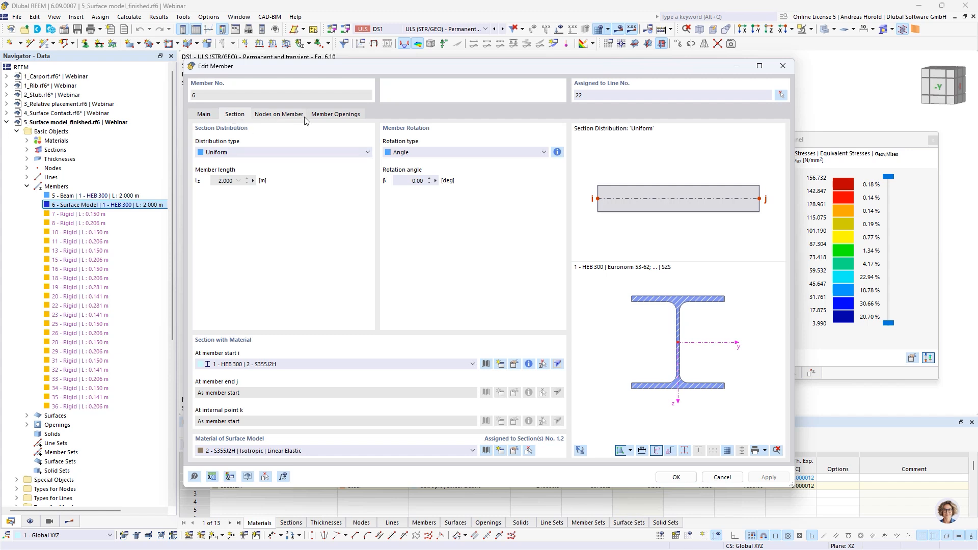
Step: Examine the circular opening parameters of member 6 and leave the openings definition without changes
click(336, 115)
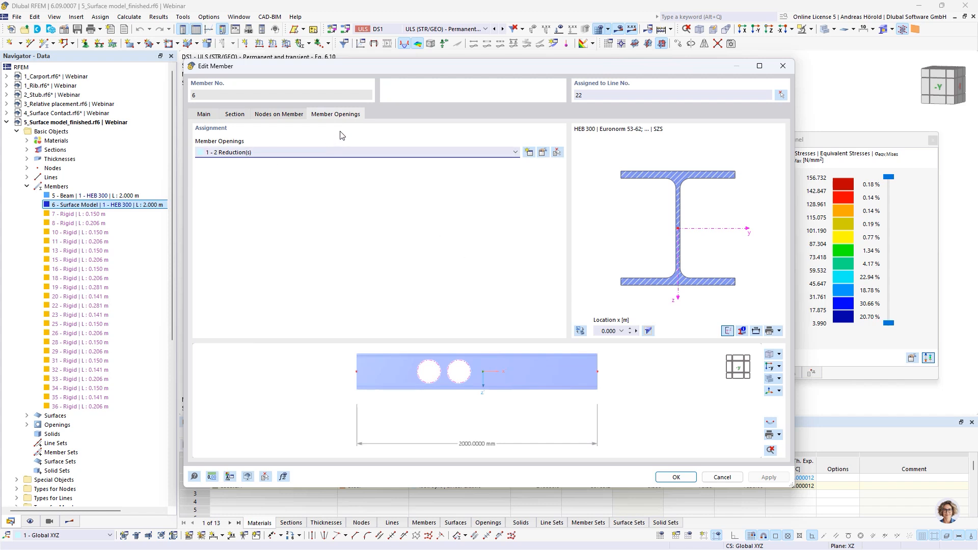
click(543, 153)
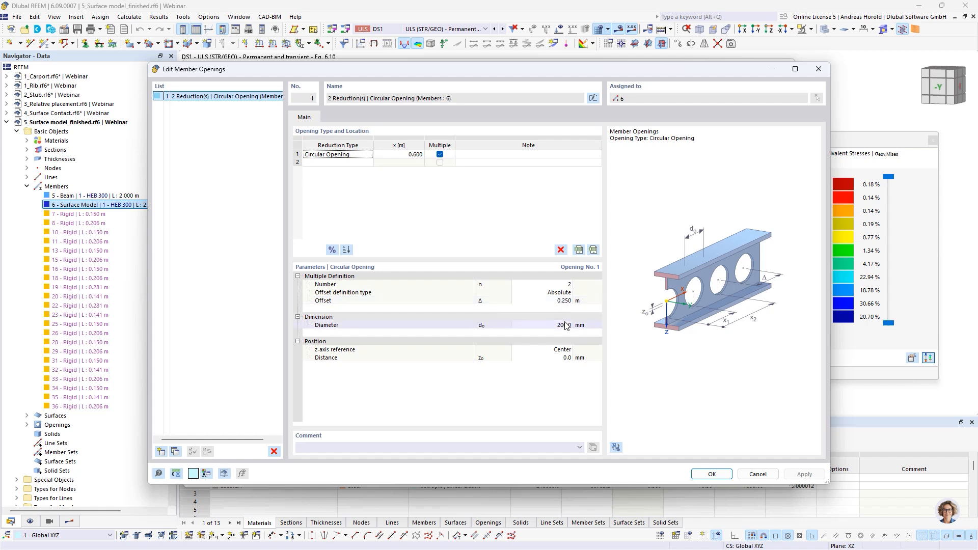
click(755, 475)
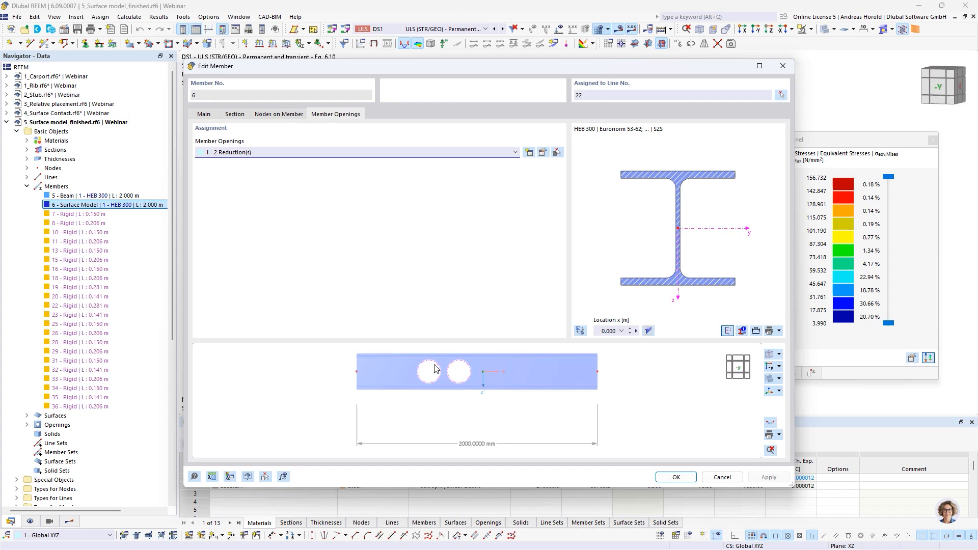
Step: Show the line assignment of surface model member 6 by picking line 22 in the model, and discard the member edit
click(205, 115)
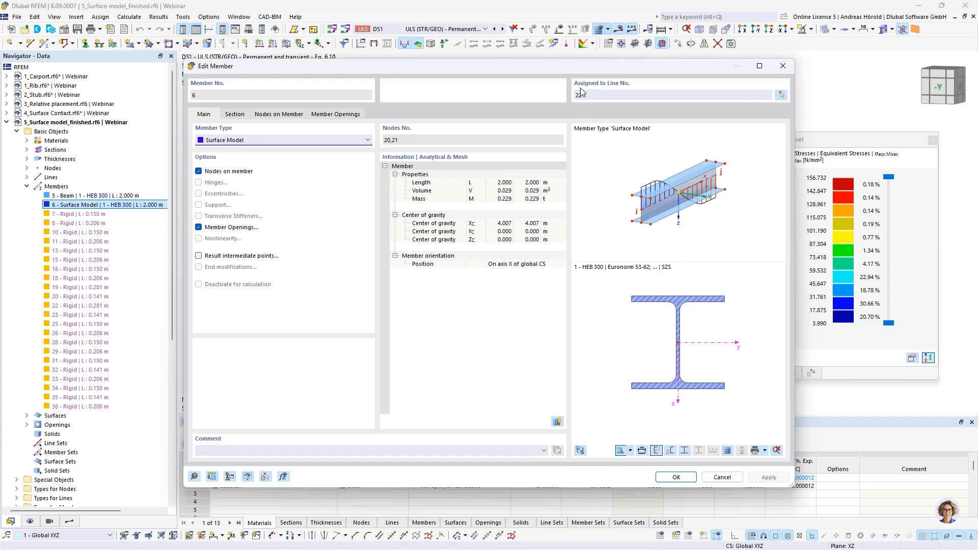
click(780, 95)
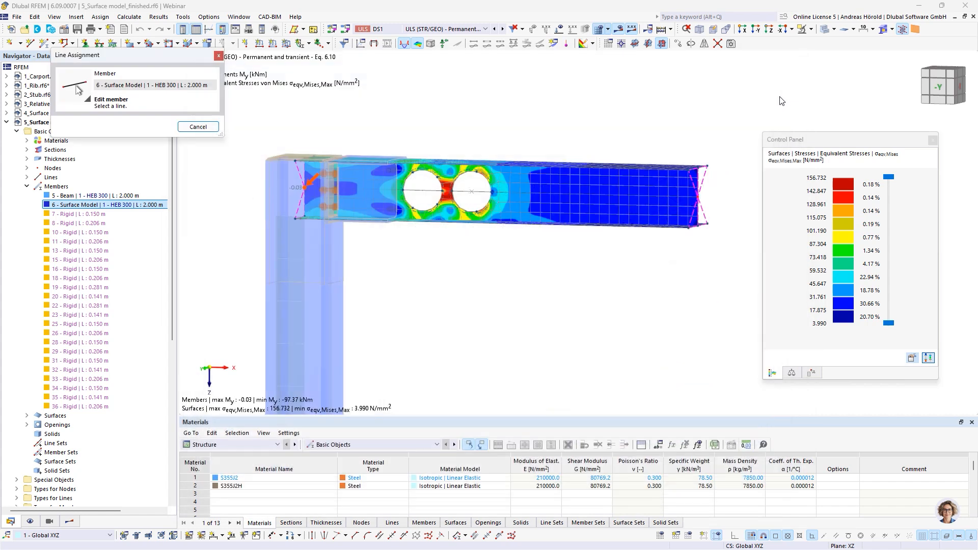
click(478, 191)
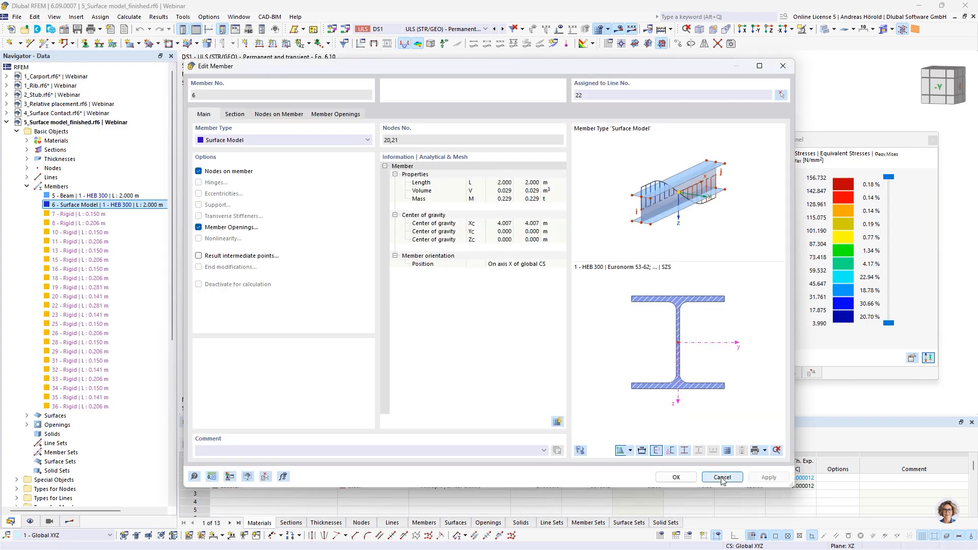
click(722, 477)
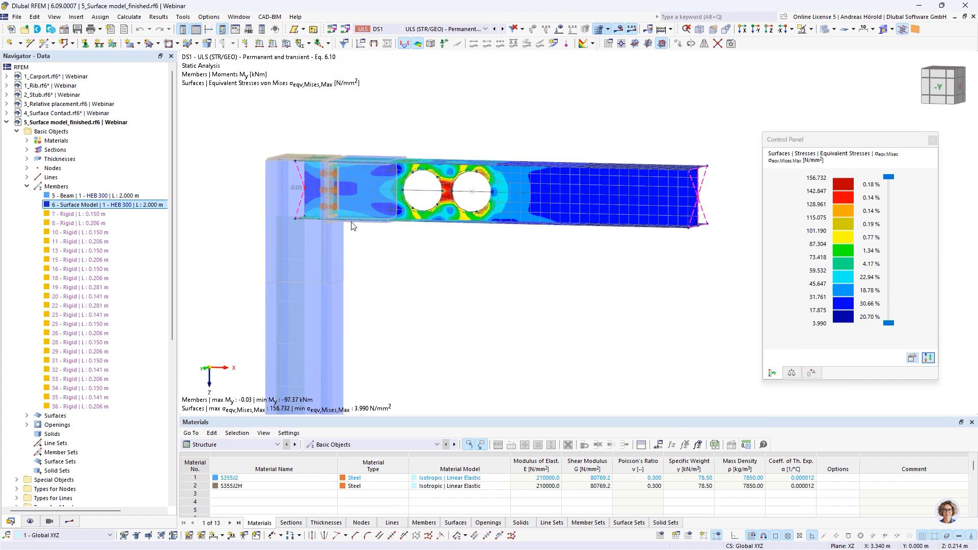
Step: Open the steel joint at node 20, examine its End Plate and Cap Plate components, and close it without changes
double_click(339, 188)
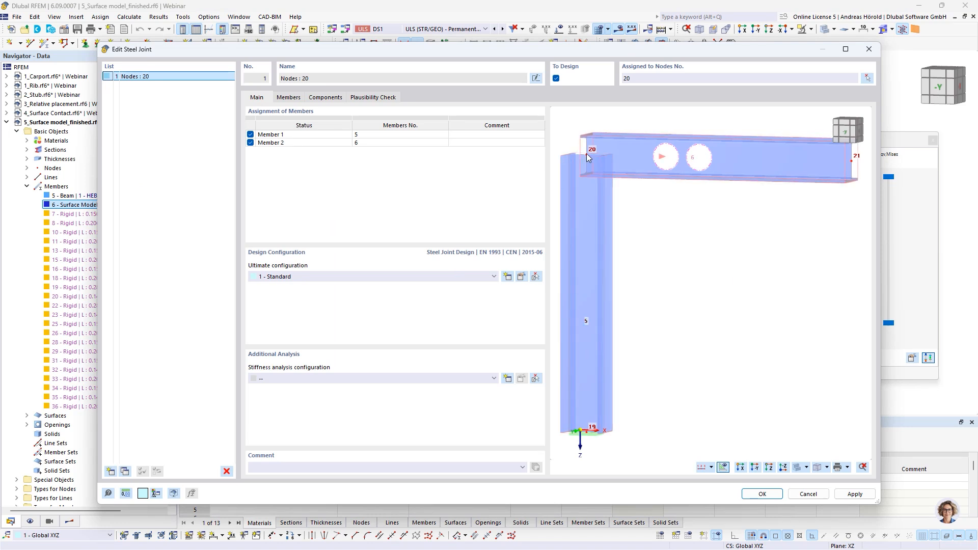
click(321, 98)
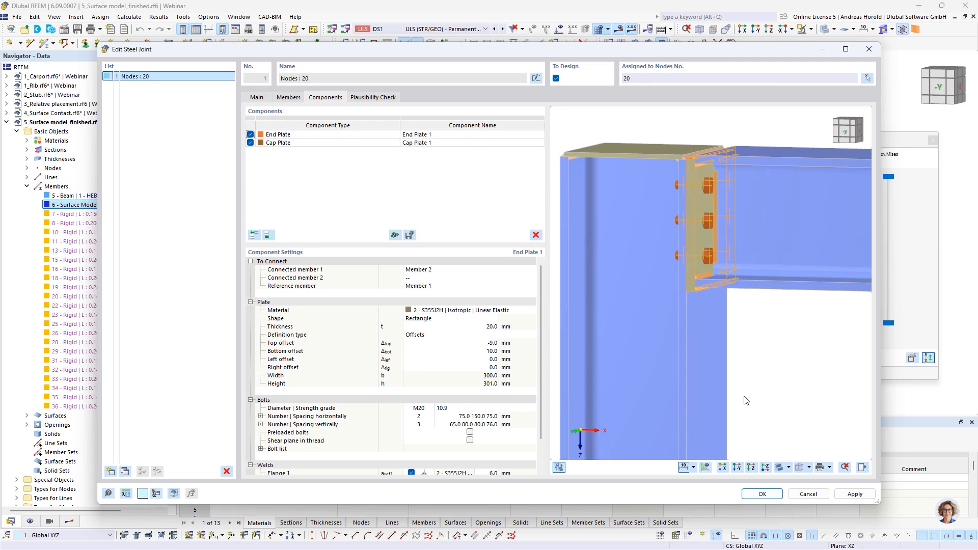
click(806, 494)
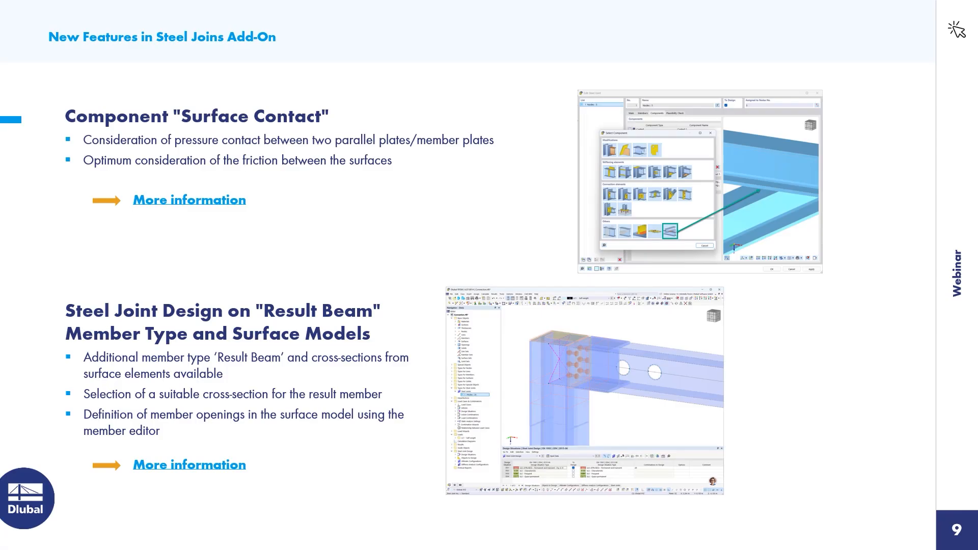
Step: Check the slide on transferring foundation dimensions in base plate design, and switch to the 1_Carport.rf6 model in RFEM
key(Right)
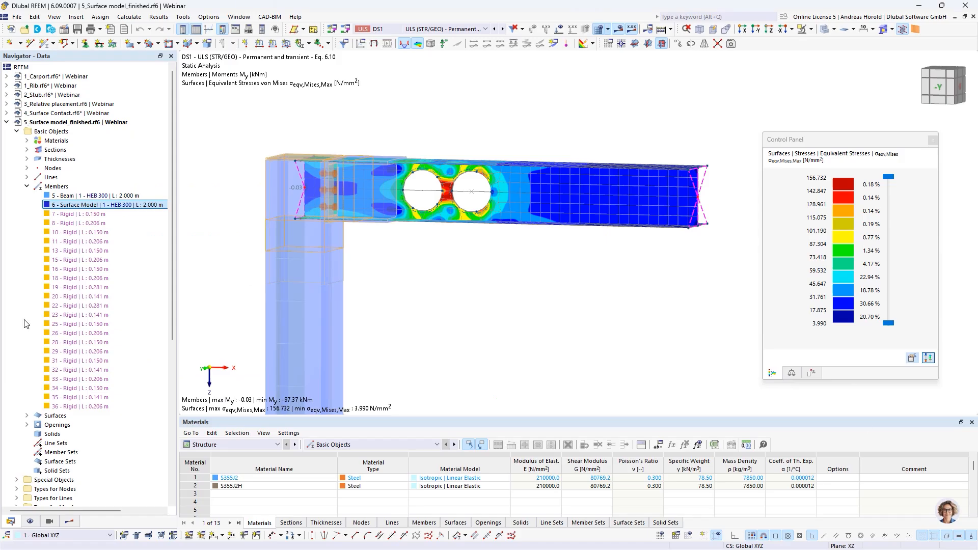
scroll(71, 391, down, 5)
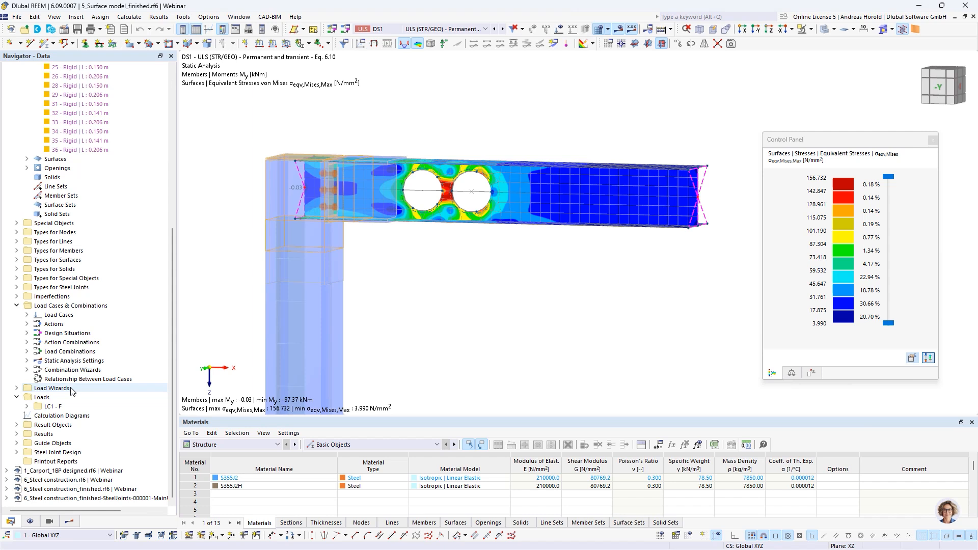
double_click(58, 471)
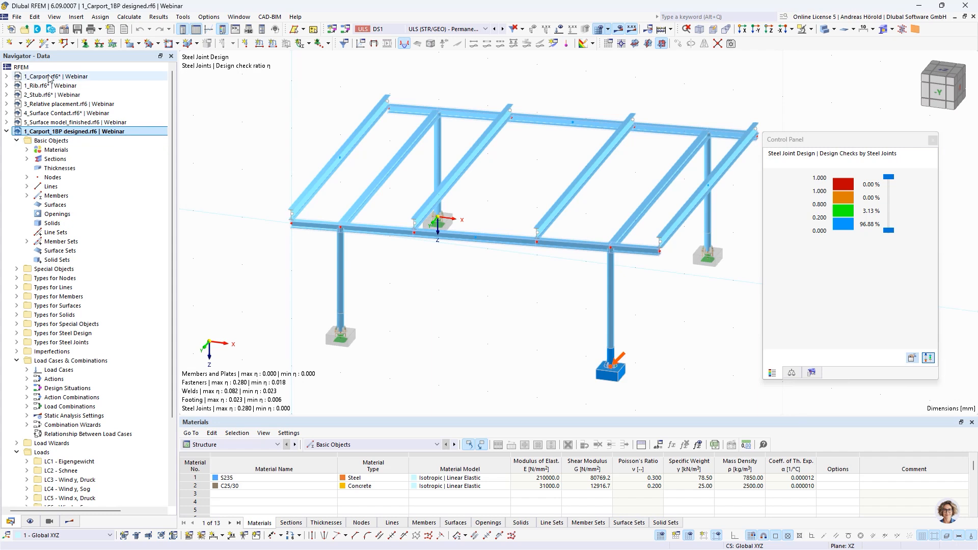
double_click(48, 76)
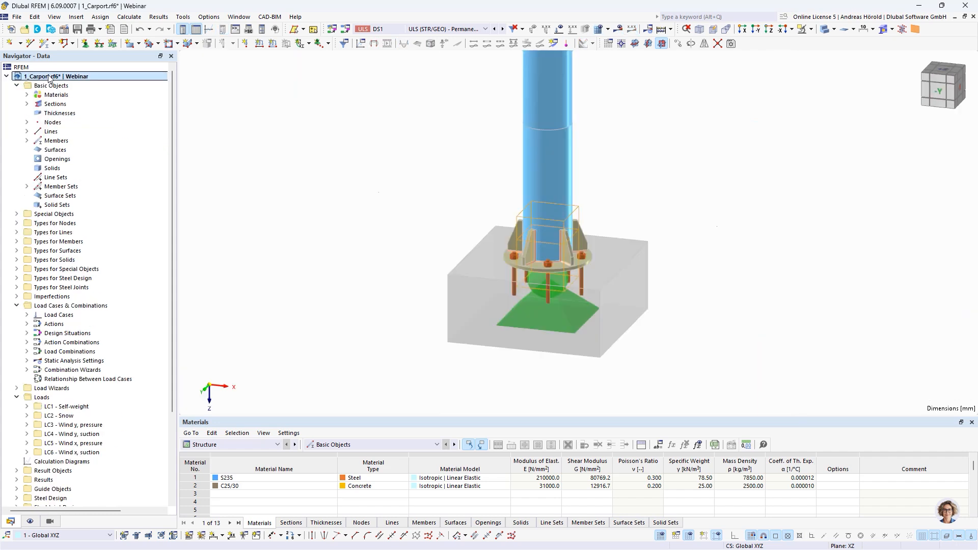
scroll(606, 265, down, 5)
scroll(633, 259, down, 6)
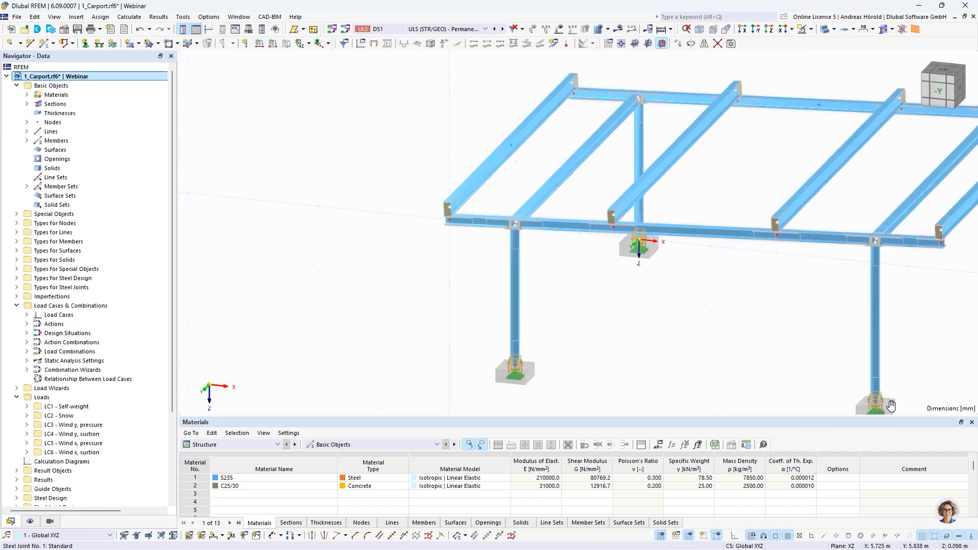
middle_drag(609, 330, 580, 341)
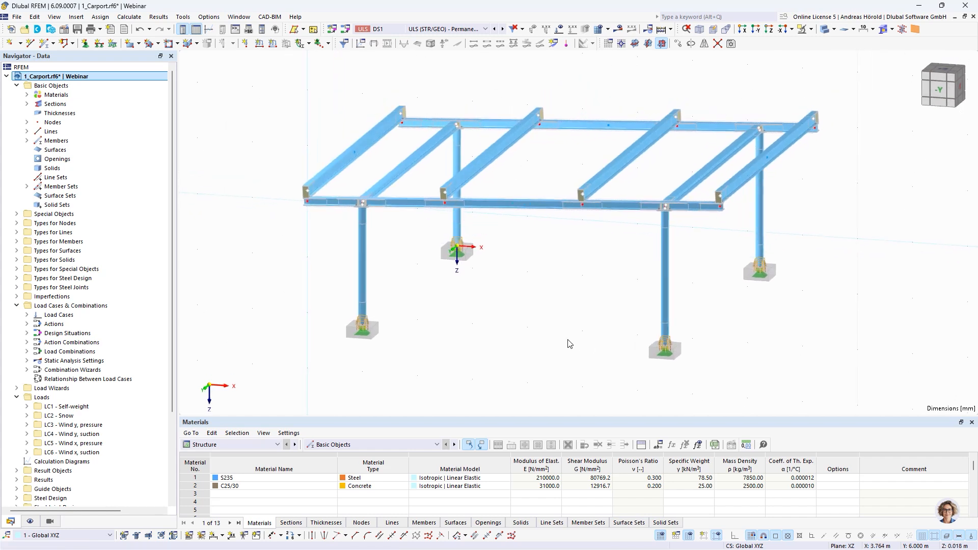
Step: Activate the Concrete Foundations design add-on in the carport model's base data
click(64, 30)
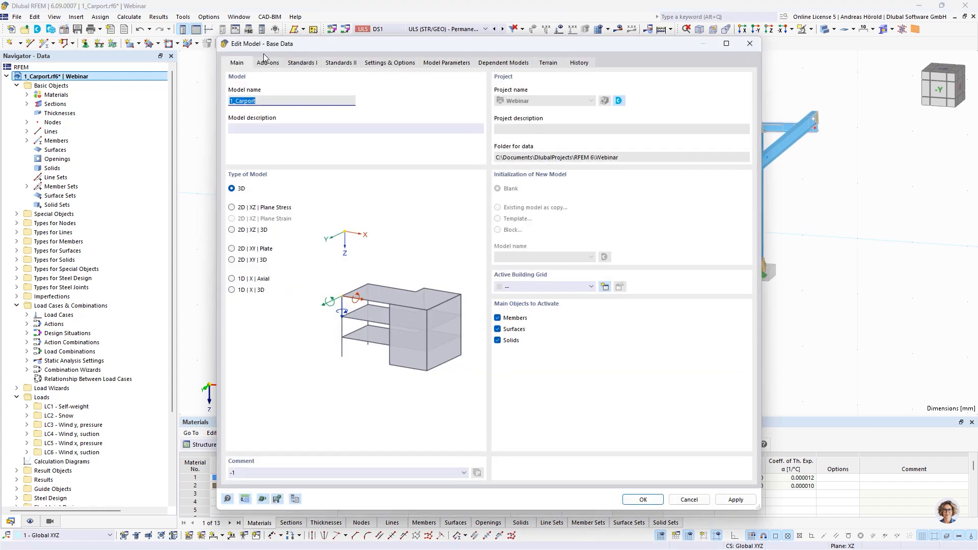
click(263, 65)
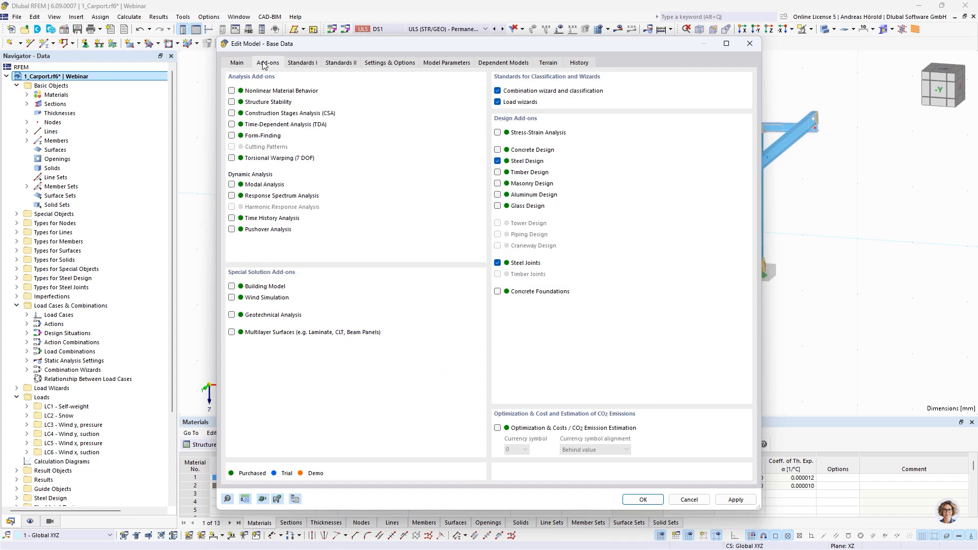
click(497, 292)
click(641, 500)
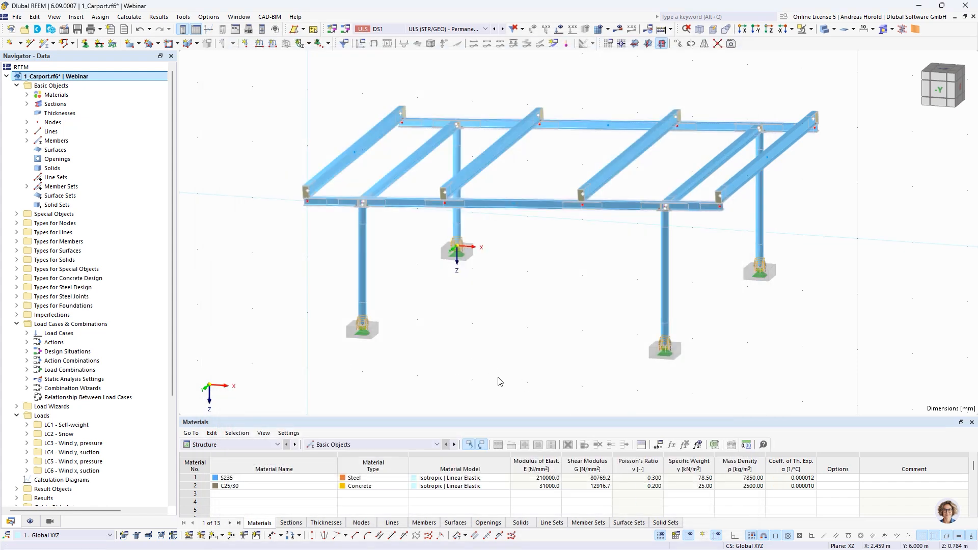
Step: Select the supports at the four column bases, and display the model as wireframe with the joint models hidden
ctrl+middle_drag(380, 377, 389, 365)
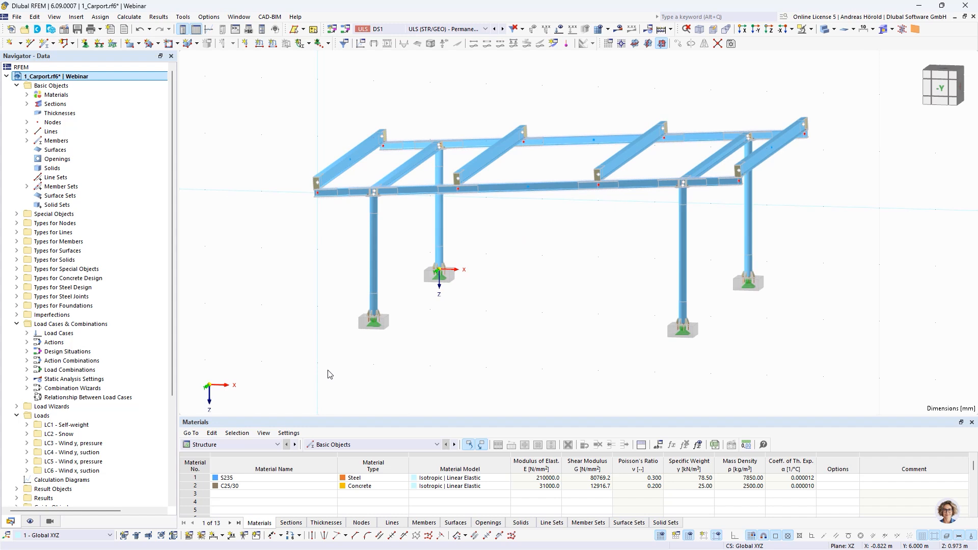
drag(328, 372, 836, 246)
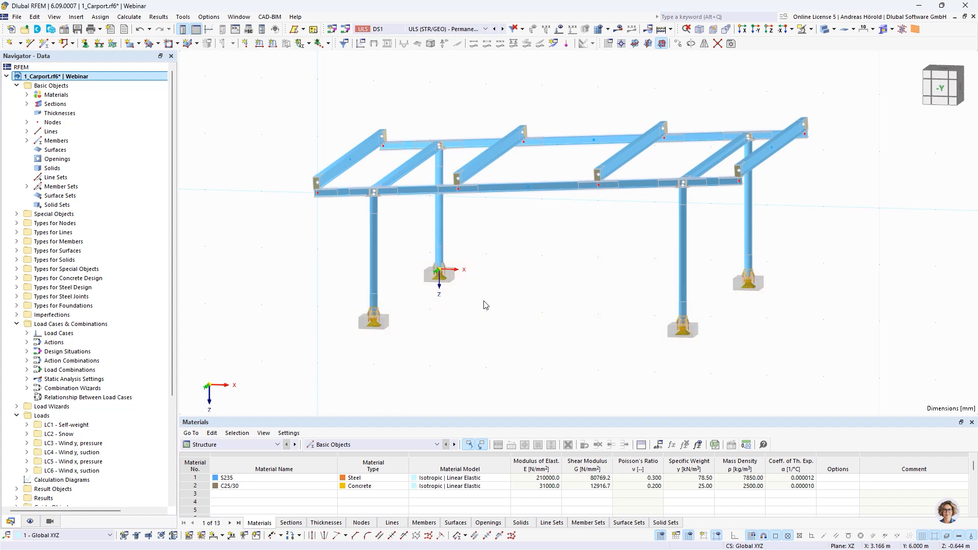
scroll(395, 321, up, 5)
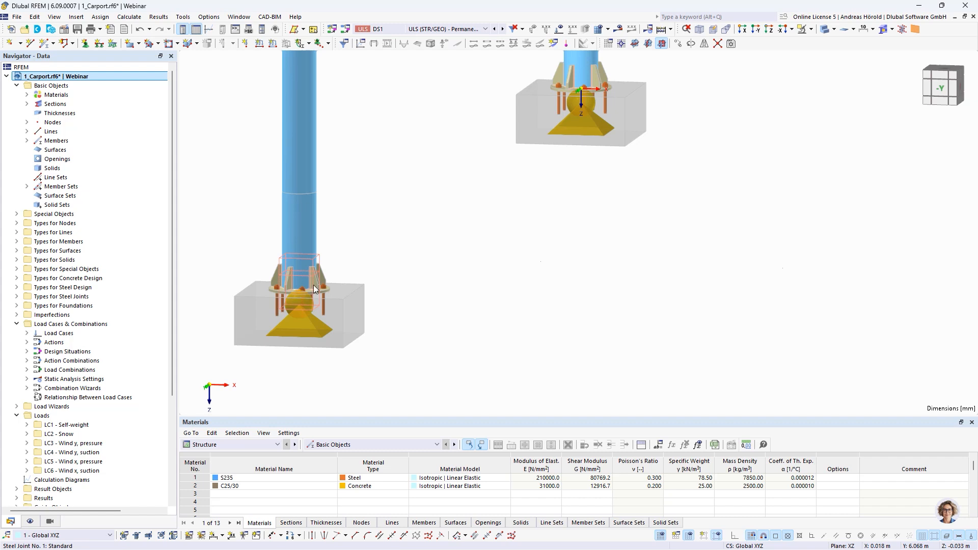
click(833, 29)
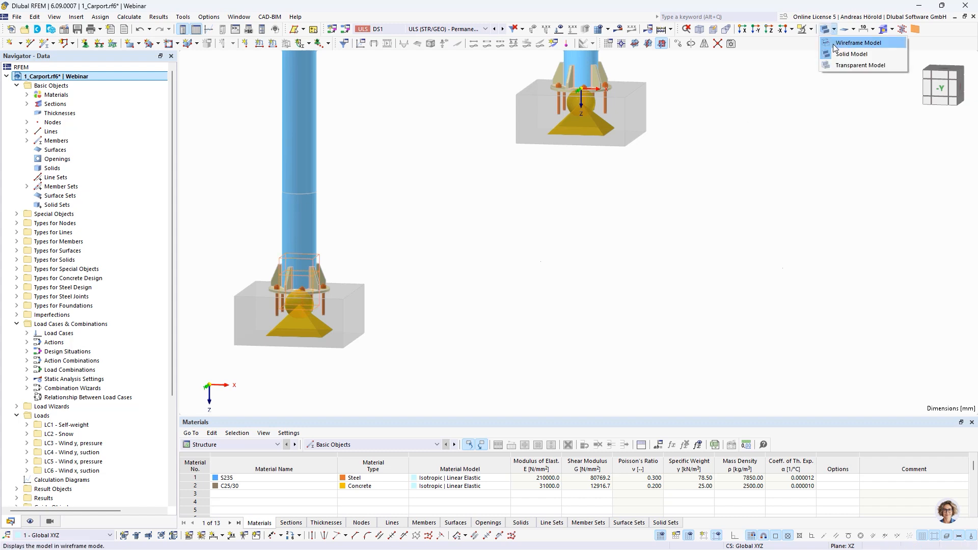
click(833, 43)
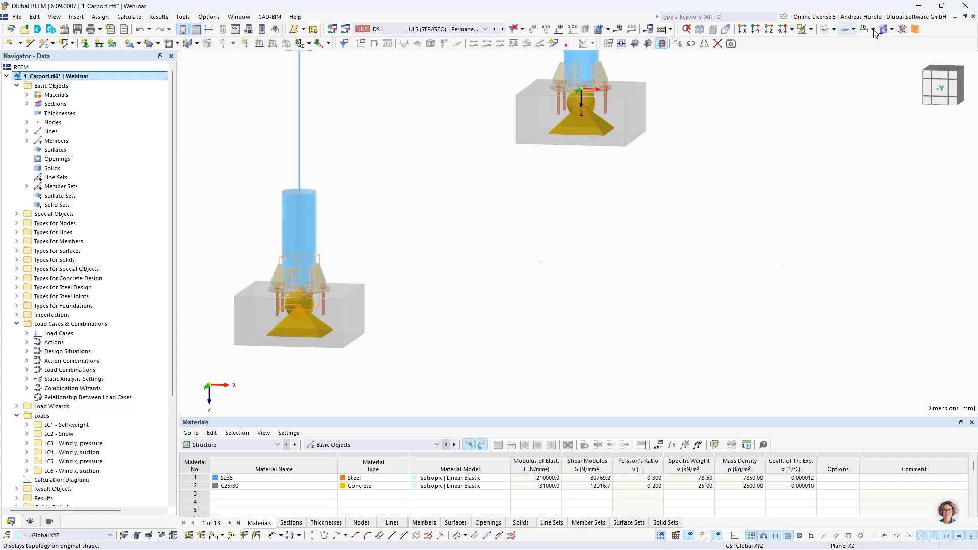
click(892, 29)
click(896, 46)
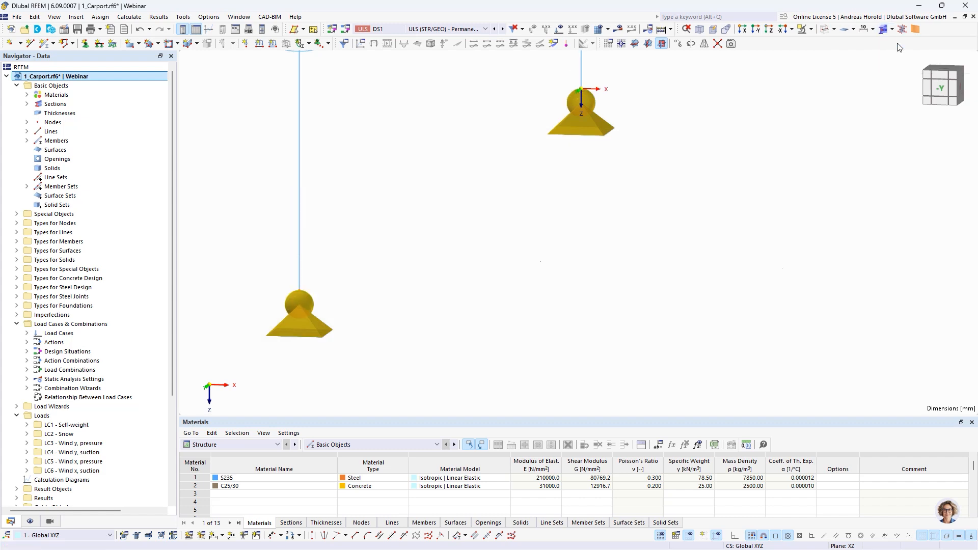
Step: Edit the four selected base nodes and activate the Foundations option in their assigned nodal support Gelenkig
right_click(299, 291)
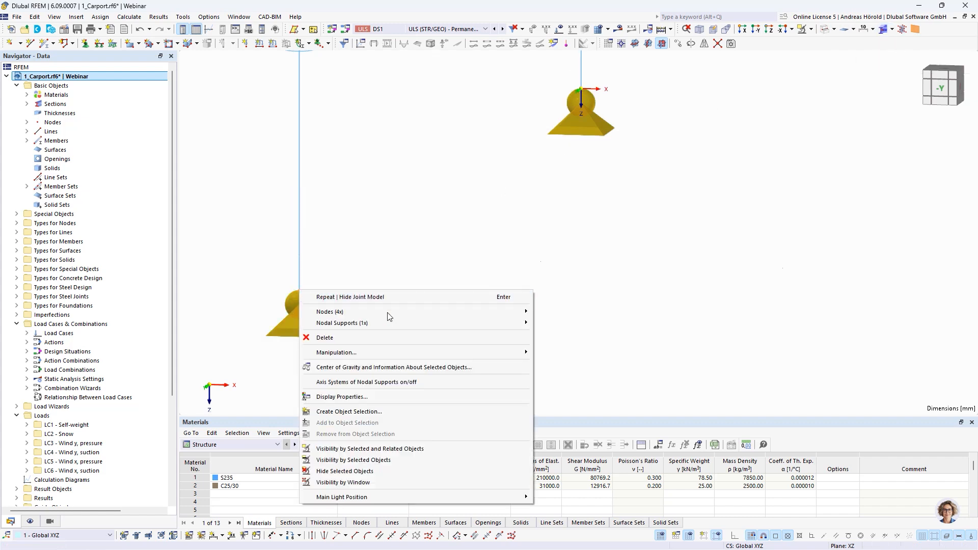
mouse_move(377, 313)
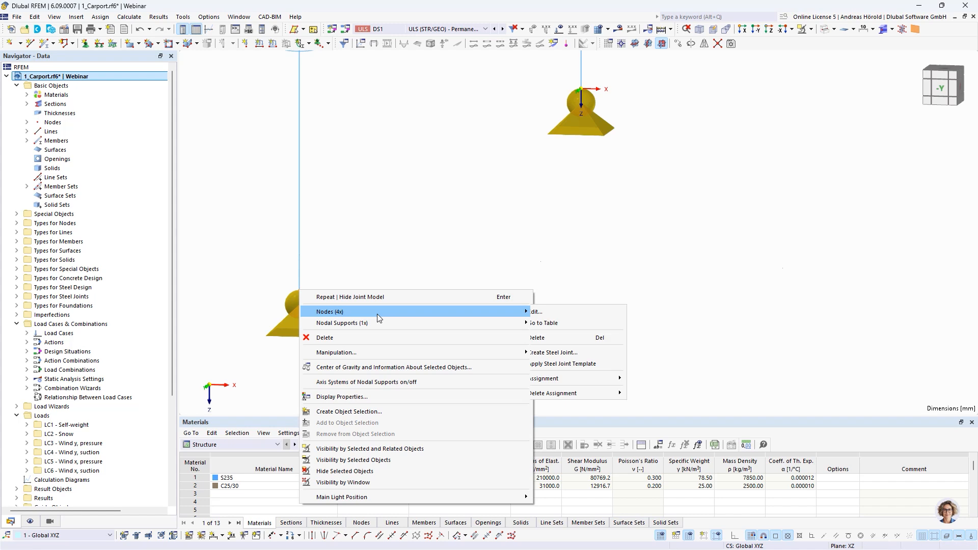
click(554, 312)
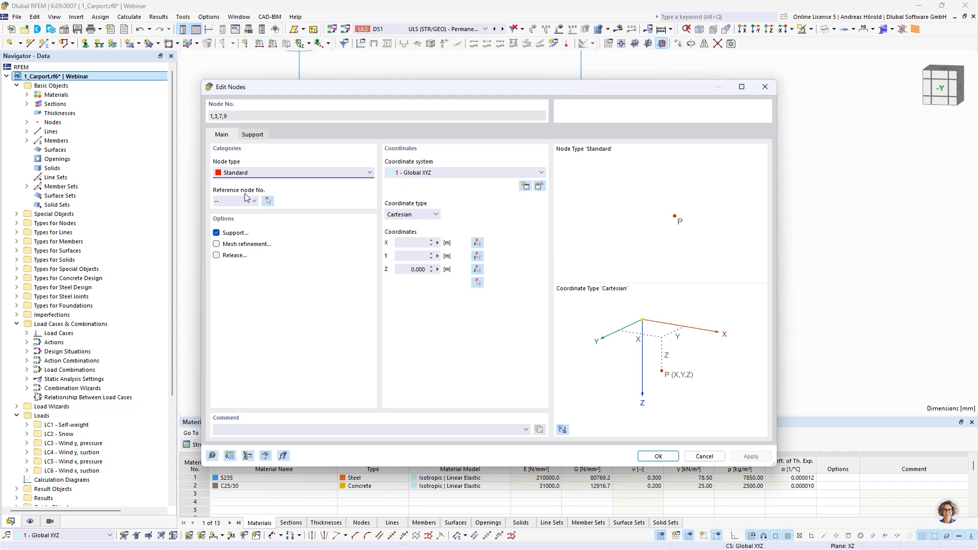
click(250, 135)
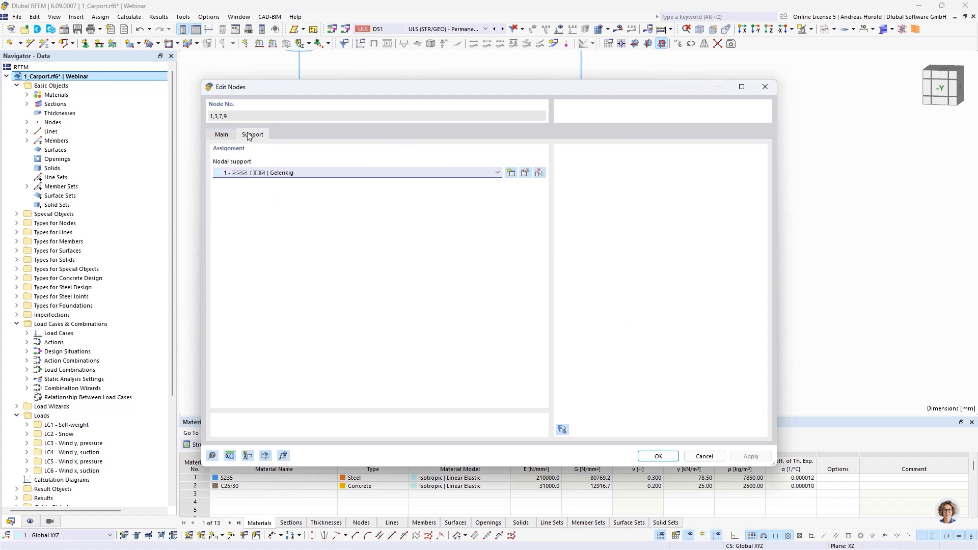
click(220, 137)
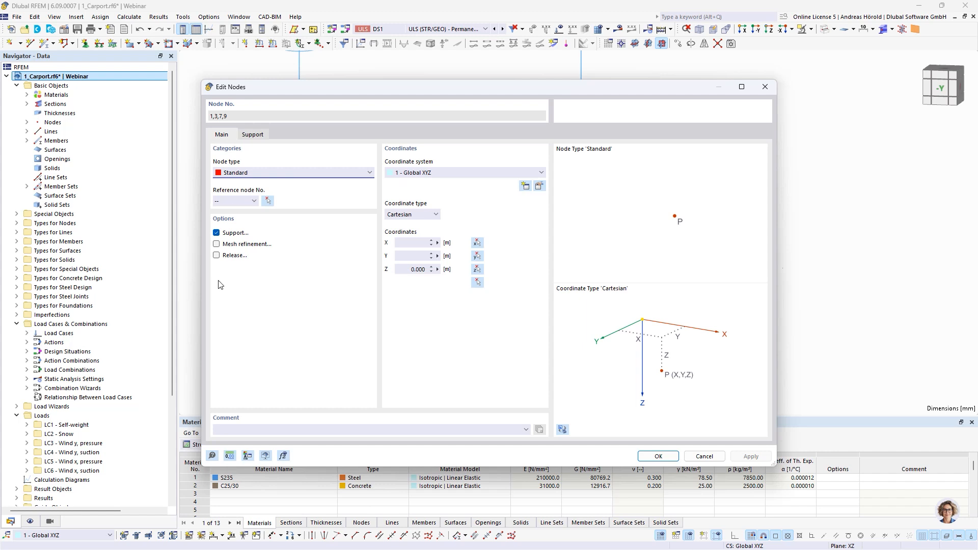
click(253, 134)
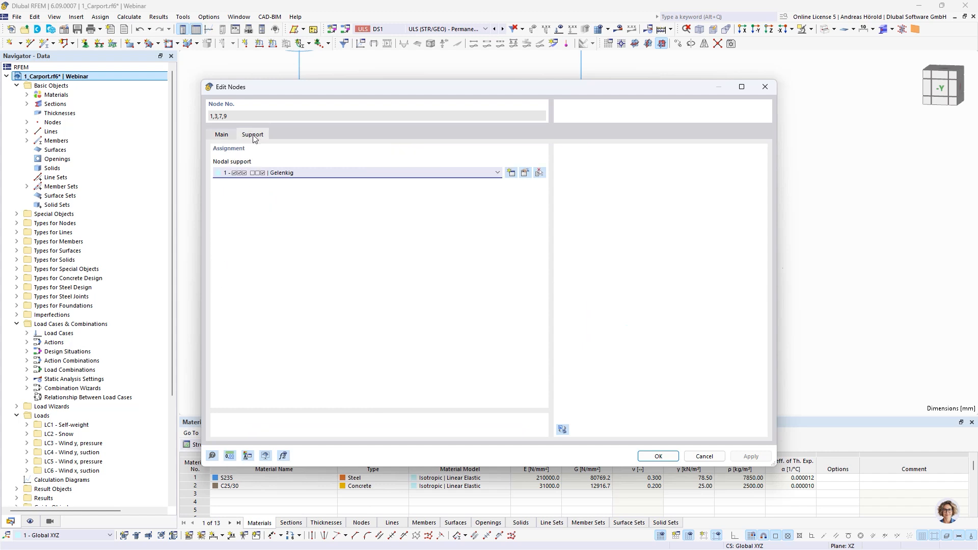
click(525, 174)
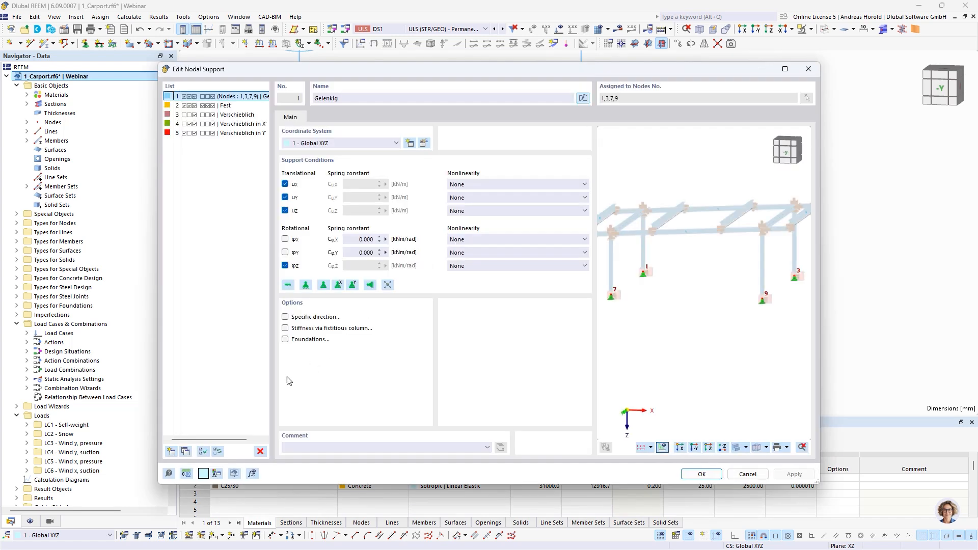
click(285, 340)
Step: Create a new single foundation of type Foundation Plate without Reinforcement for the nodal support
click(322, 118)
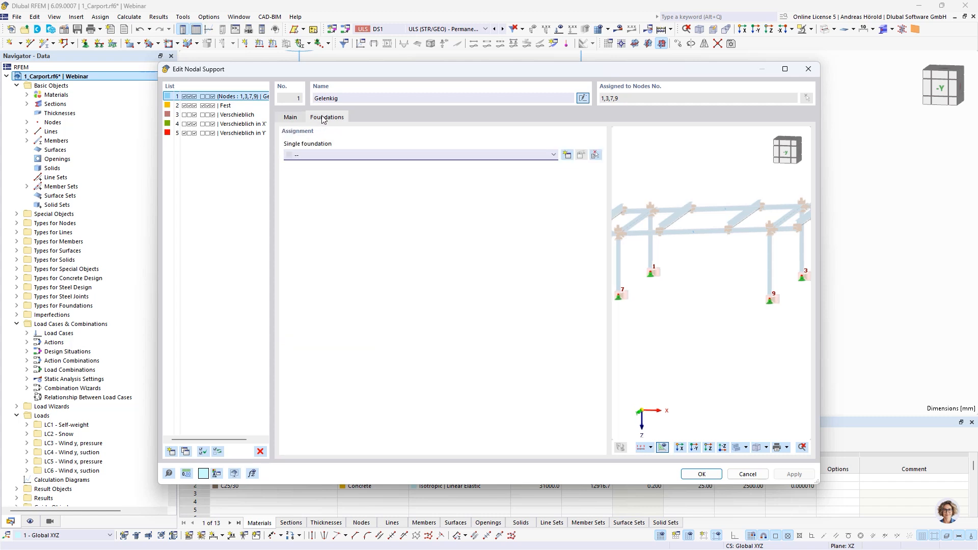
click(566, 155)
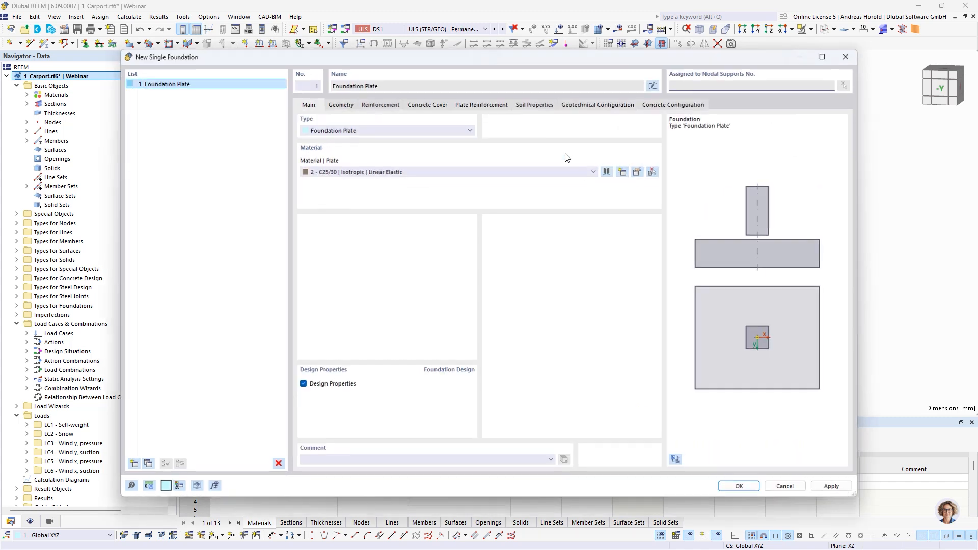
click(422, 131)
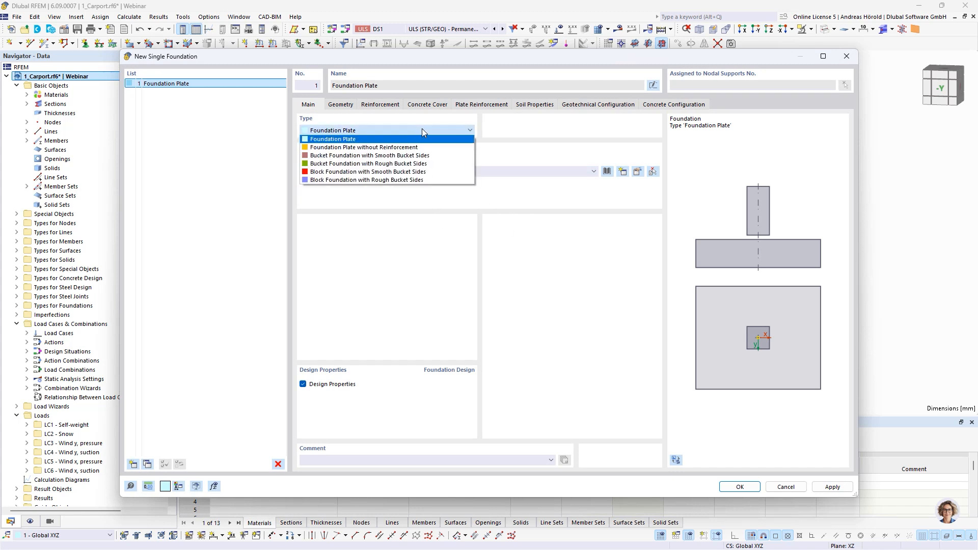
click(419, 148)
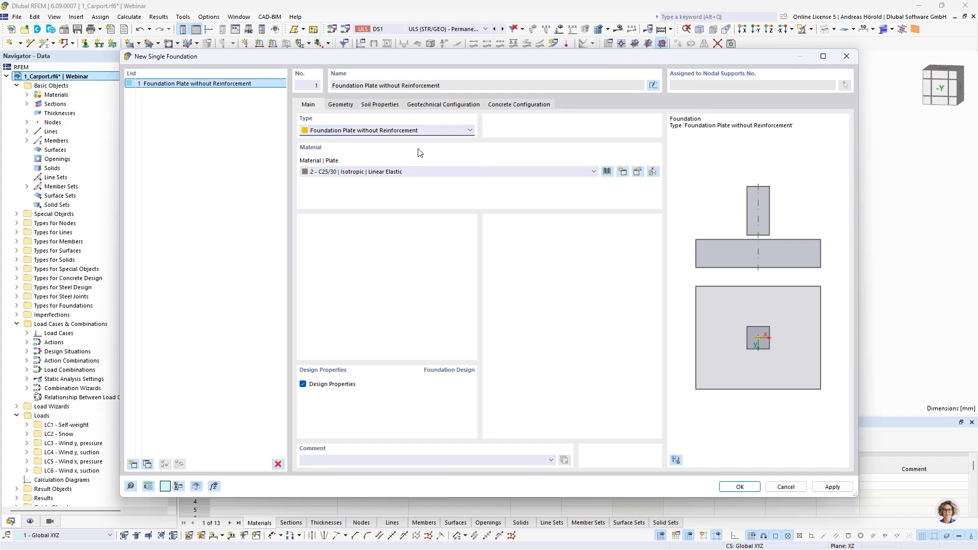
Step: Set the foundation plate's dimensions to 0.8 m in both x- and y-direction and its thickness to 0.4 m
click(338, 106)
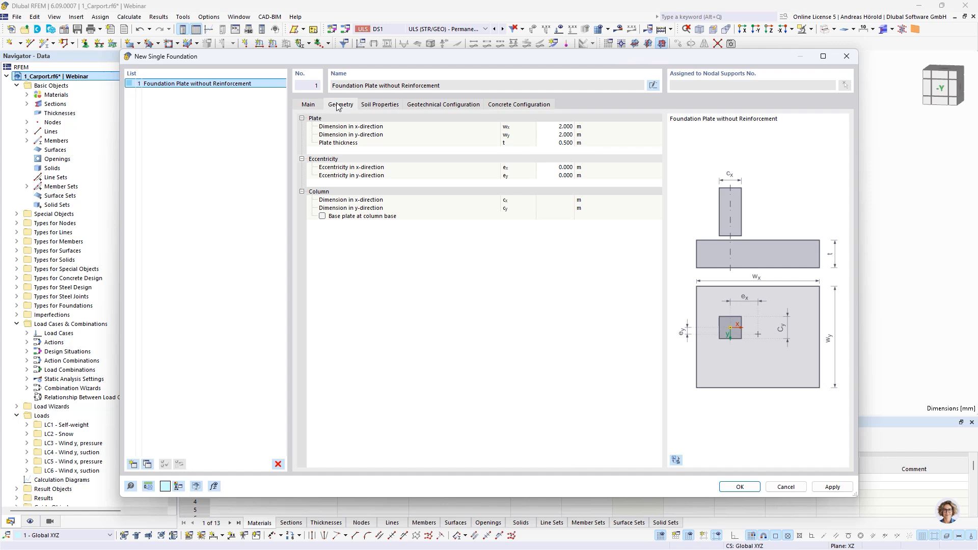
click(563, 127)
key(BackSpace)
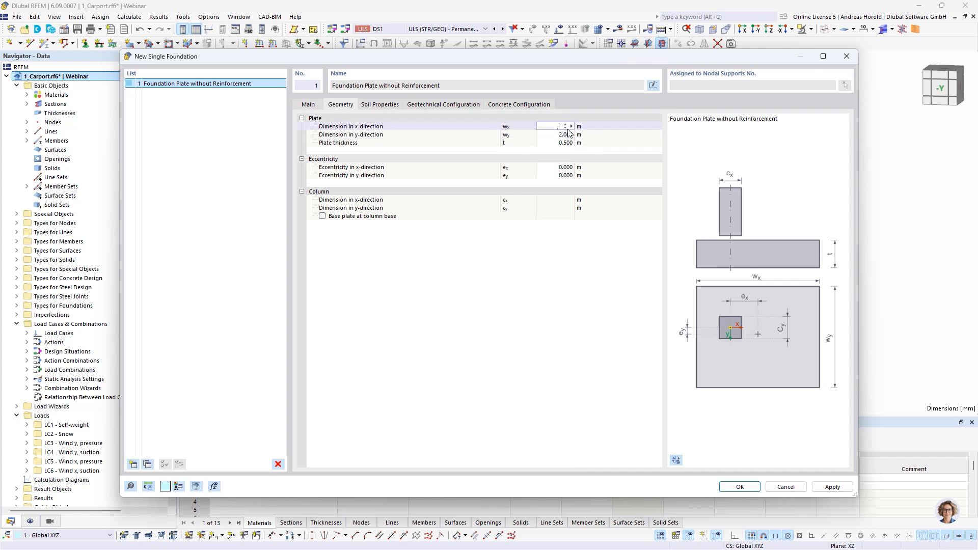
click(568, 134)
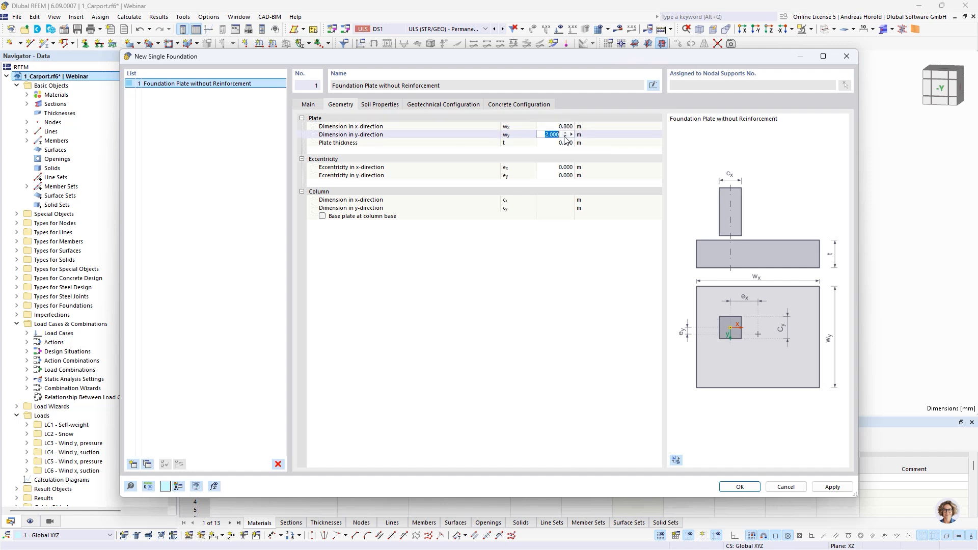
text(,8)
click(568, 142)
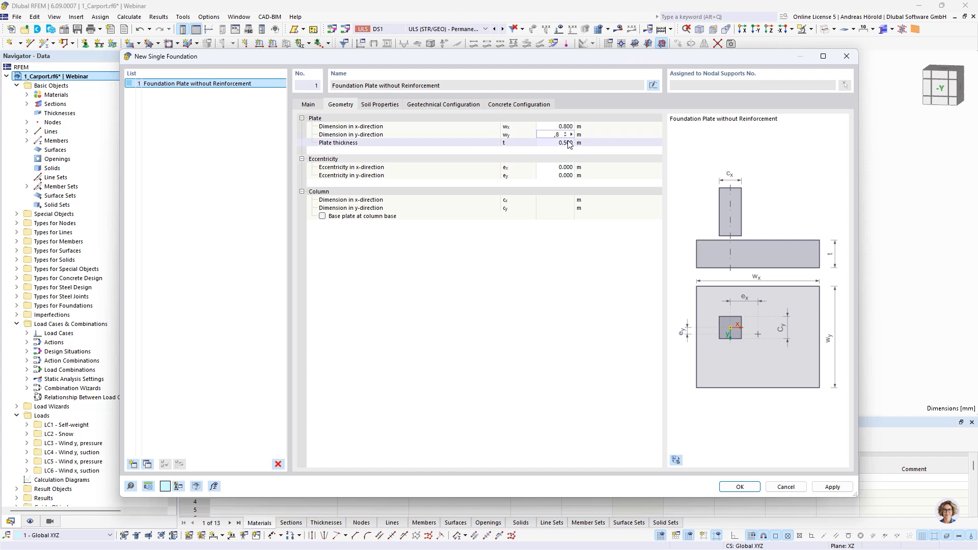
text(,4)
click(602, 154)
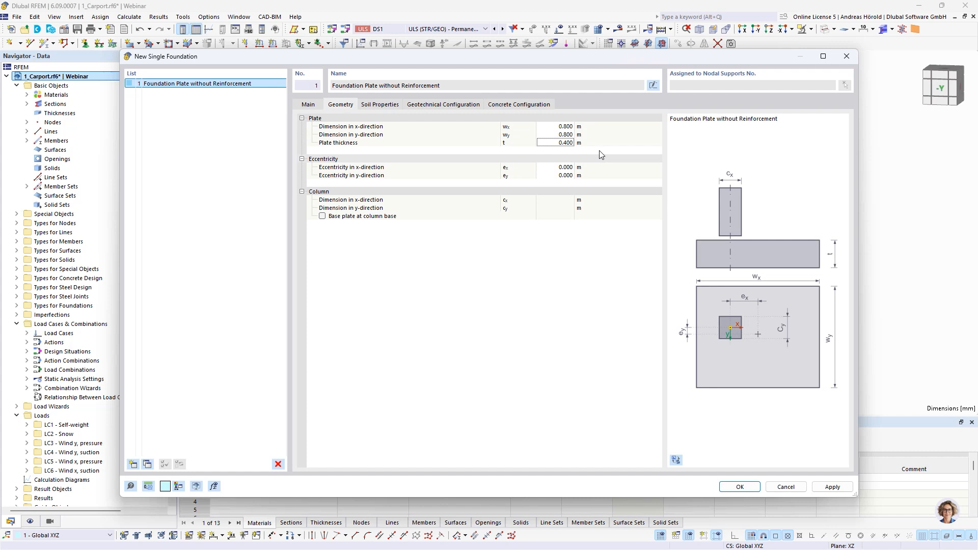
Step: Assign well-graded sand (SW) from the DIN 18196 Sand series under and next to the foundation slab, and confirm the foundation, support and nodes
click(378, 105)
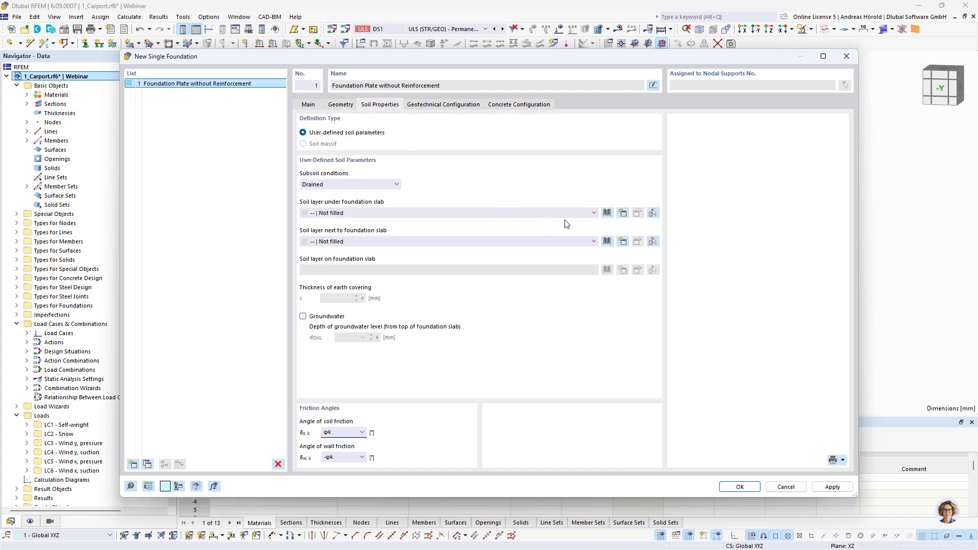
click(606, 213)
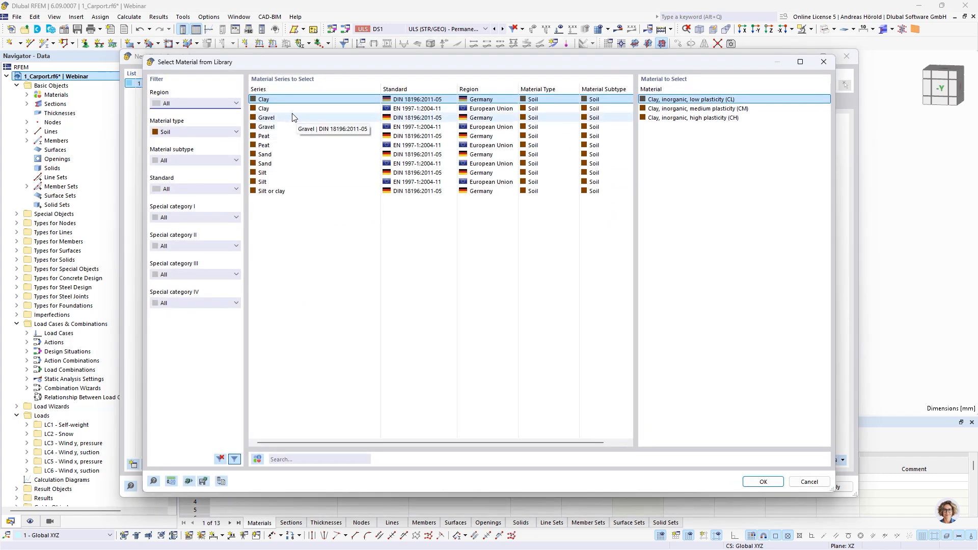
click(274, 155)
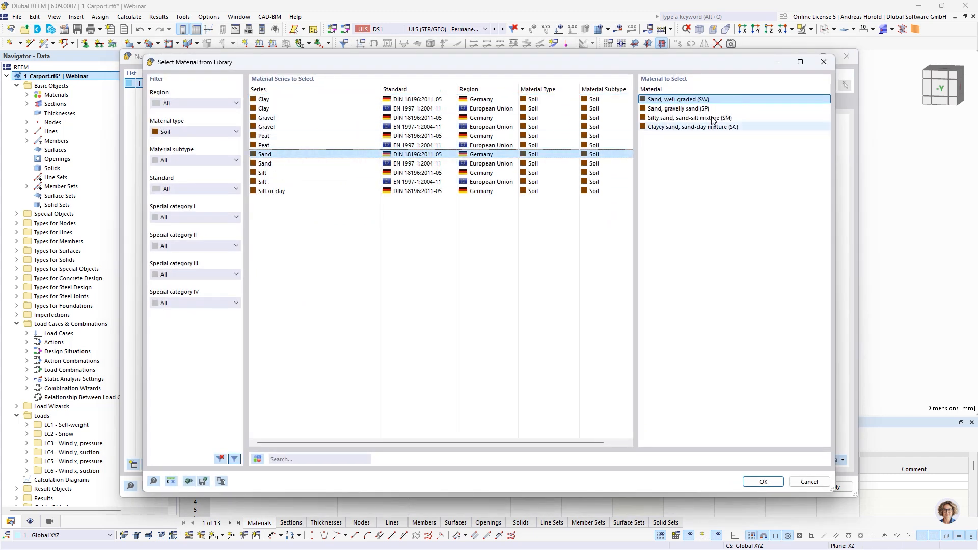
click(760, 479)
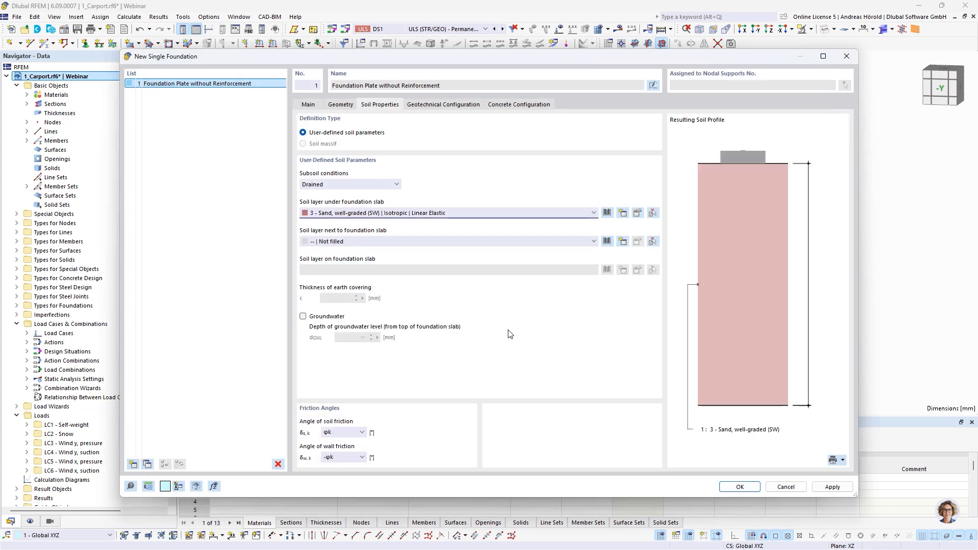
click(575, 242)
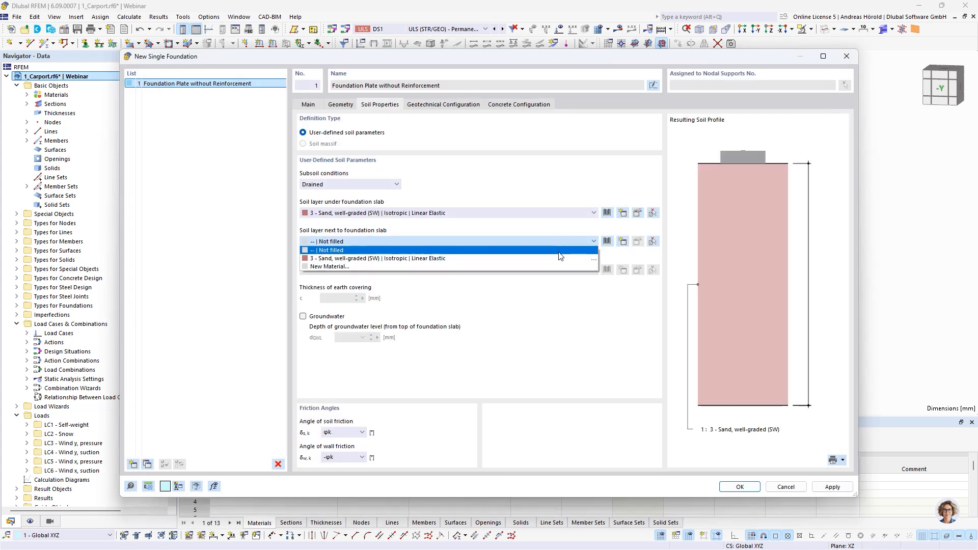
click(558, 258)
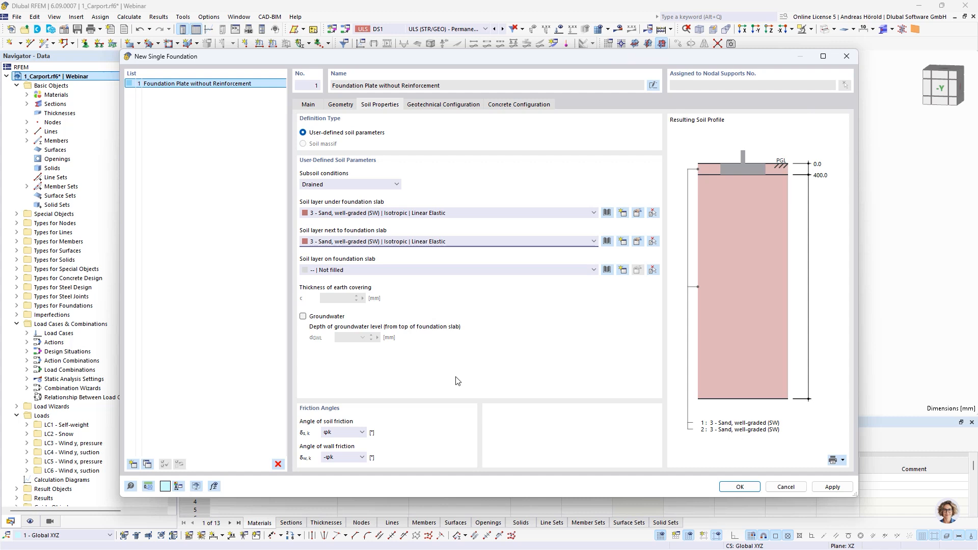
click(740, 486)
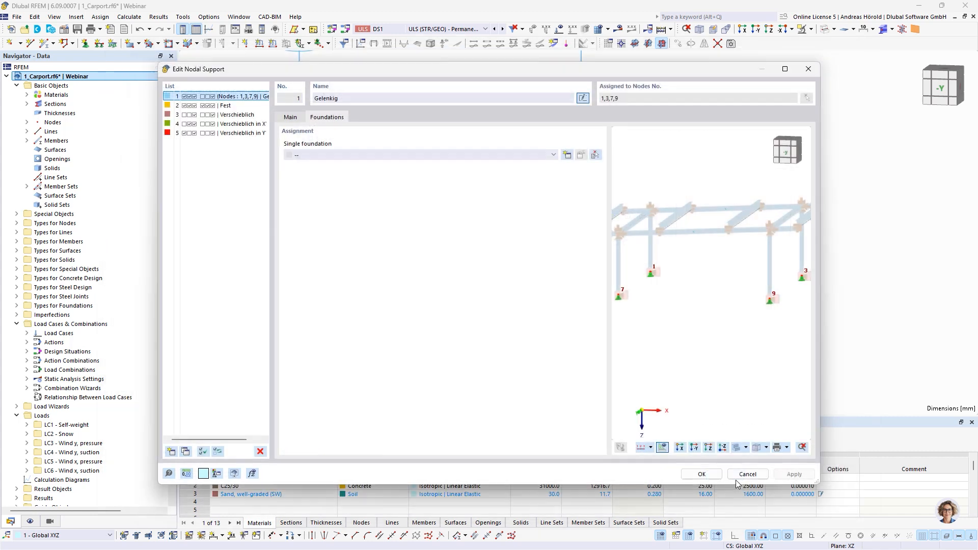
click(706, 475)
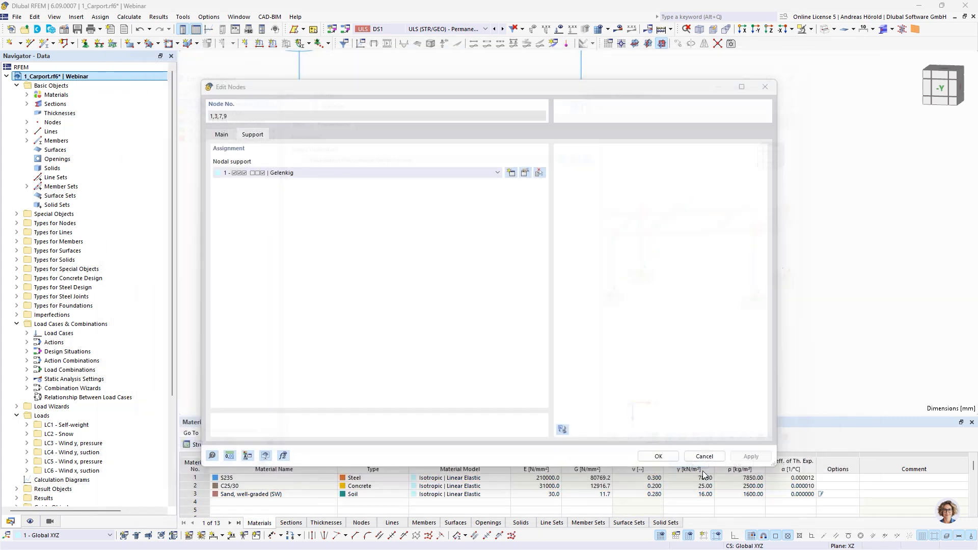
click(658, 455)
Step: Show the detailed joint model on the carport structure together with the new foundations
scroll(574, 270, down, 6)
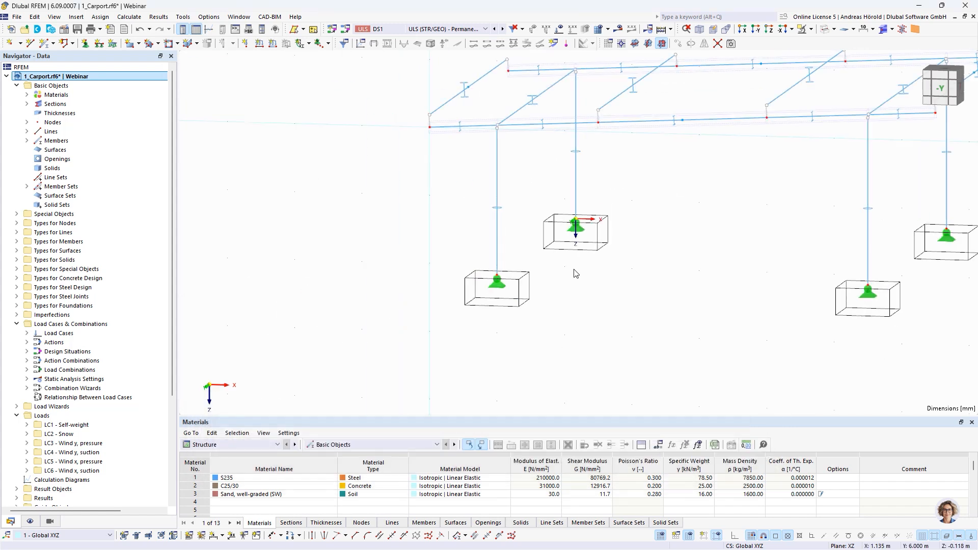
middle_drag(682, 288, 574, 327)
middle_drag(620, 283, 584, 302)
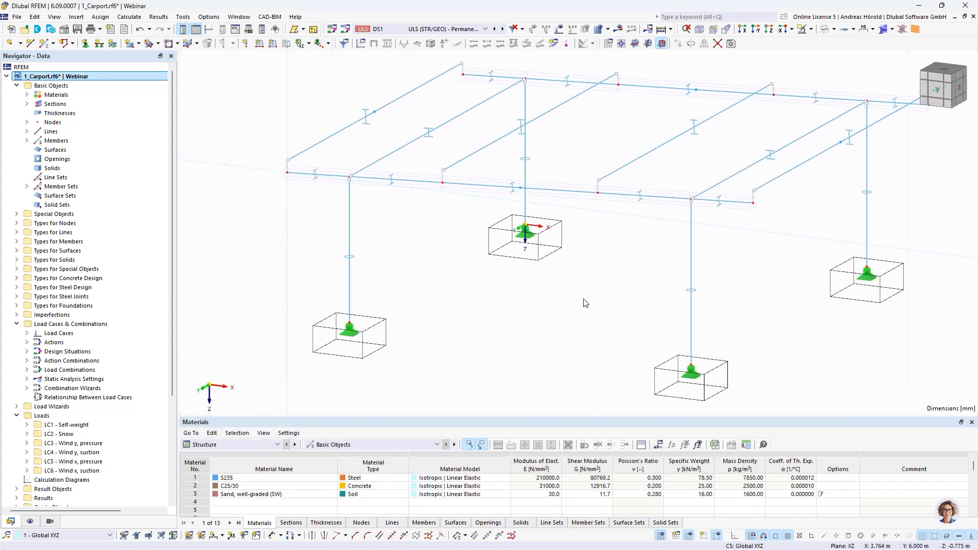
click(891, 29)
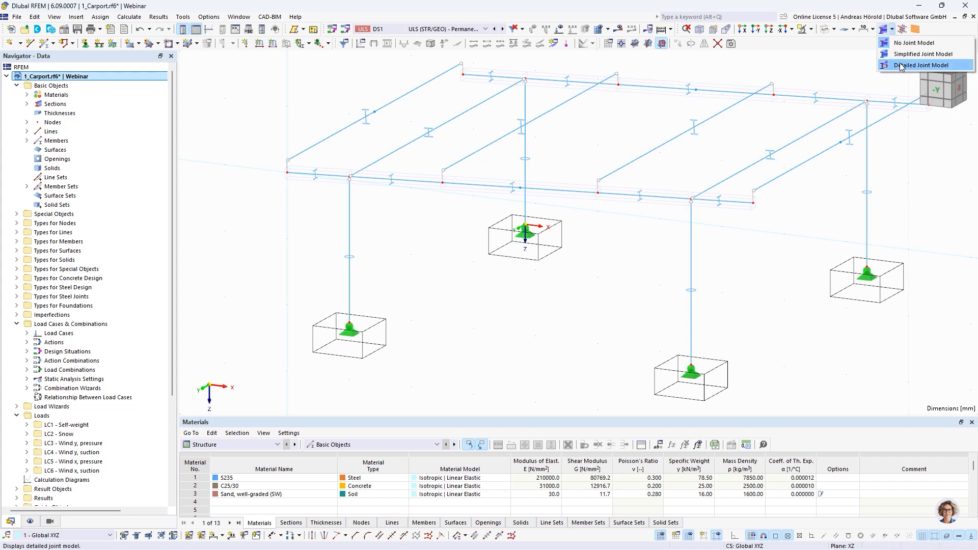
click(900, 66)
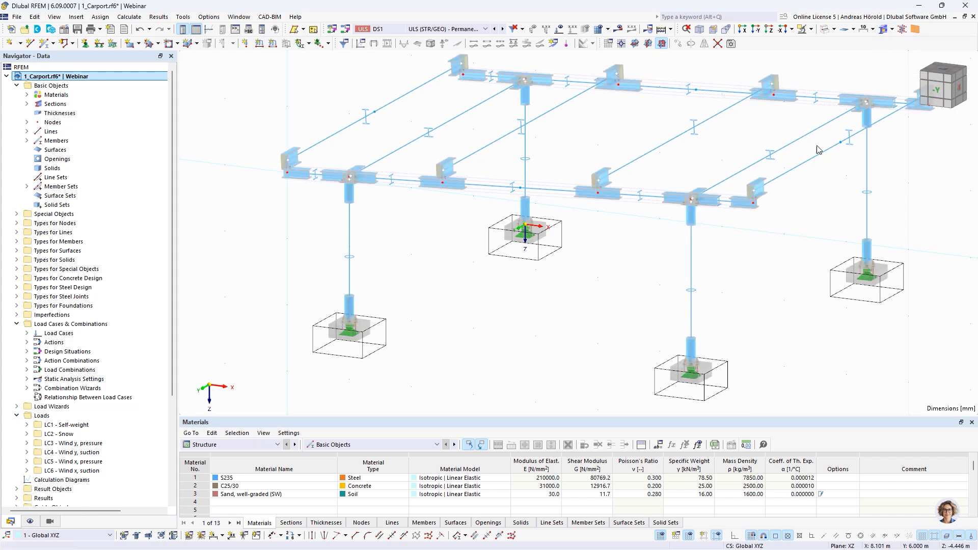
Step: Edit the steel joint at the column bases so its Base Plate component takes its geometry from Concrete Foundations
double_click(694, 363)
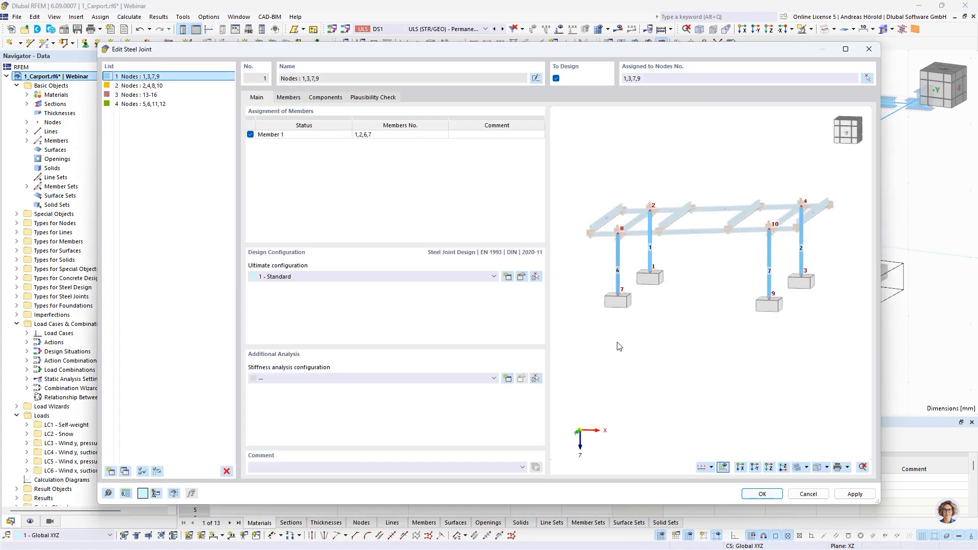
click(321, 98)
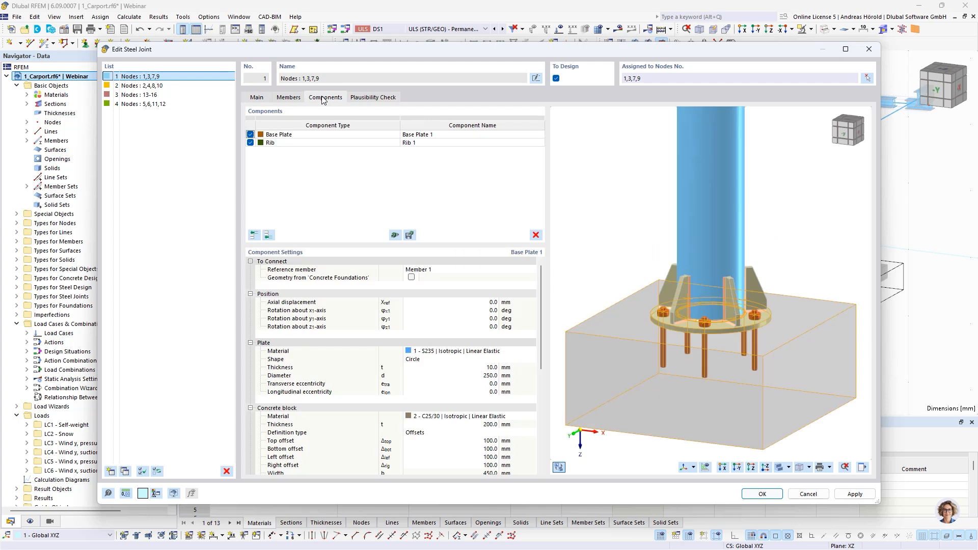
click(357, 135)
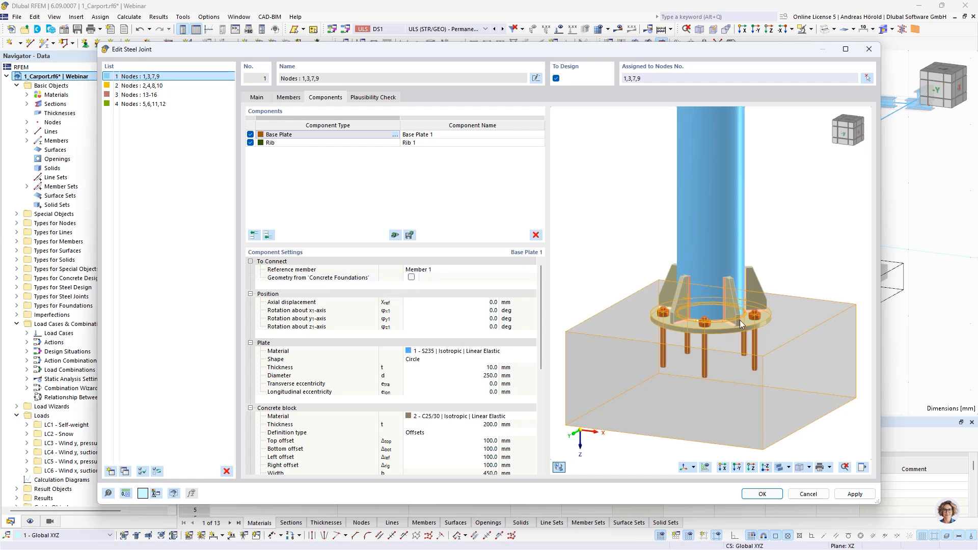
click(411, 278)
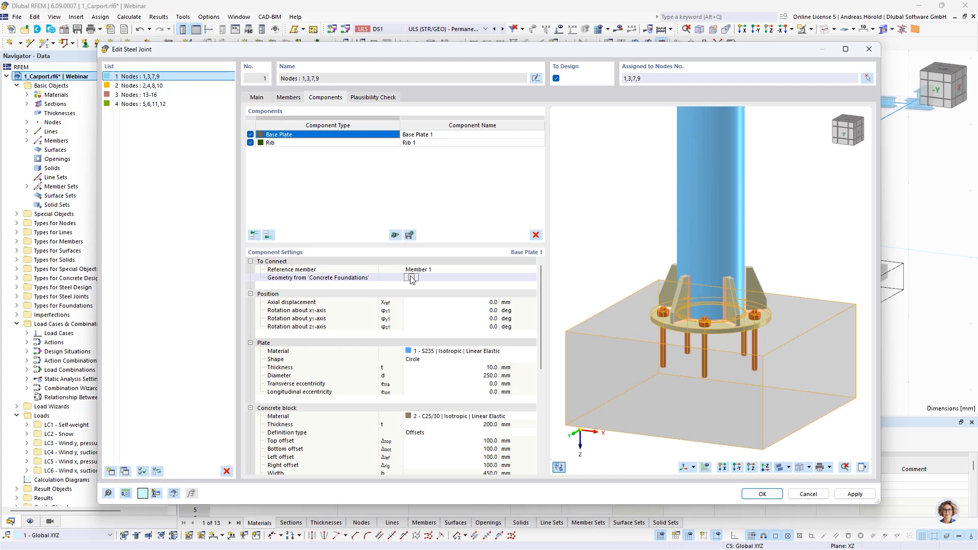
click(411, 278)
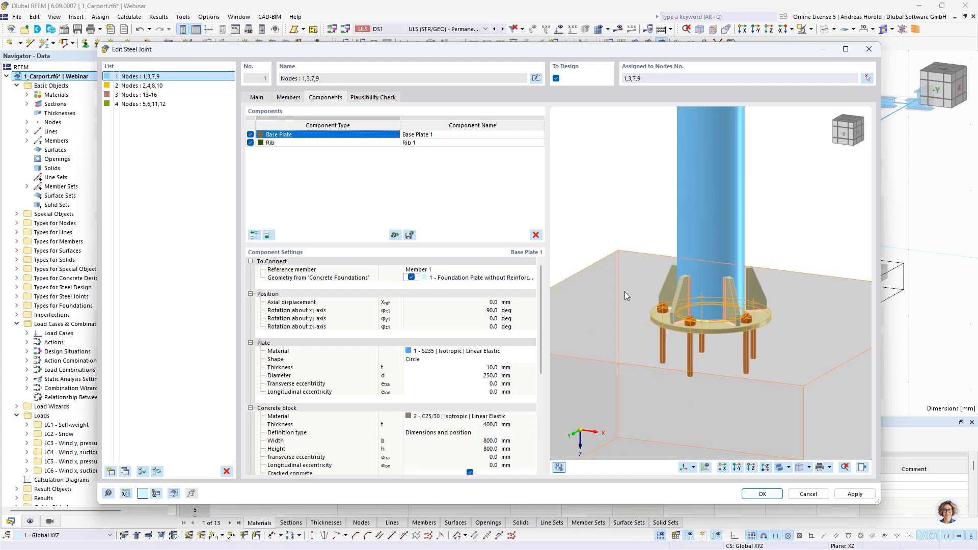
middle_drag(628, 294, 683, 282)
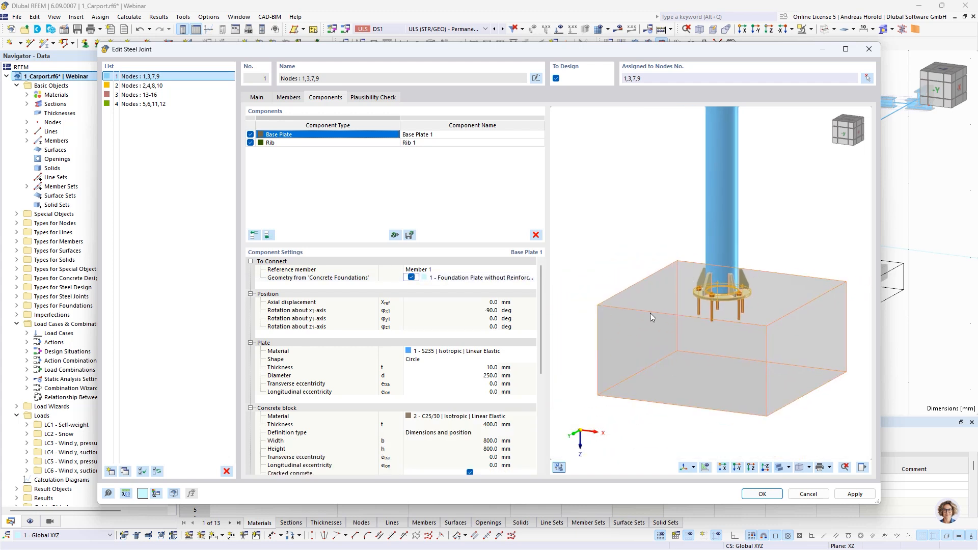
scroll(489, 336, down, 2)
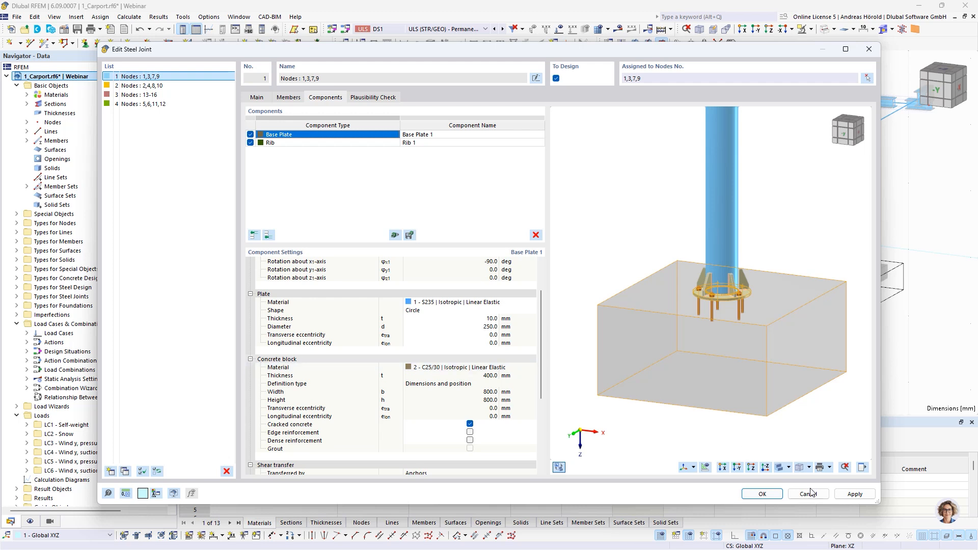
click(763, 495)
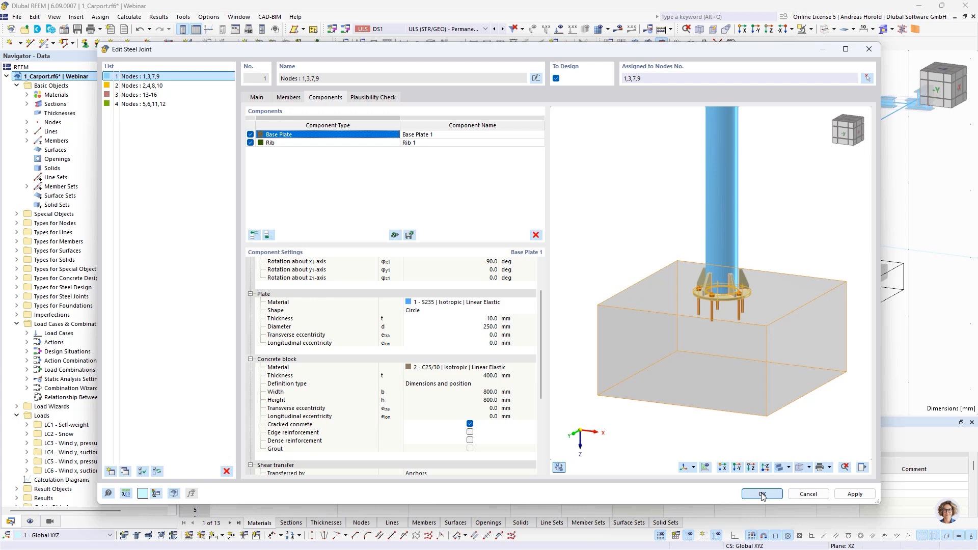
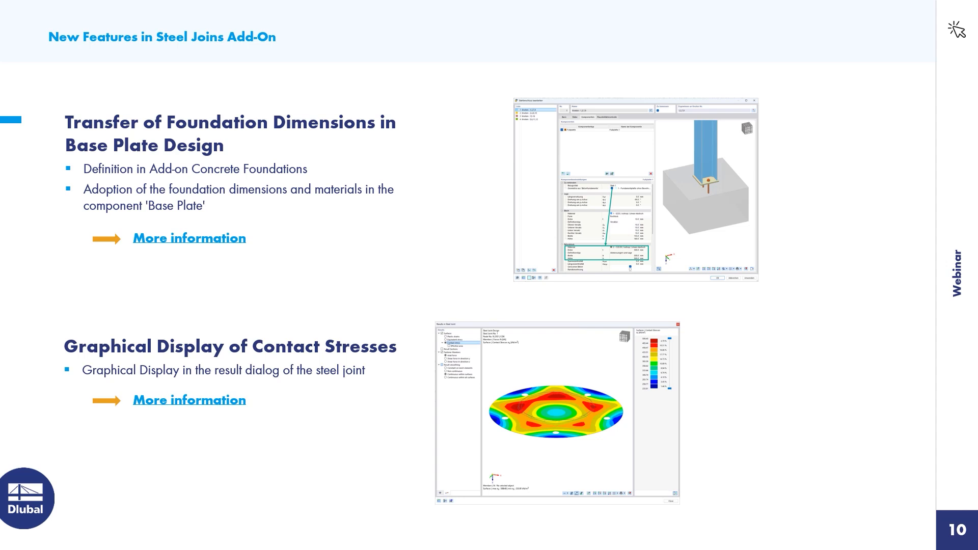
Step: Switch from the presentation to RFEM and activate the 1_Carport_1BP designed.rf6 model
key(alt+Tab)
scroll(57, 279, down, 5)
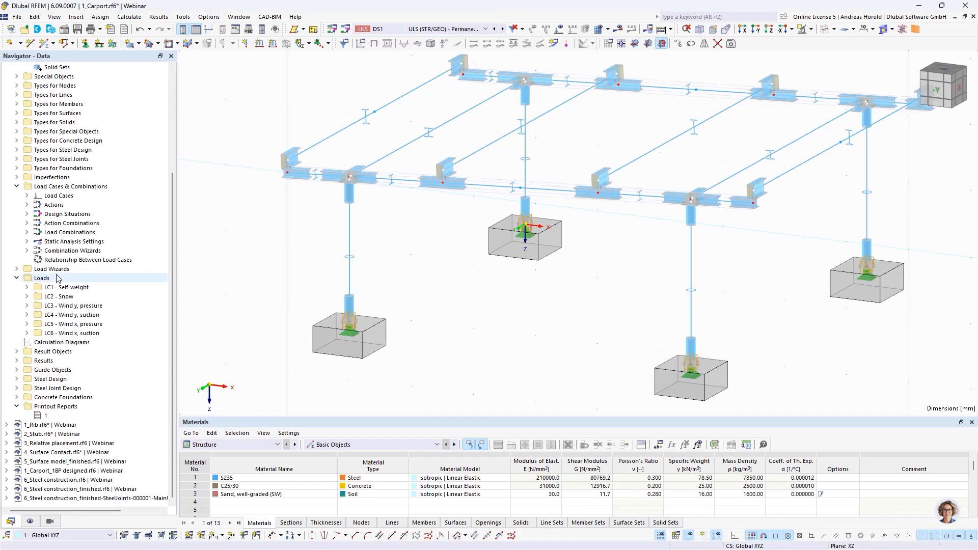
click(74, 471)
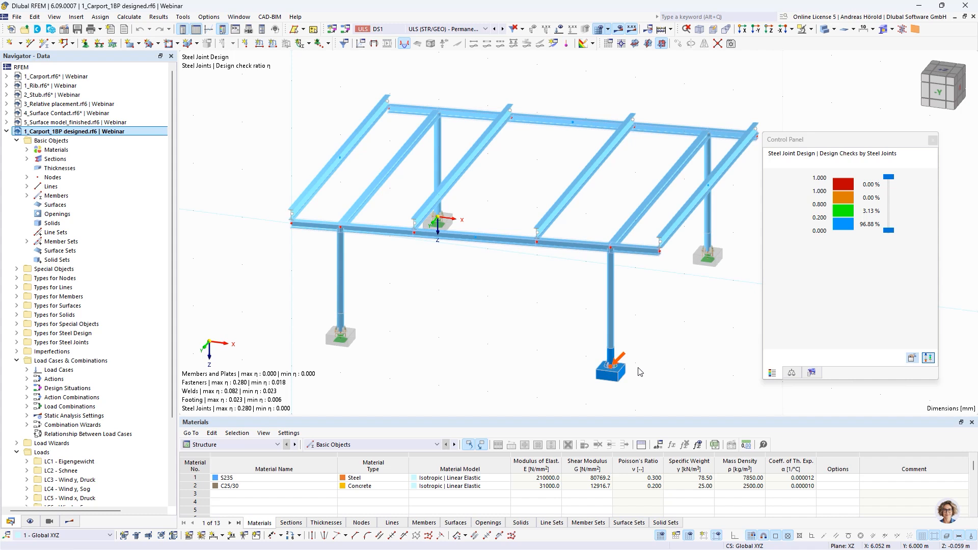
Step: Display the Steel Joint Design ratios by design situation and enlarge the results table
scroll(640, 372, up, 5)
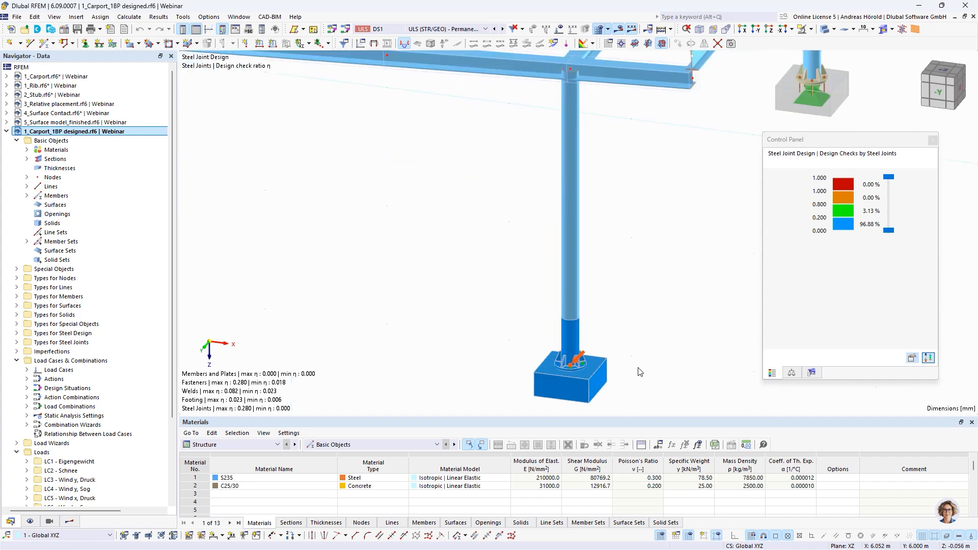
click(217, 446)
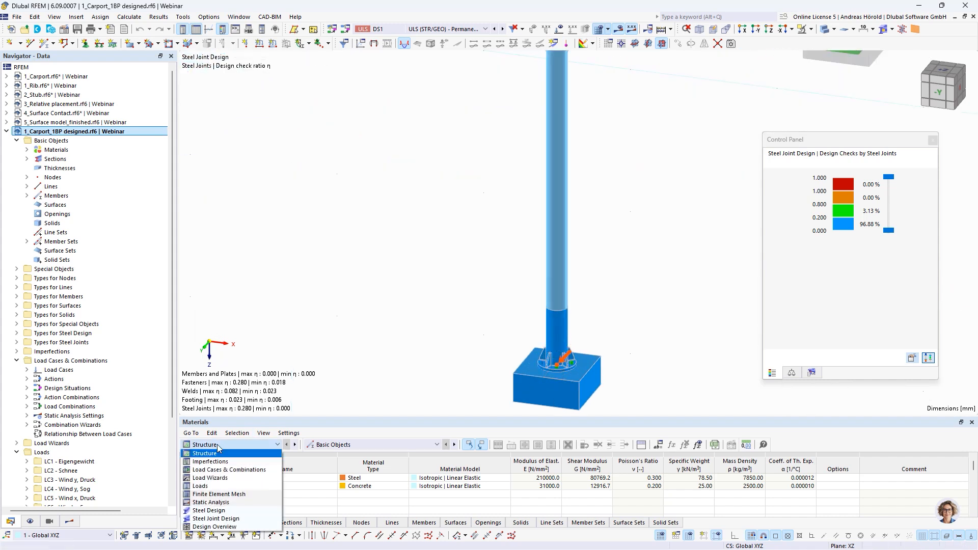
click(231, 518)
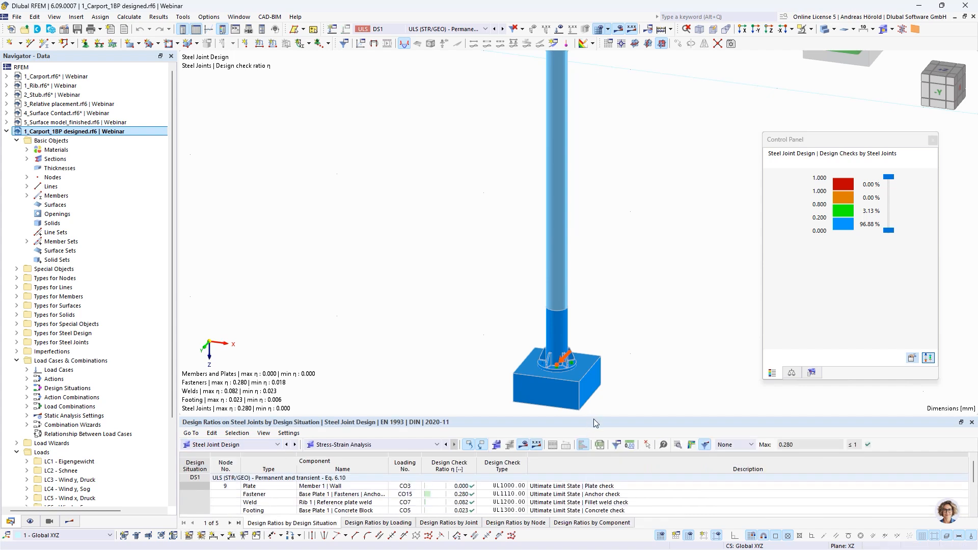
drag(594, 414, 591, 375)
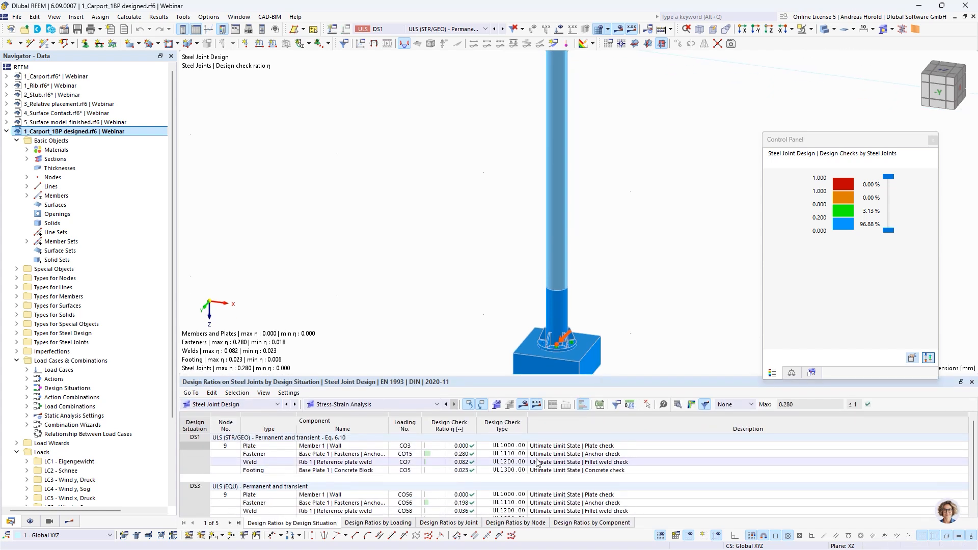
Step: Open the design check details of the DS1 anchor check for Base Plate 1 and examine its resistance formulas and print options
click(544, 454)
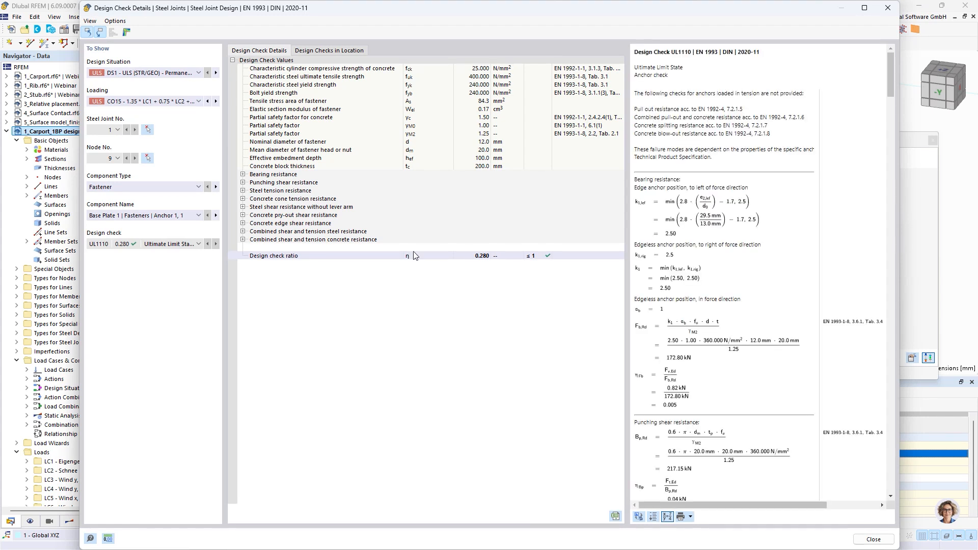
scroll(745, 275, down, 5)
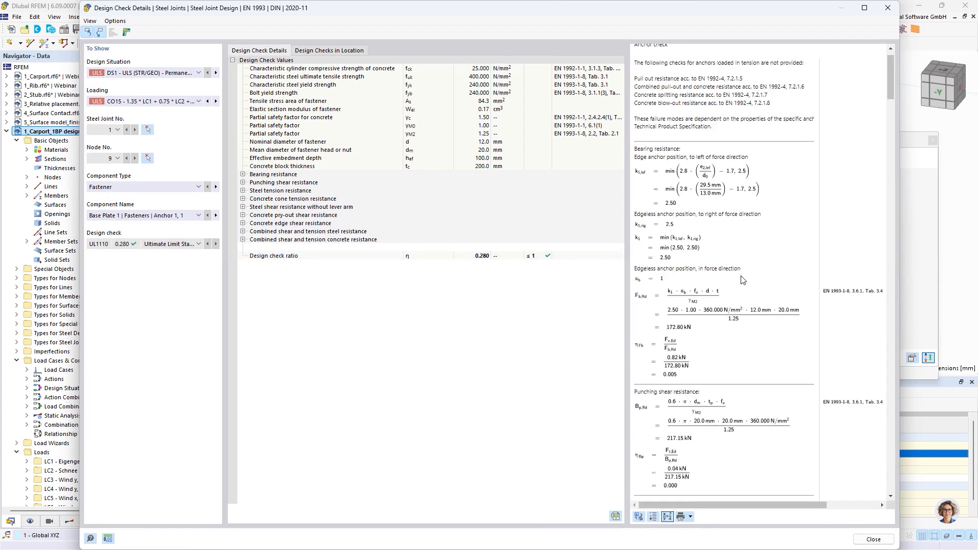
scroll(742, 277, up, 5)
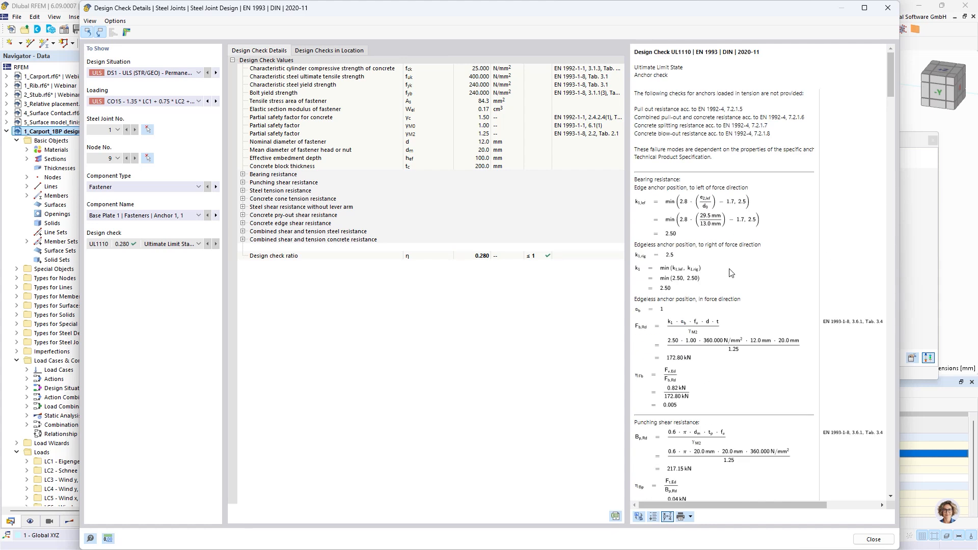
scroll(731, 273, down, 5)
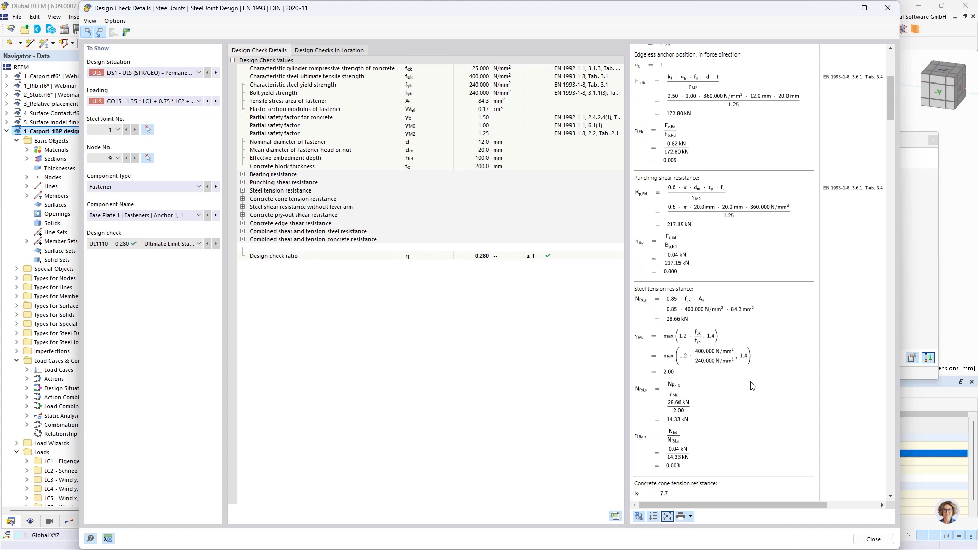
scroll(752, 390, up, 5)
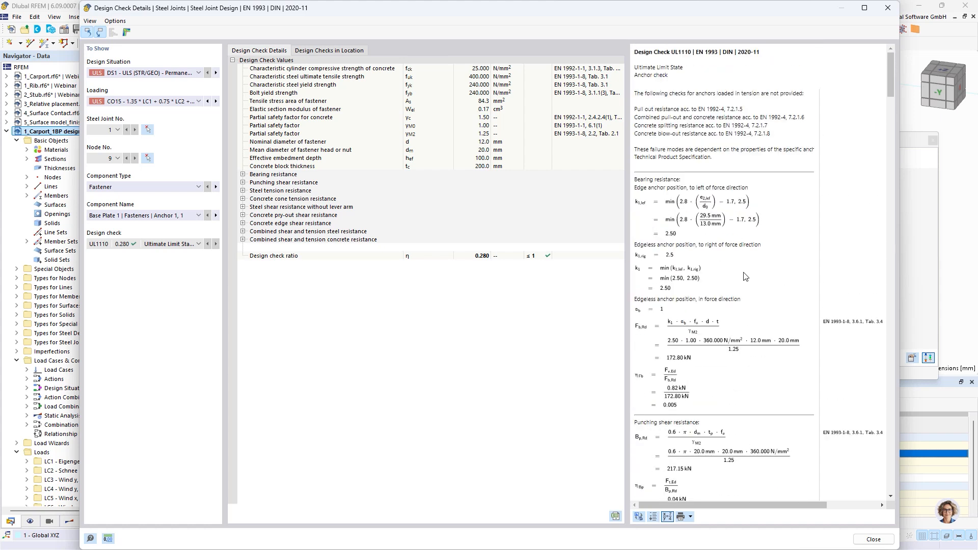
scroll(739, 287, down, 2)
scroll(738, 287, down, 2)
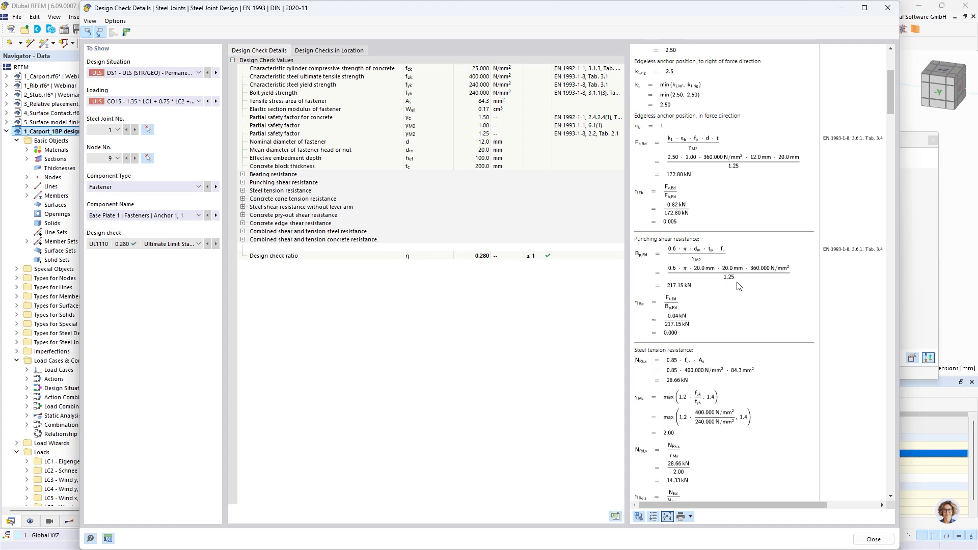
scroll(739, 286, down, 2)
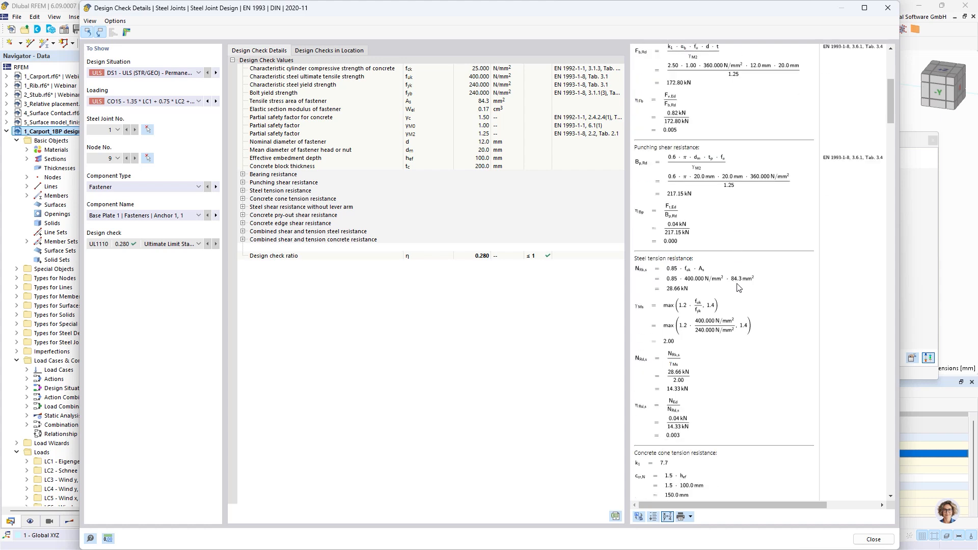
click(690, 517)
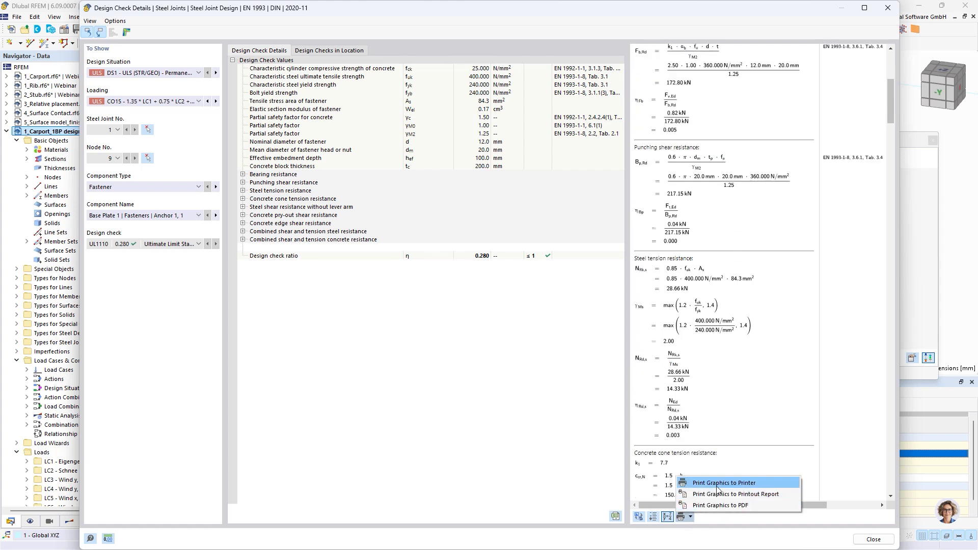
click(830, 269)
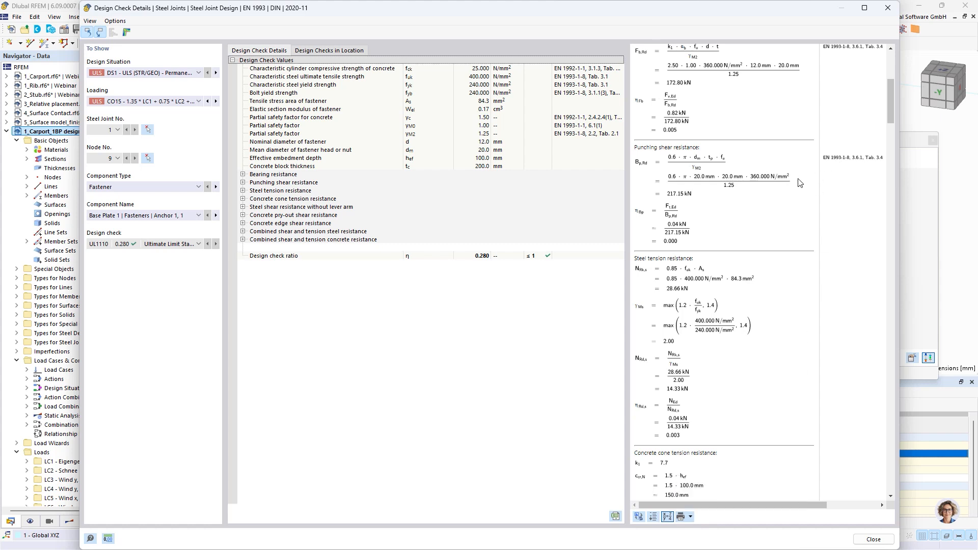
scroll(786, 211, up, 5)
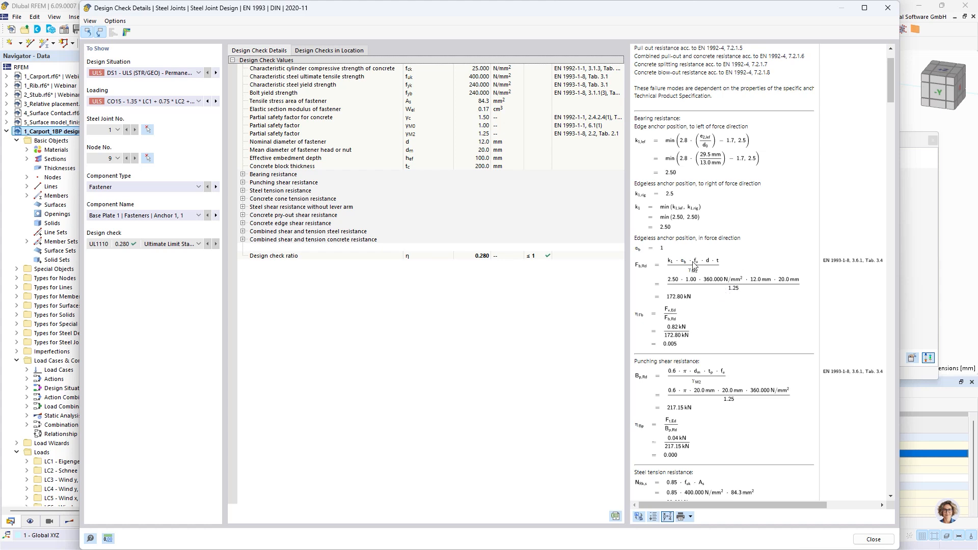
scroll(693, 265, down, 10)
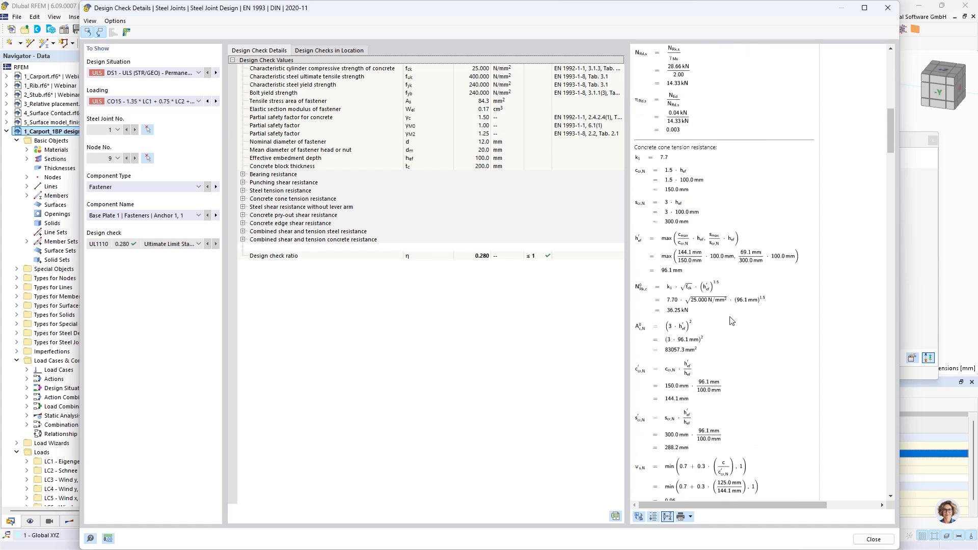
scroll(723, 314, up, 10)
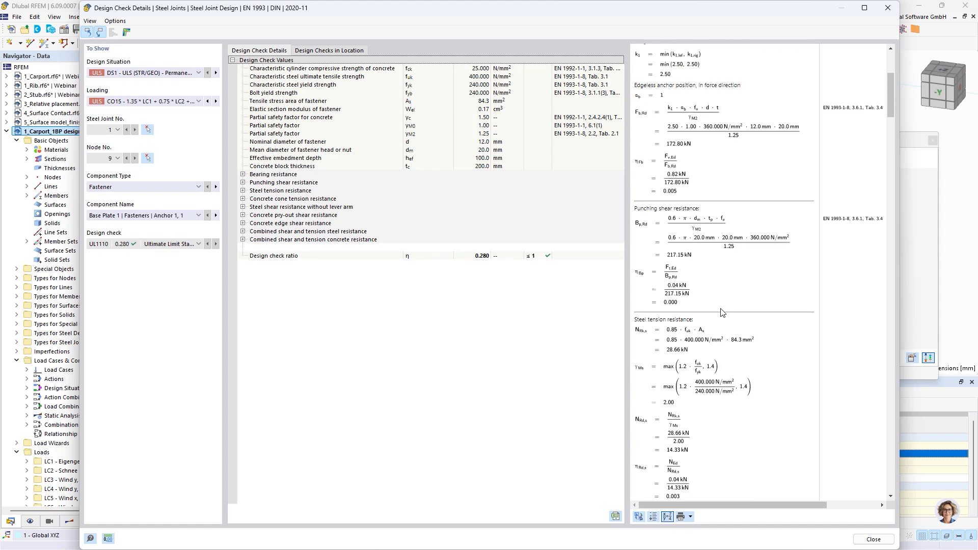
scroll(721, 312, up, 5)
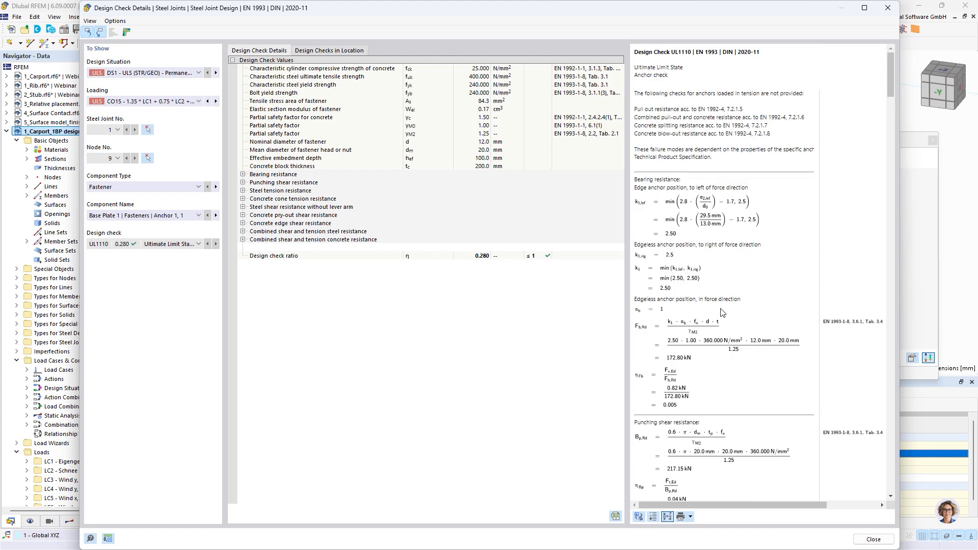
Step: Open the graphical results of the steel joint and display the contact stress on the surfaces
click(126, 32)
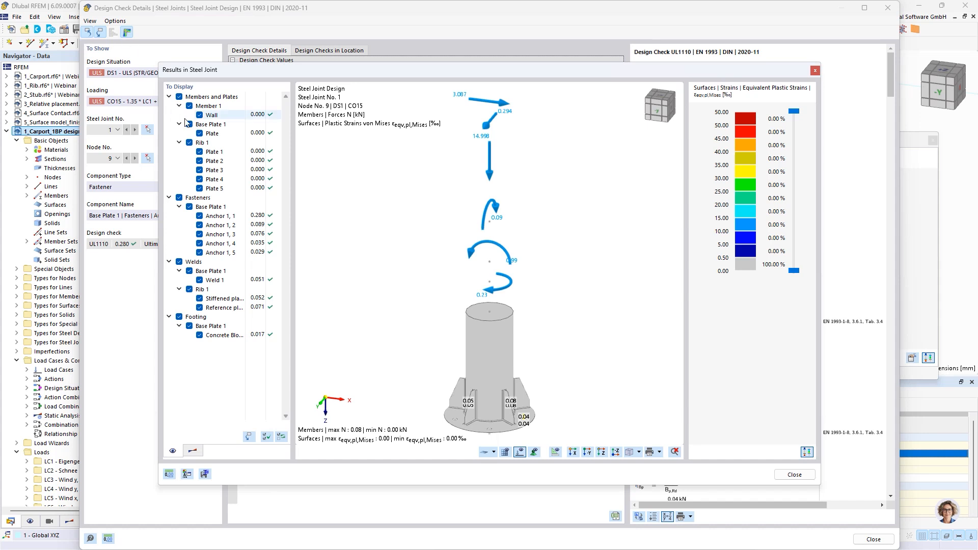
click(193, 451)
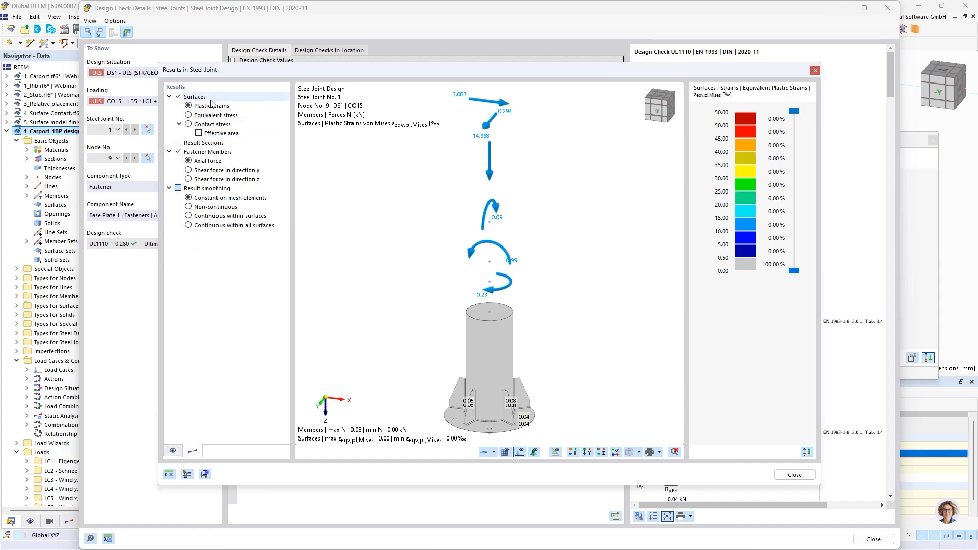
click(189, 124)
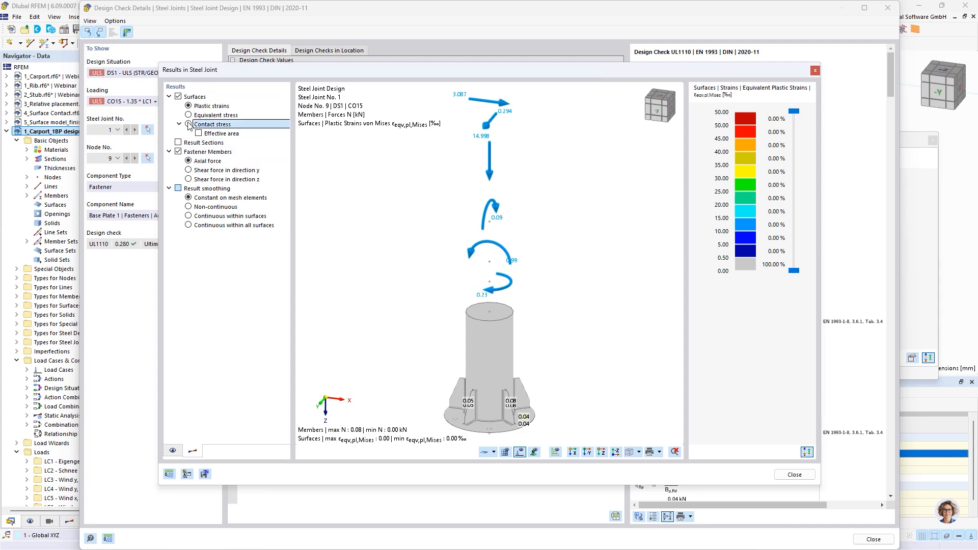
Step: Examine the contact stress distribution across the base plate up close, and close the joint results and design check details
scroll(525, 387, up, 5)
middle_drag(525, 386, 557, 199)
scroll(557, 199, up, 2)
scroll(576, 248, up, 2)
scroll(495, 243, up, 1)
middle_drag(495, 244, 590, 208)
scroll(586, 187, down, 3)
scroll(586, 187, up, 2)
scroll(590, 208, down, 1)
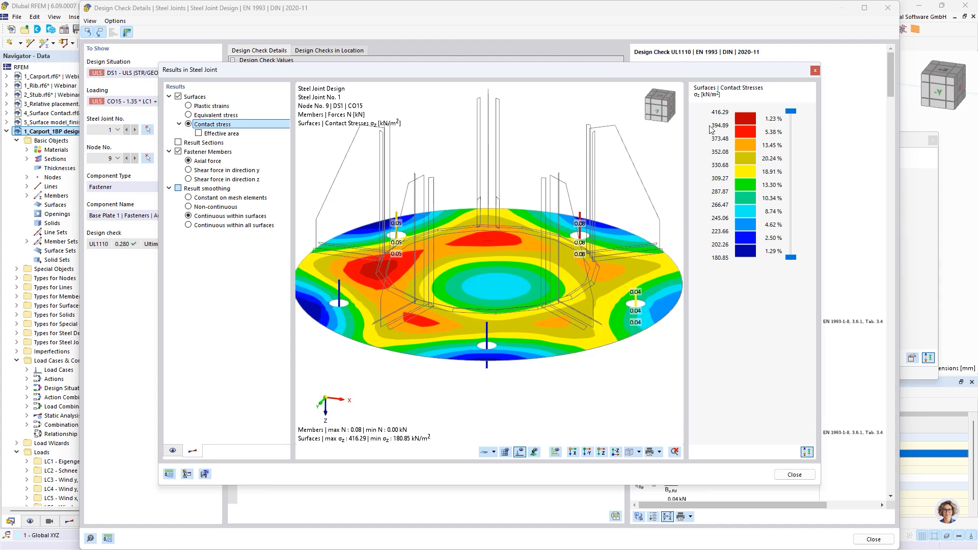
click(796, 475)
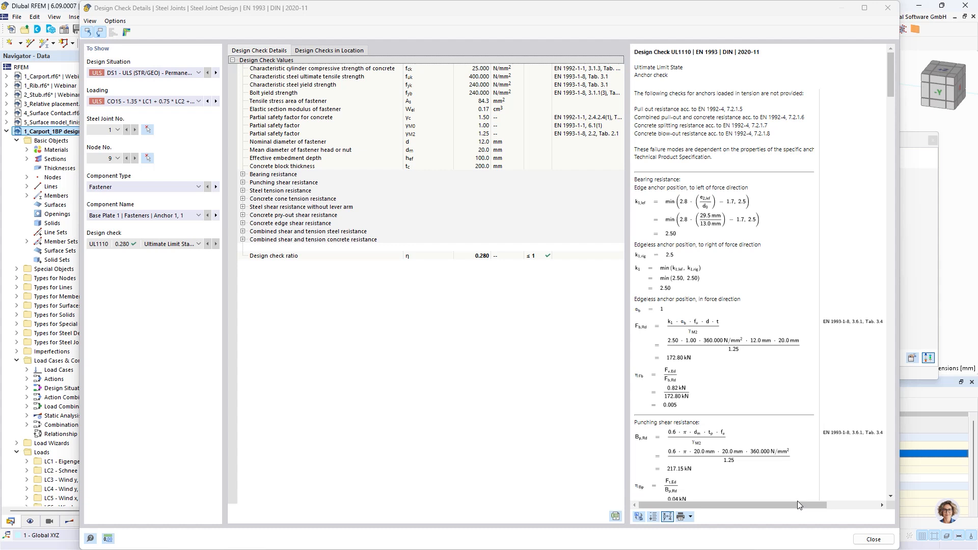
click(874, 541)
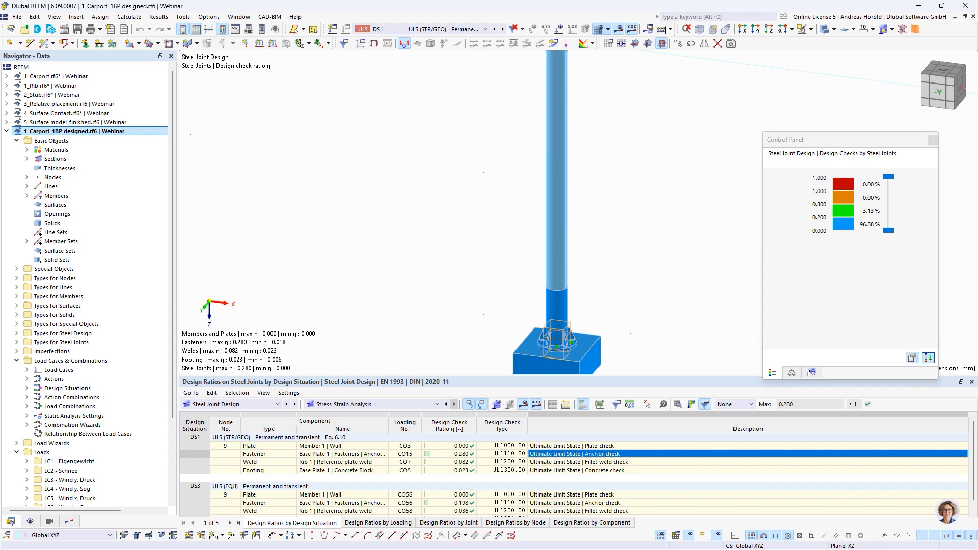
Step: Switch back to the presentation and advance to the Joint-Structure Interaction slide
key(alt+Tab)
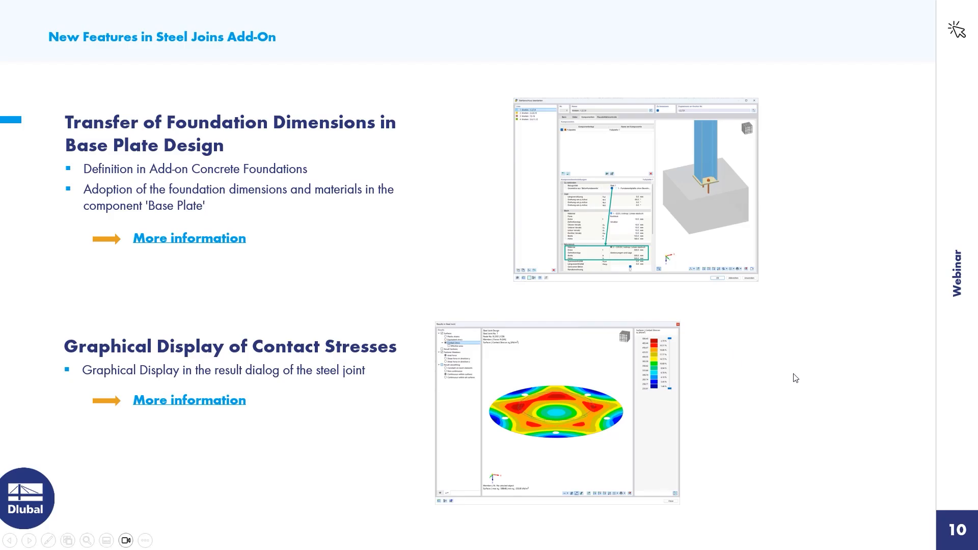
click(814, 377)
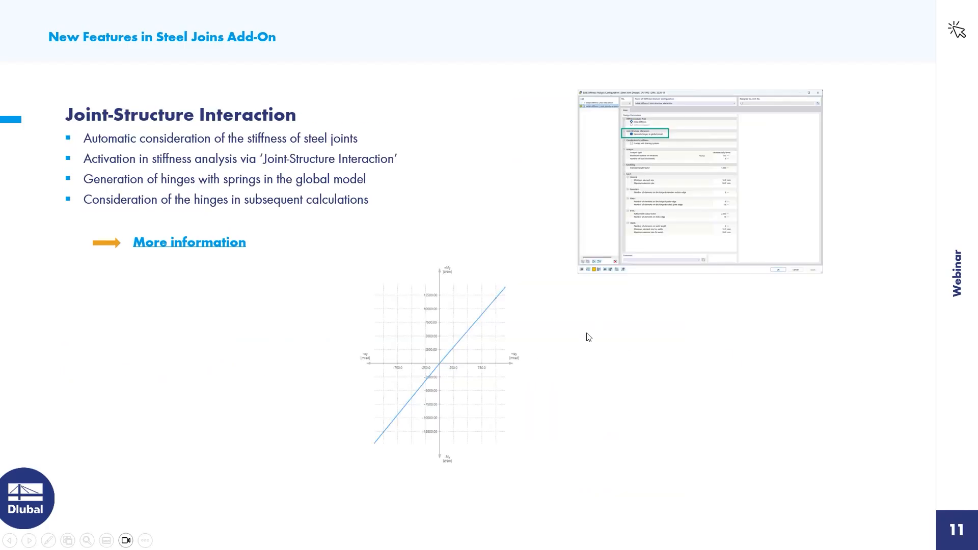
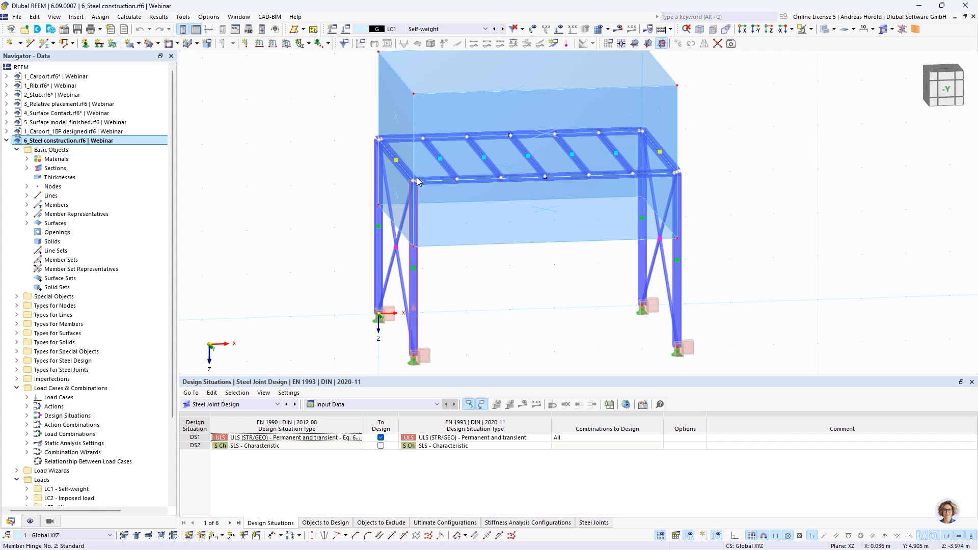
Step: Display the loads on the steel structure for load case LC2 Imposed load and hide the model's surfaces
scroll(547, 185, down, 1)
middle_drag(546, 185, 556, 262)
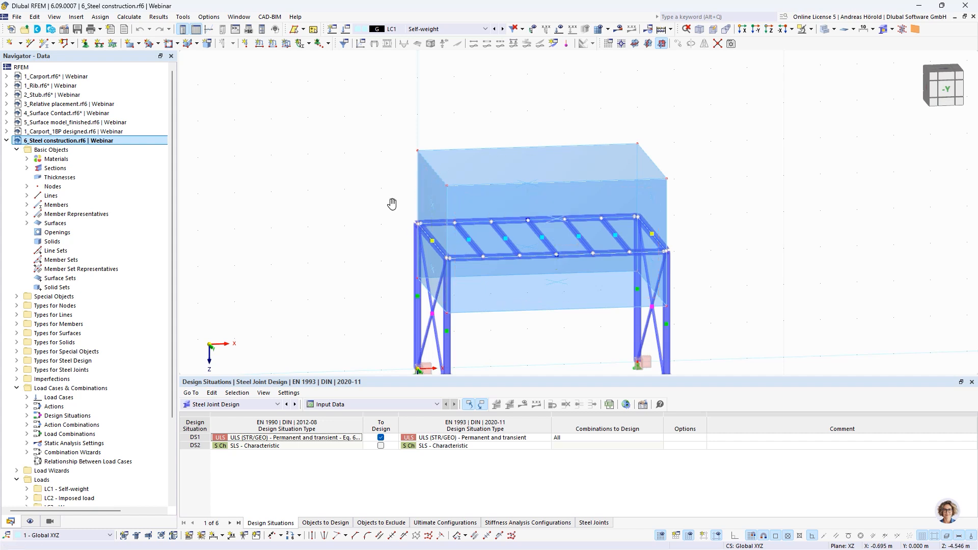
middle_drag(391, 203, 397, 141)
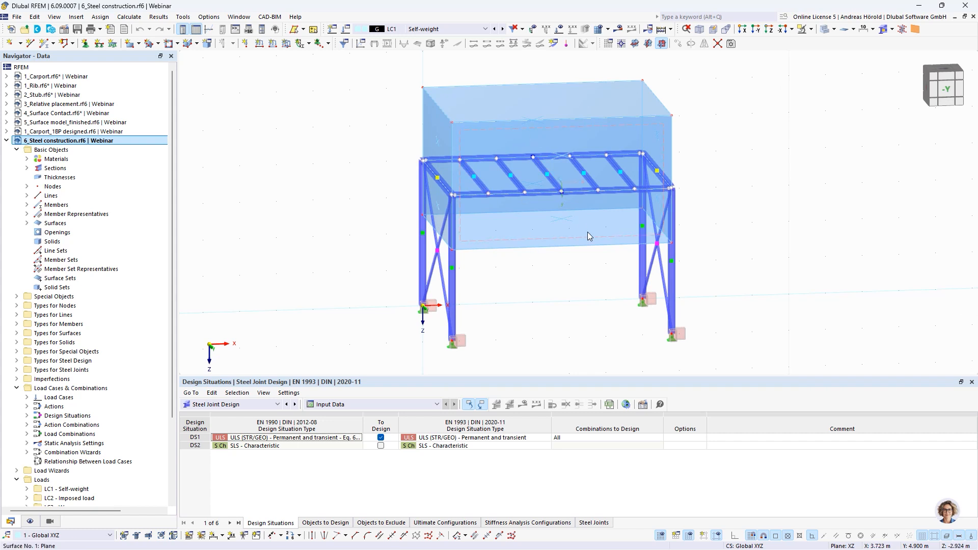
ctrl+middle_drag(582, 279, 583, 267)
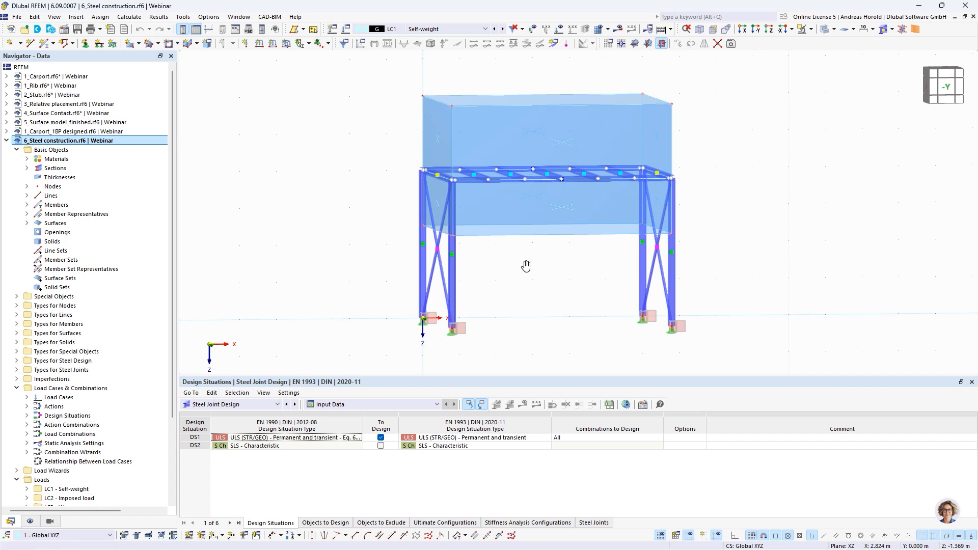
ctrl+middle_drag(524, 265, 524, 283)
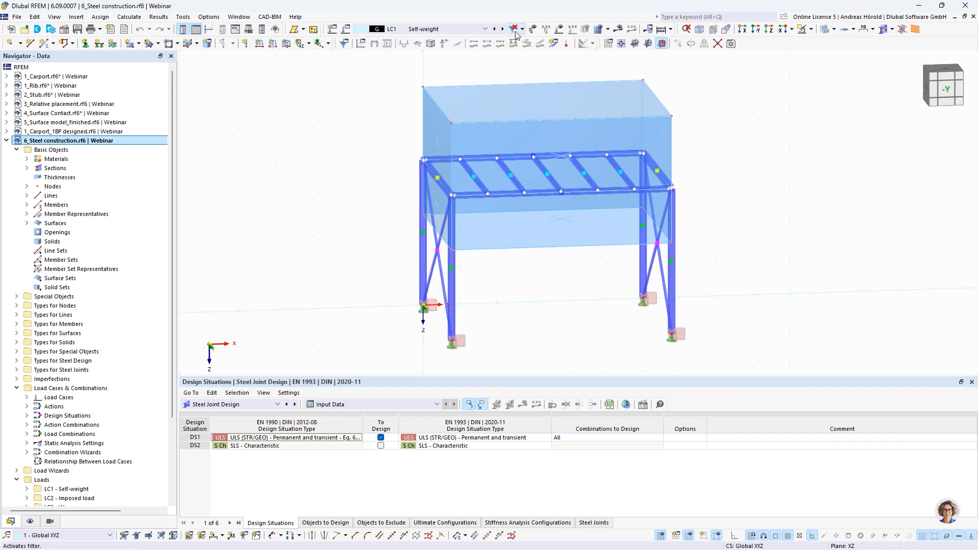
click(558, 29)
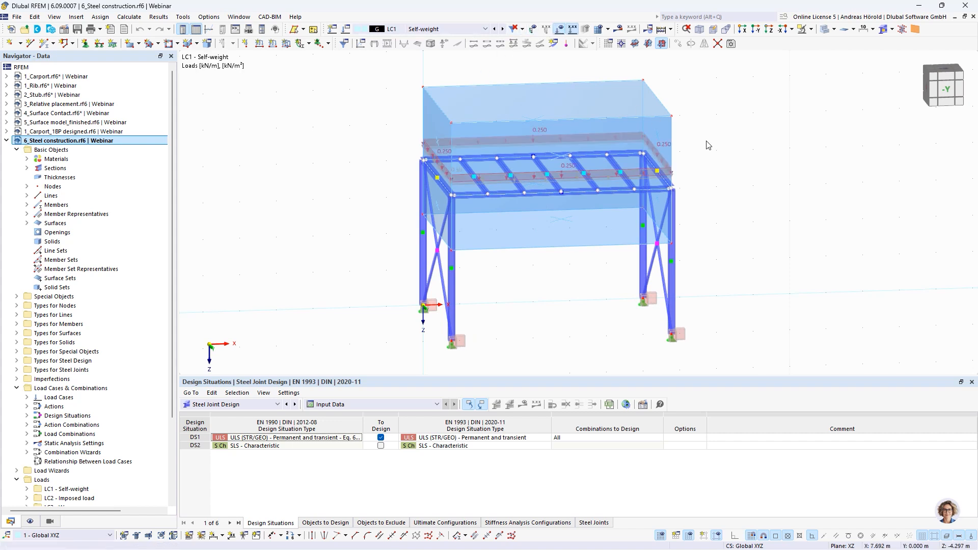
click(502, 29)
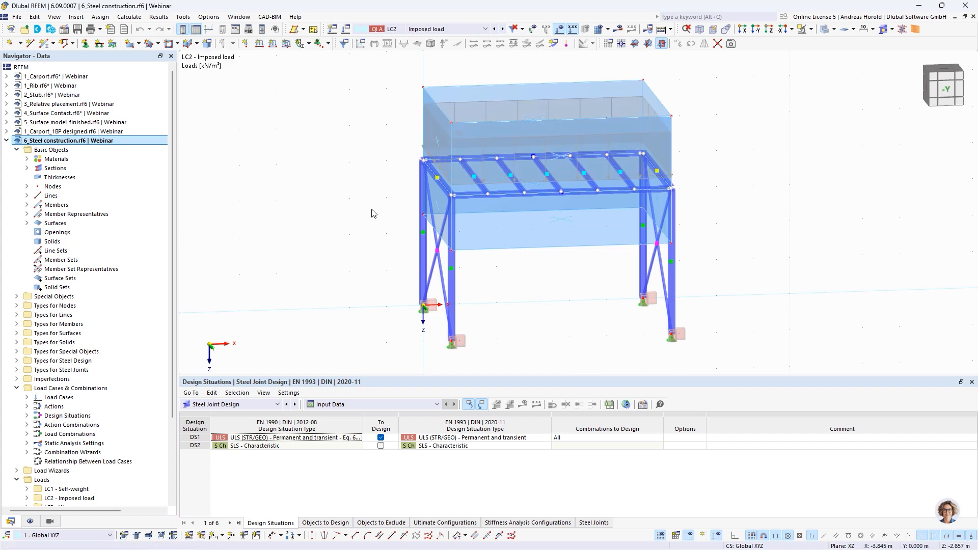
click(37, 522)
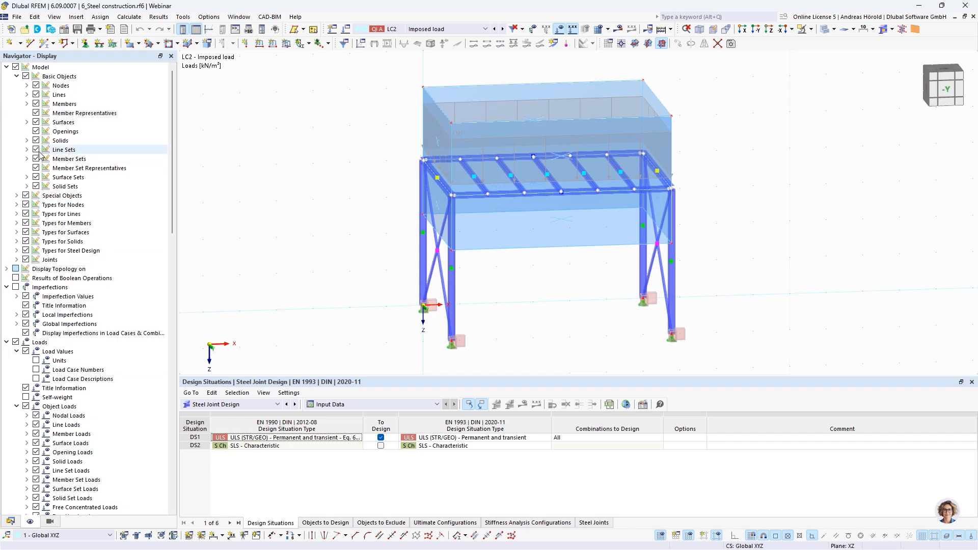
click(36, 123)
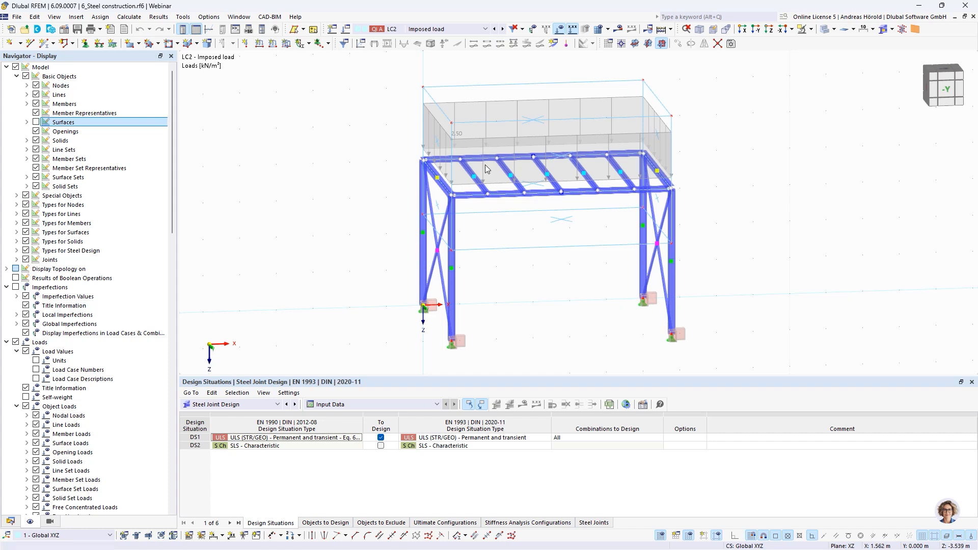
Step: Step through wind load cases LC3 Wy and LC4 Wx to design situation DS1, and review the list of load combinations
click(502, 30)
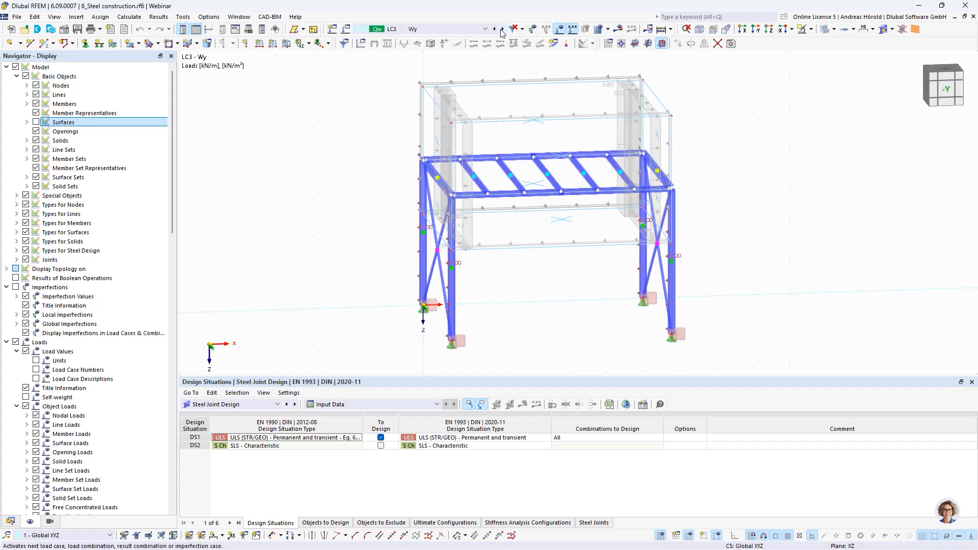
click(502, 30)
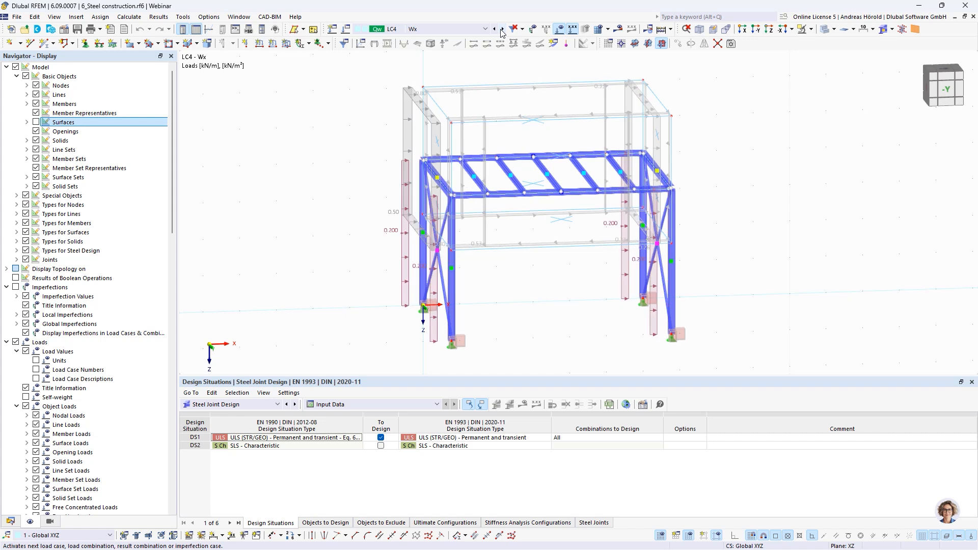
click(502, 29)
click(456, 30)
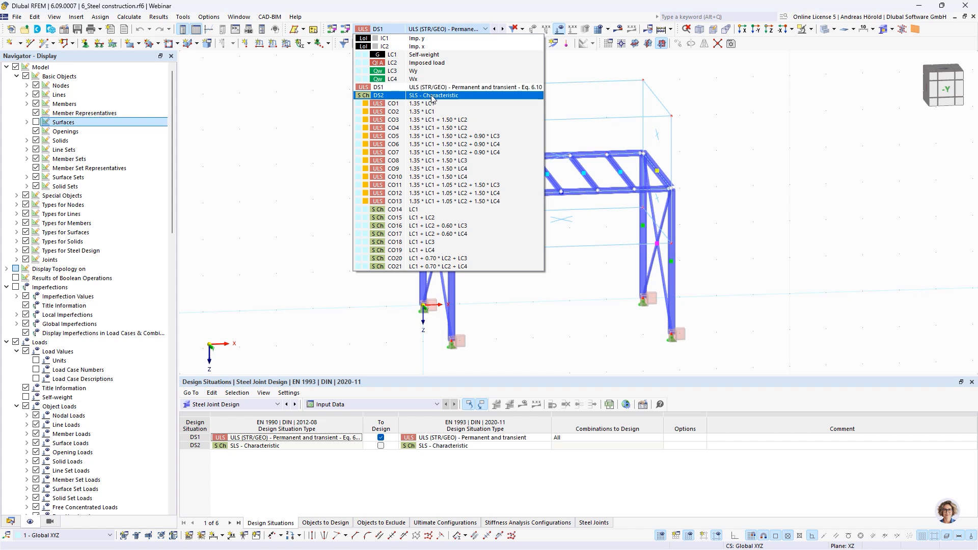
click(712, 140)
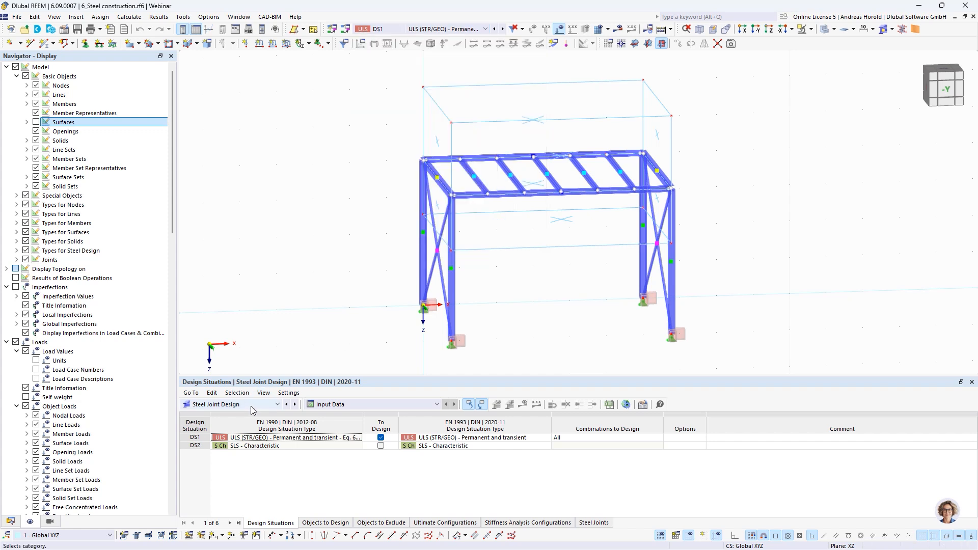
Step: Show the Steel Design results for Design Ratios on Members and enlarge the results table
click(227, 405)
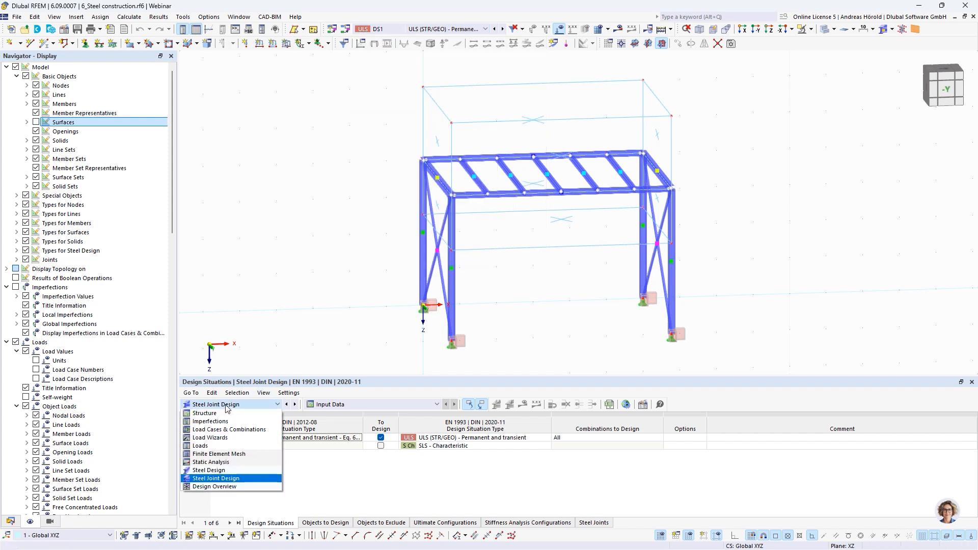
click(233, 470)
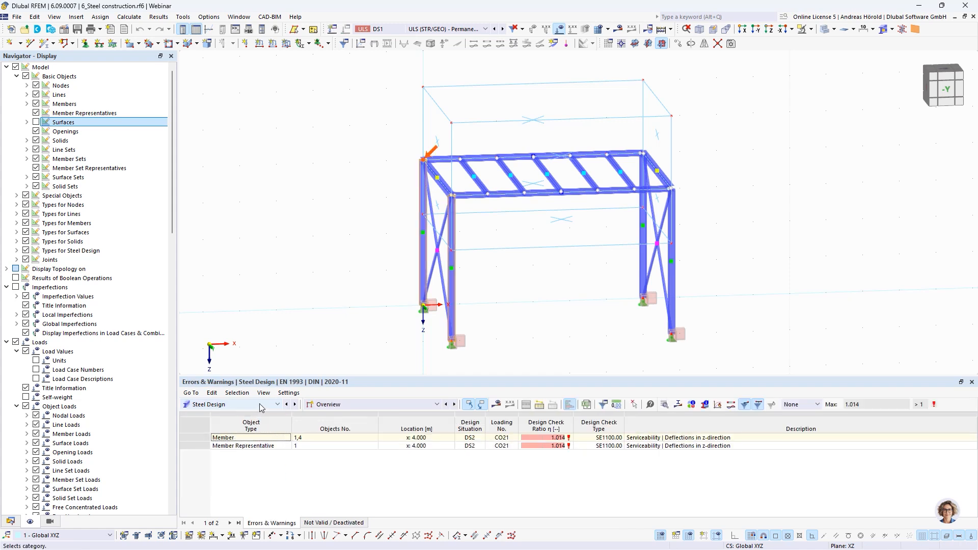
click(340, 408)
click(350, 428)
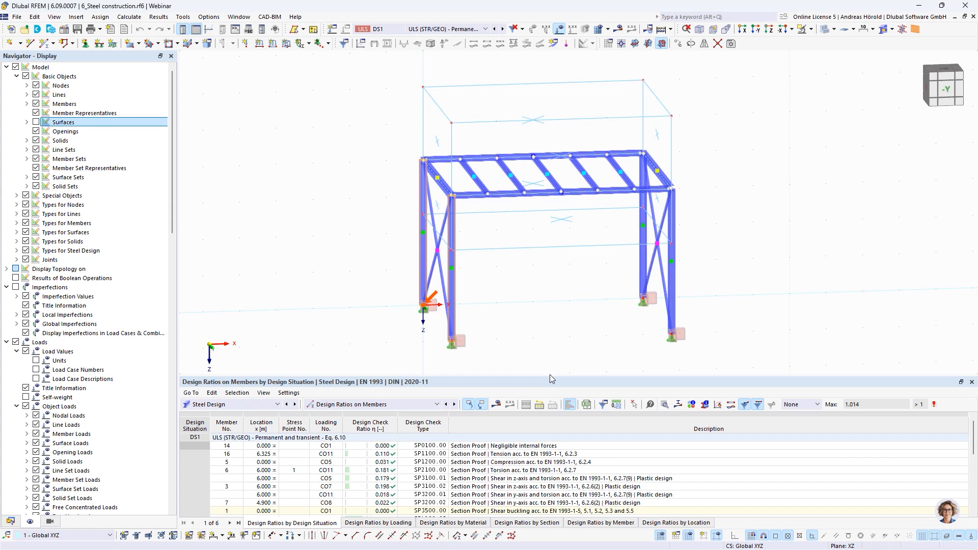
drag(549, 378, 545, 312)
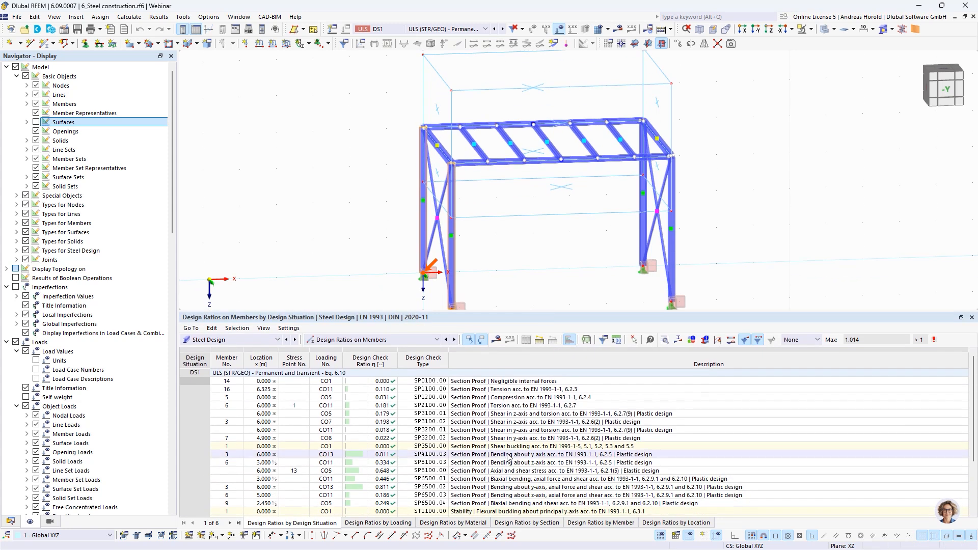
Step: List the member design ratios by section and examine the governing checks, including the HE 180 B deflection in z-direction
click(524, 523)
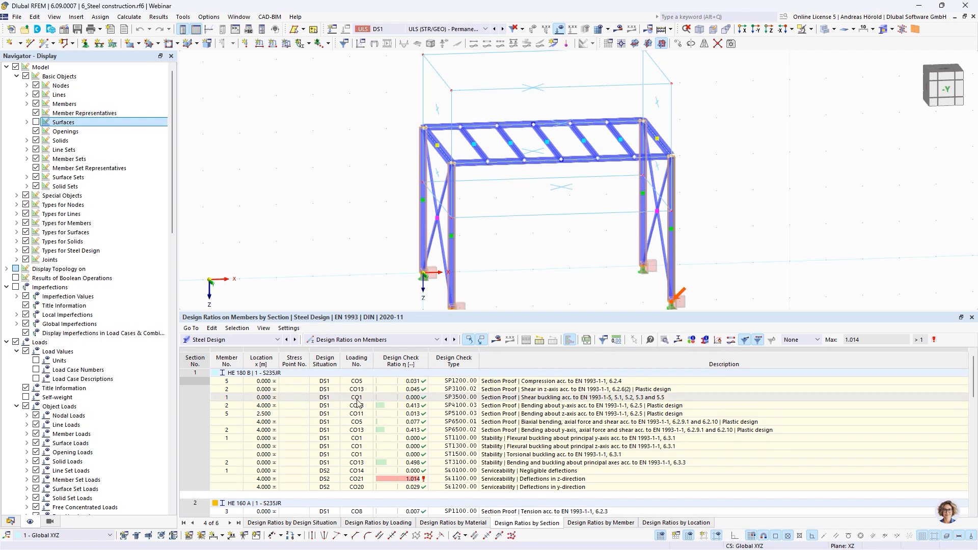
scroll(441, 420, down, 5)
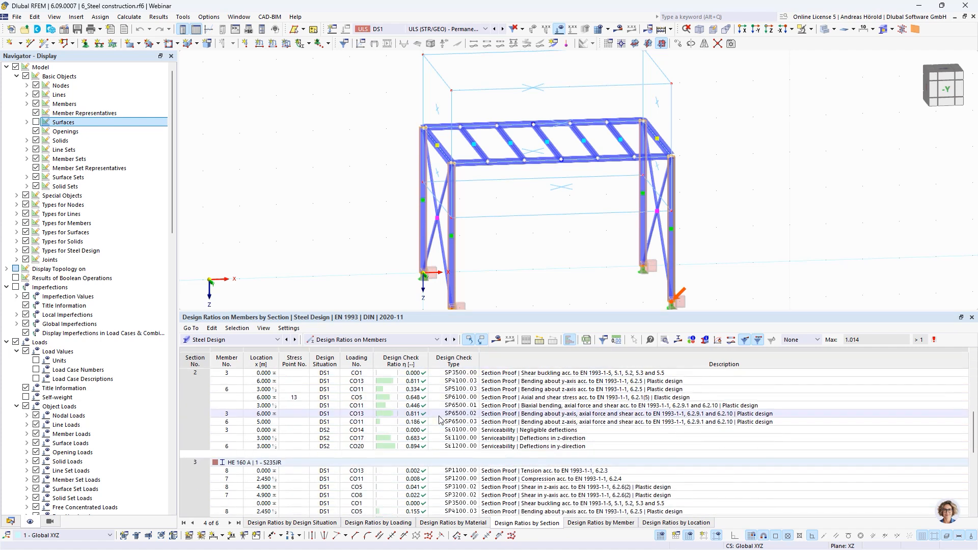
scroll(441, 420, up, 4)
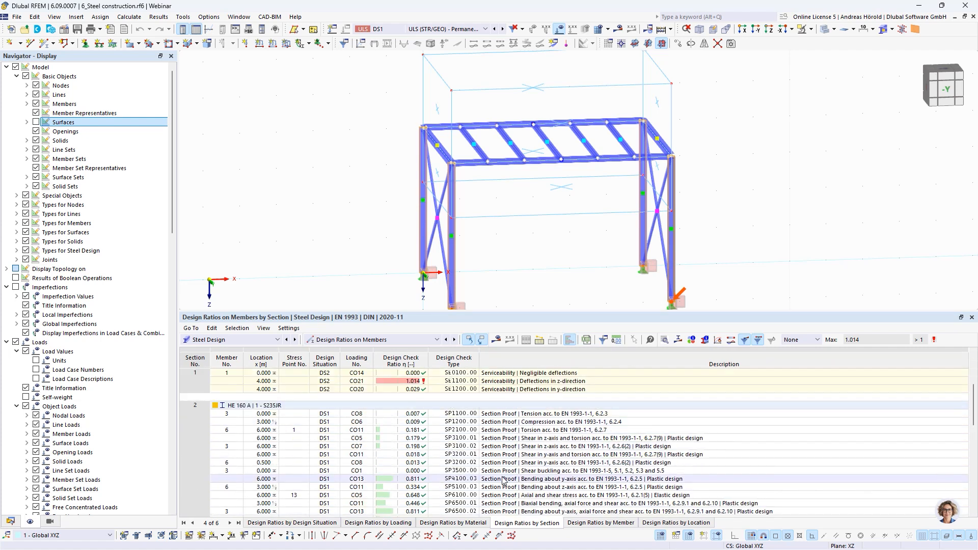
click(443, 479)
scroll(474, 423, down, 10)
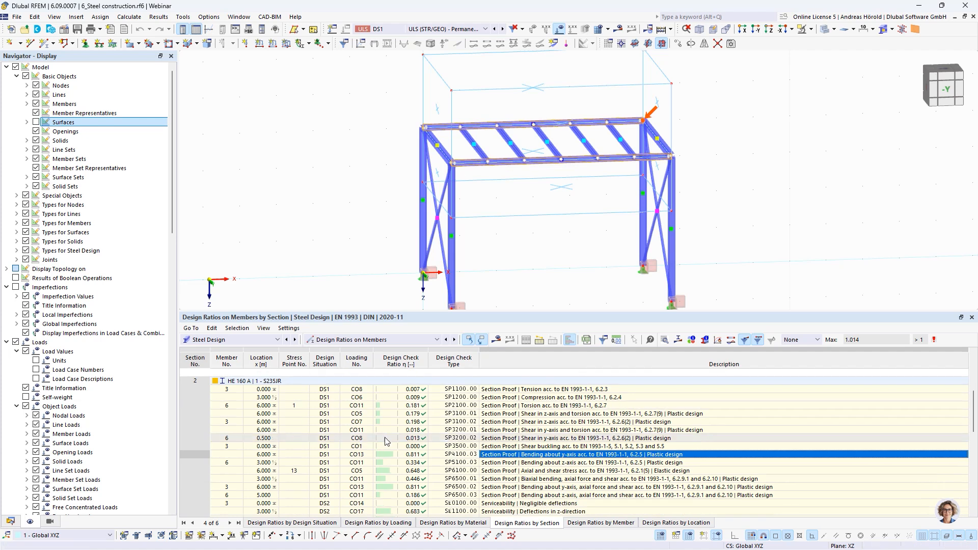
click(471, 398)
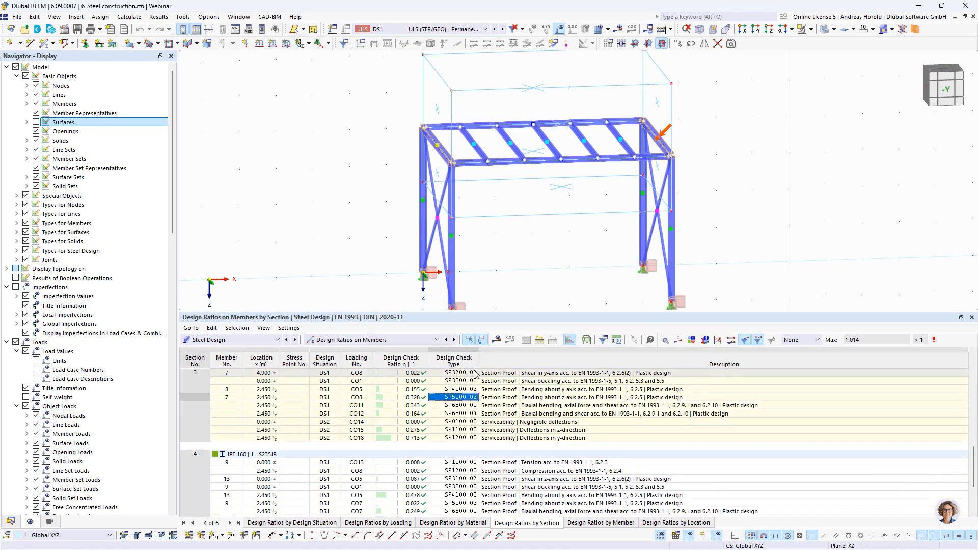
scroll(530, 458, down, 3)
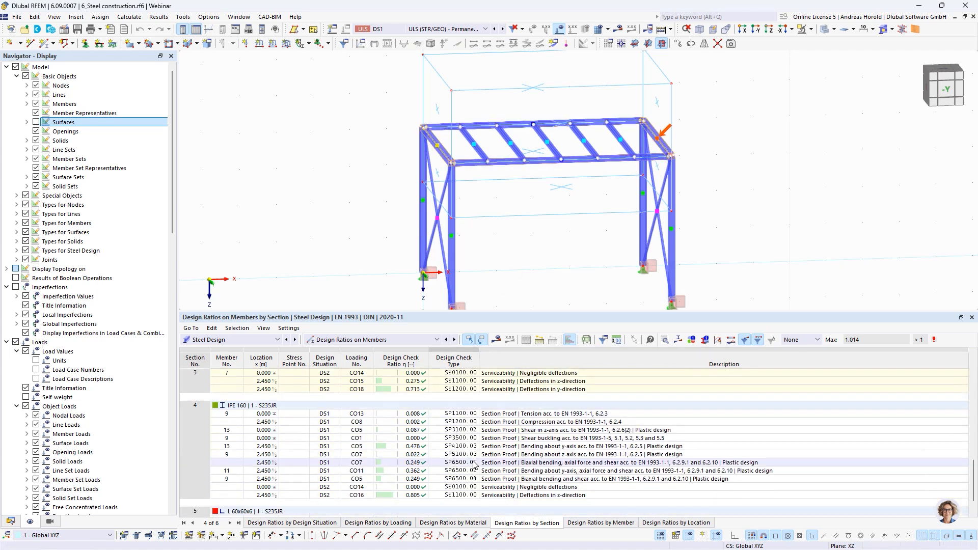
scroll(535, 472, up, 15)
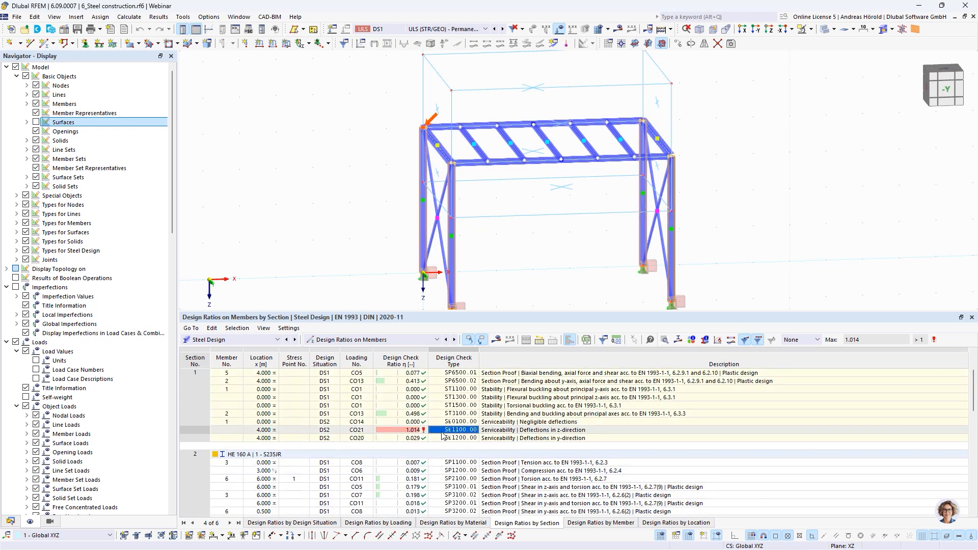
scroll(442, 434, up, 2)
click(441, 479)
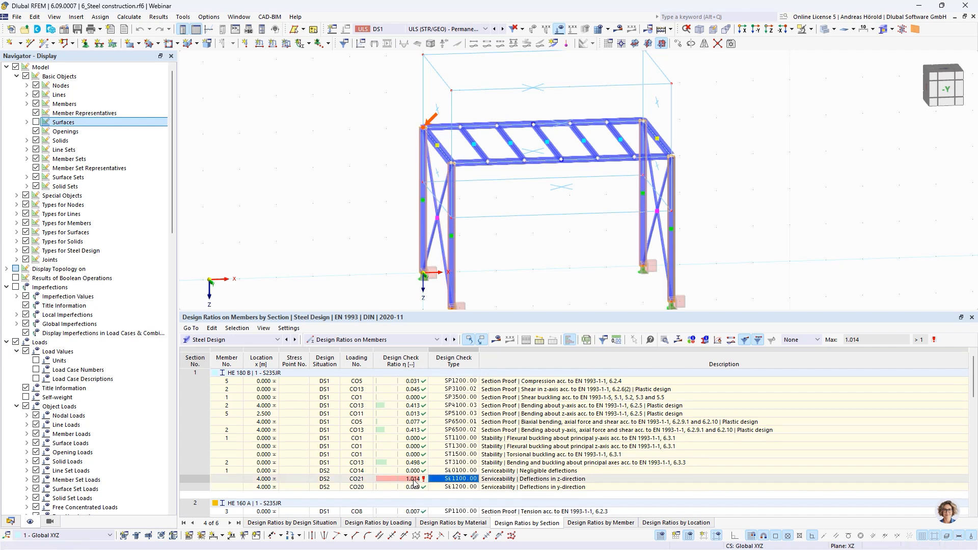
Step: Reduce the results table height and start a new steel joint at node No. 6 at the upper frame corner
drag(535, 310, 534, 363)
click(532, 310)
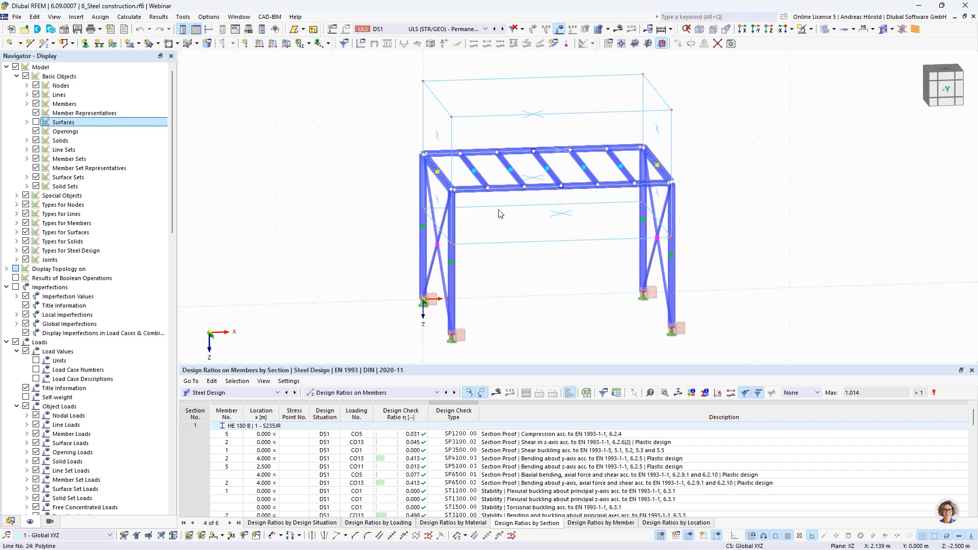
right_click(453, 194)
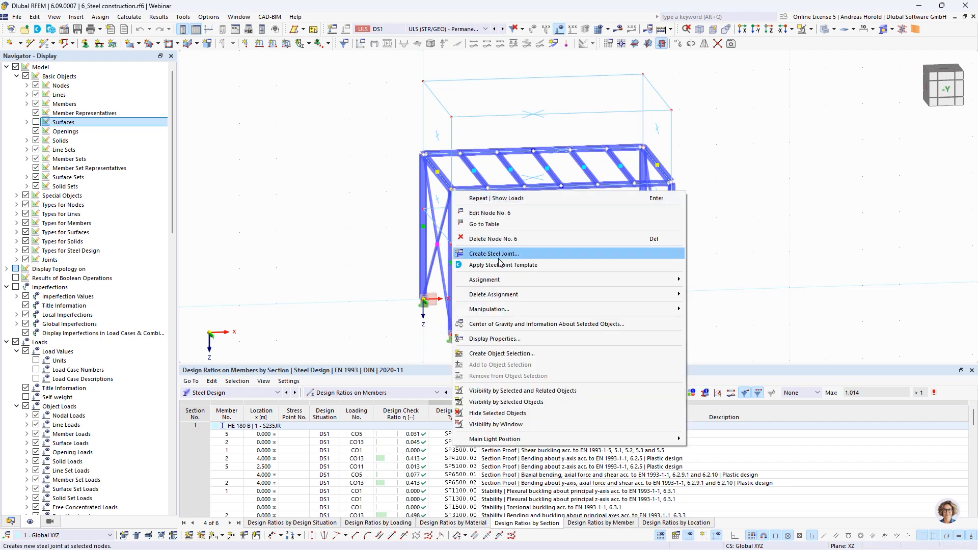
click(499, 254)
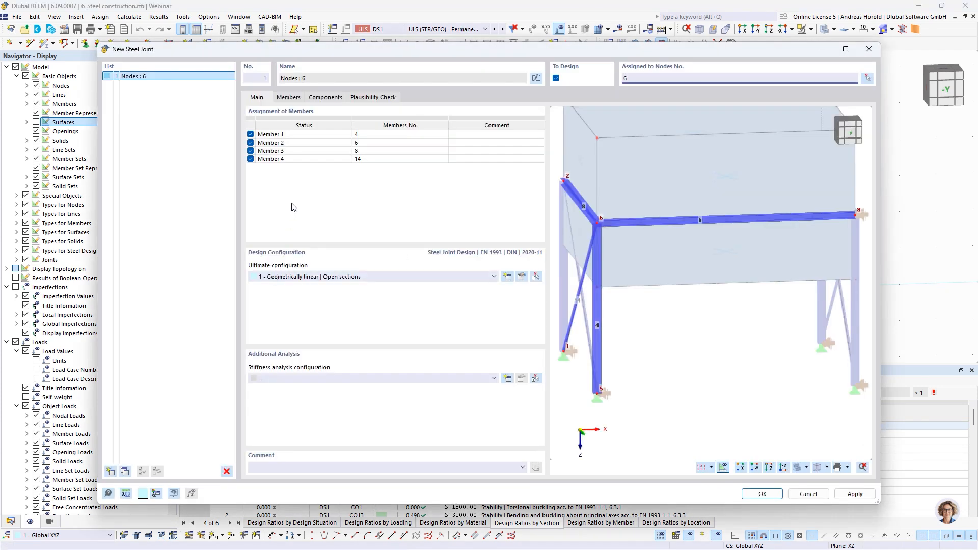
Step: Rename Member 1 as Column and Member 2 as Beam in the new joint's member assignment
click(272, 136)
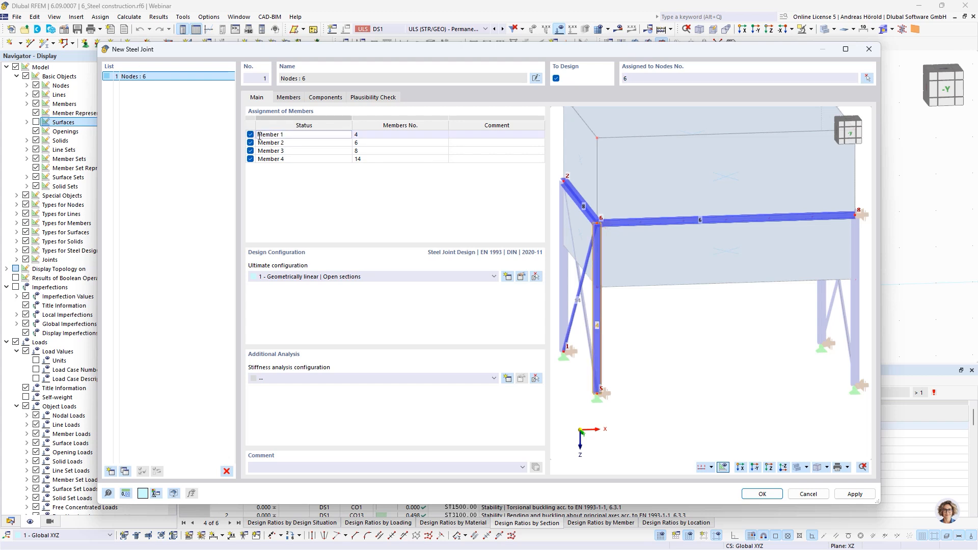
drag(259, 136, 273, 136)
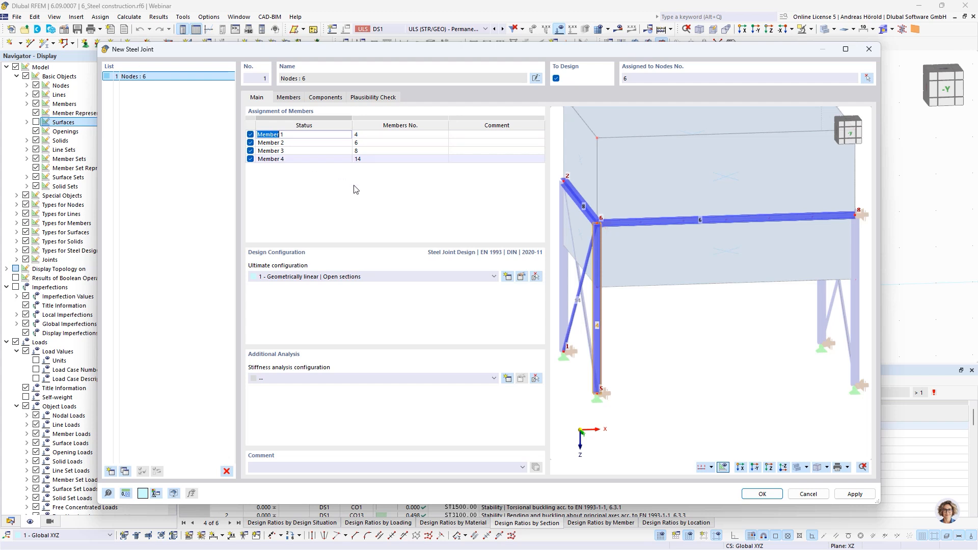
text(Column)
click(268, 144)
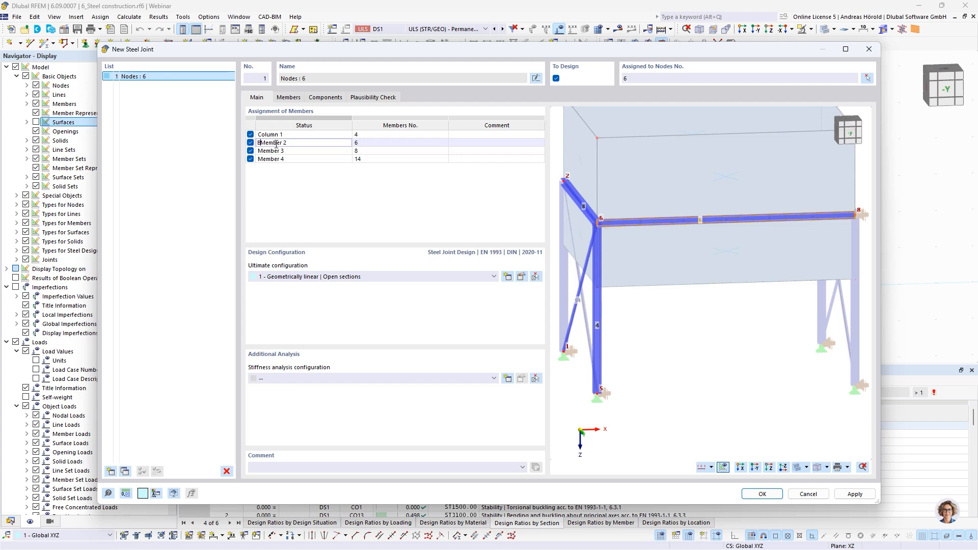
text(eam)
key(Delete)
key(Delete)
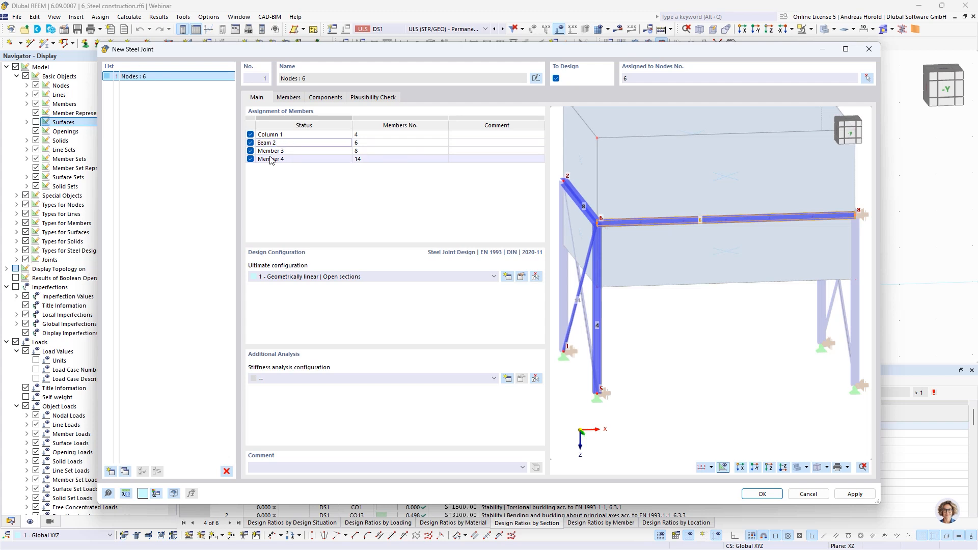
click(289, 136)
click(287, 134)
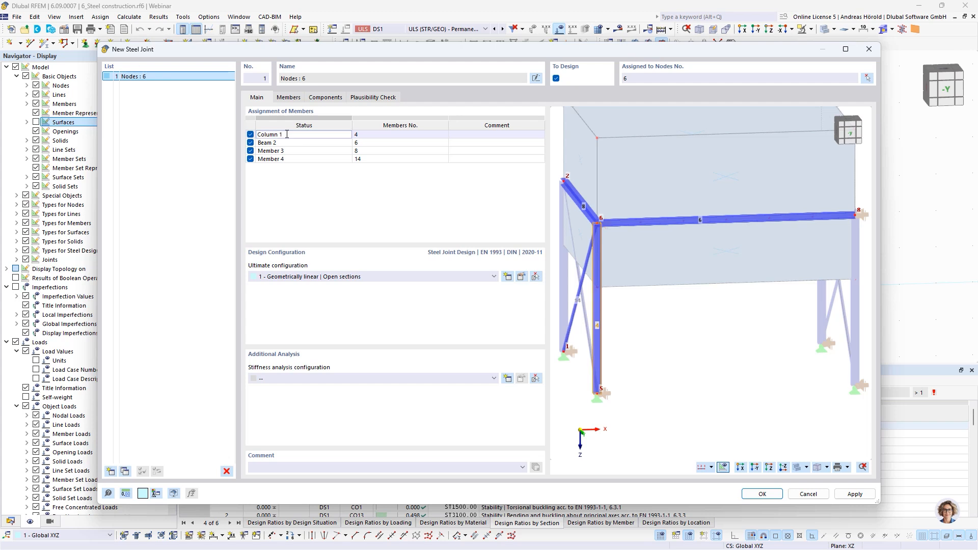
click(281, 143)
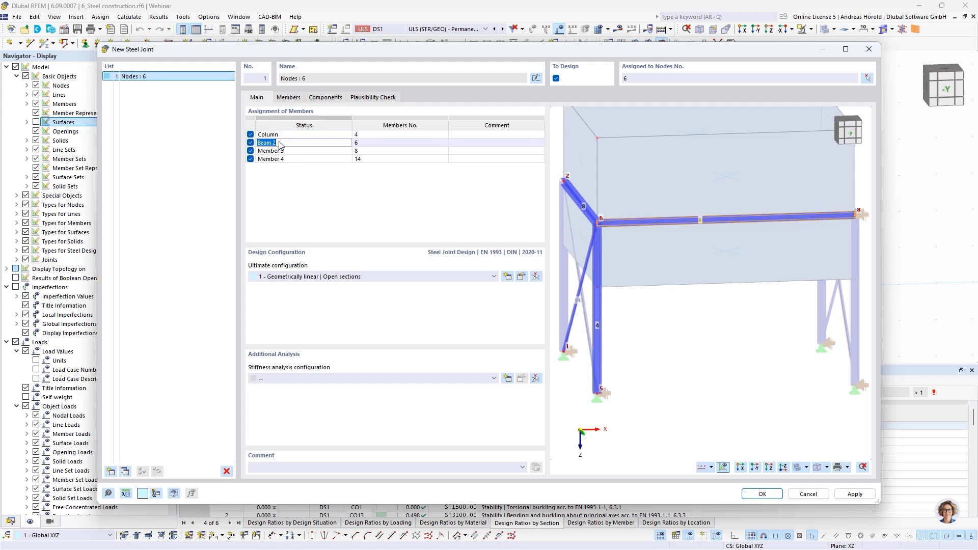
Step: Exclude Member 3 and Member 4 from the new steel joint
click(280, 151)
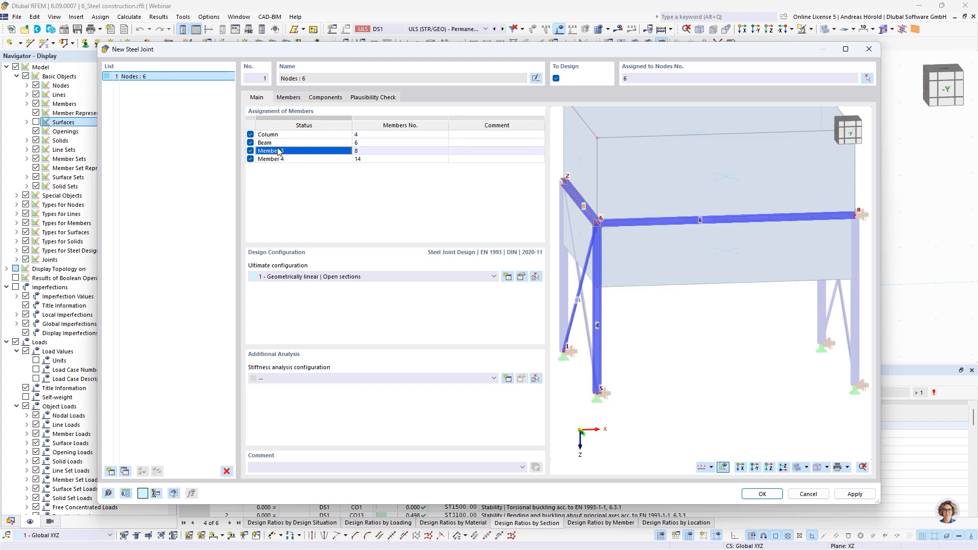
click(250, 151)
click(252, 161)
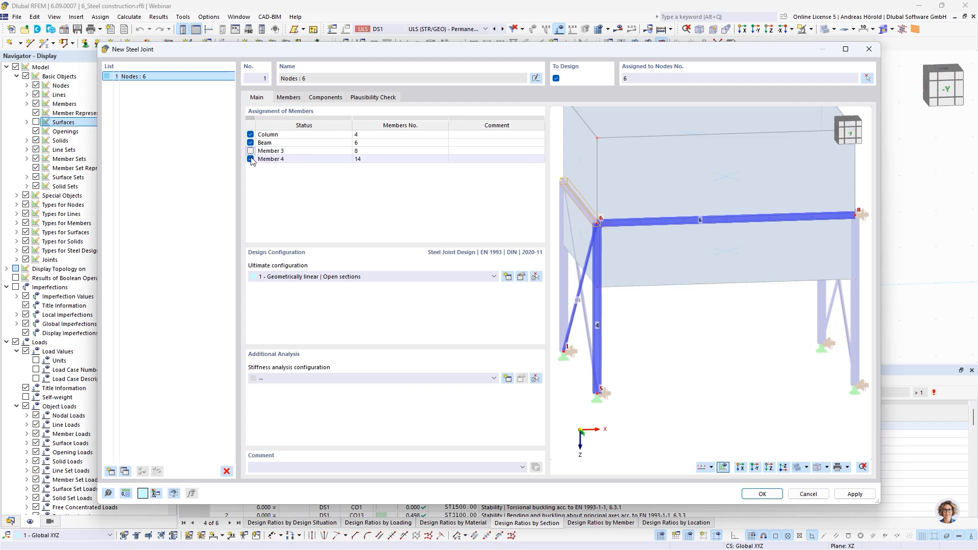
Step: Exclude Member 4 from the joint and assign the stiffness analysis configuration 2 - Initial stiffness | Joint-structure interaction
click(250, 159)
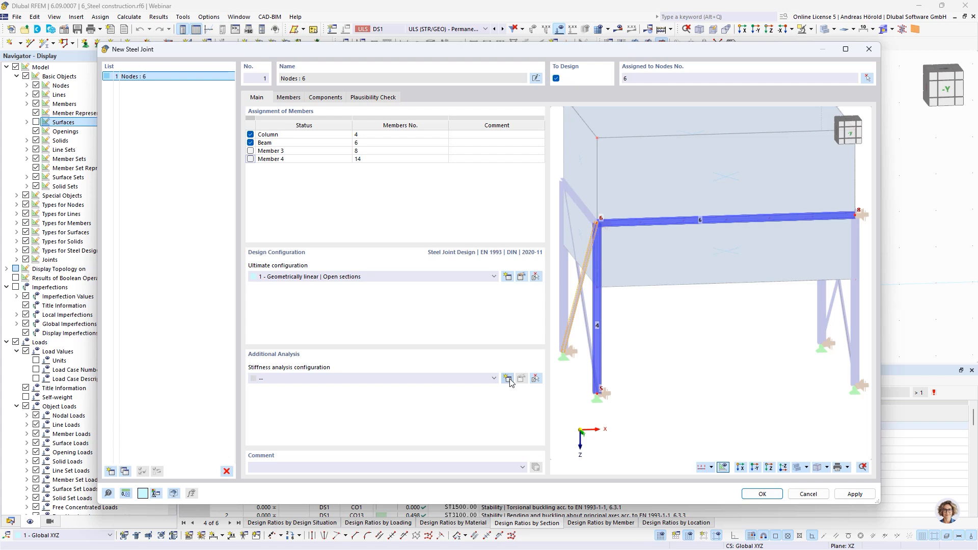
click(494, 380)
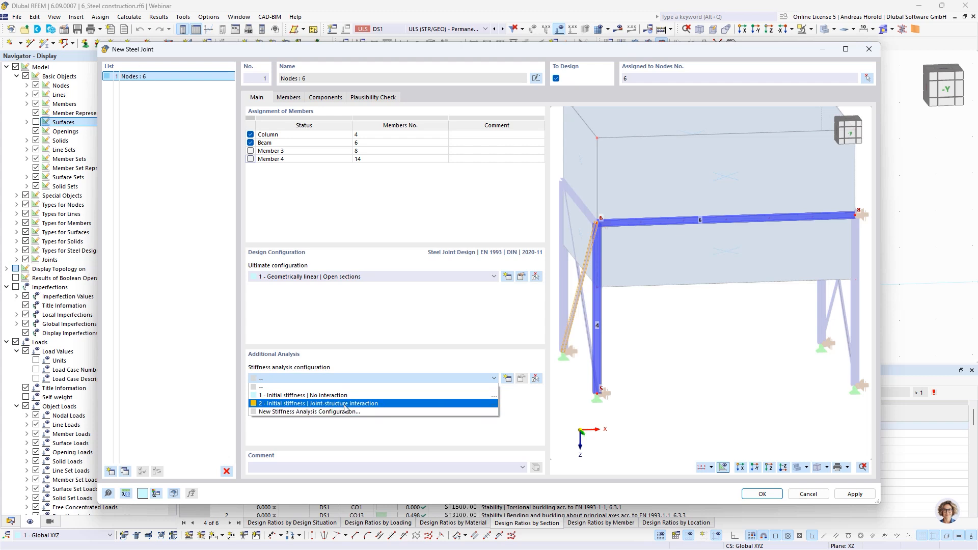
click(367, 405)
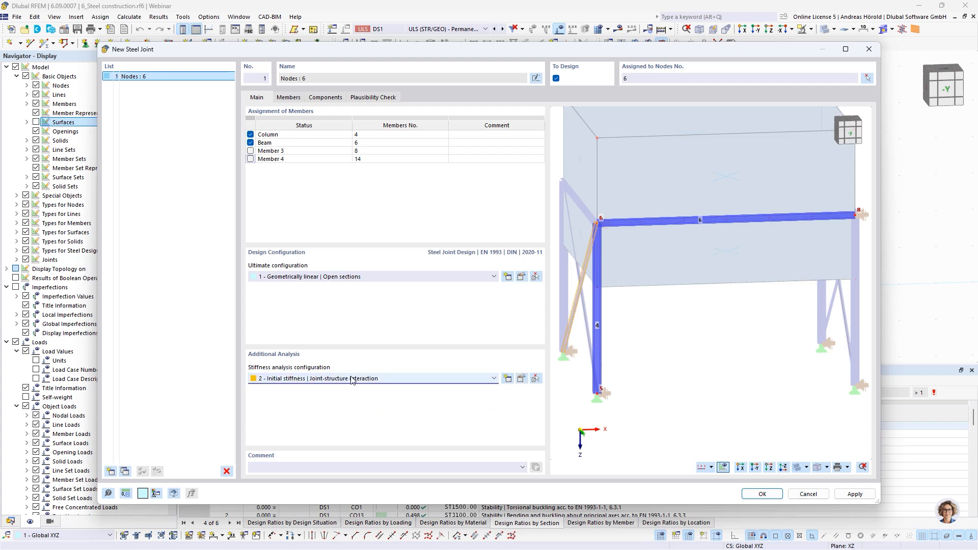
click(521, 379)
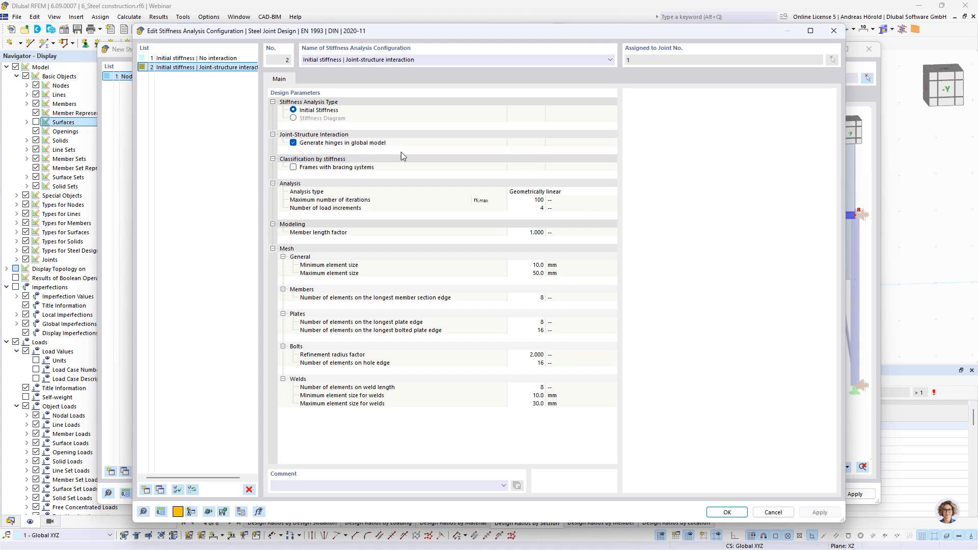
click(727, 512)
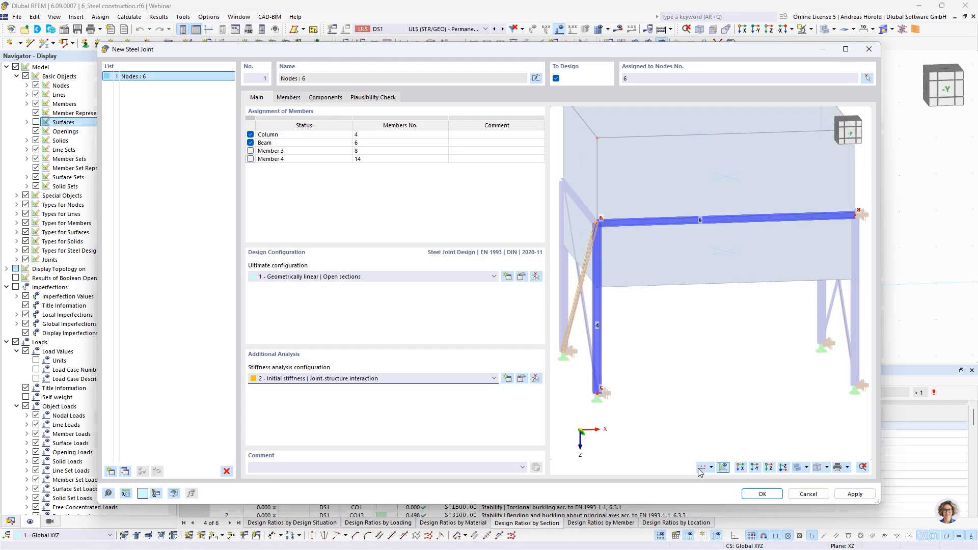
Step: Activate the stiffness analysis of the Beam member for N, My and Mz
click(288, 98)
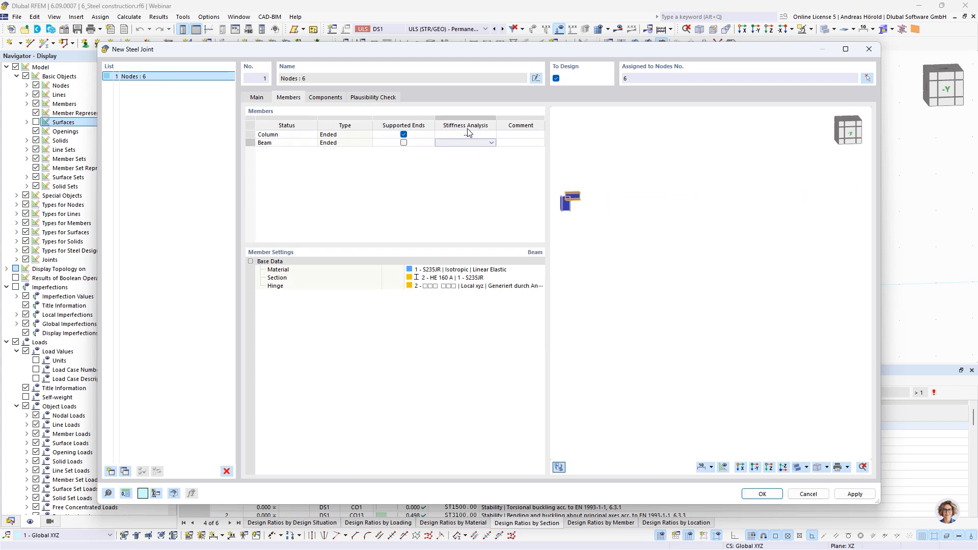
click(490, 137)
click(491, 142)
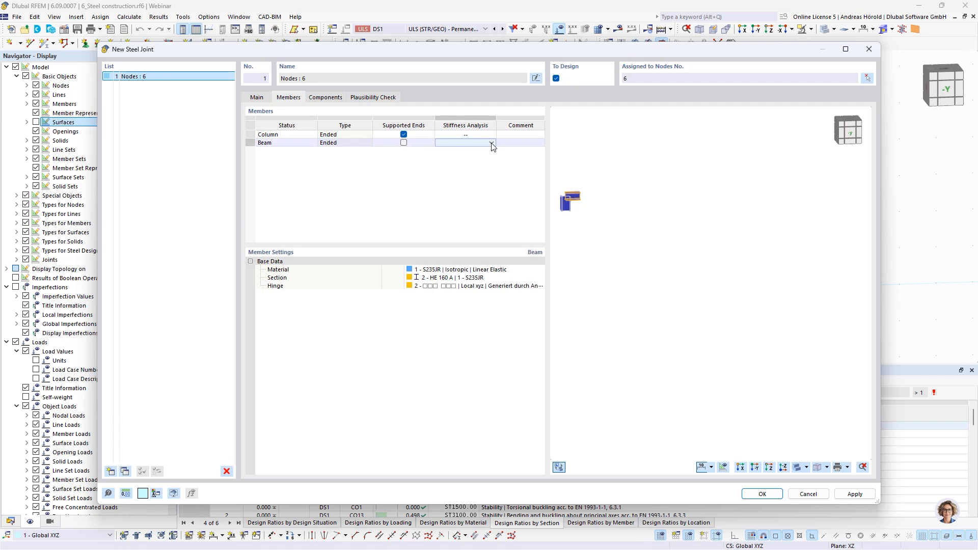
click(490, 143)
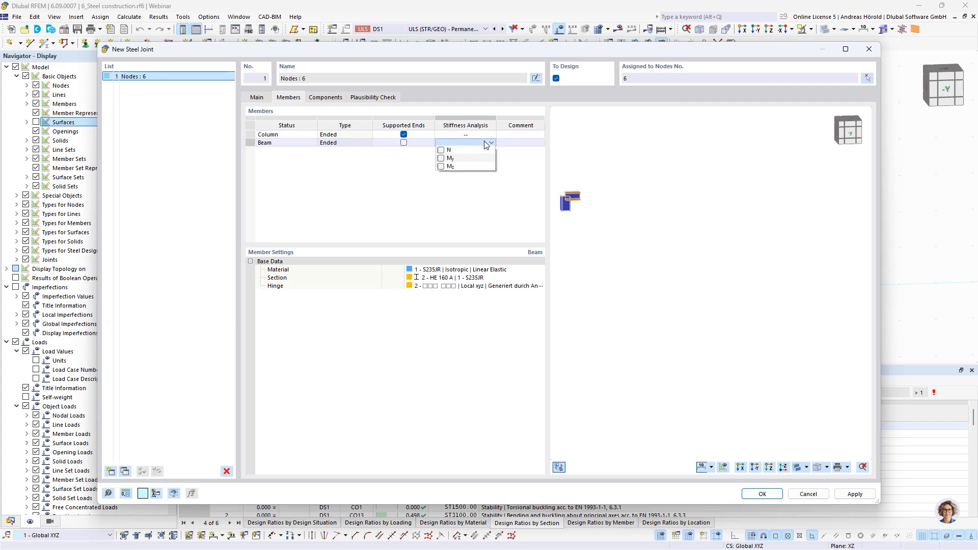
click(441, 159)
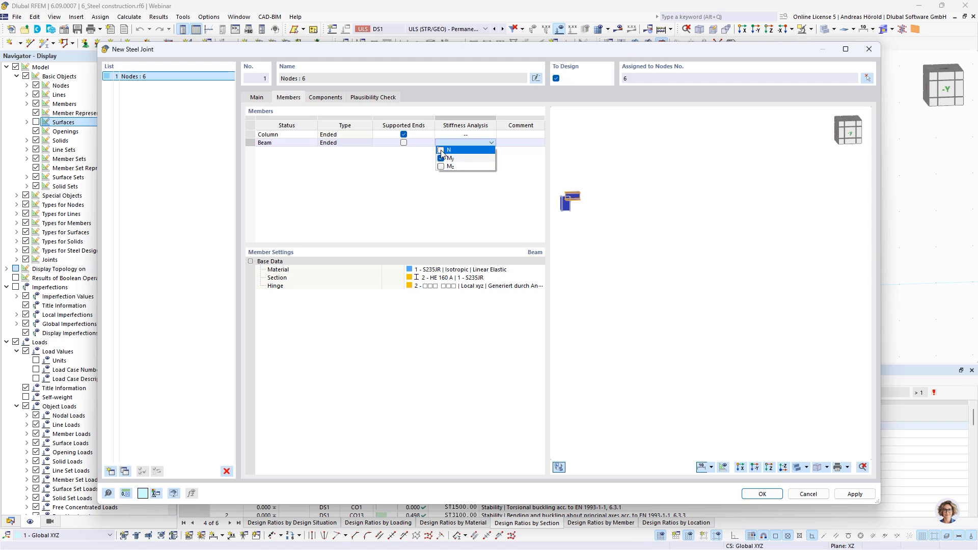
click(441, 151)
click(440, 167)
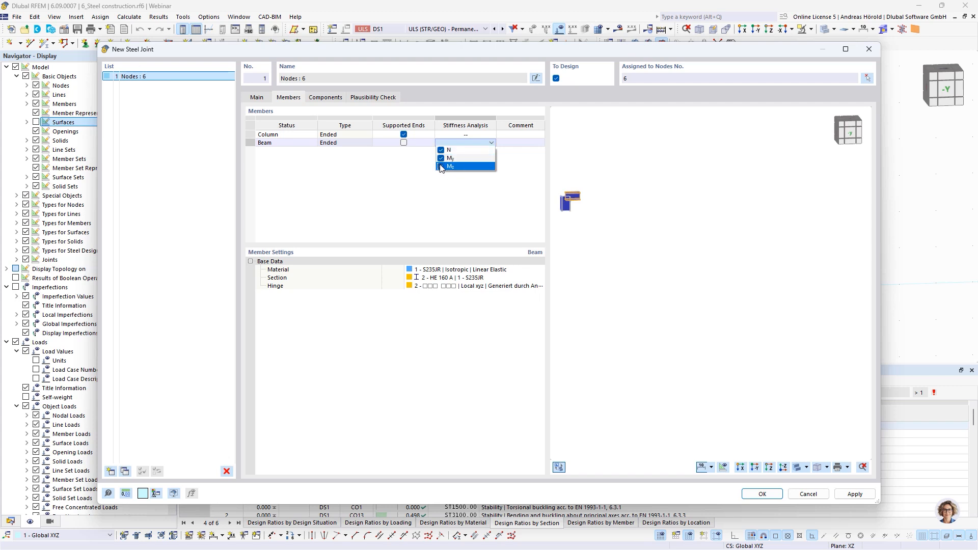
click(455, 183)
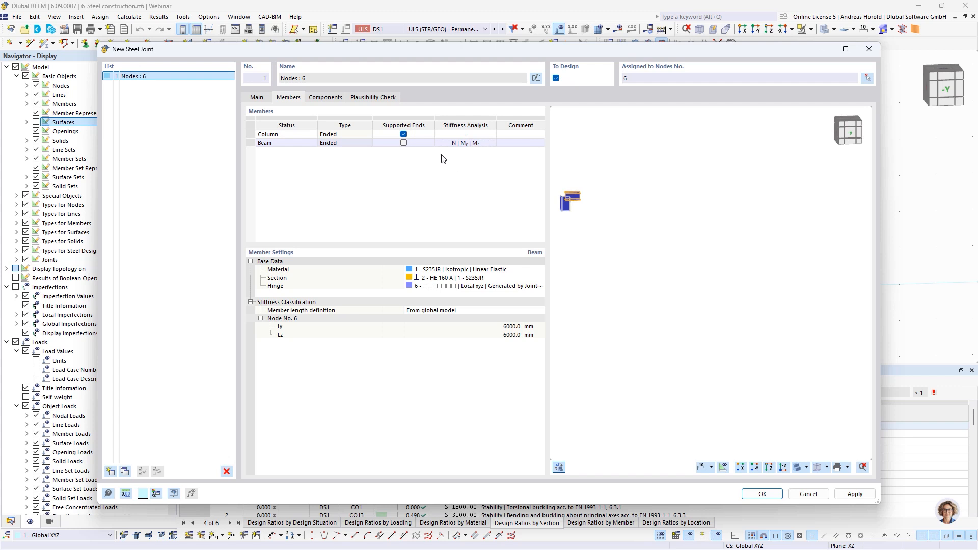
Step: Open the joint template library from the joint's component definition
scroll(595, 217, up, 3)
middle_drag(590, 210, 775, 252)
scroll(743, 226, up, 7)
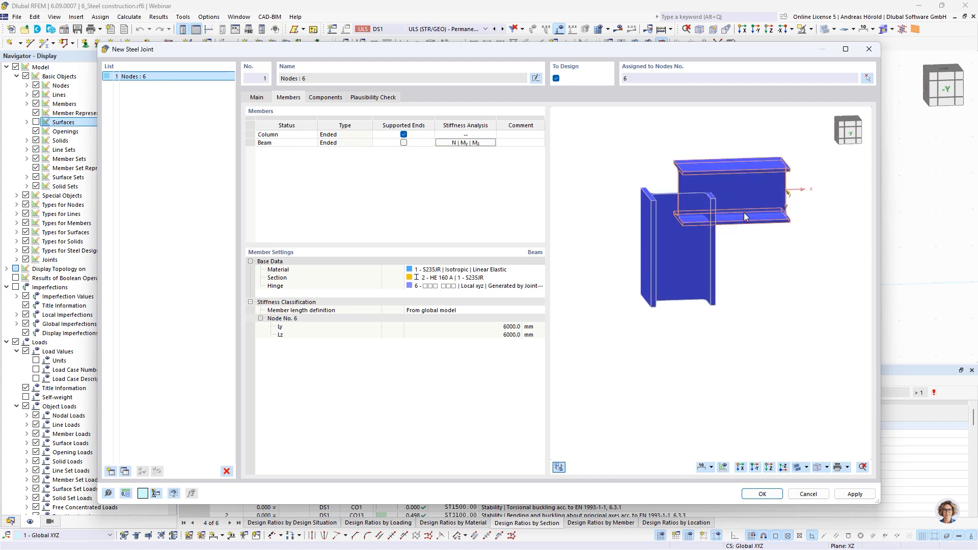
middle_drag(743, 213, 758, 288)
click(332, 98)
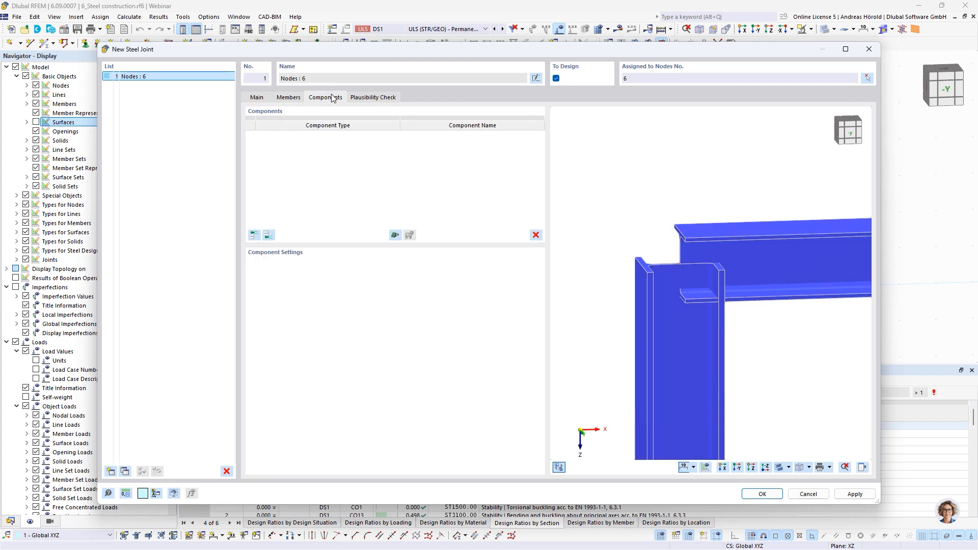
click(394, 235)
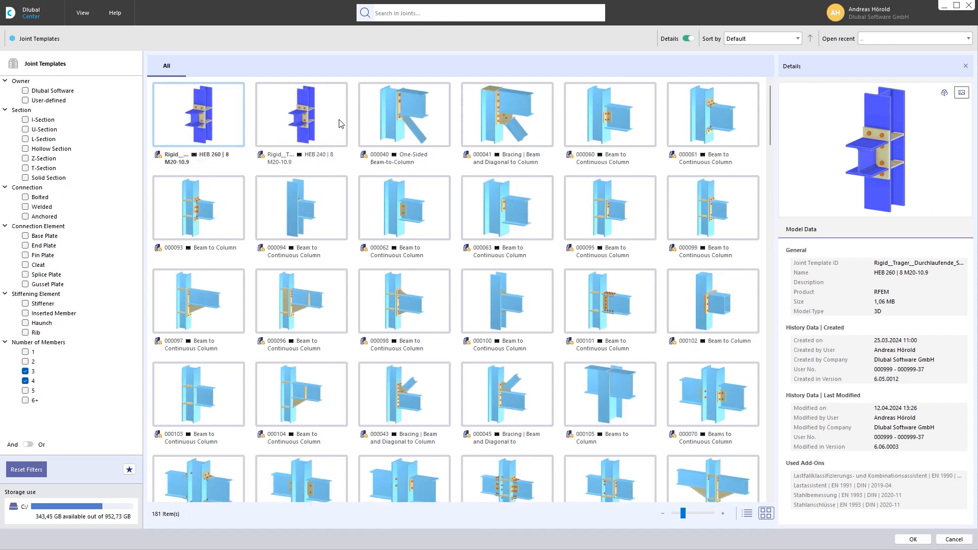
Step: Filter the joint templates to owner Dlubal Software, I-Section and 2 members only
click(24, 90)
click(24, 90)
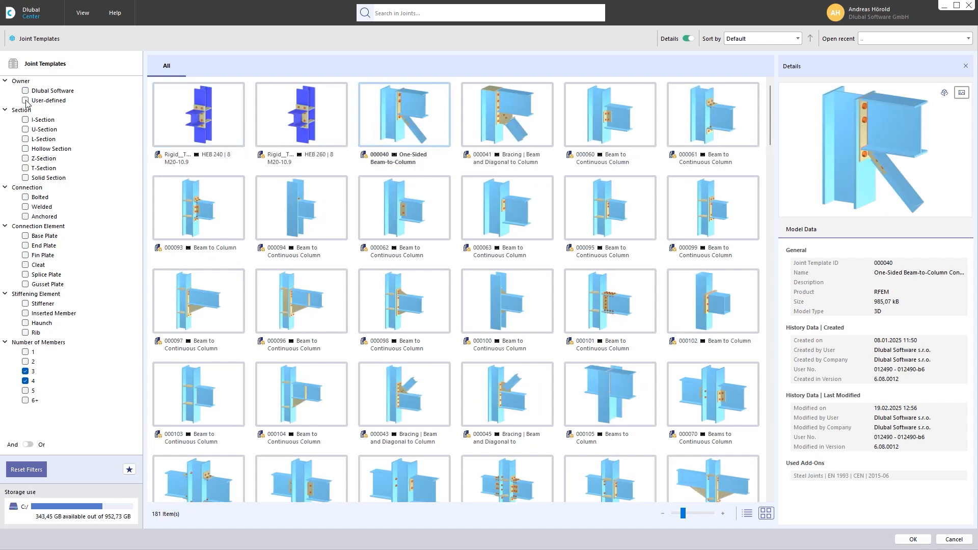
click(25, 100)
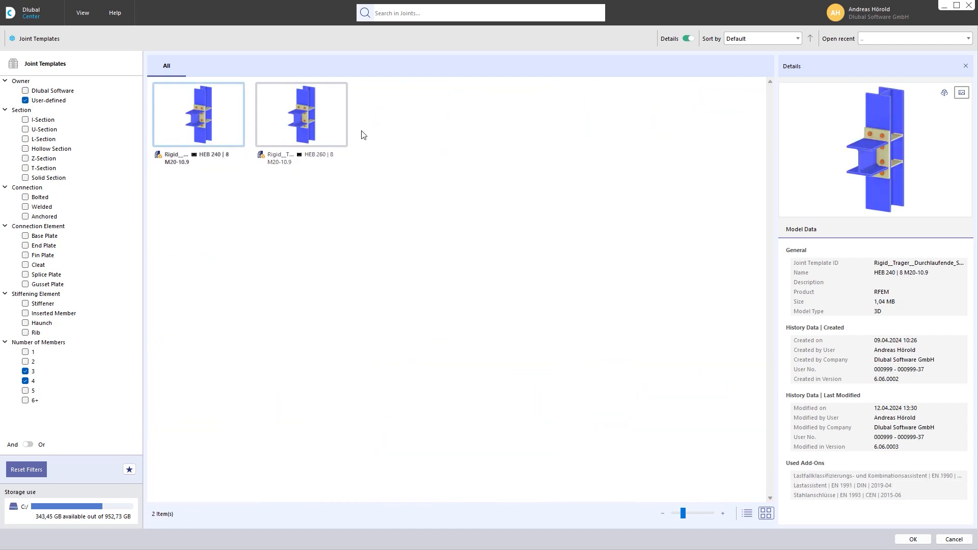
click(24, 90)
click(25, 100)
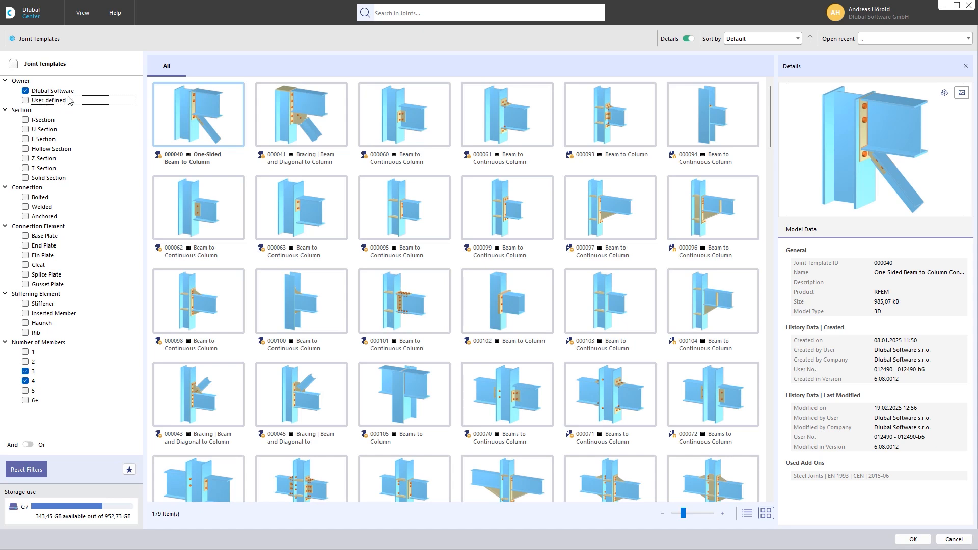
click(25, 120)
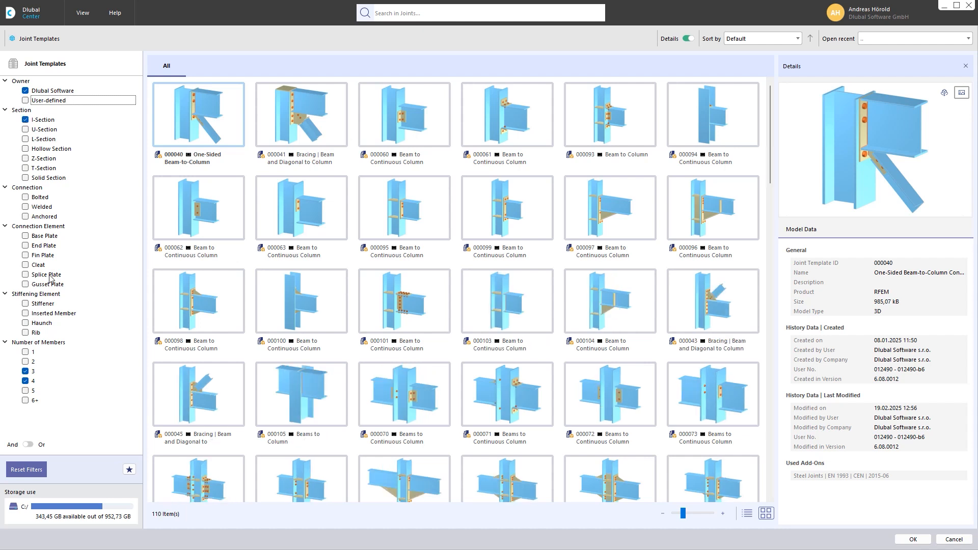
click(25, 362)
click(25, 371)
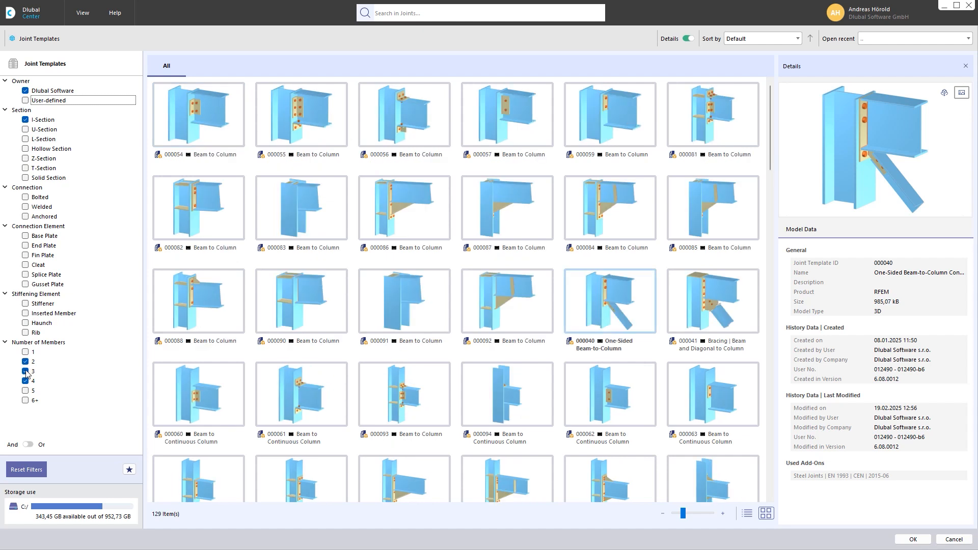
click(25, 380)
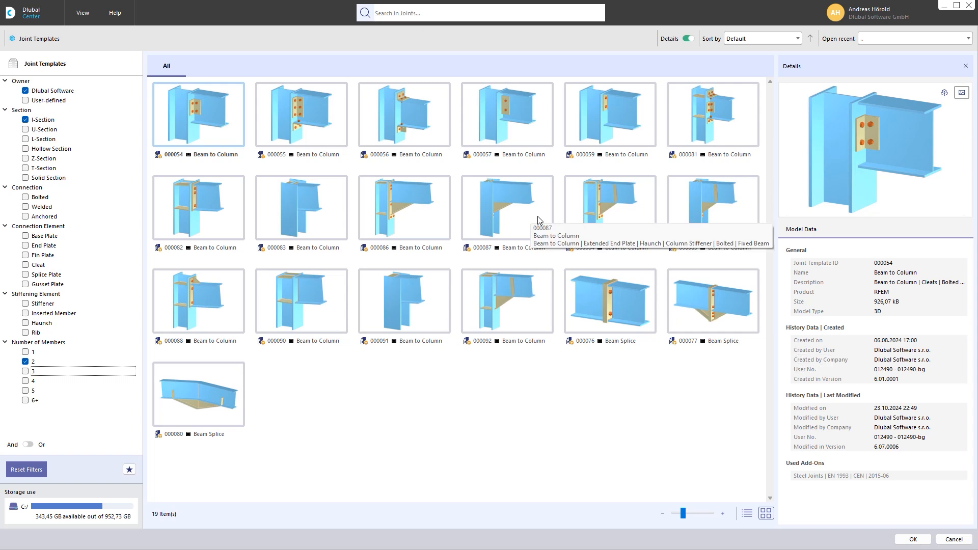
Step: Insert Beam to Column template 000084 with extended end plate, haunch and stiffeners, keeping the proposed Column, Beam and S235JR assignments
click(619, 211)
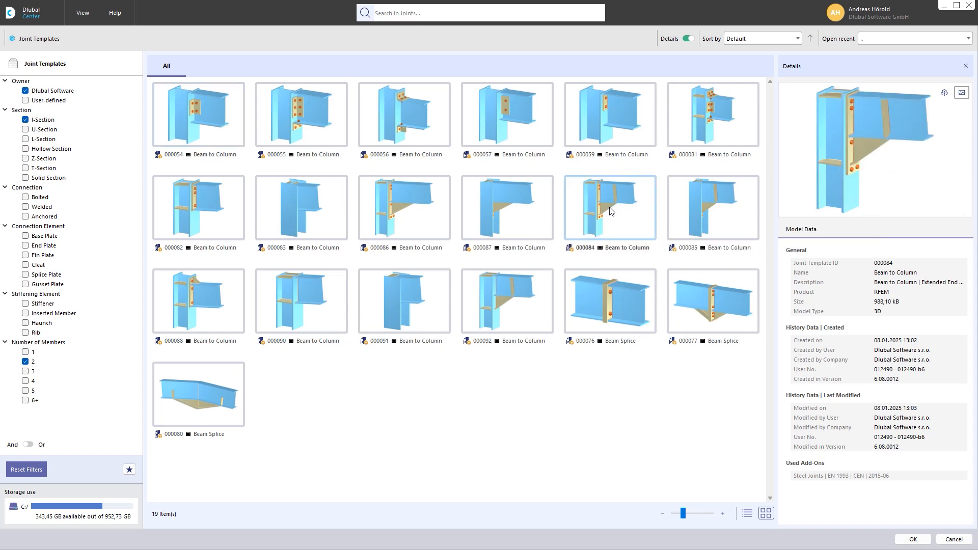
double_click(611, 211)
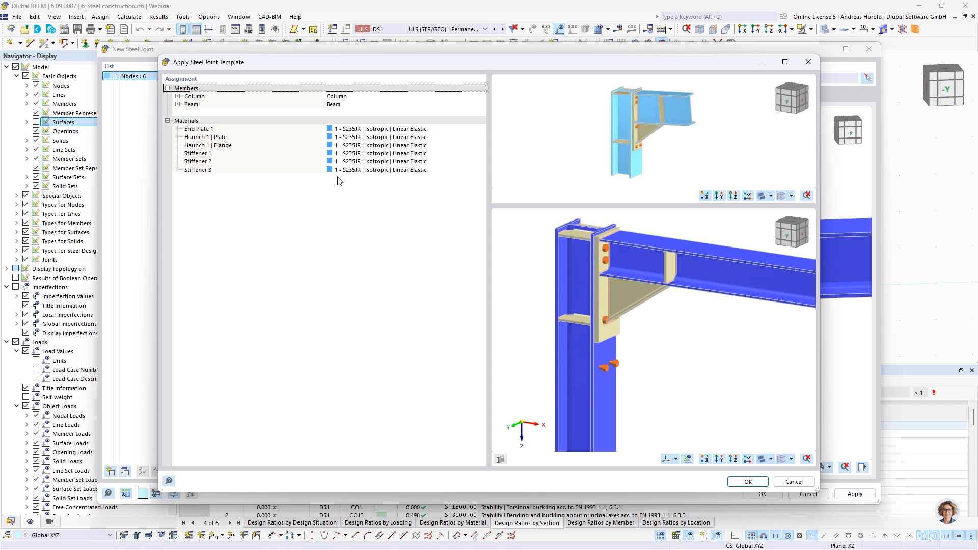
scroll(630, 319, up, 1)
ctrl+middle_drag(631, 318, 674, 366)
scroll(707, 327, down, 3)
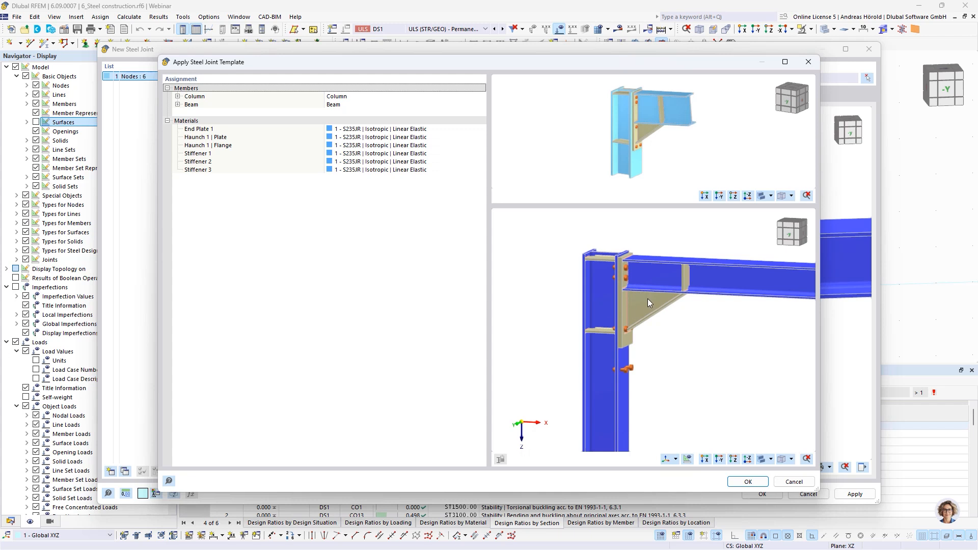
click(745, 481)
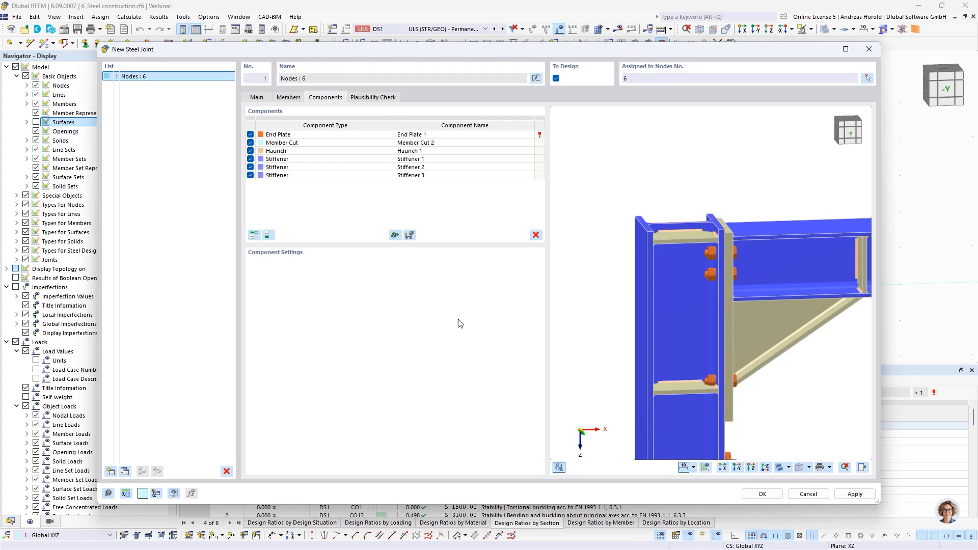
Step: Delete the Stiffener 1 component at the upper end of the column
scroll(707, 273, up, 2)
ctrl+middle_drag(707, 273, 670, 273)
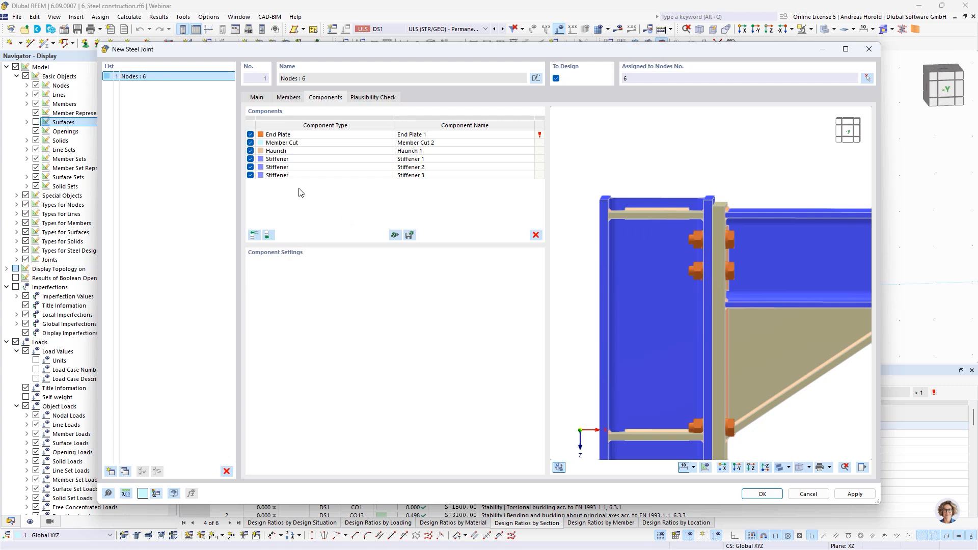
click(303, 159)
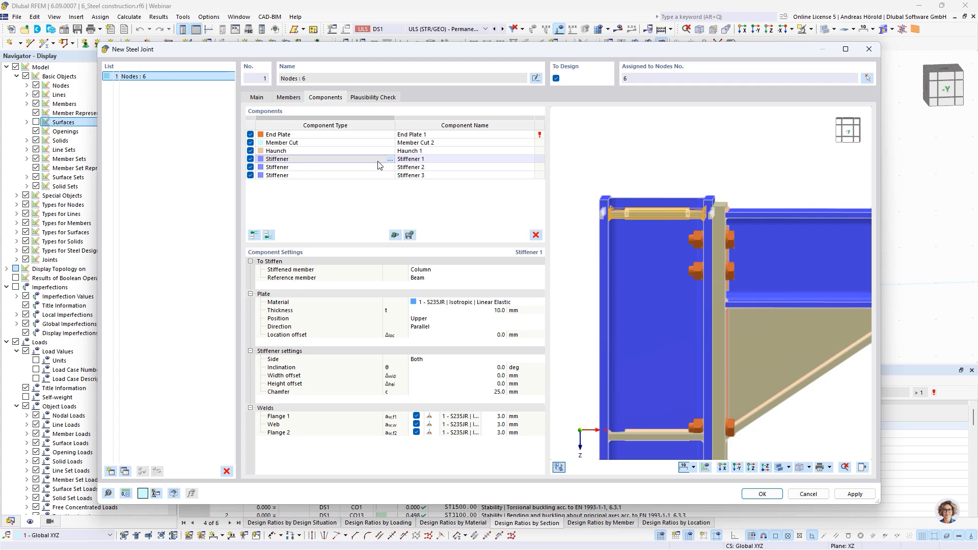
click(536, 235)
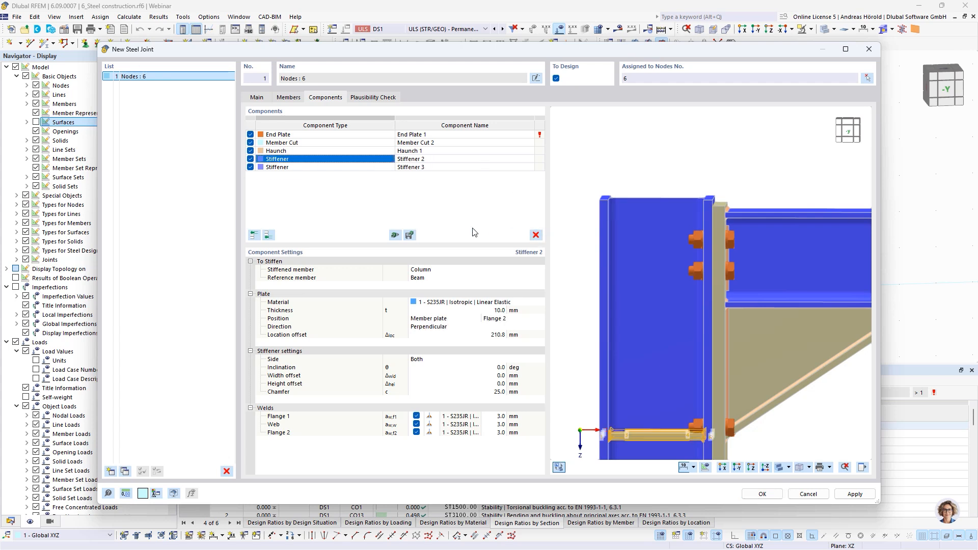
Step: Add a Cap Plate component with Column as the stiffened member and Beam as the reference member
click(315, 193)
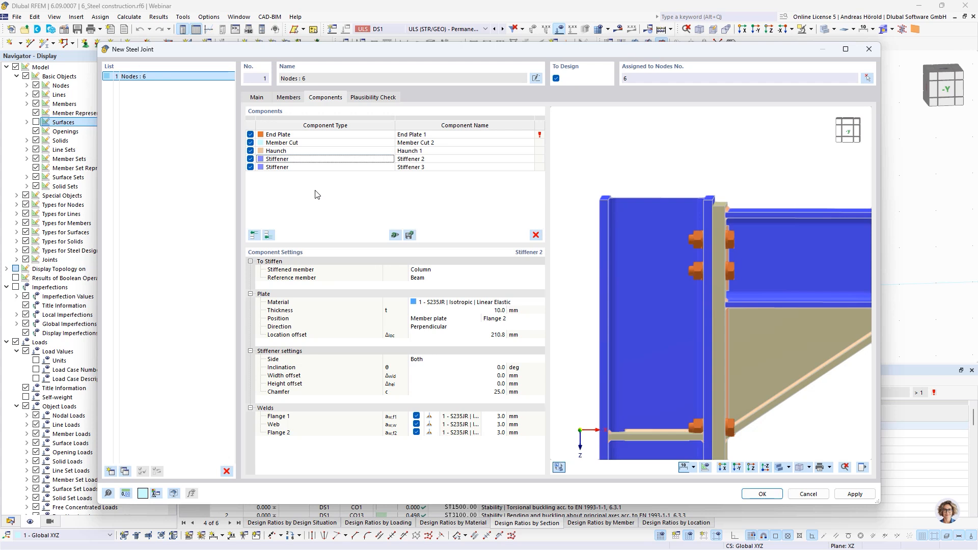
click(268, 235)
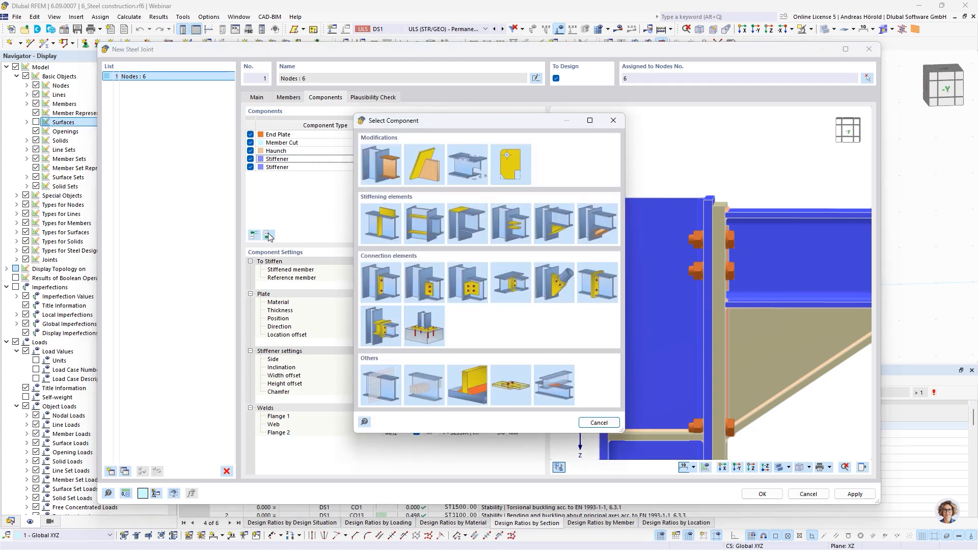
click(469, 221)
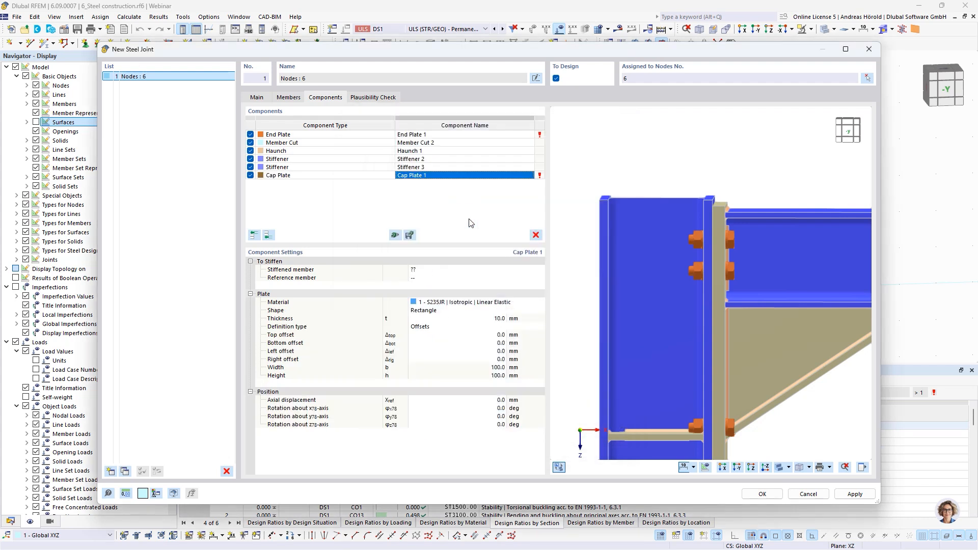
click(439, 270)
click(442, 269)
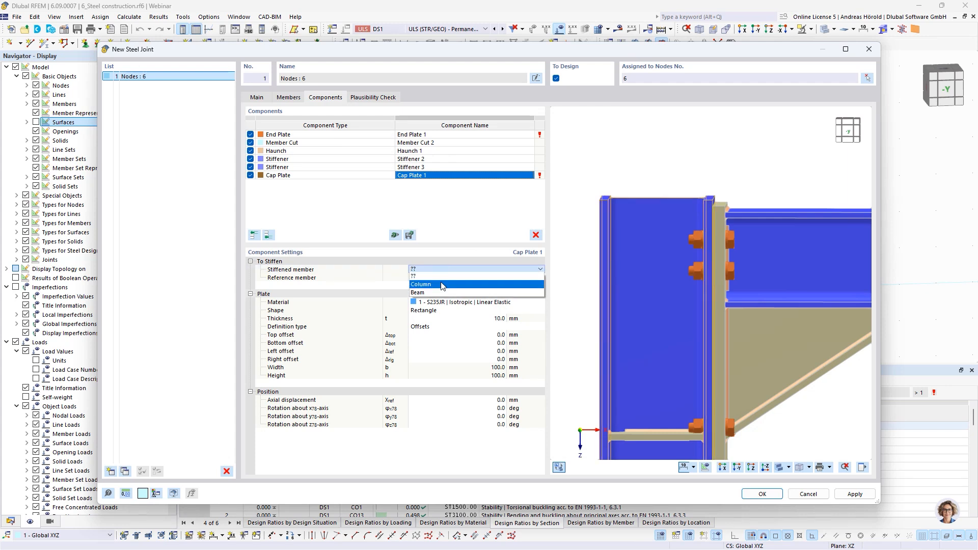
click(442, 284)
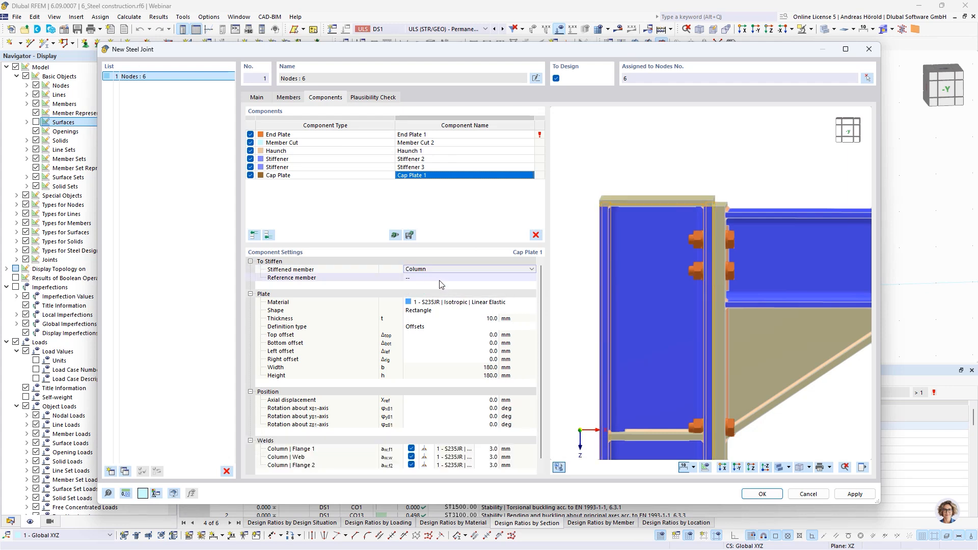
click(436, 278)
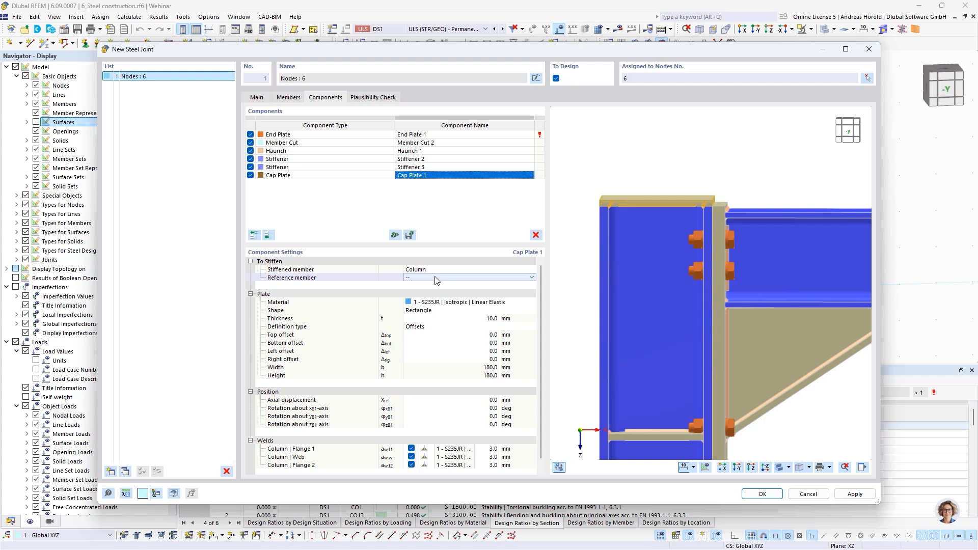
click(436, 278)
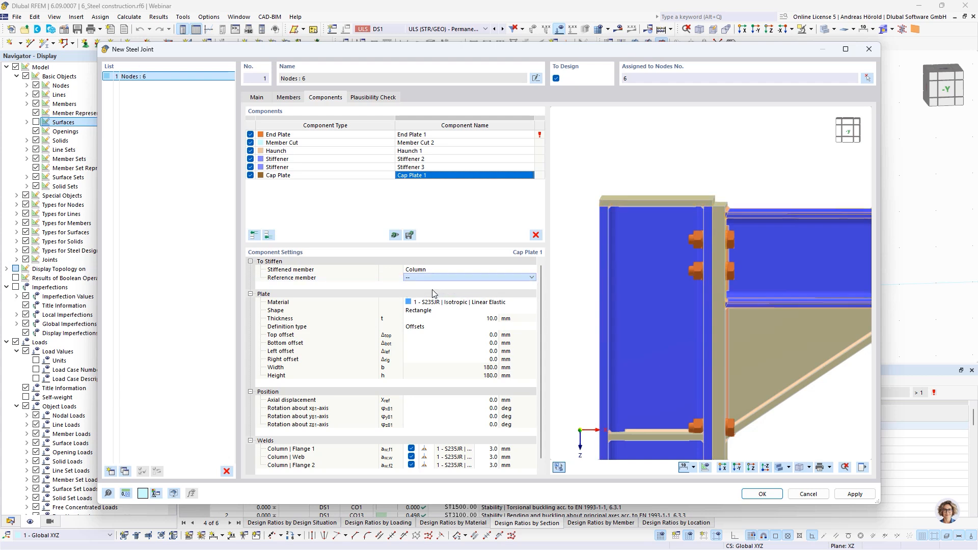
click(433, 292)
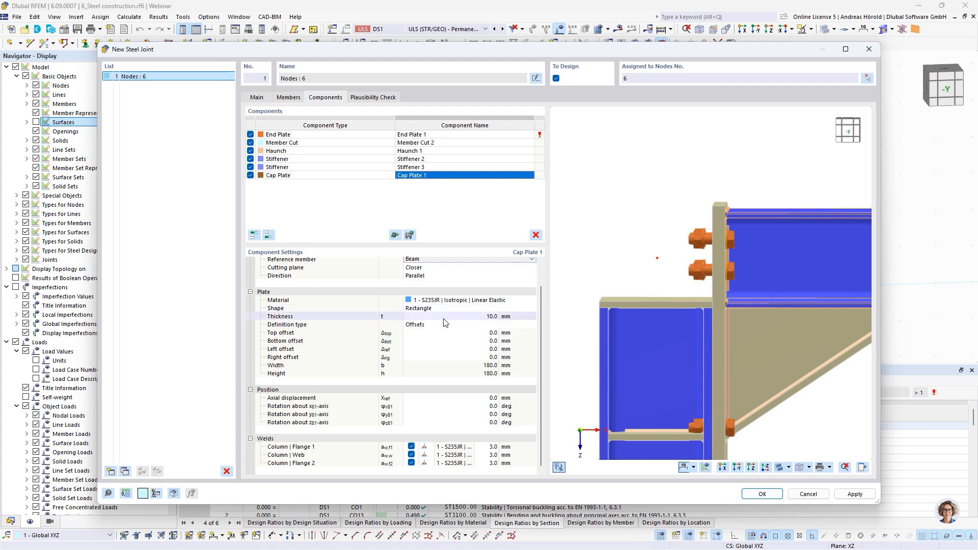
Step: Set the cap plate's cutting plane to Farther
scroll(440, 321, up, 1)
click(427, 287)
click(432, 287)
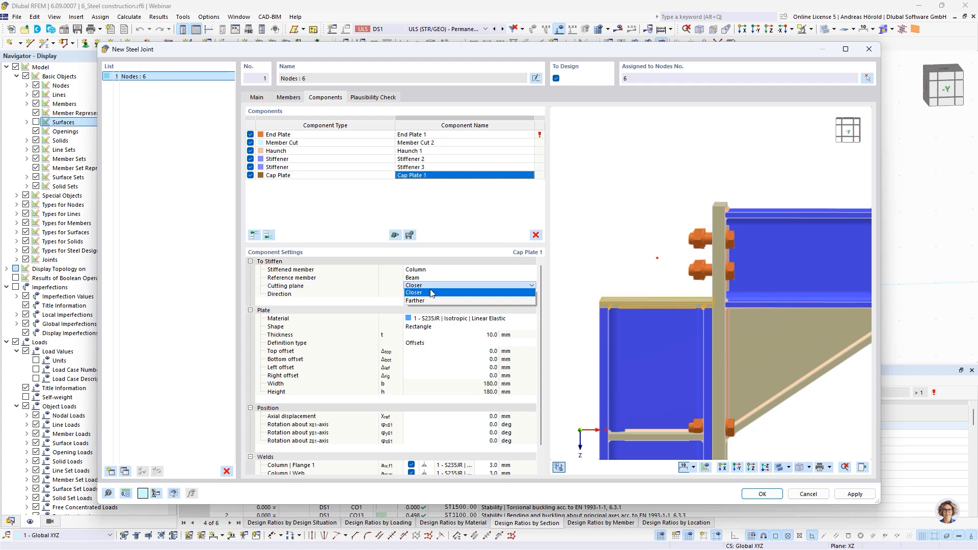
click(428, 301)
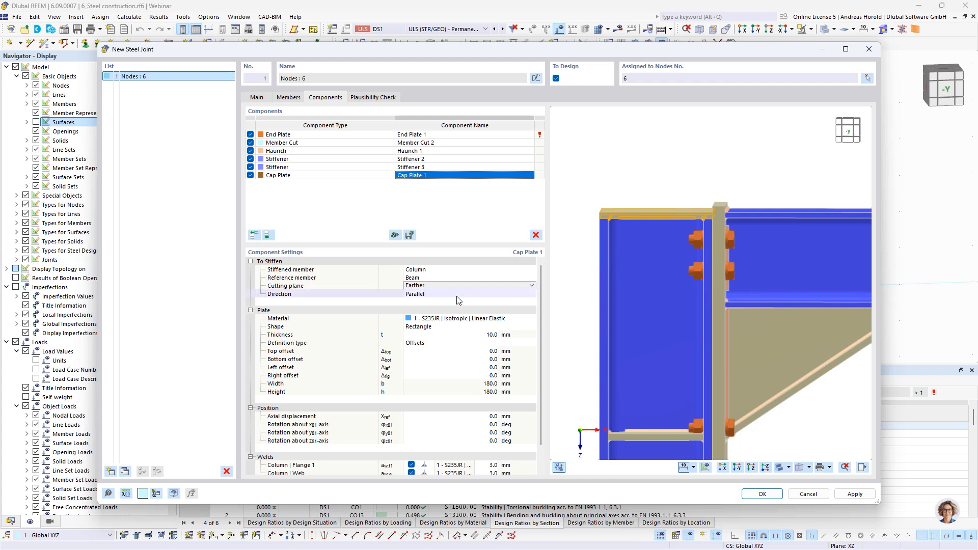
Step: Set both the top offset and the bottom offset of the cap plate to -8 mm
click(490, 351)
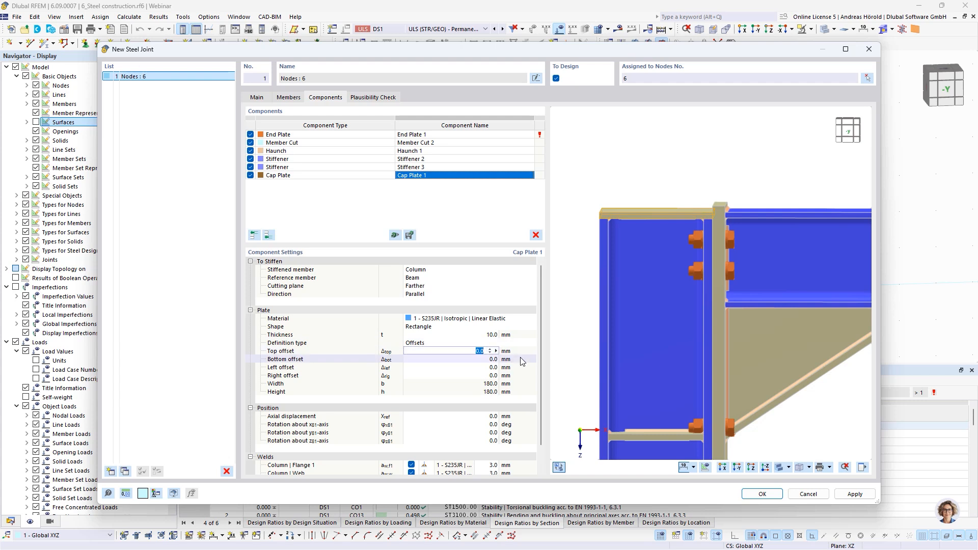
text(-8)
key(Tab)
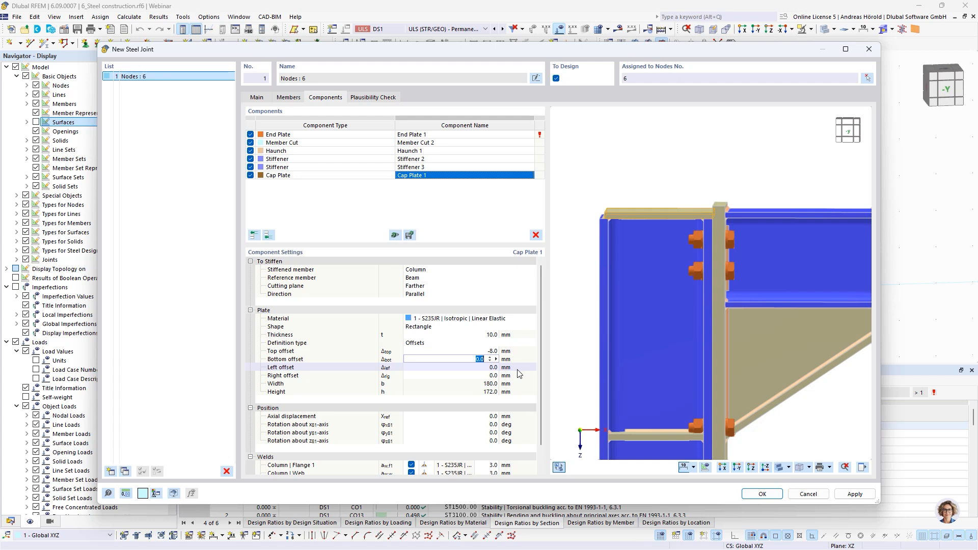
scroll(602, 220, up, 5)
scroll(620, 218, up, 2)
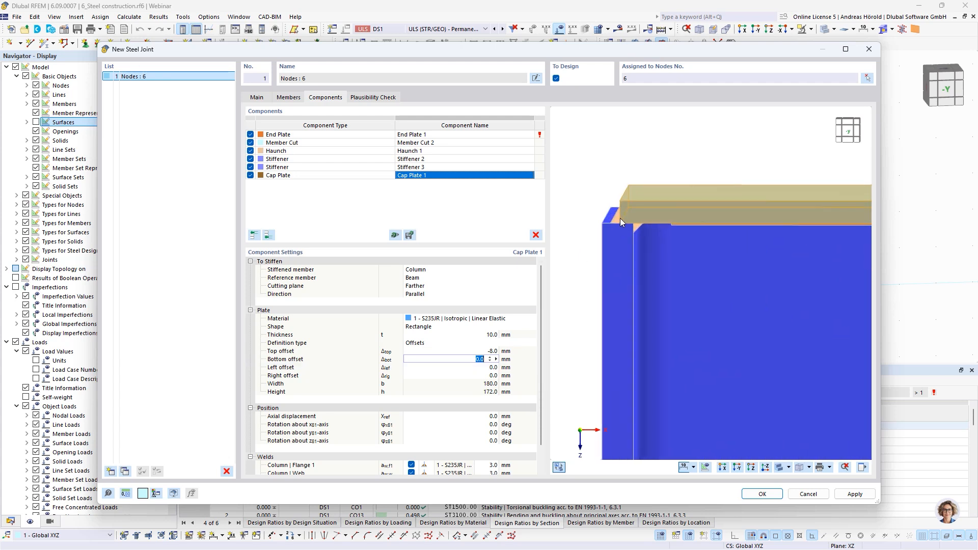
scroll(630, 219, down, 5)
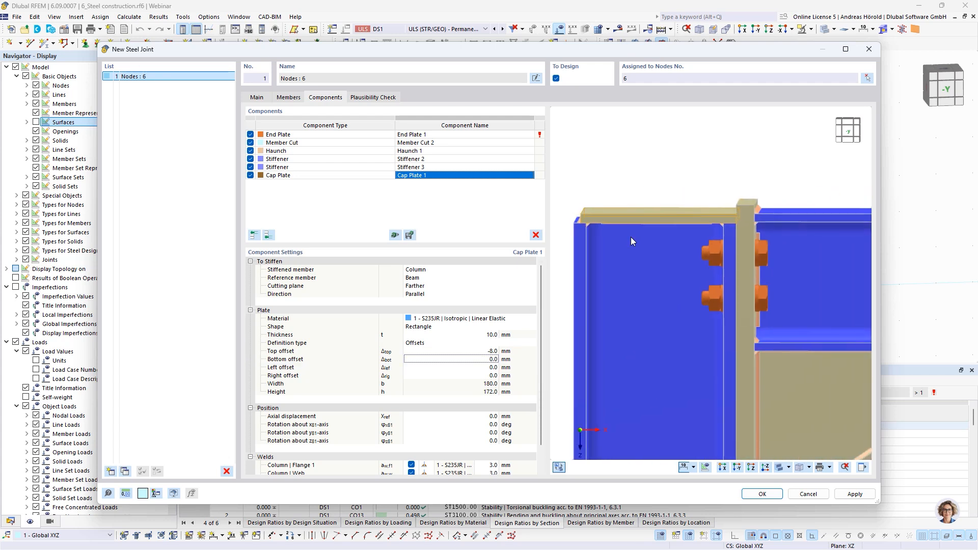
click(490, 359)
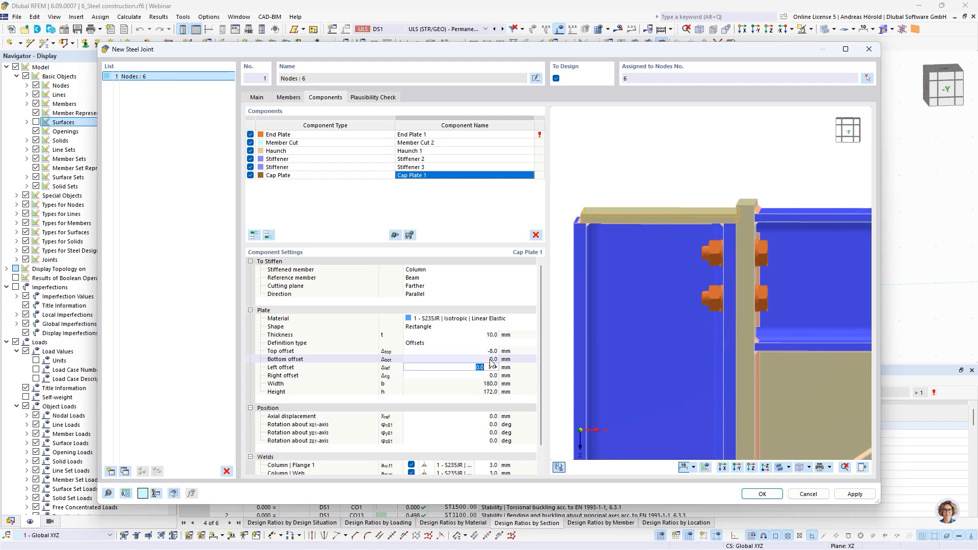
text(-8)
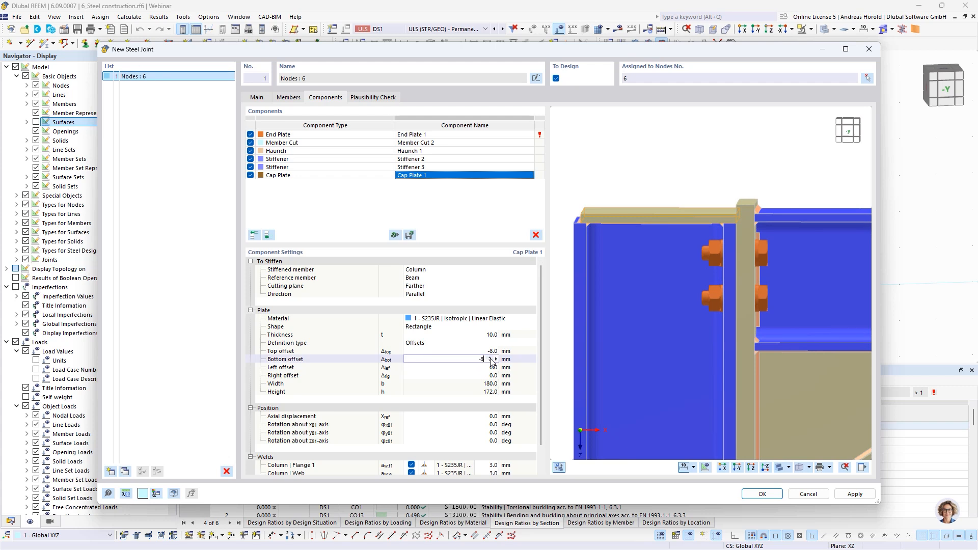
key(Tab)
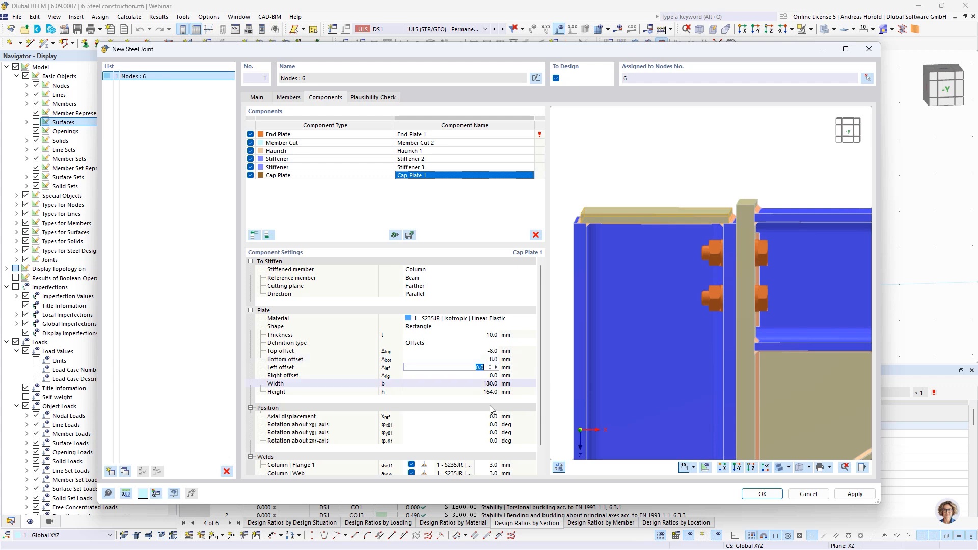
Step: Set the cap plate's weld thickness on Column Flange 1 and Flange 2 to 4 mm
scroll(495, 397, down, 1)
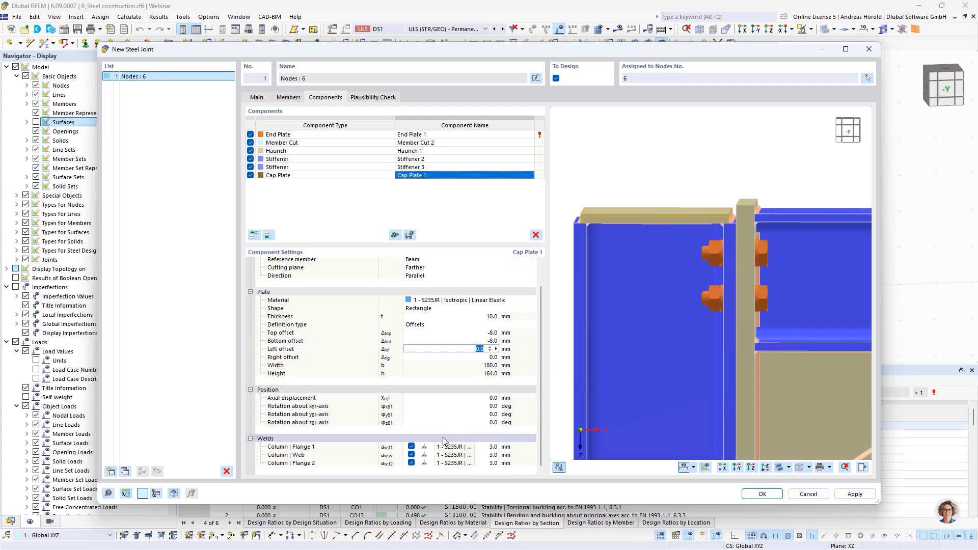
click(492, 447)
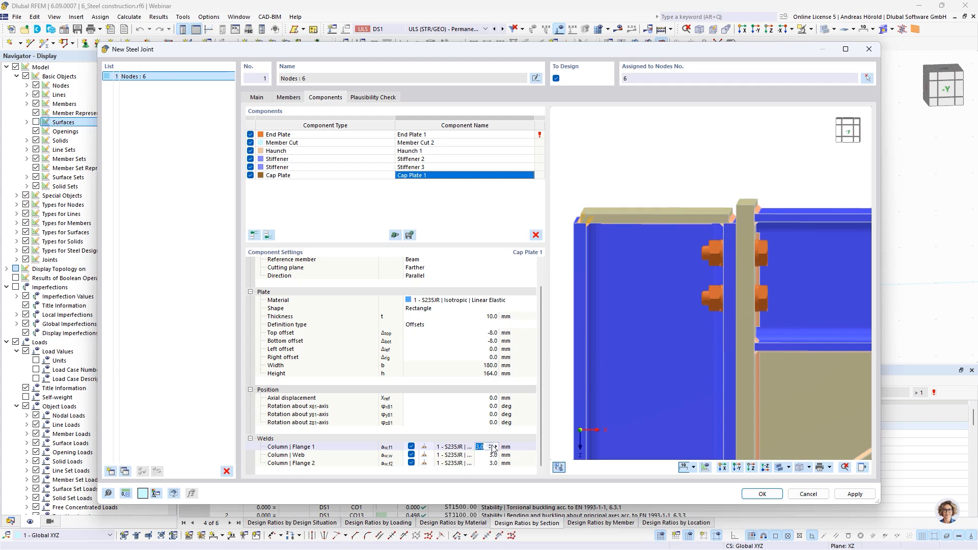
text(4)
click(488, 462)
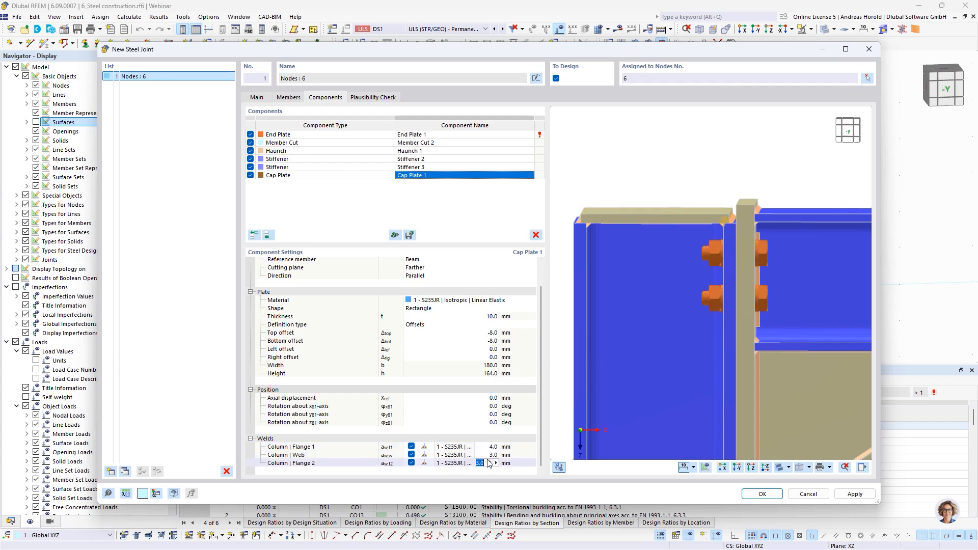
text(4)
click(491, 454)
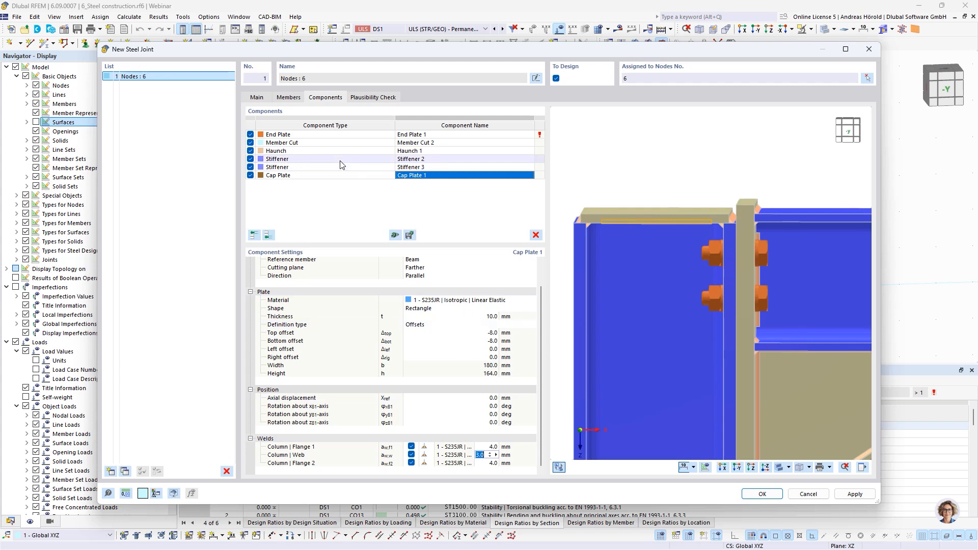
Step: Set the plate thickness of the End Plate 1 component to 15 mm
scroll(652, 281, down, 4)
middle_drag(652, 280, 644, 248)
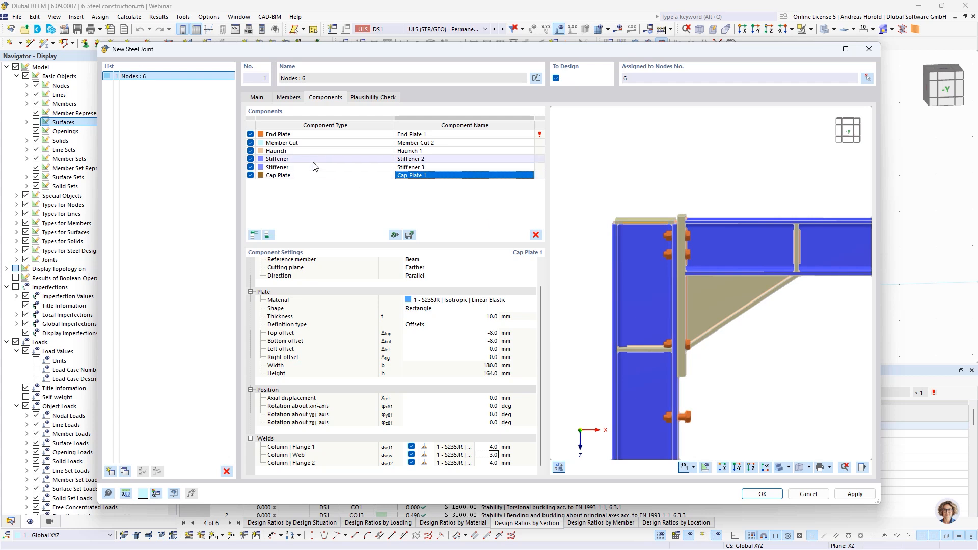
click(312, 135)
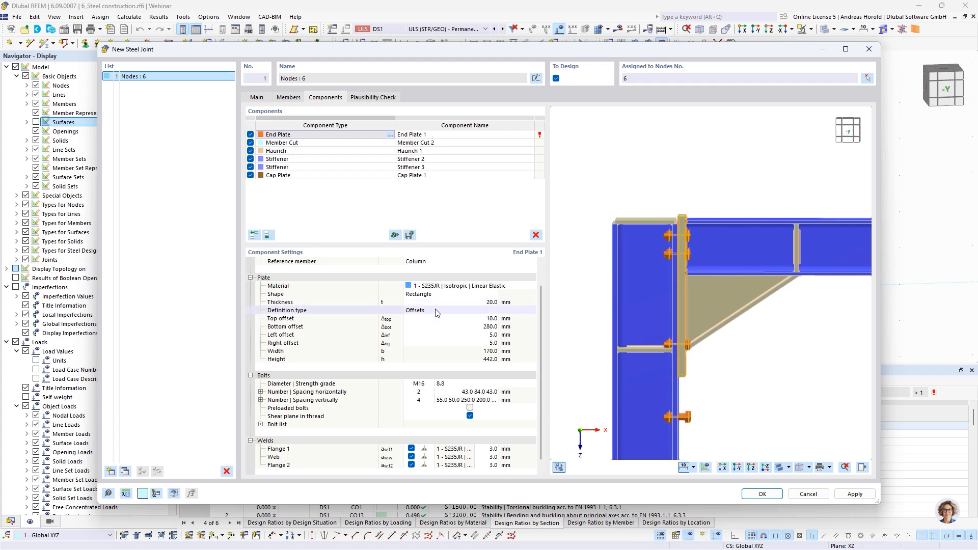
scroll(430, 278, up, 1)
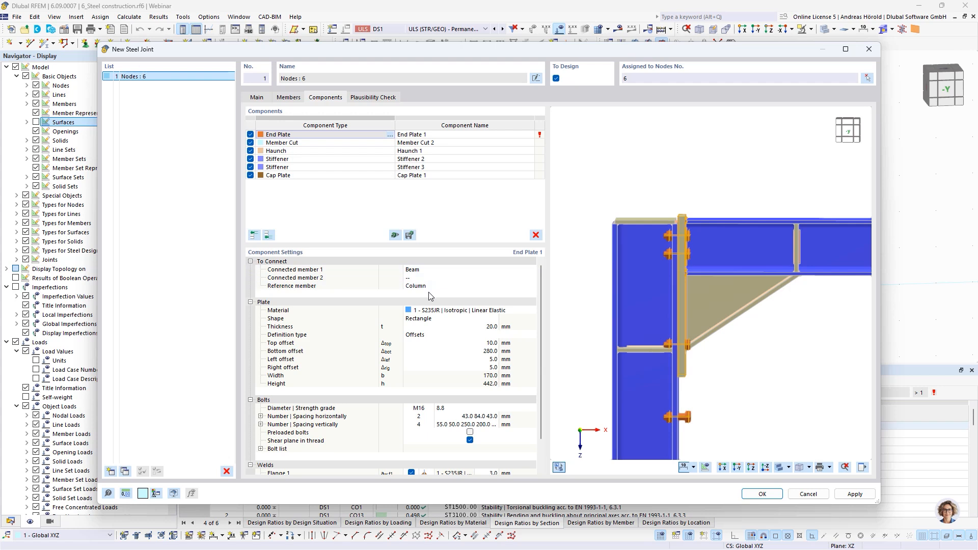
click(479, 325)
text(15)
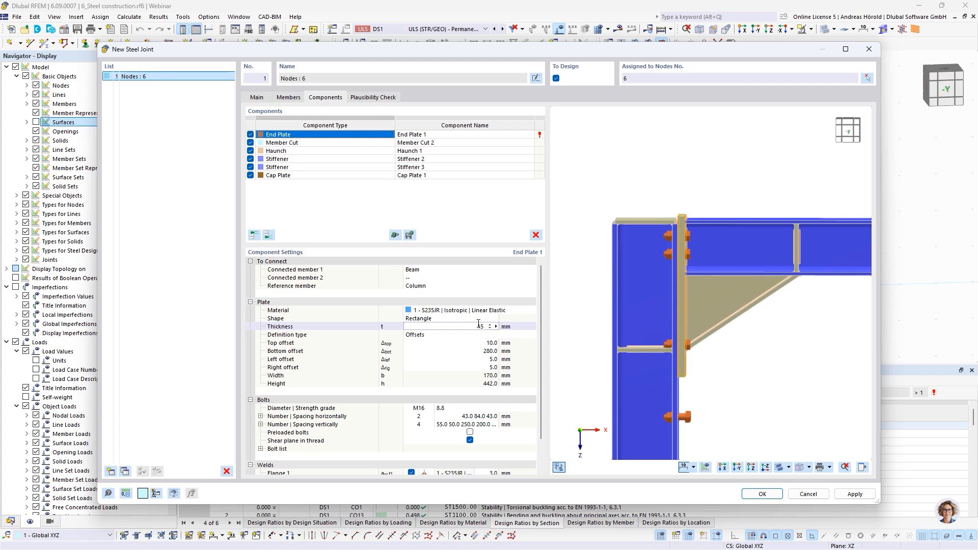
key(Tab)
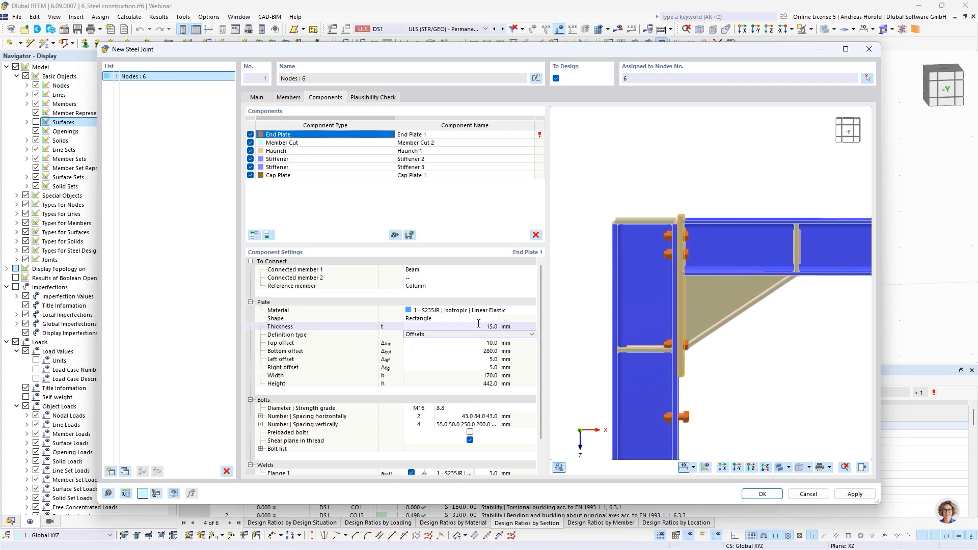
Step: Define the end plate by Dimensions and position and set its height to 260 mm
click(455, 338)
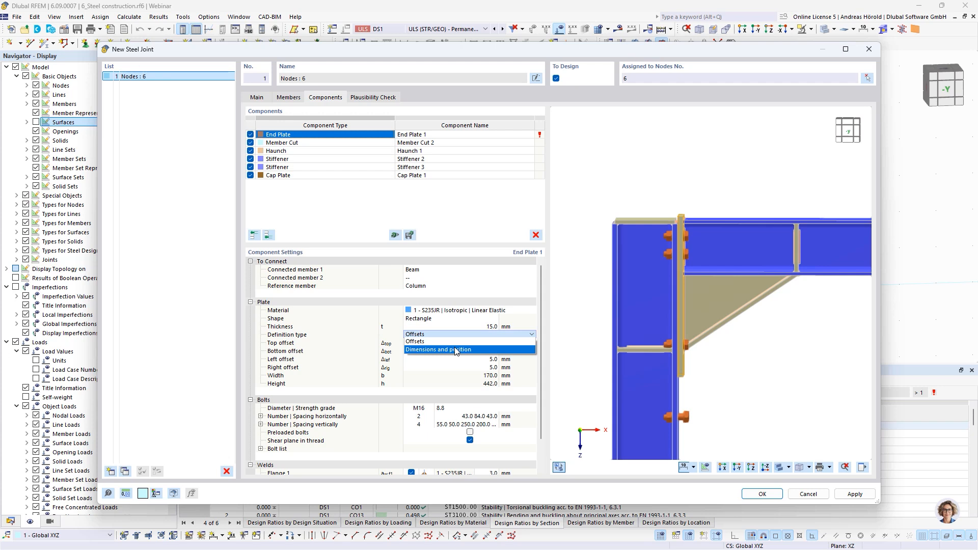
click(457, 351)
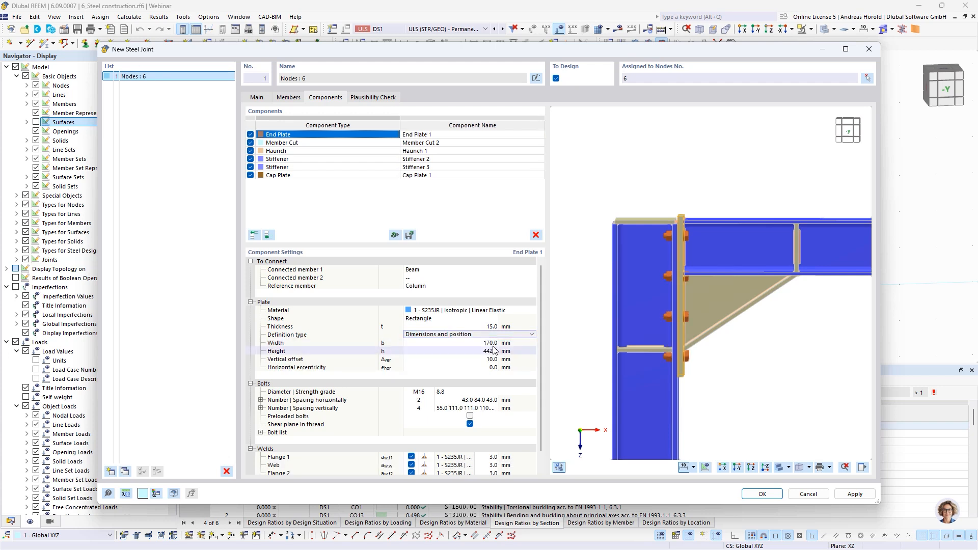
click(495, 343)
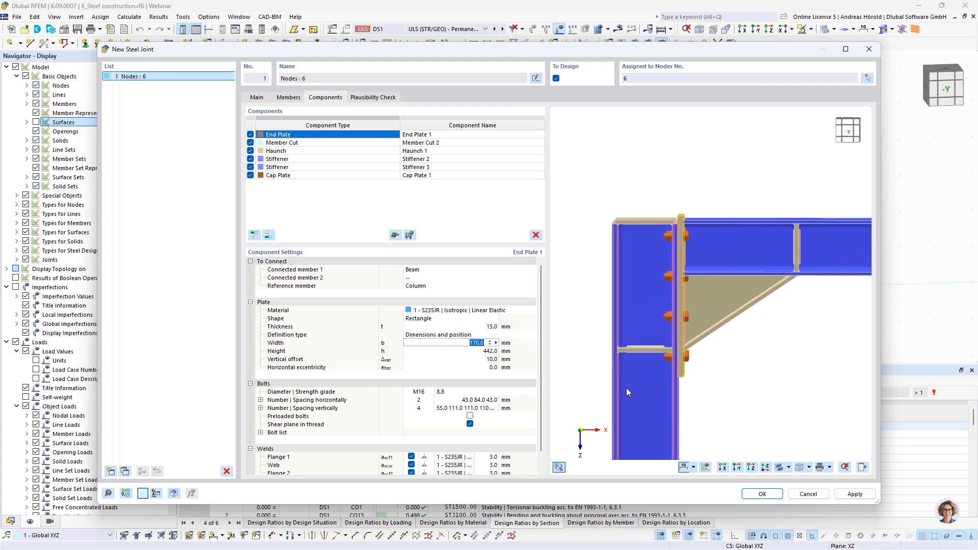
click(488, 352)
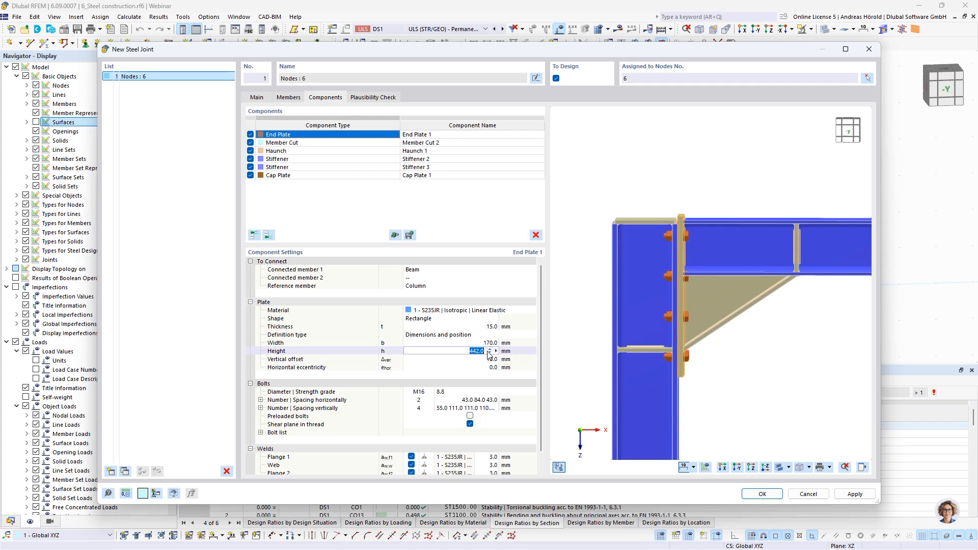
text(260)
key(Tab)
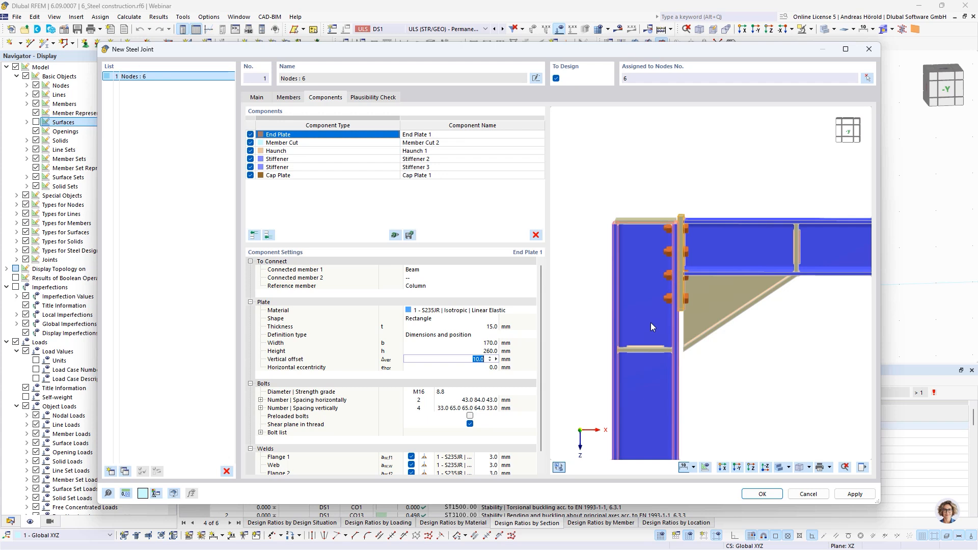
Step: Set the end plate's vertical offset to -8 mm
key(BackSpace)
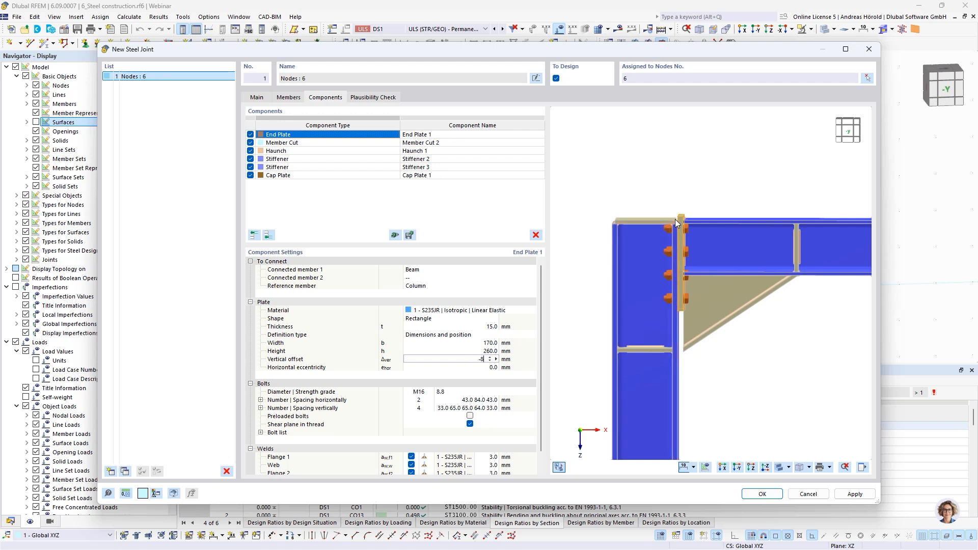
scroll(676, 218, up, 4)
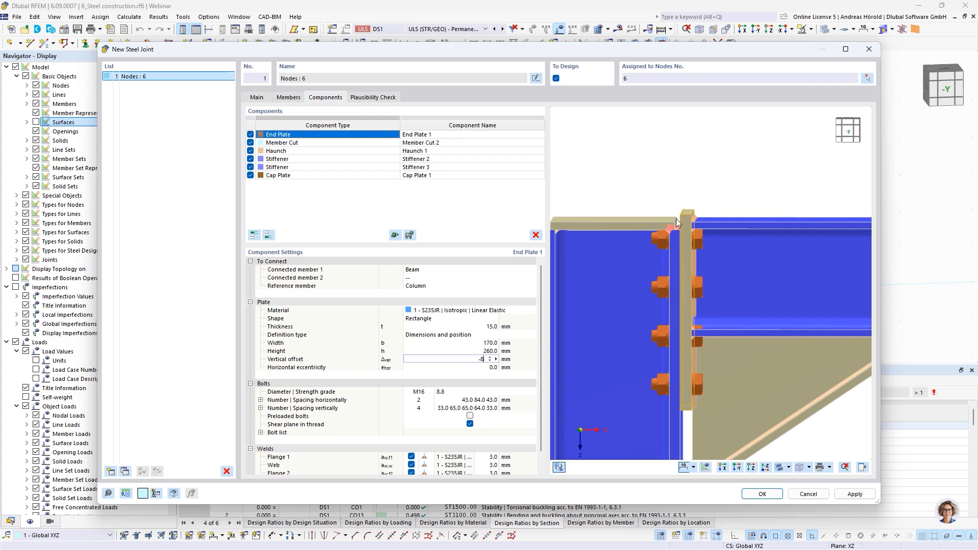
click(484, 368)
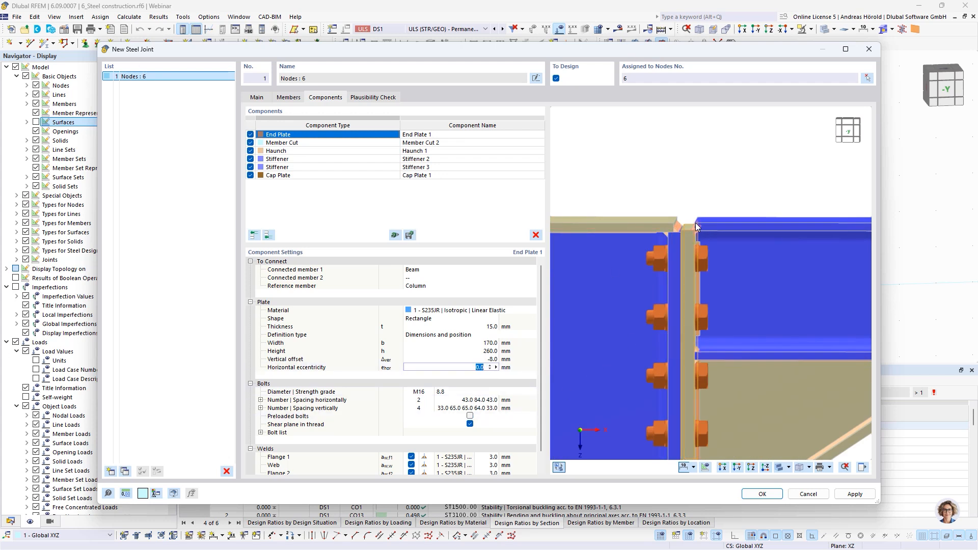
scroll(725, 221, up, 4)
scroll(725, 220, down, 5)
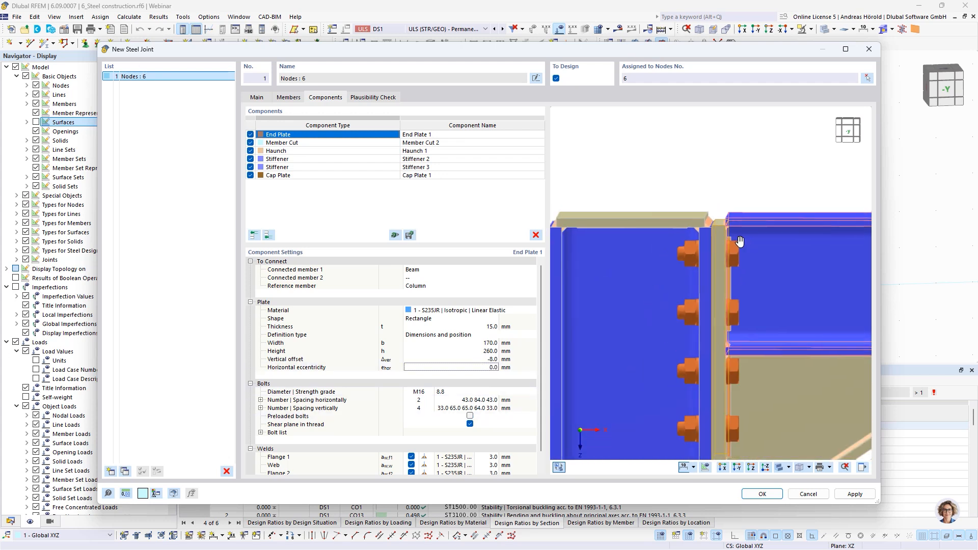
Step: Set the end plate bolts to strength grade 10.9 and their vertical number to 3
click(442, 392)
click(454, 392)
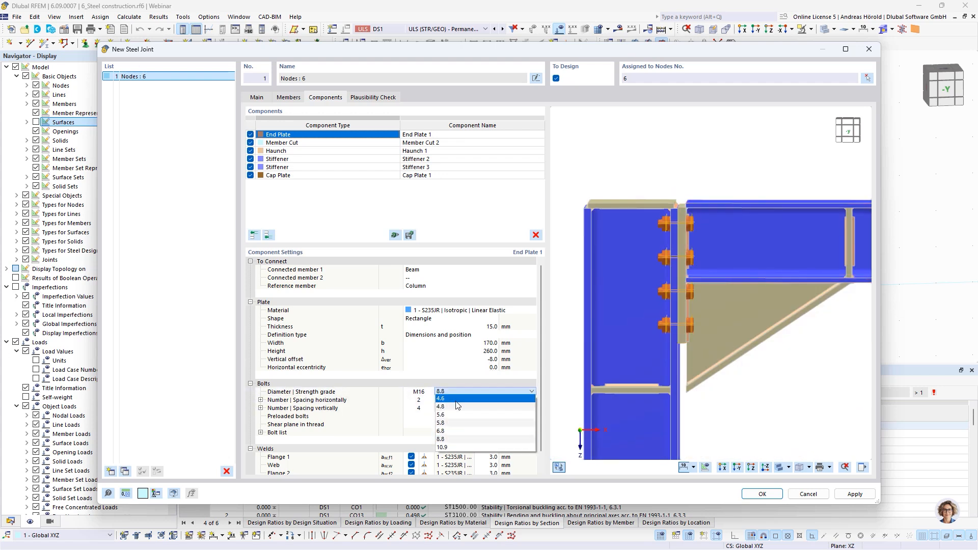
click(457, 448)
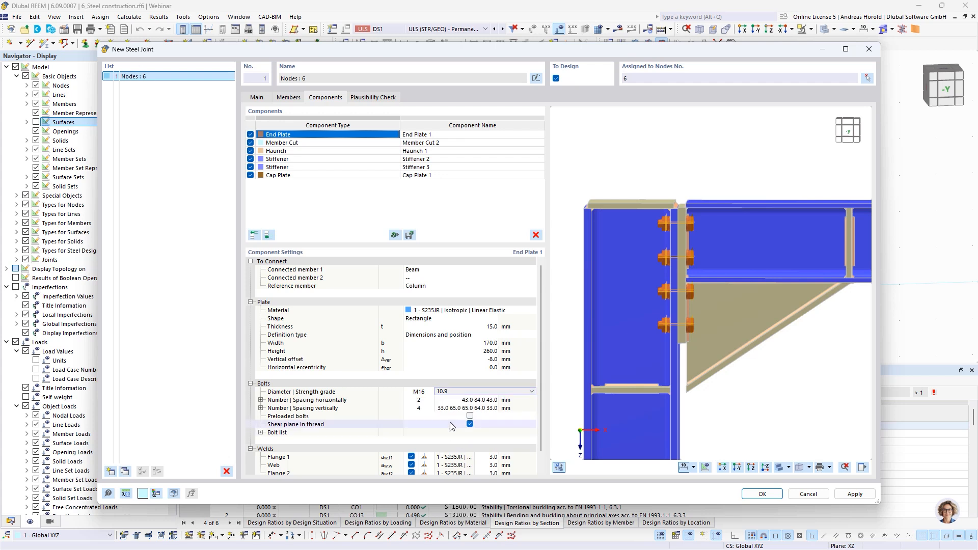
click(424, 408)
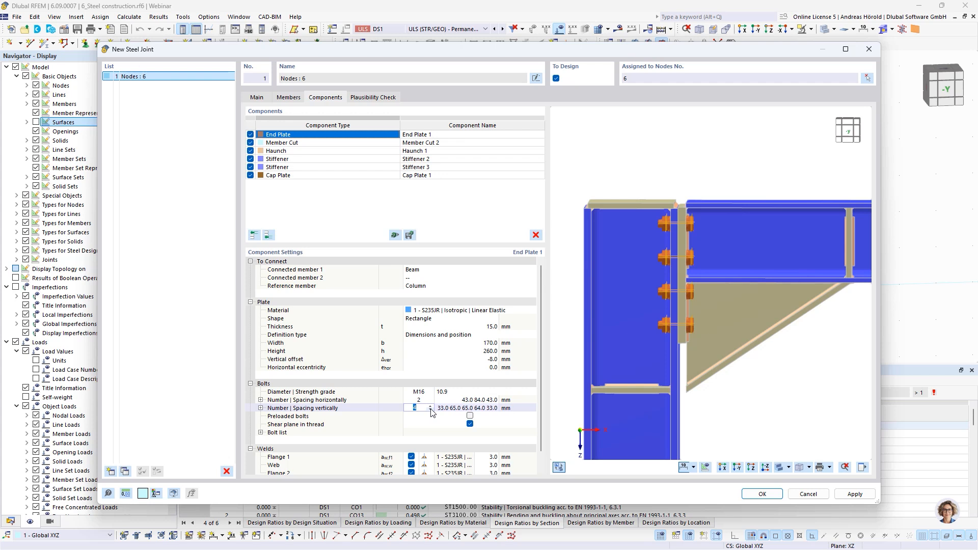
text(3)
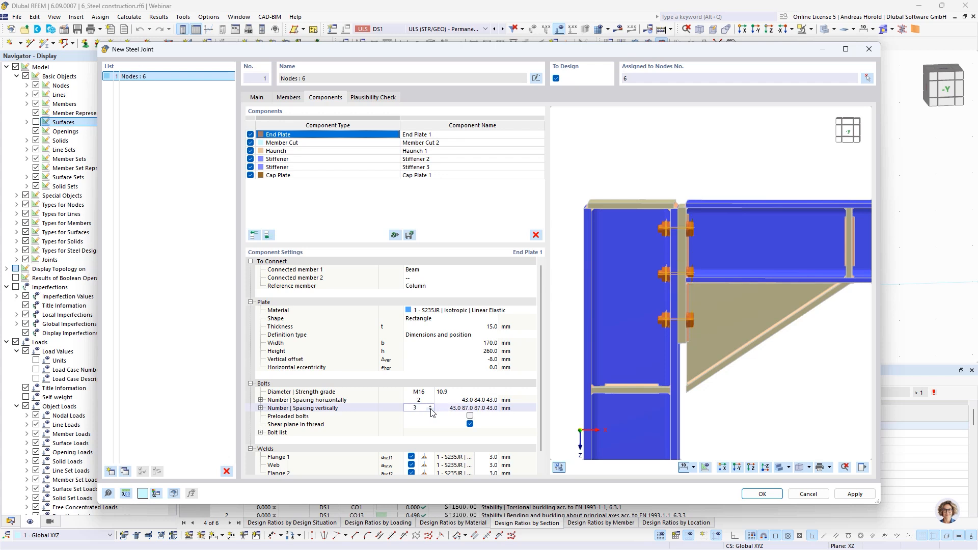
Step: Set the end plate's horizontal bolt spacing to 40, 90 and 40 mm
click(474, 402)
text(40)
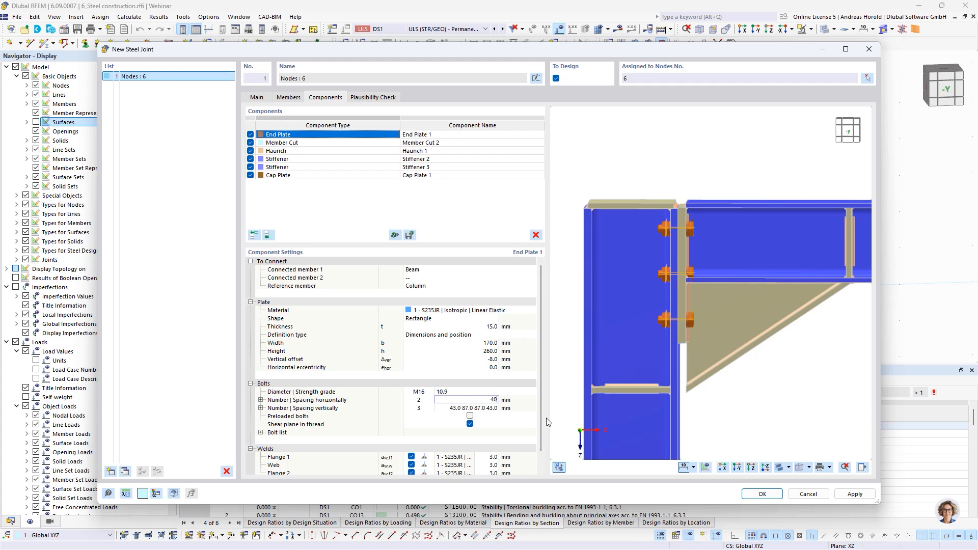
text( 90)
key(Return)
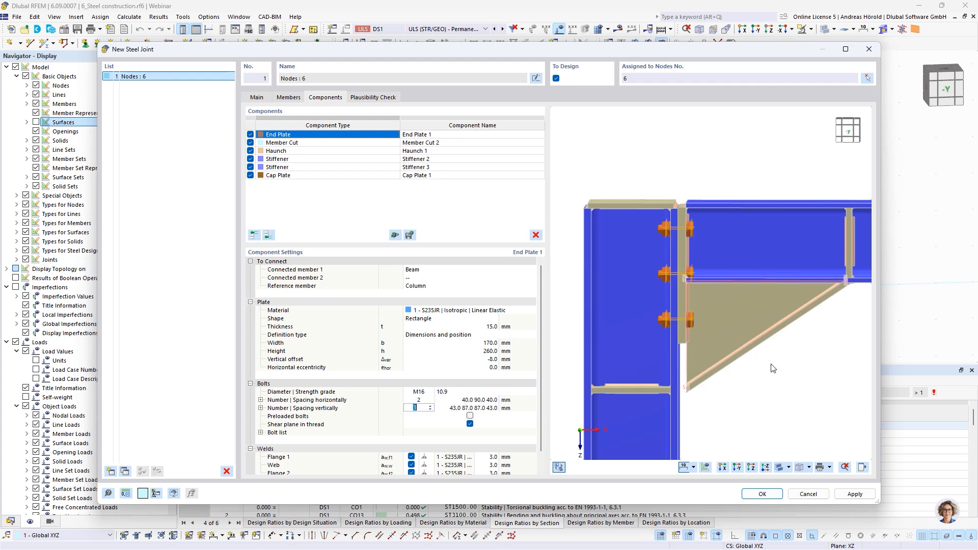
Step: Set the end plate's vertical bolt spacing to 35, 65, 90 and 70 mm
ctrl+middle_drag(734, 373, 683, 373)
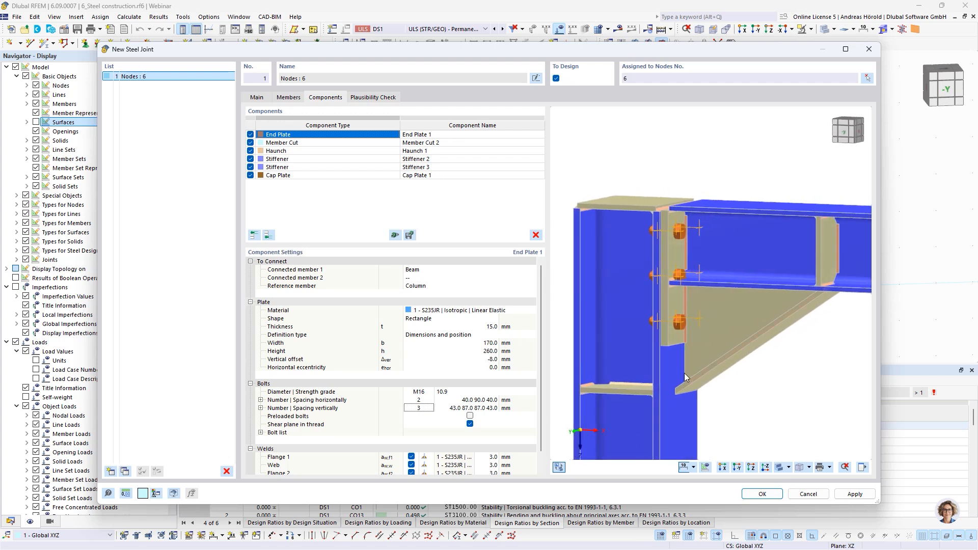
click(461, 408)
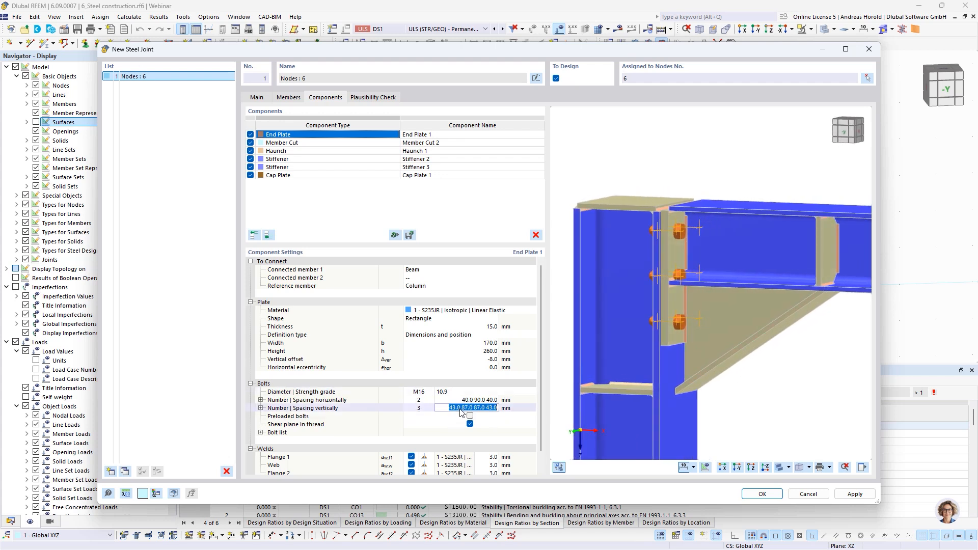
text(35 65 90)
key(Return)
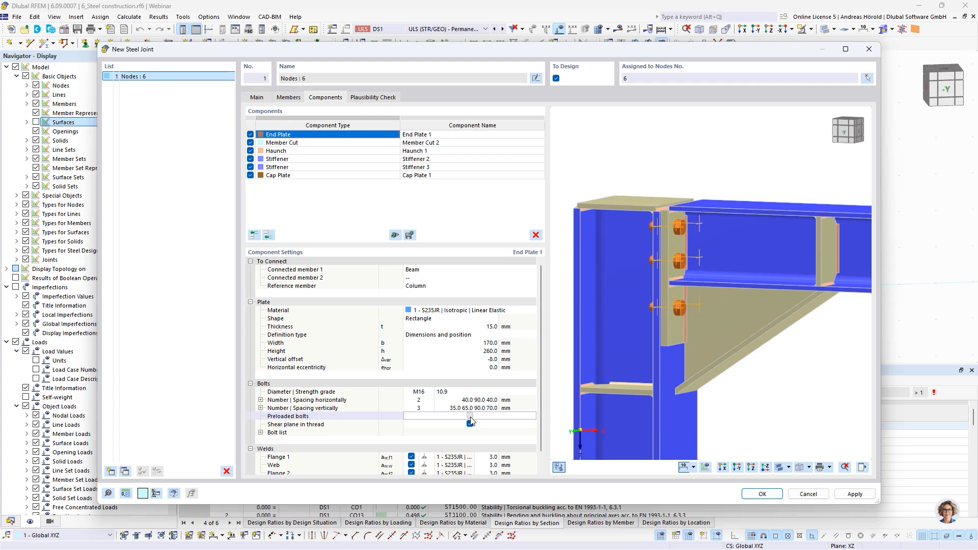
Step: Make the end plate bolts preloaded without the shear plane in thread, and set both flange welds to 4 mm
click(470, 416)
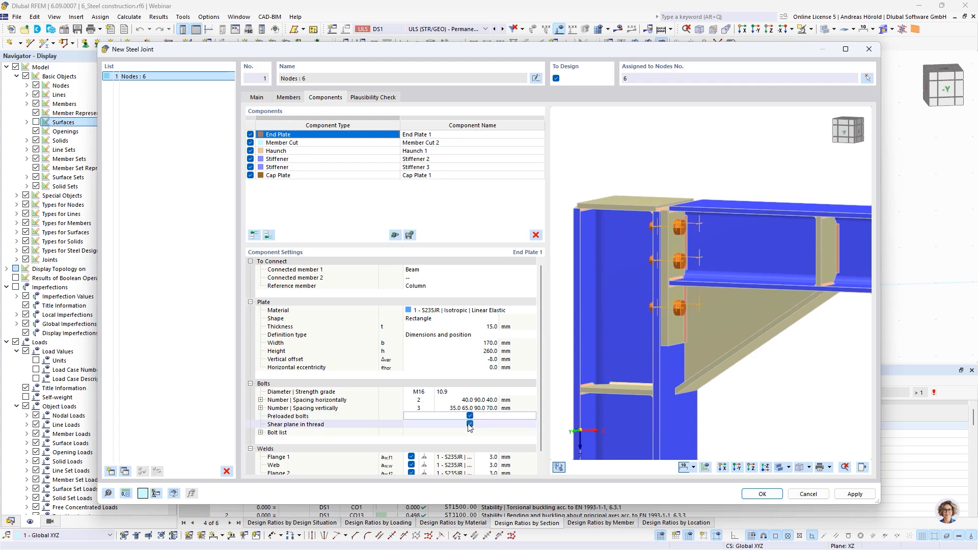
click(470, 424)
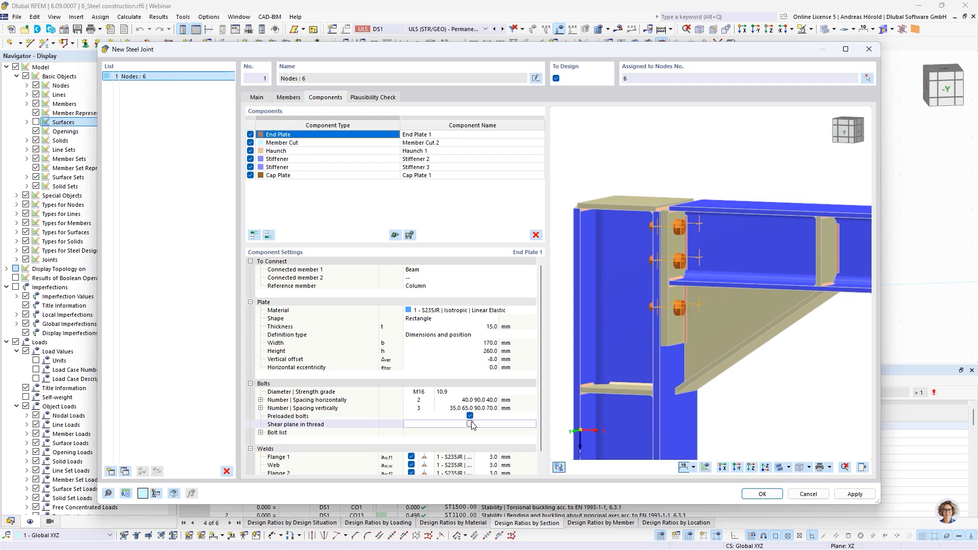
scroll(475, 454, down, 1)
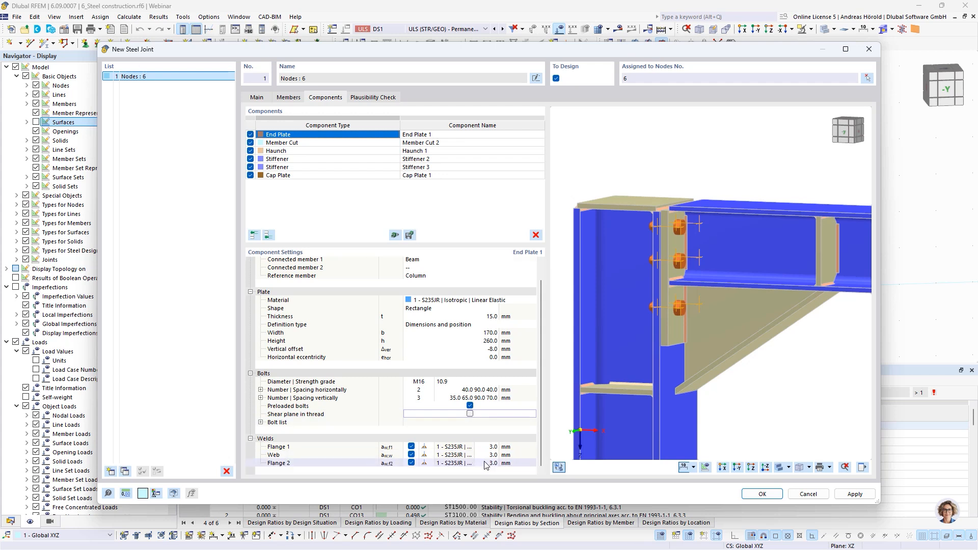
click(489, 447)
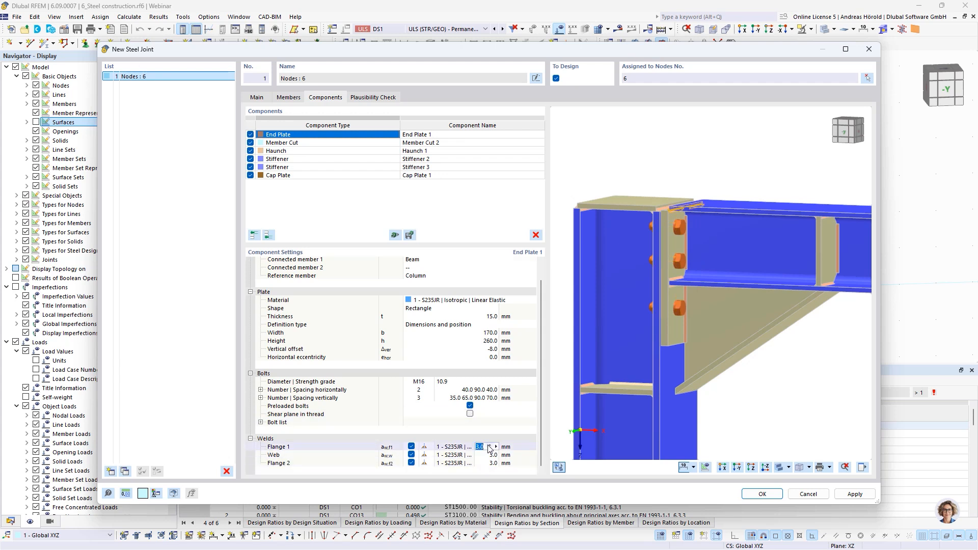
text(4)
click(487, 456)
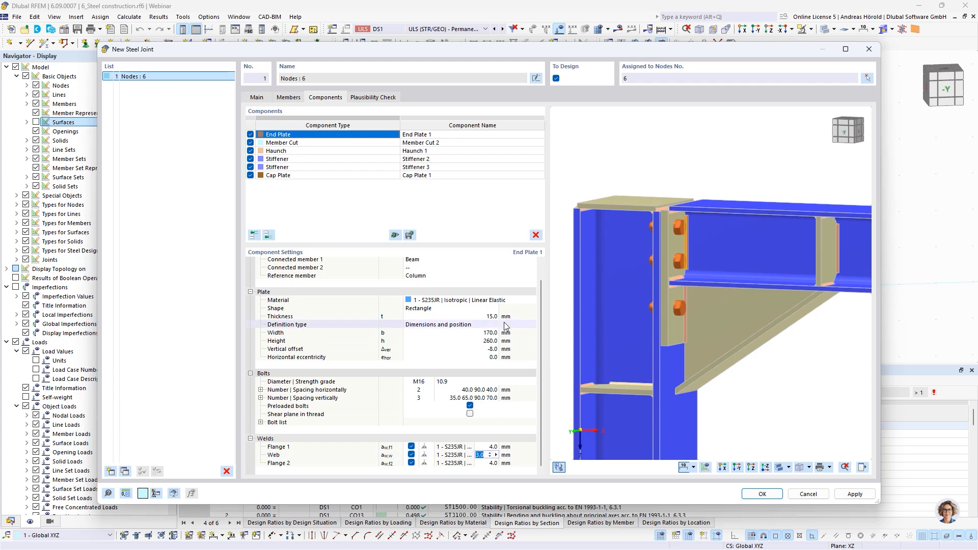
Step: Delete the member cut component that trims the column by the beam
click(320, 143)
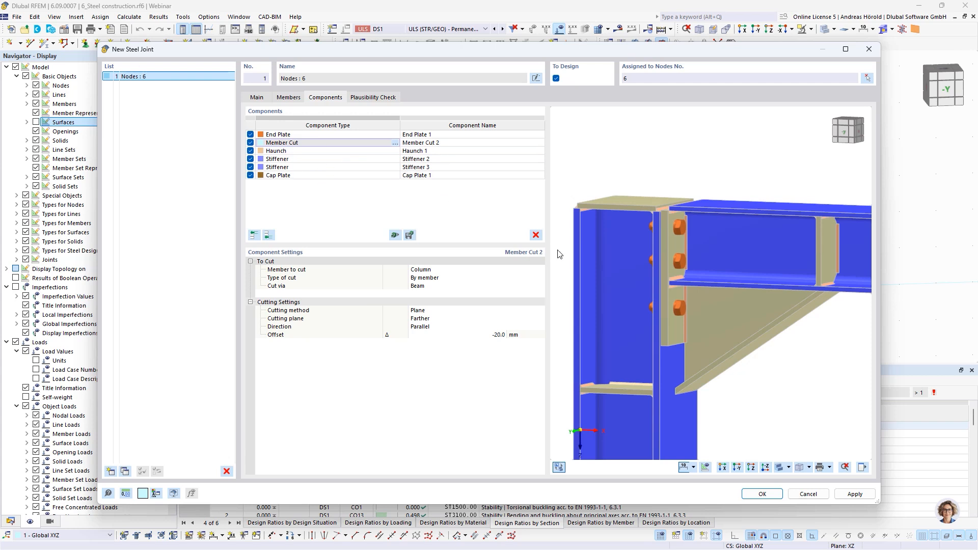
click(536, 235)
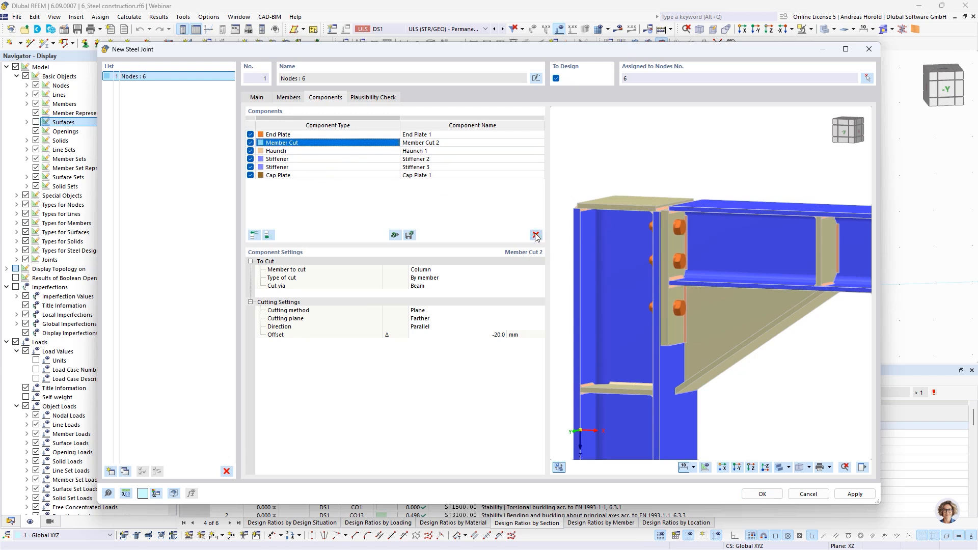
click(536, 236)
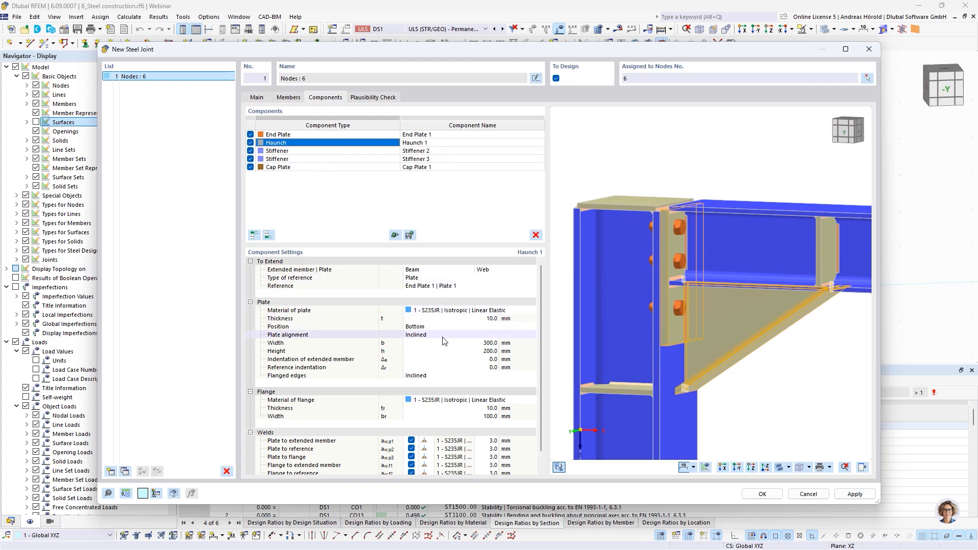
Step: Set the haunch plate's width to 200 mm and its height to 90 mm
click(487, 343)
text(200)
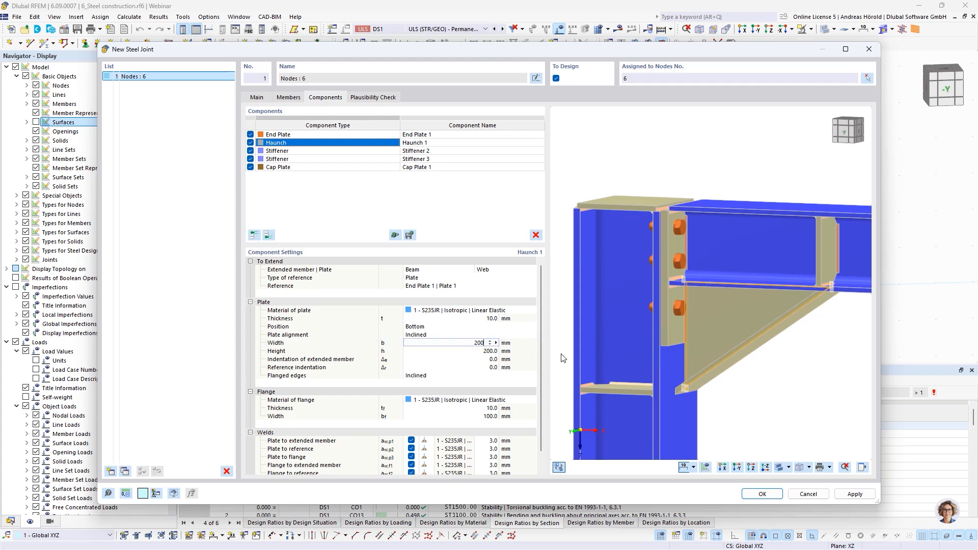
key(Tab)
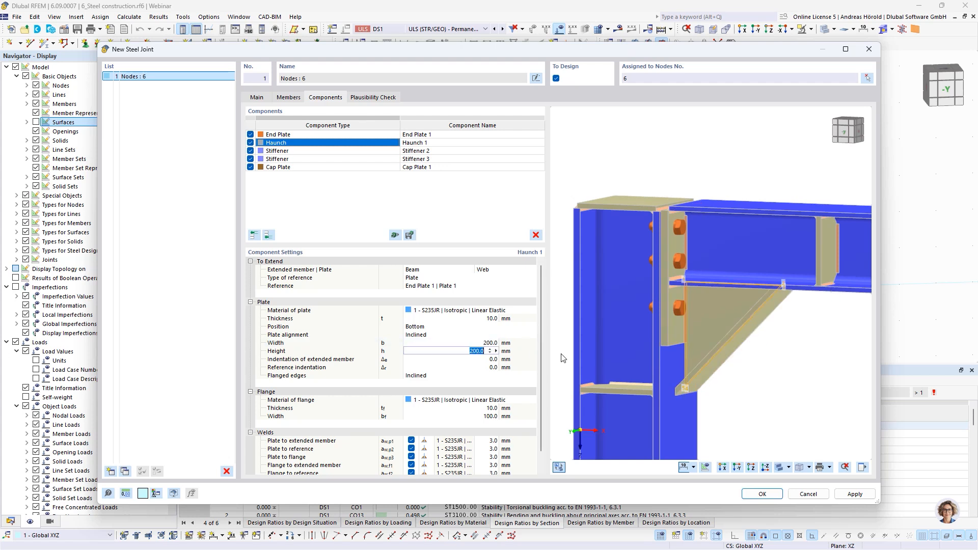
text(90)
key(Tab)
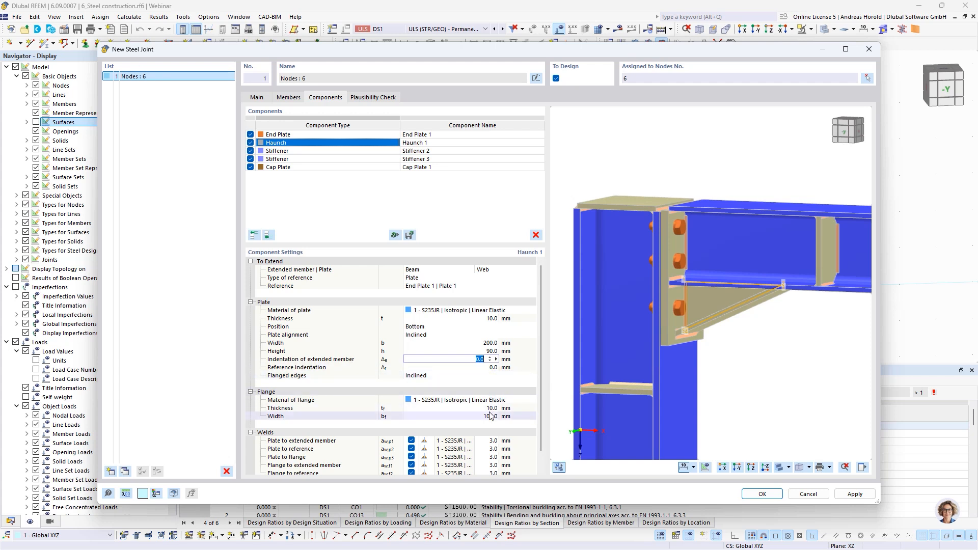
Step: Set the haunch's plate-to-flange, flange-to-extended-member and flange-to-reference welds to 4 mm
scroll(491, 425, down, 1)
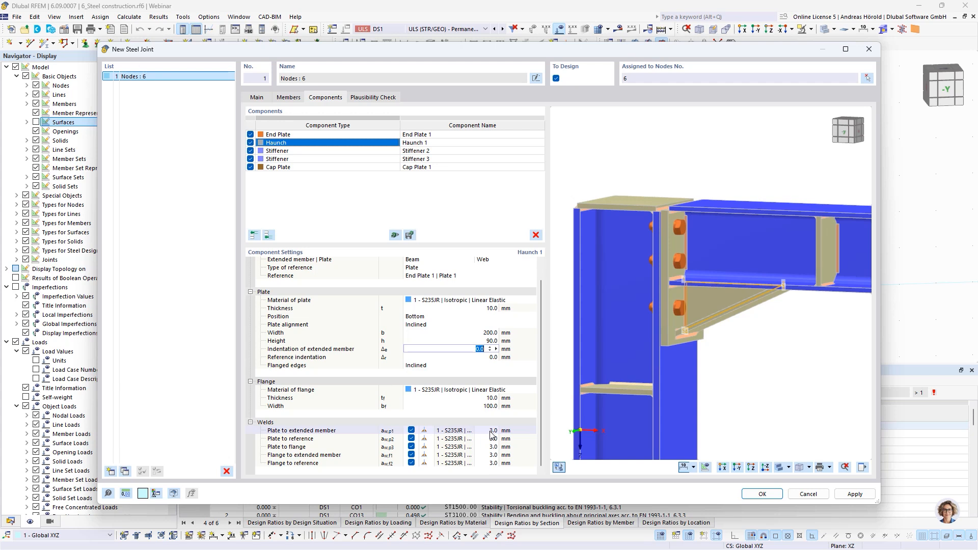
click(492, 431)
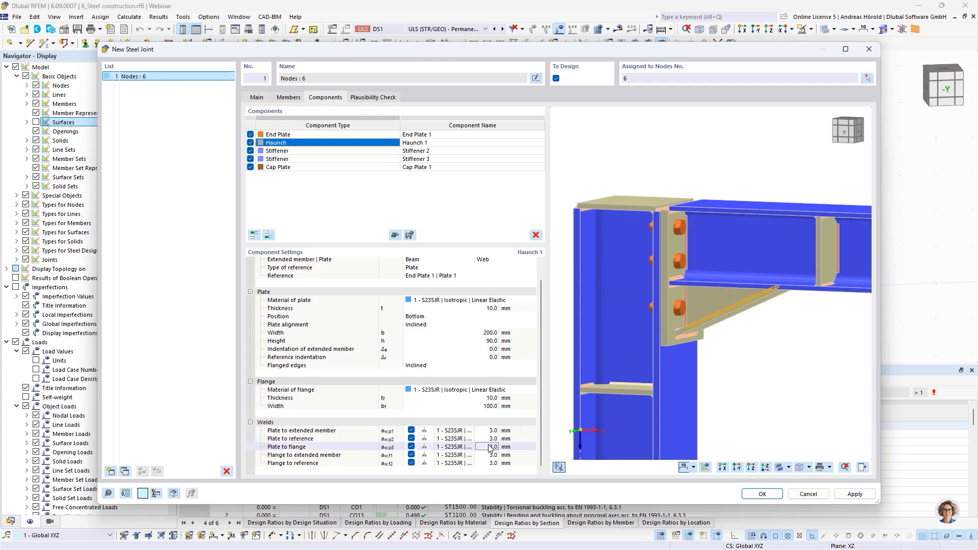
click(490, 447)
text(4)
key(Return)
text(4)
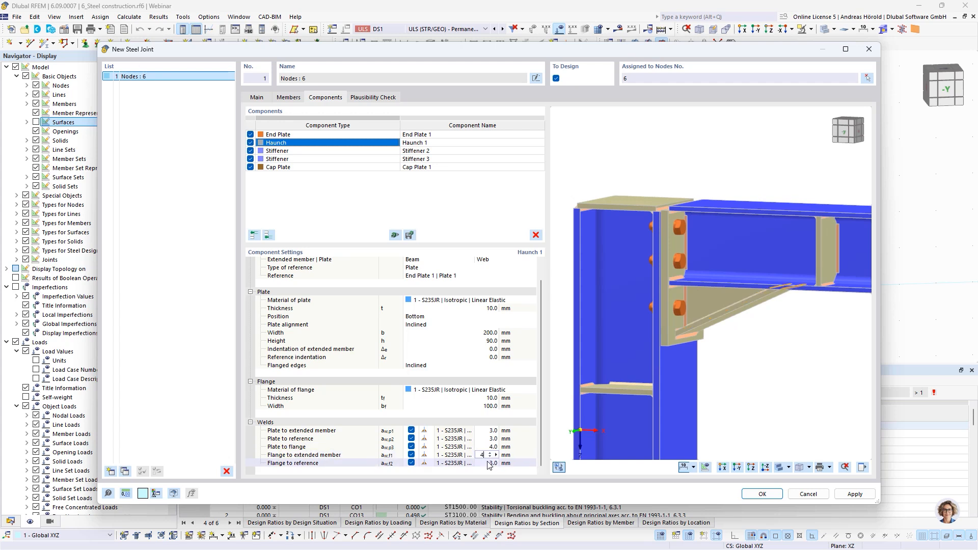
click(489, 463)
click(488, 455)
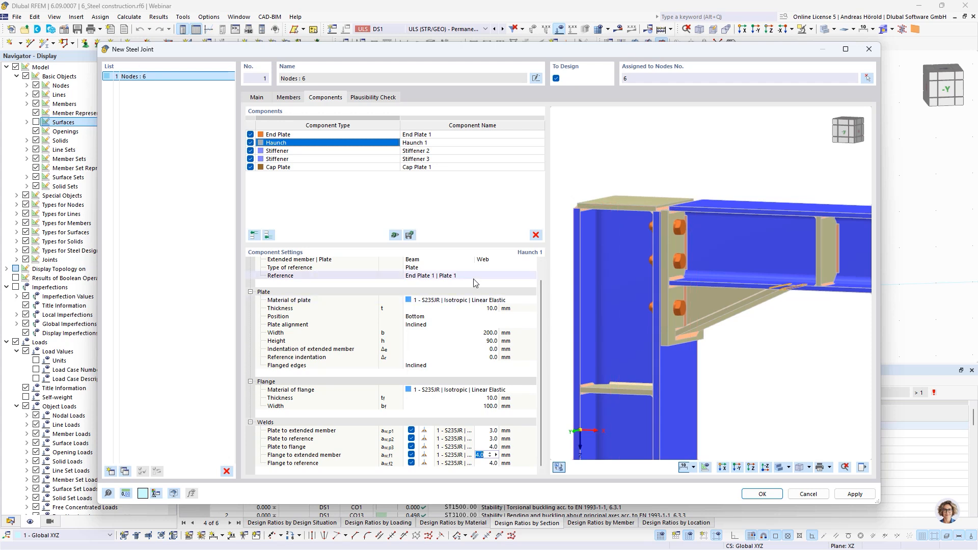
scroll(473, 280, up, 1)
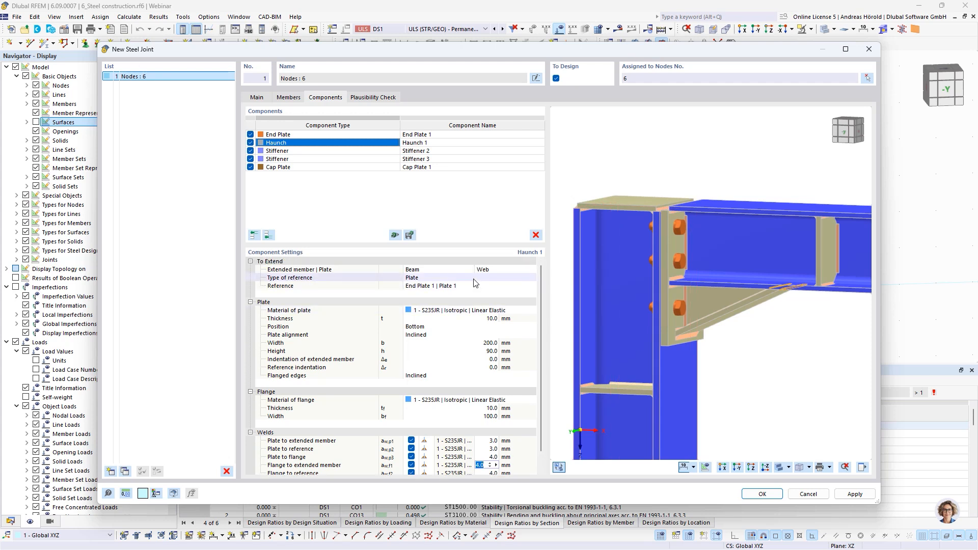
scroll(475, 282, down, 1)
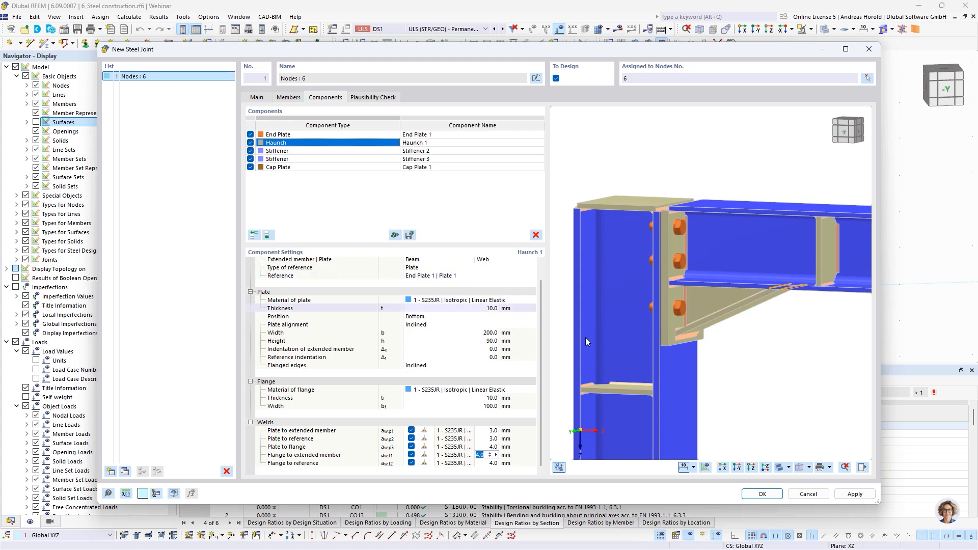
ctrl+middle_drag(733, 416, 804, 410)
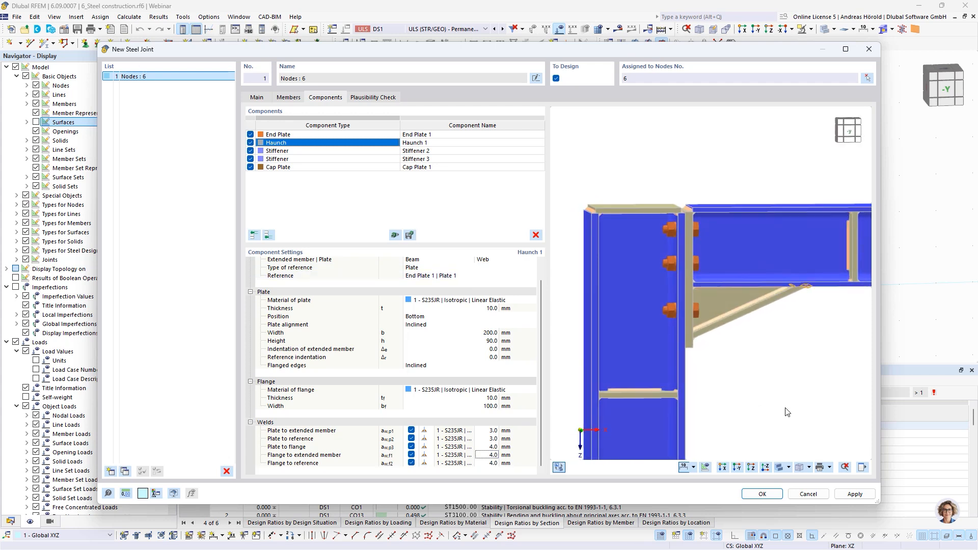
Step: Set the column stiffener's location offset to 100 mm
click(318, 151)
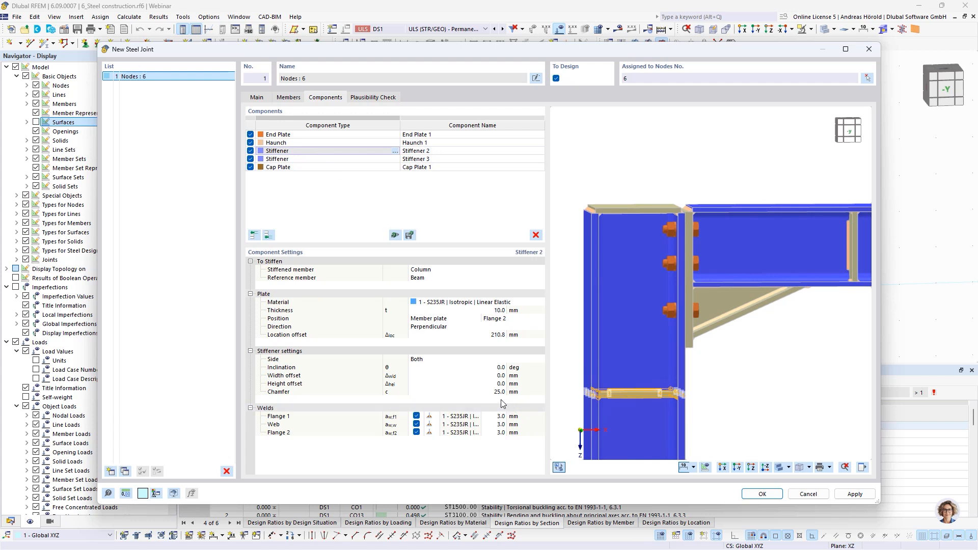
click(497, 336)
click(497, 338)
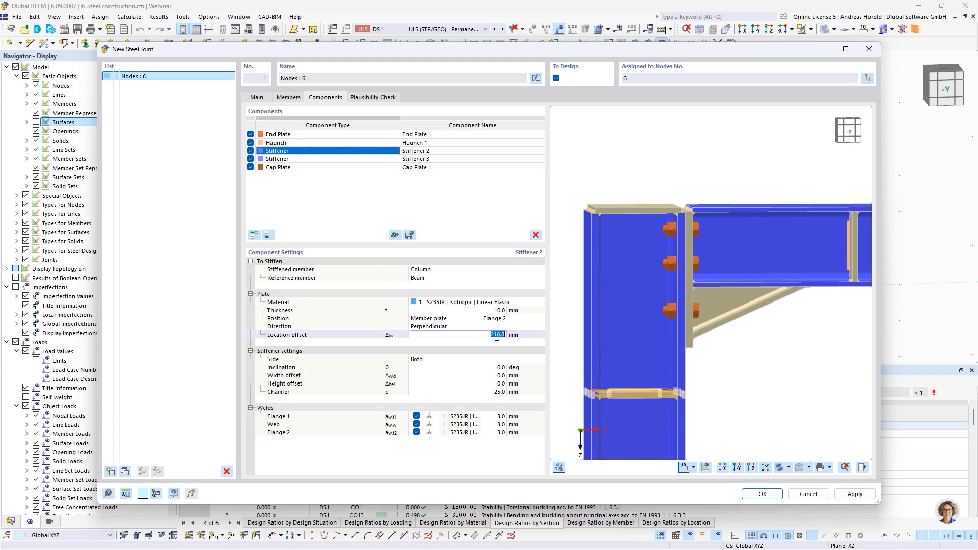
text(100)
key(Return)
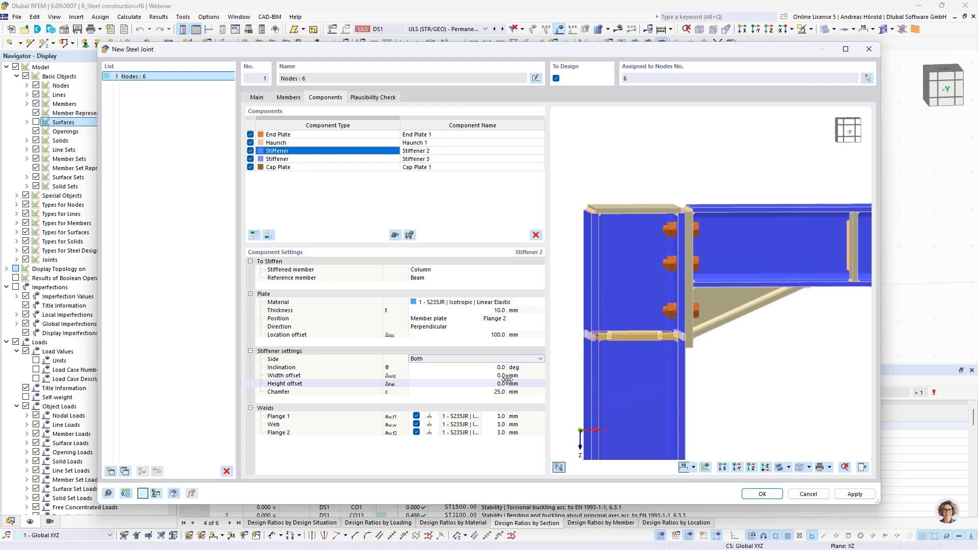
Step: Set the column stiffener's welds at flange 1 and flange 2 to 4 mm
click(498, 419)
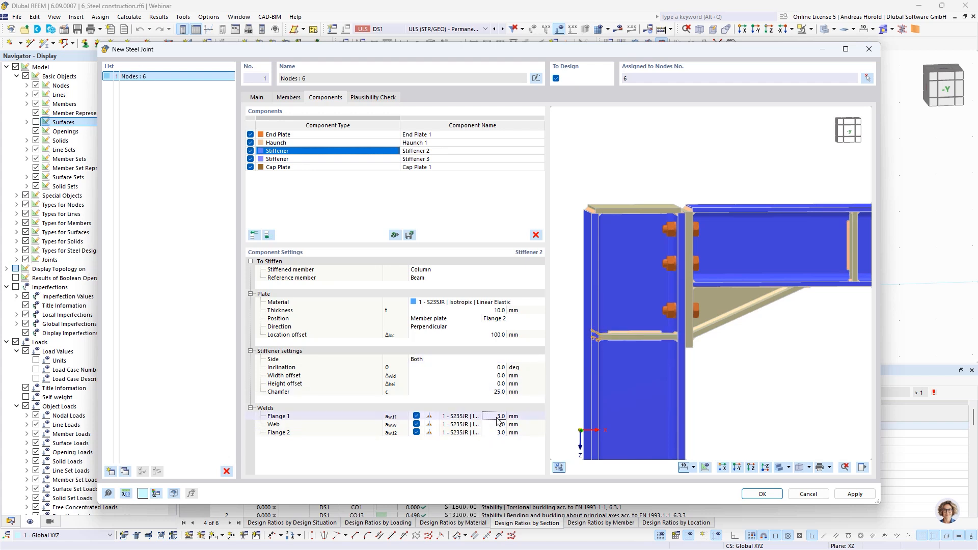
text(4)
click(492, 432)
text(4)
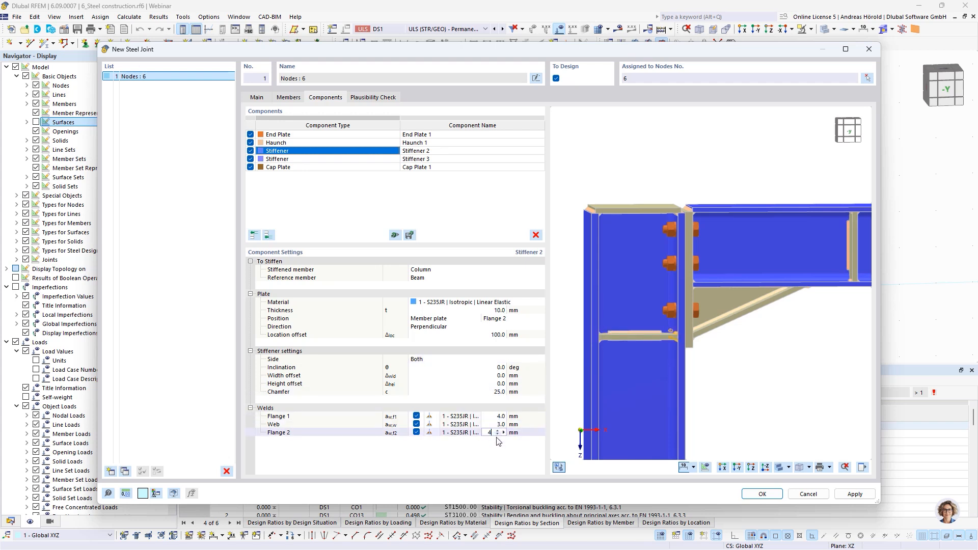
key(Return)
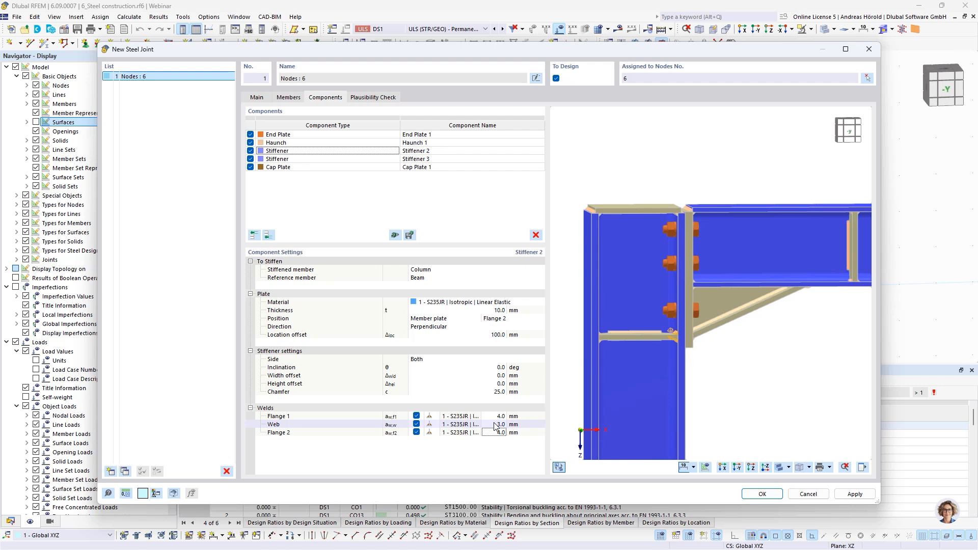
Step: Set the beam stiffener's distance to 320 mm
click(331, 159)
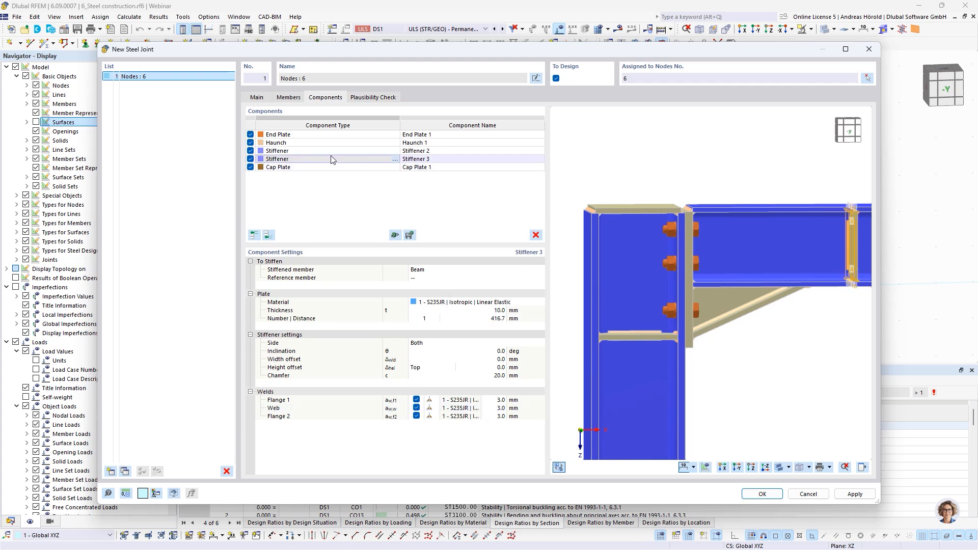
click(488, 318)
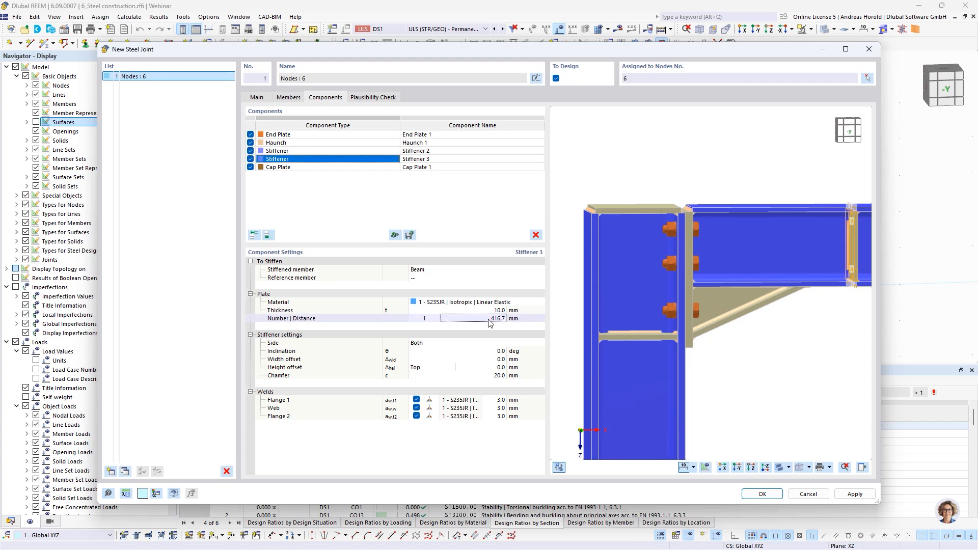
click(491, 322)
text(3)
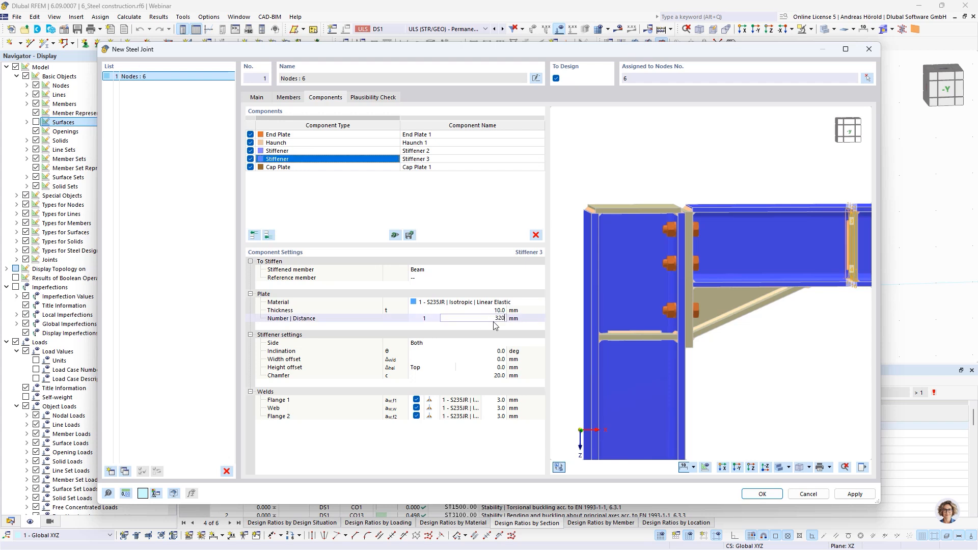
text(20)
key(Tab)
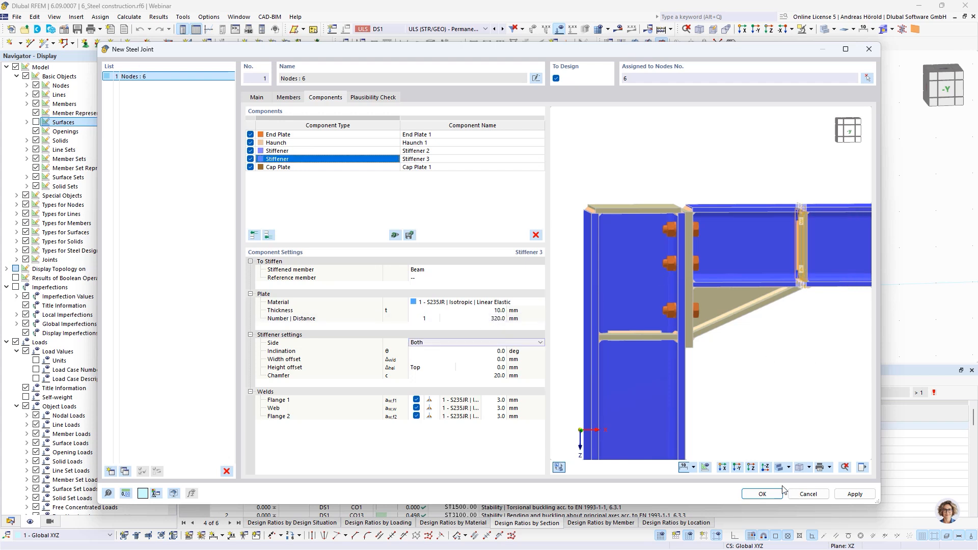
Step: Set the beam stiffener's welds at flange 1 and flange 2 to 4 mm
click(740, 470)
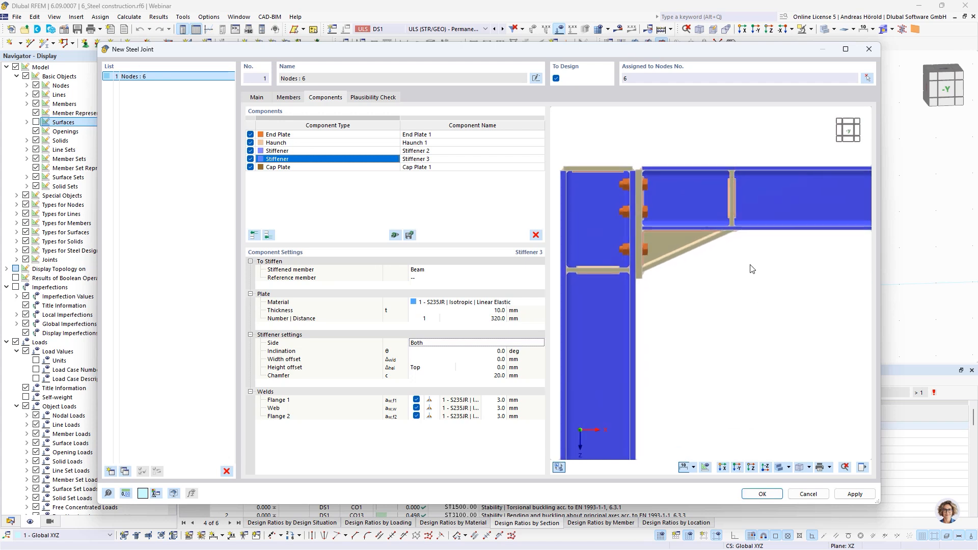
scroll(735, 261, up, 5)
scroll(735, 261, down, 5)
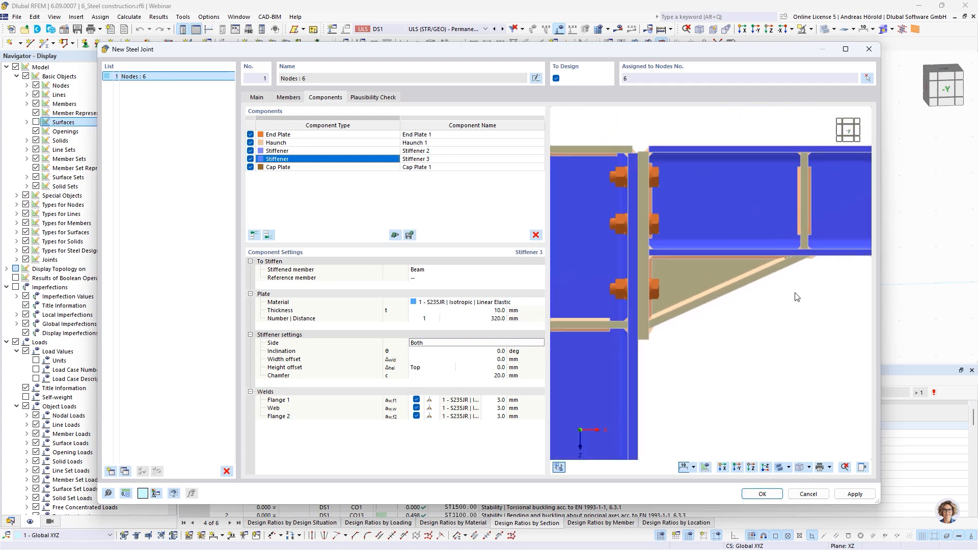
middle_drag(797, 298, 766, 353)
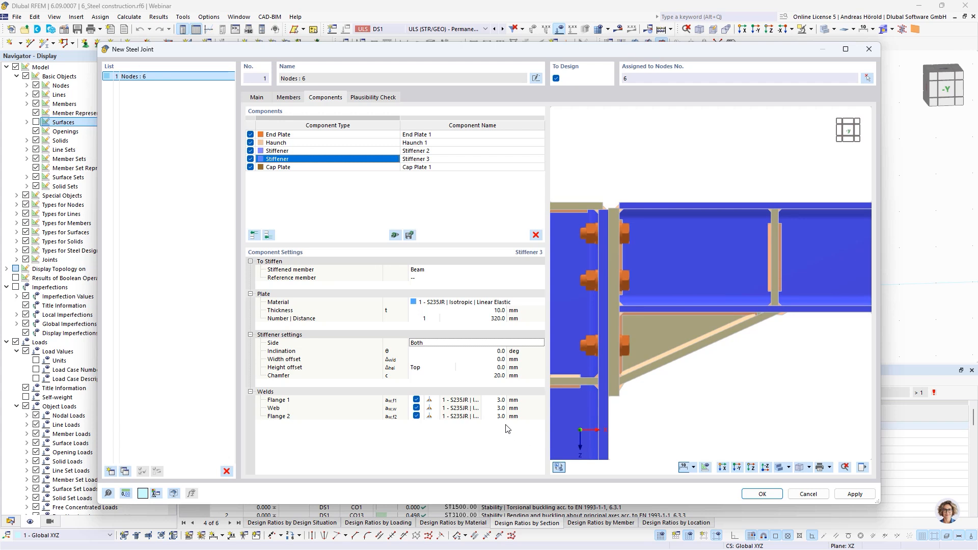
click(501, 400)
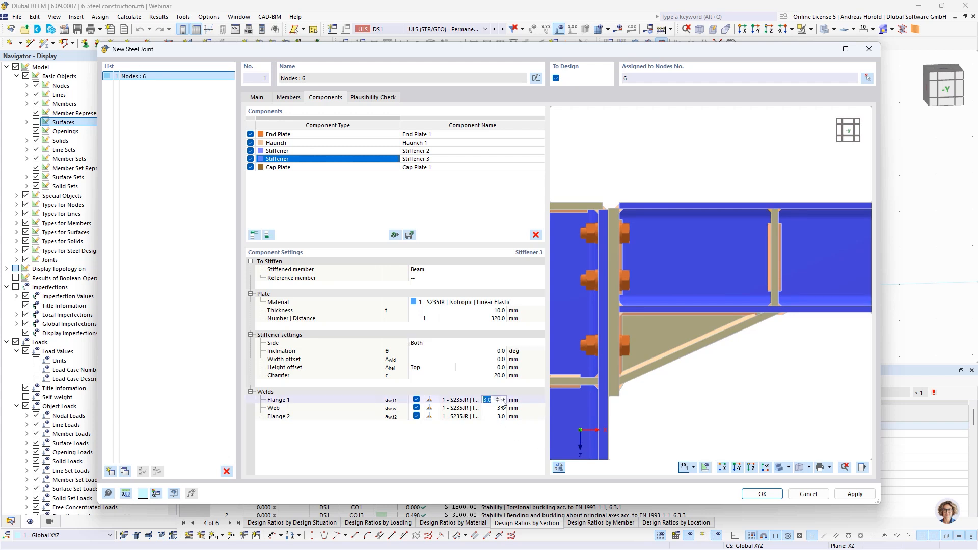
text(4)
click(502, 416)
text(4)
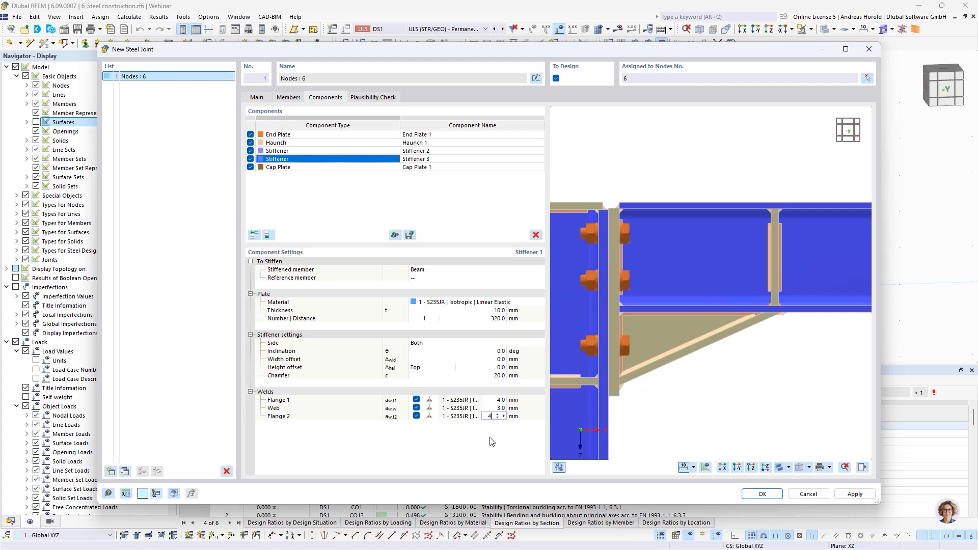
click(492, 442)
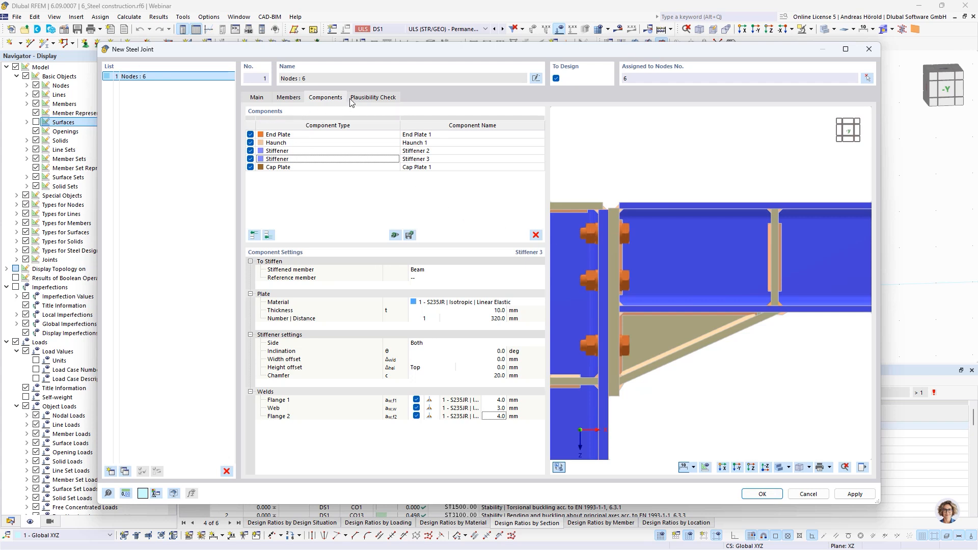
Step: Check the joint's plausibility, assign it to nodes 2, 4, 6 and 8, and save it, accepting deletion of the existing results
click(374, 98)
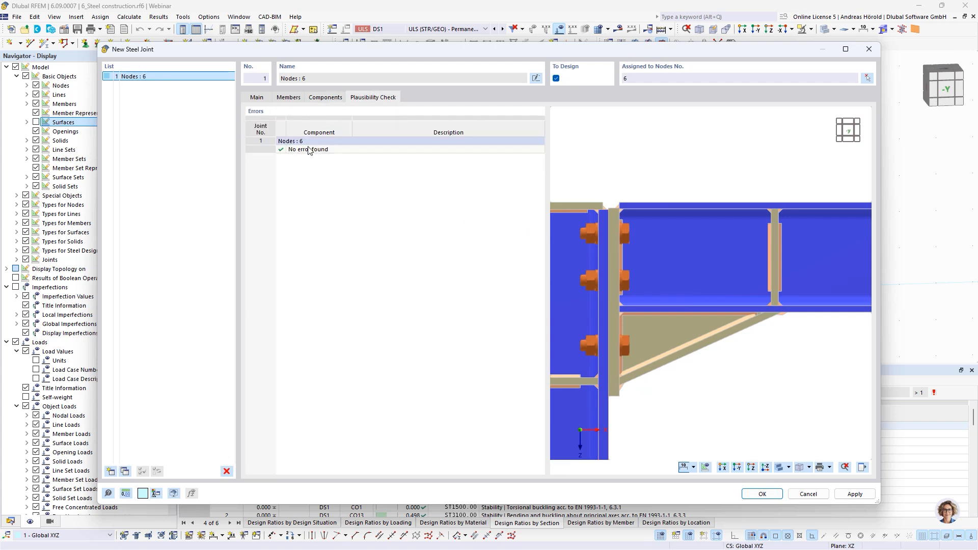
click(867, 79)
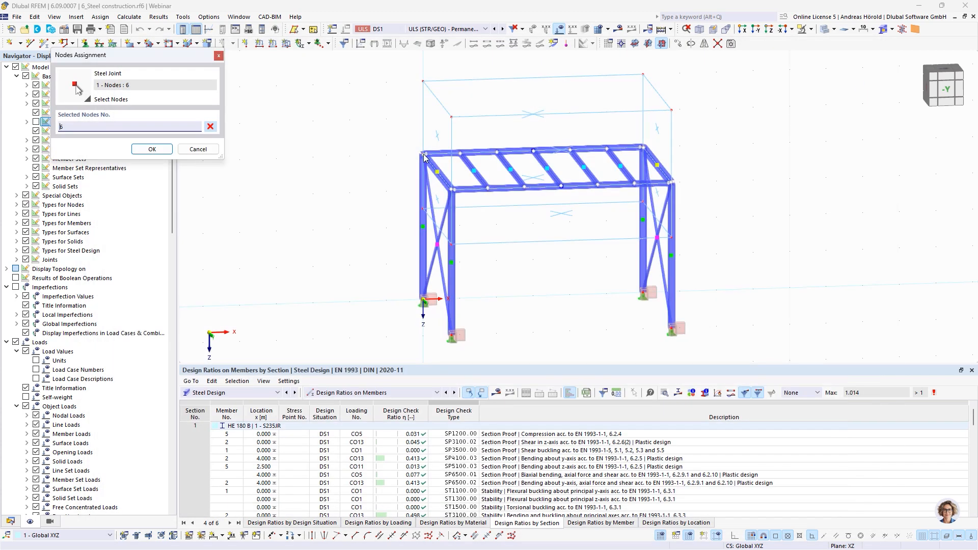
click(642, 147)
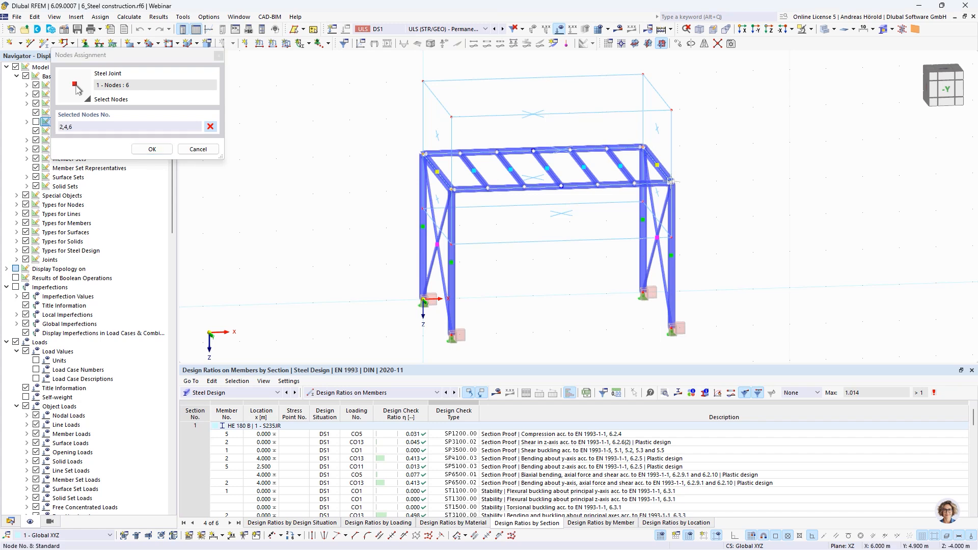
click(151, 149)
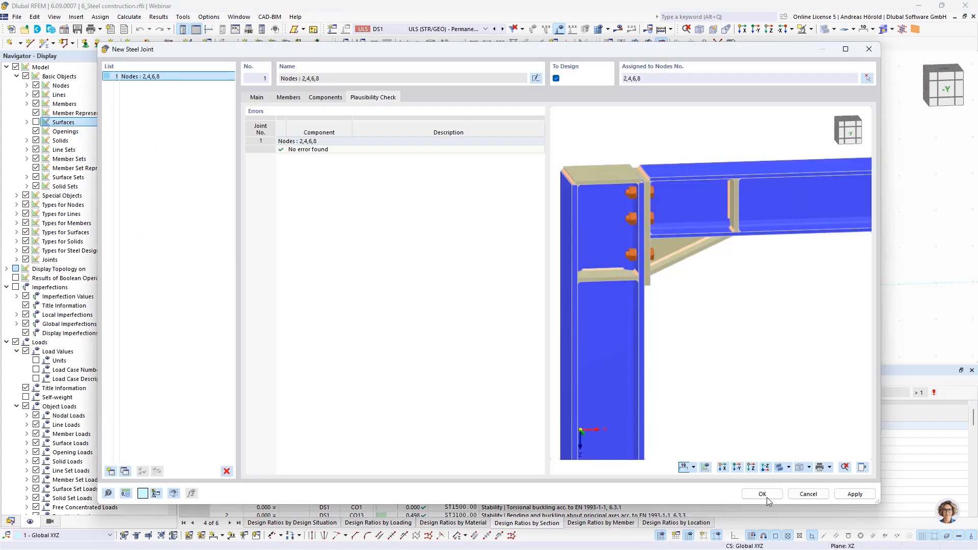
click(762, 494)
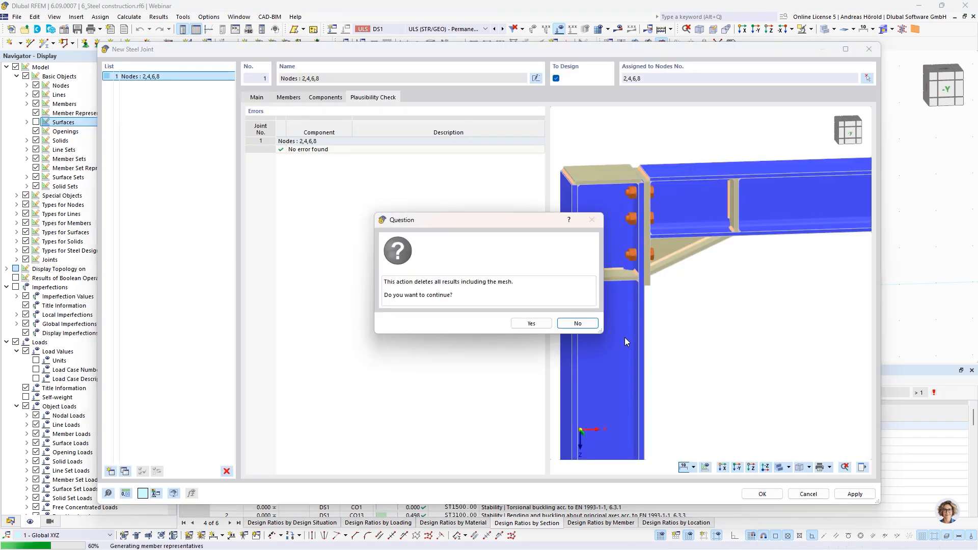
click(531, 324)
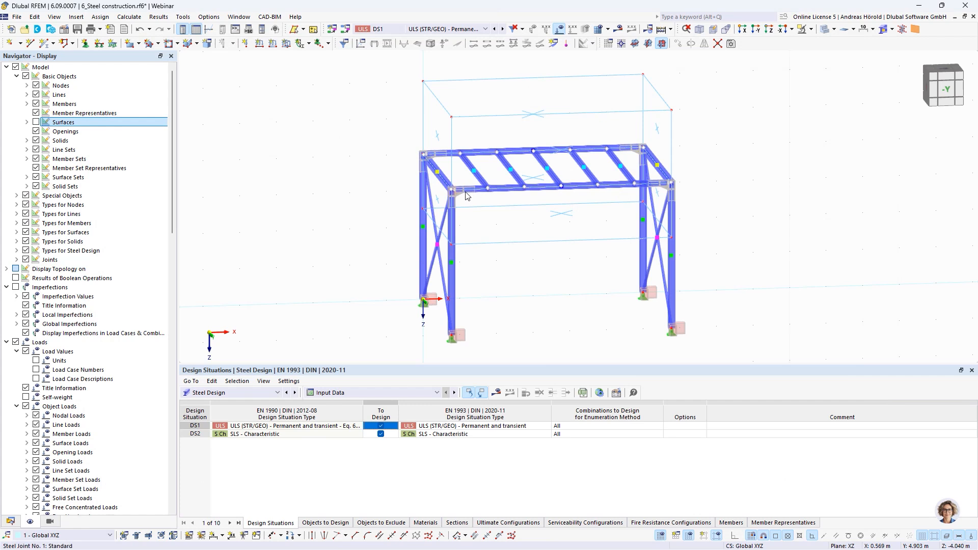
Step: Review the virtual machines and notification options for calculating the model in the cloud, and close without starting a calculation
scroll(454, 188, up, 8)
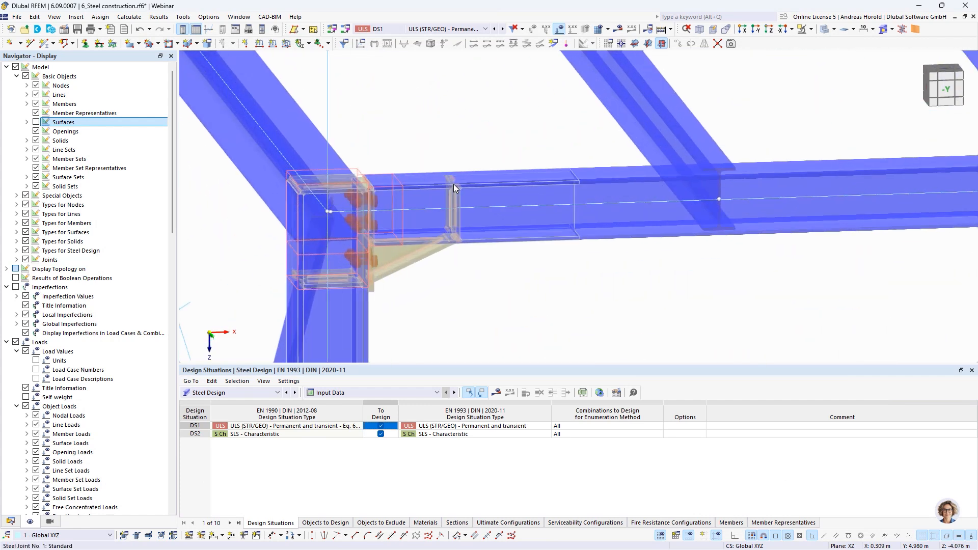
scroll(454, 185, down, 7)
scroll(450, 216, down, 3)
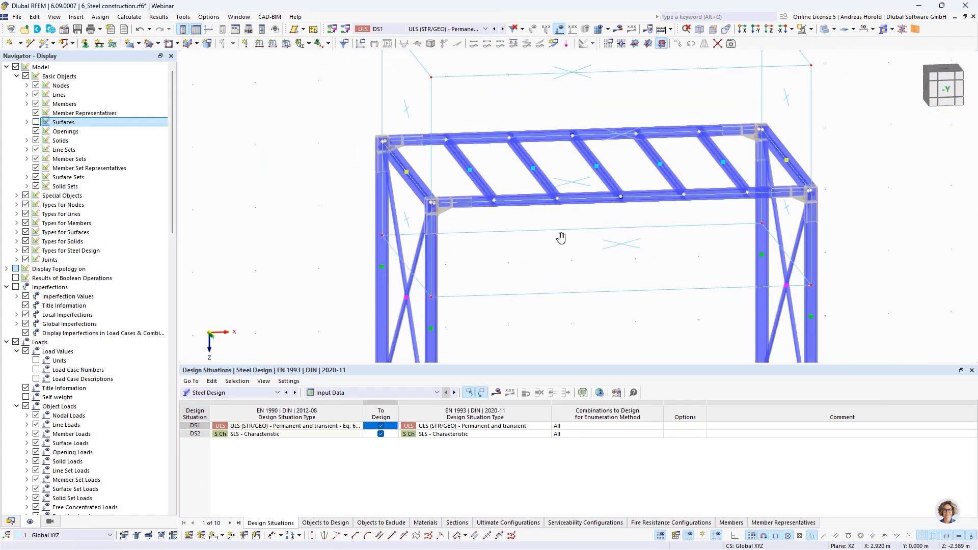
middle_drag(561, 238, 510, 244)
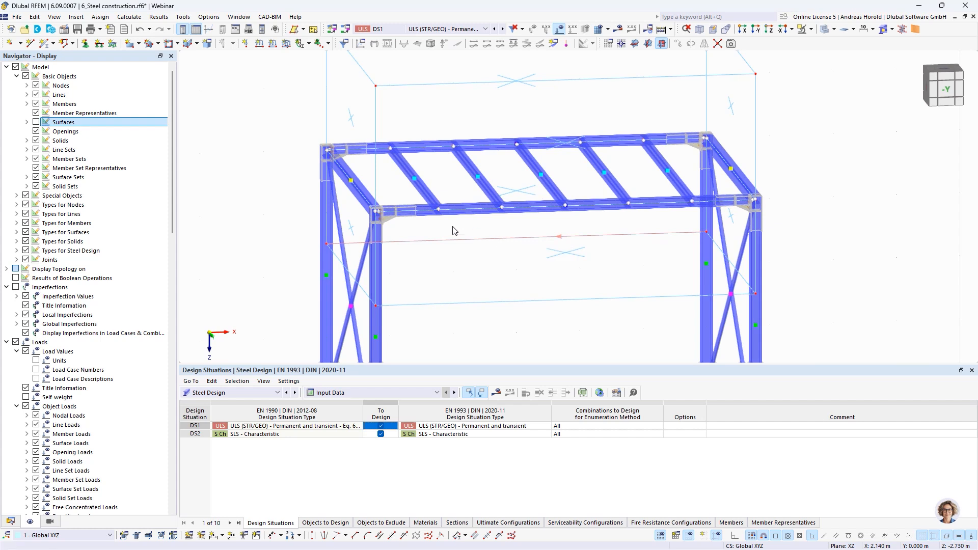
click(671, 29)
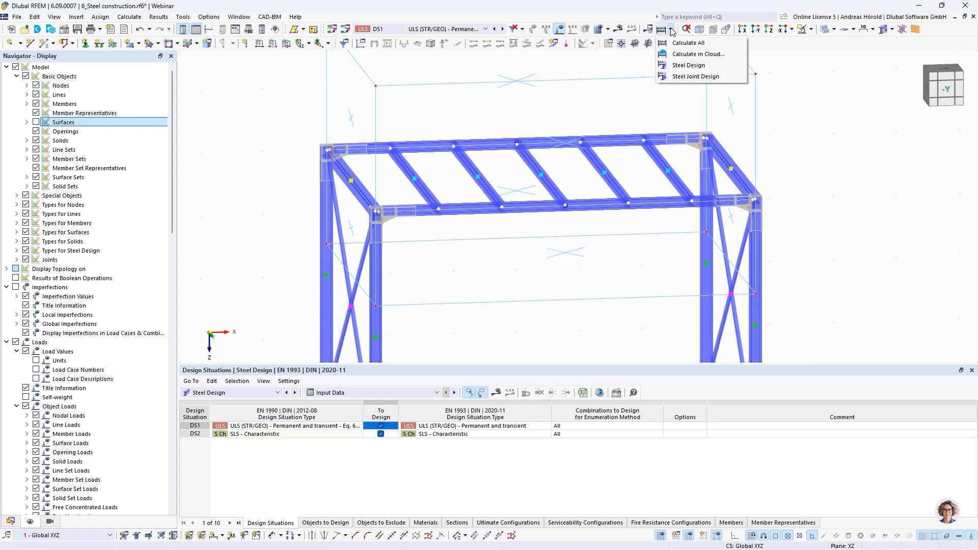
click(696, 54)
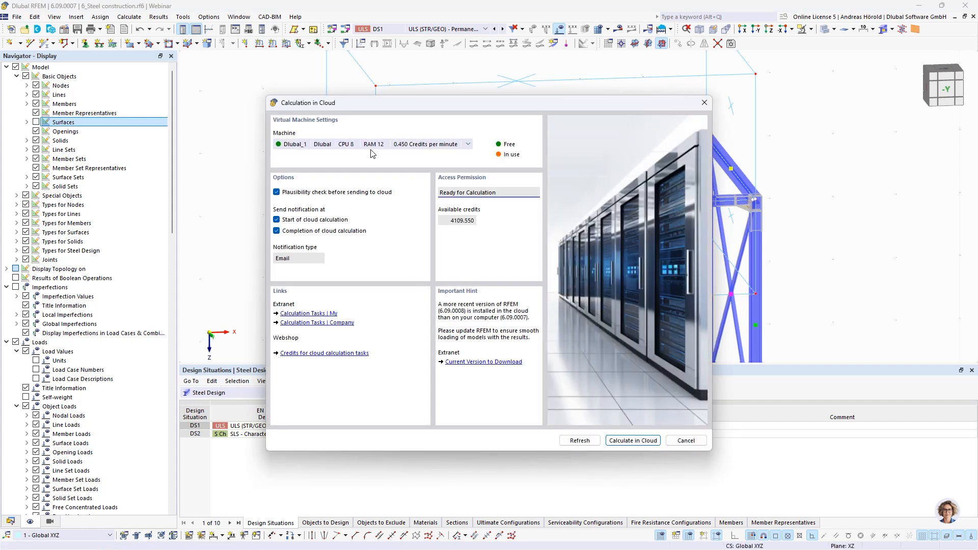
click(379, 145)
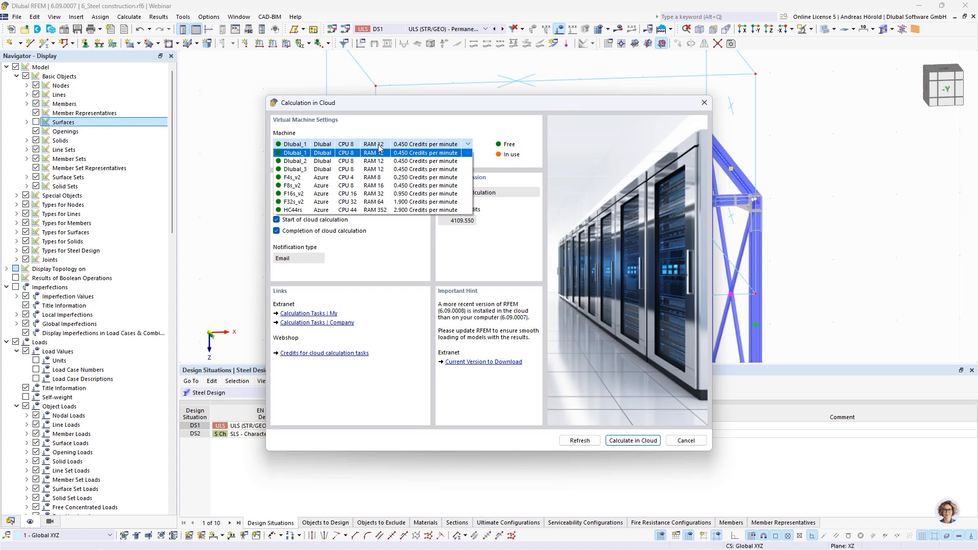
click(379, 146)
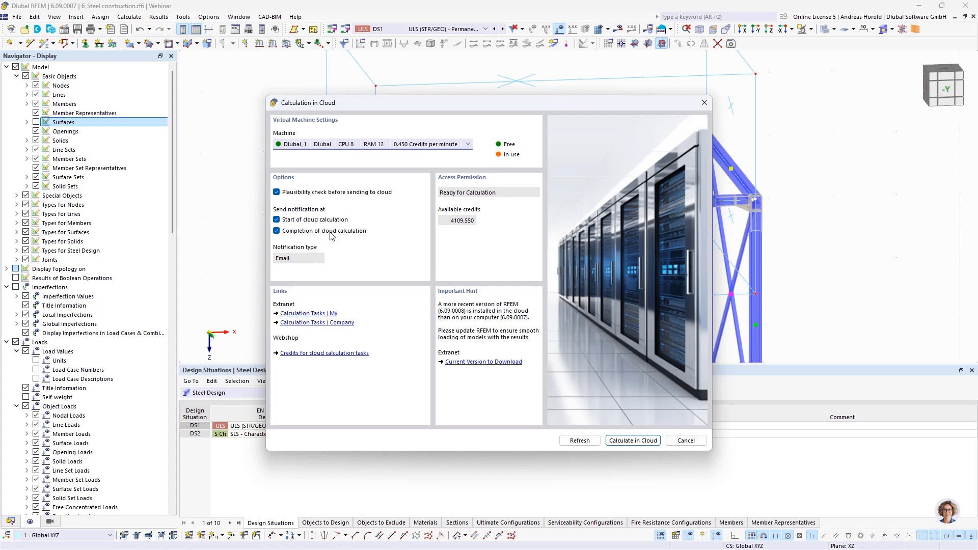
click(686, 440)
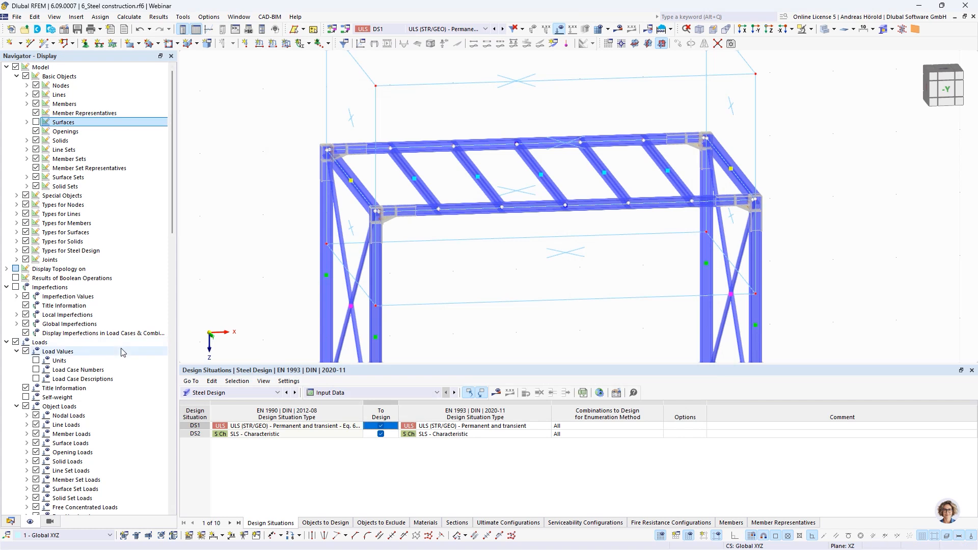
Step: Switch to the already calculated model 6_Steel construction_finished.rf6
scroll(116, 347, down, 7)
scroll(117, 347, down, 18)
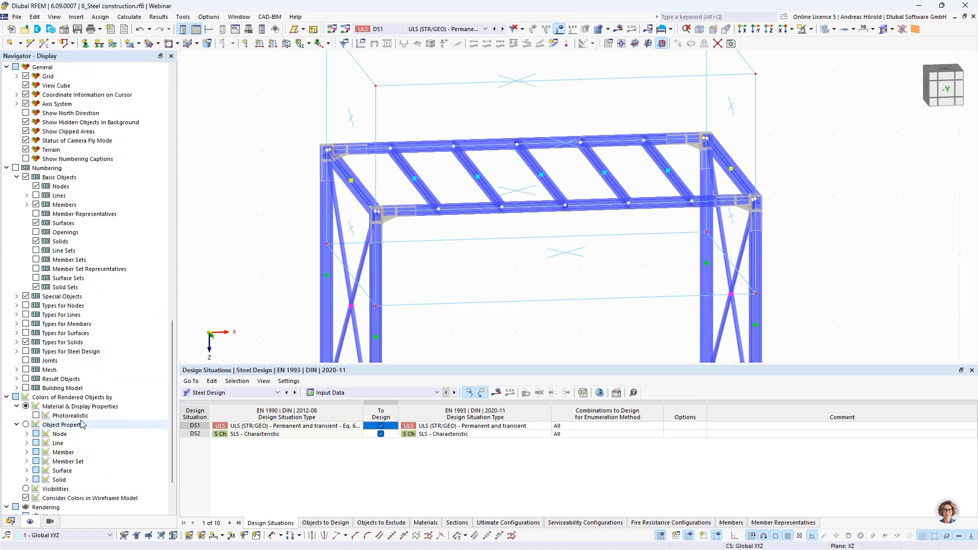
click(10, 521)
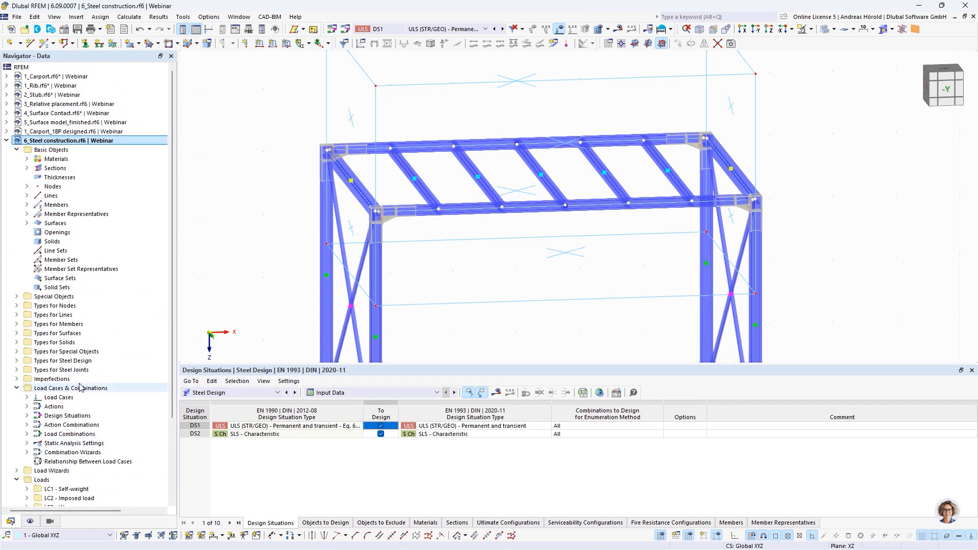
scroll(89, 383, down, 5)
scroll(89, 383, down, 1)
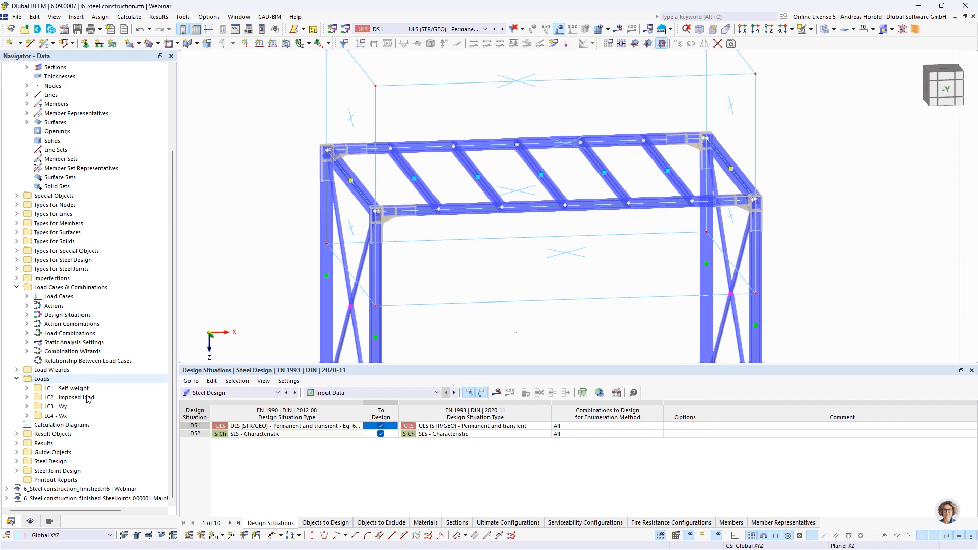
click(90, 490)
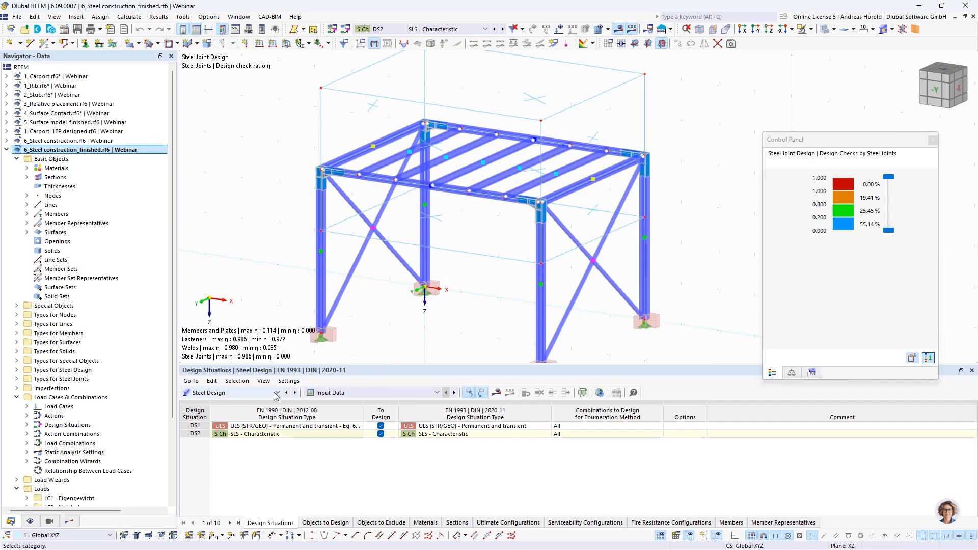
Step: Show the Steel Joint Design ratios by design situation and inspect the frame corner joints in an enlarged model view
click(243, 394)
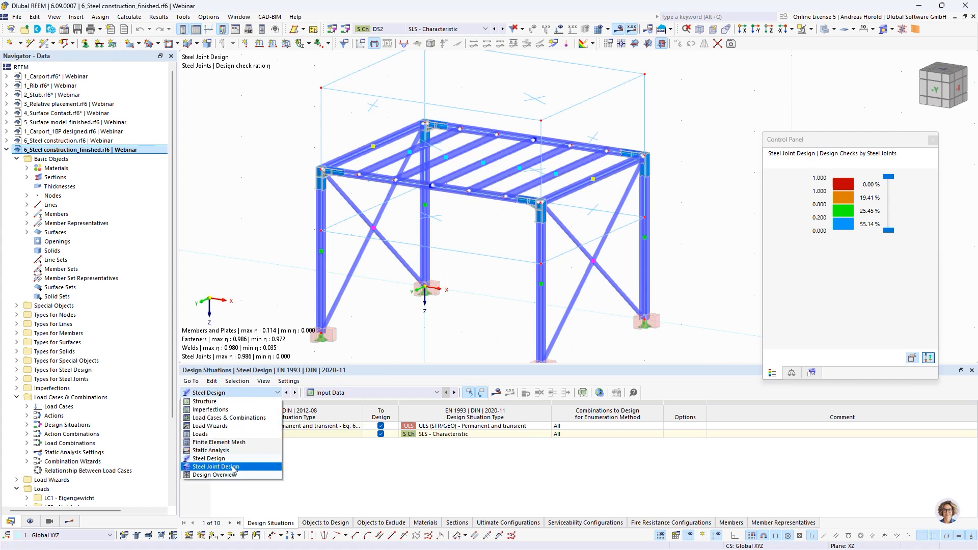
click(234, 467)
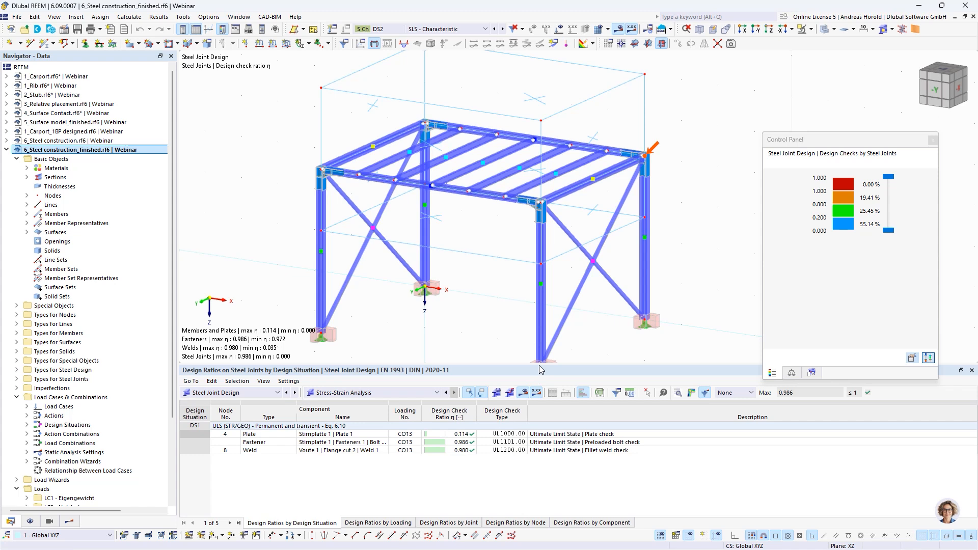
drag(540, 369, 533, 413)
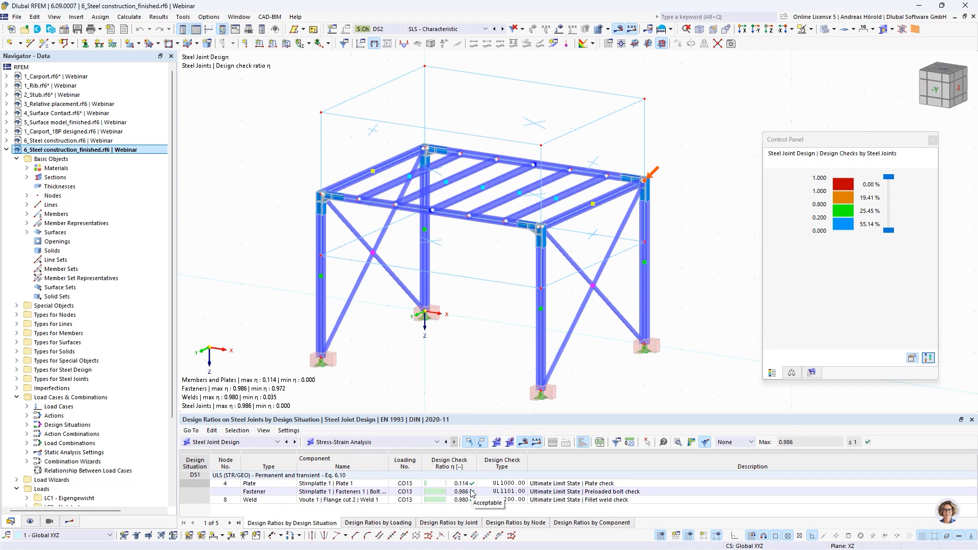
ctrl+middle_drag(465, 330, 492, 331)
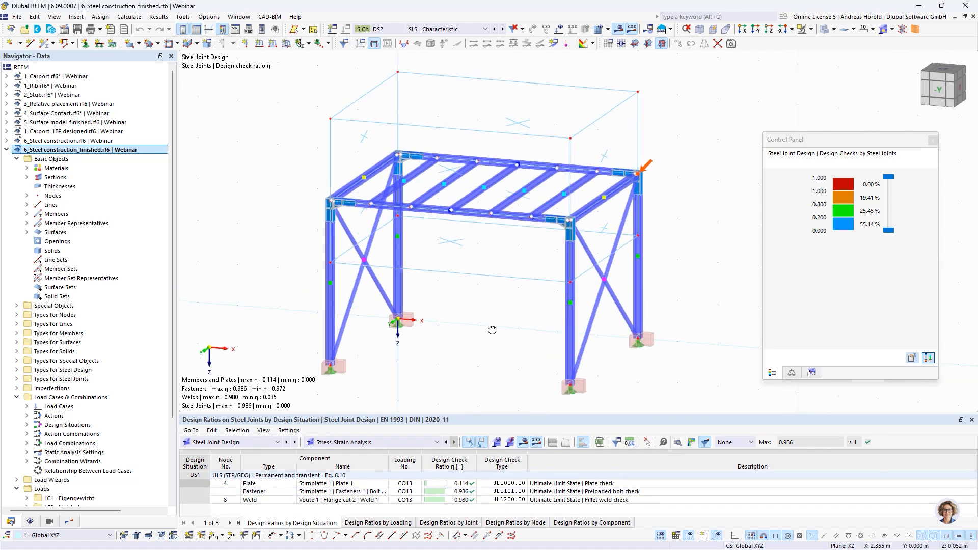
scroll(564, 229, up, 5)
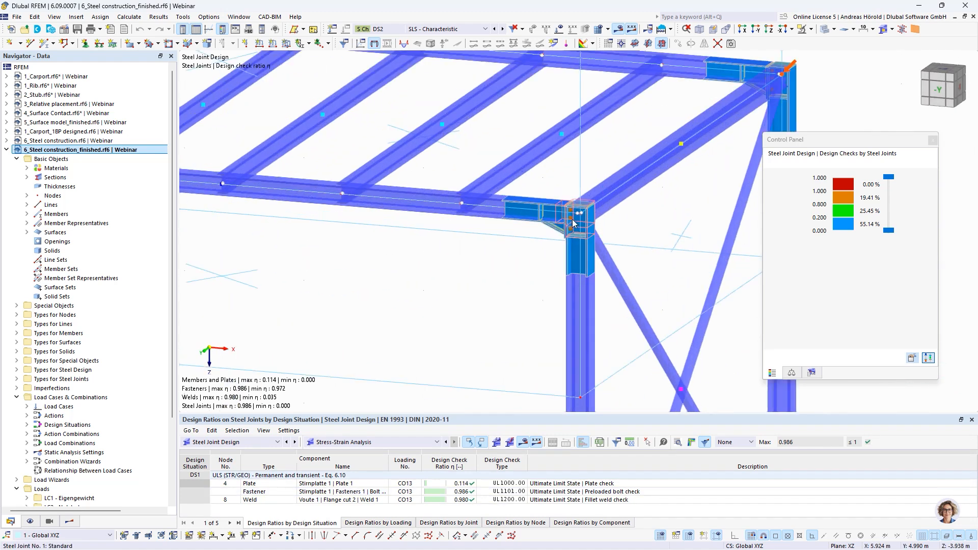
scroll(328, 275, down, 3)
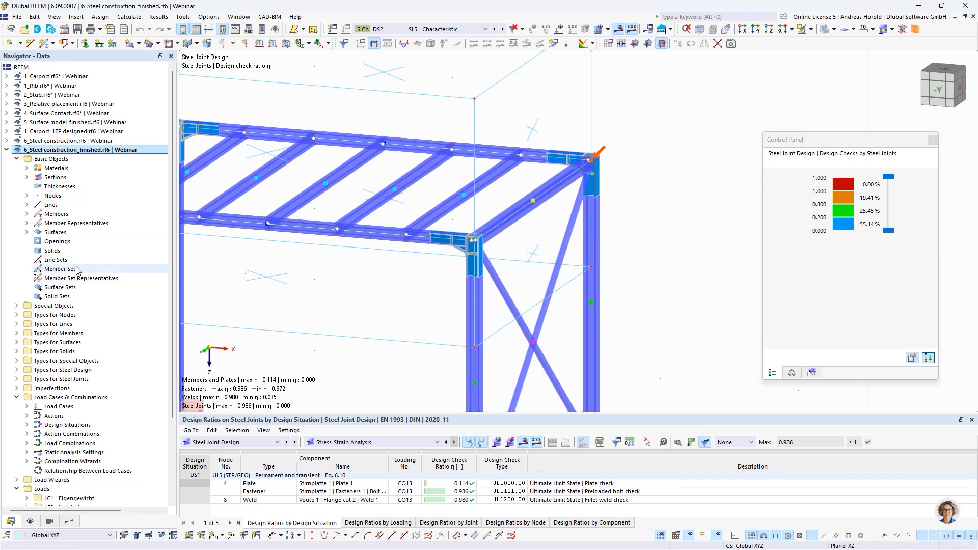
Step: List the finished model's member hinges and examine their diagram definitions and generated comments
click(16, 334)
click(27, 343)
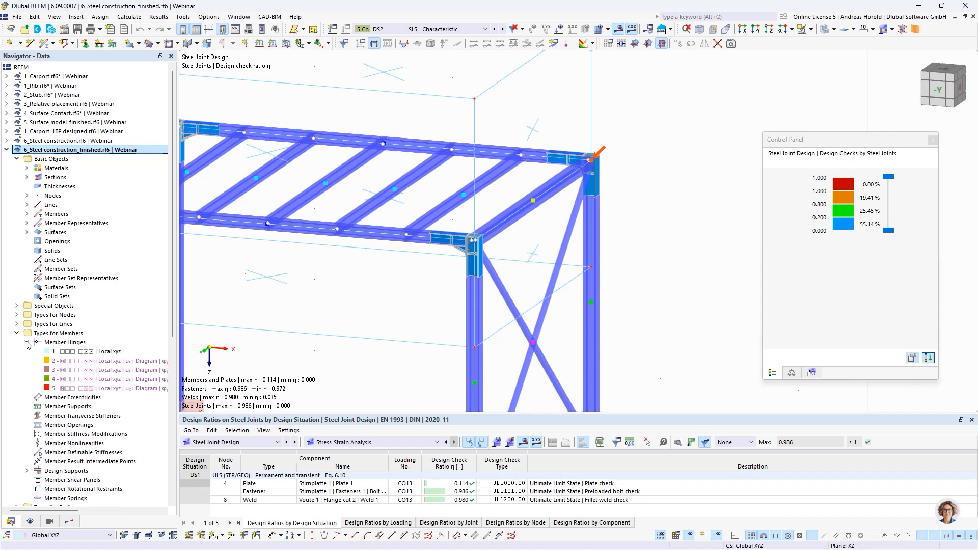
drag(179, 362, 312, 362)
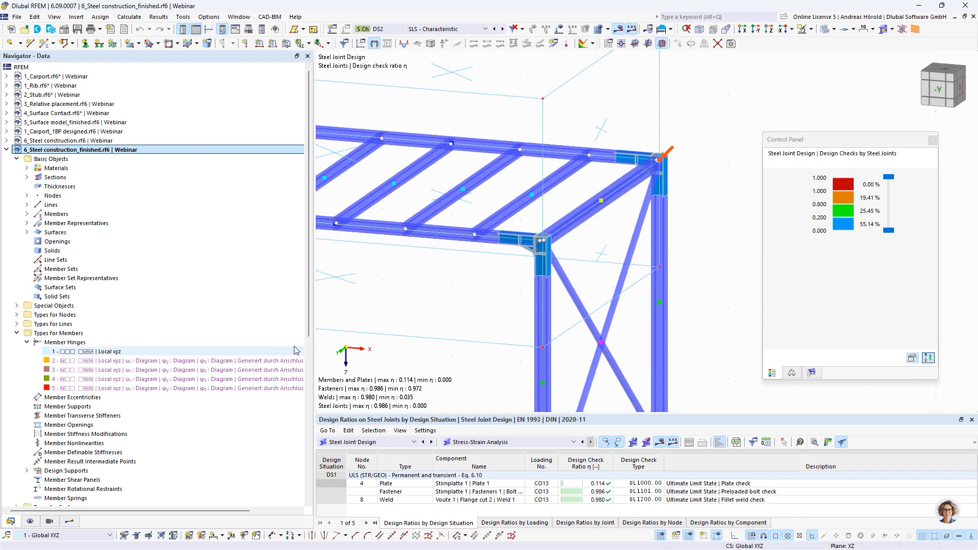
drag(311, 343, 206, 343)
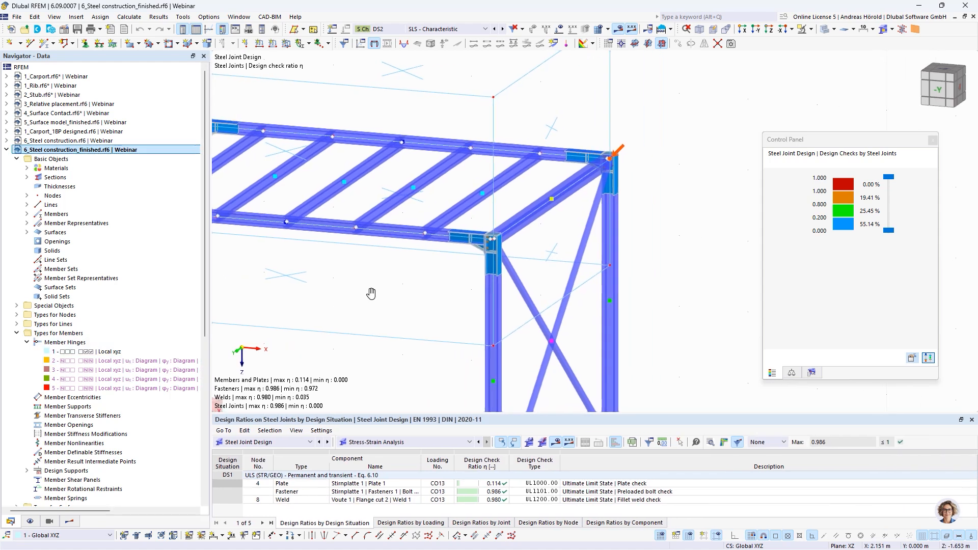
Step: Show the Steel Joint Design stiffness analysis results for the frame corner joint at nodes 2, 4, 6 and 8
middle_drag(371, 291, 581, 305)
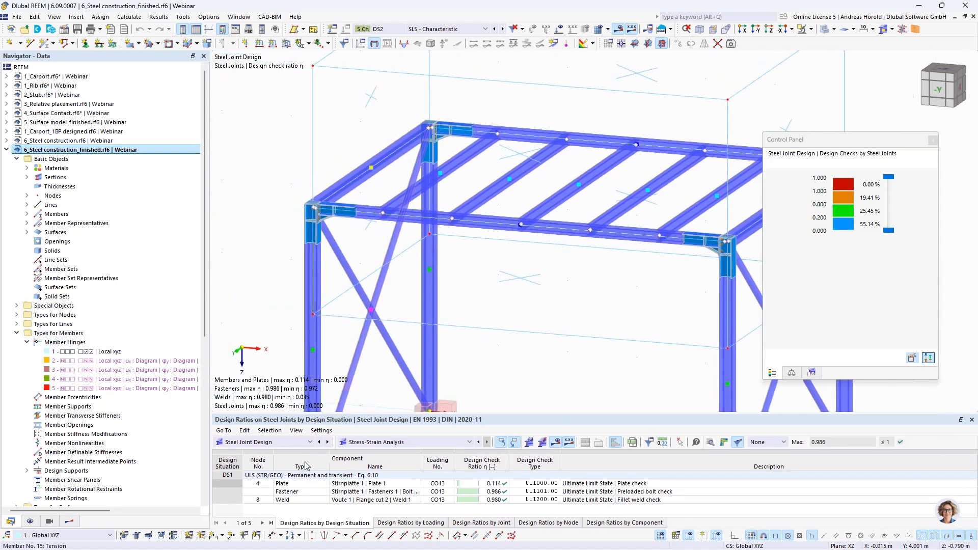
click(421, 443)
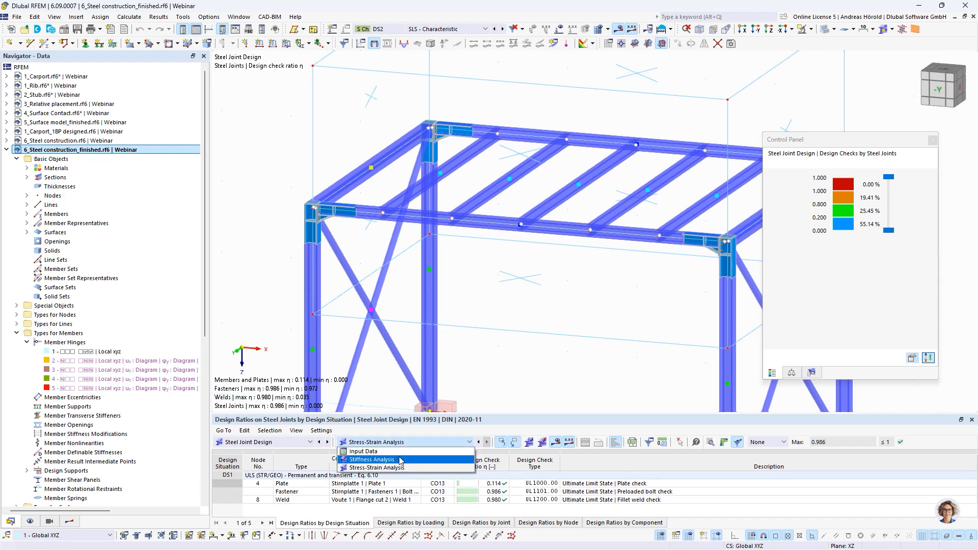
click(400, 460)
click(436, 492)
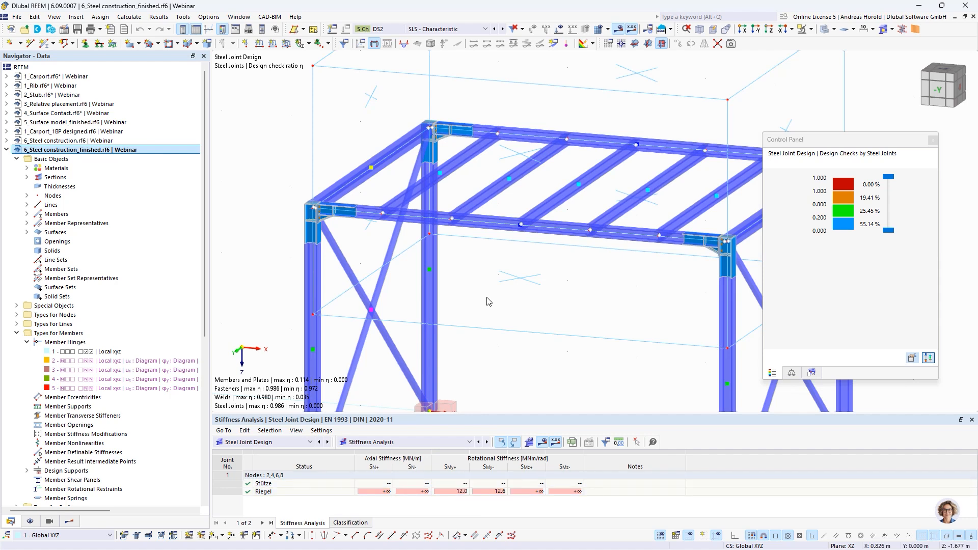
Step: Open the properties of the frame beam at the near corner joint and view its design types and assigned start and end hinges
middle_drag(485, 297, 474, 246)
scroll(289, 148, up, 4)
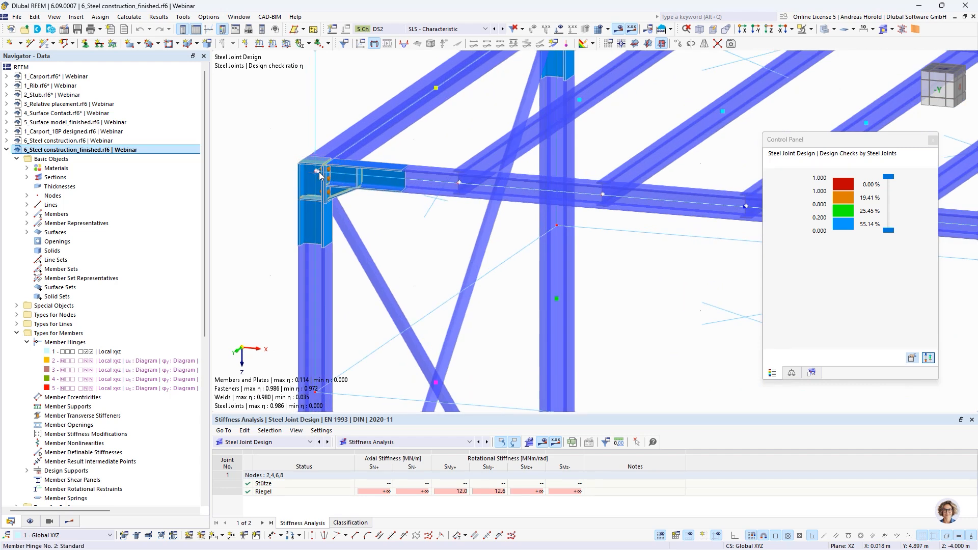
double_click(320, 176)
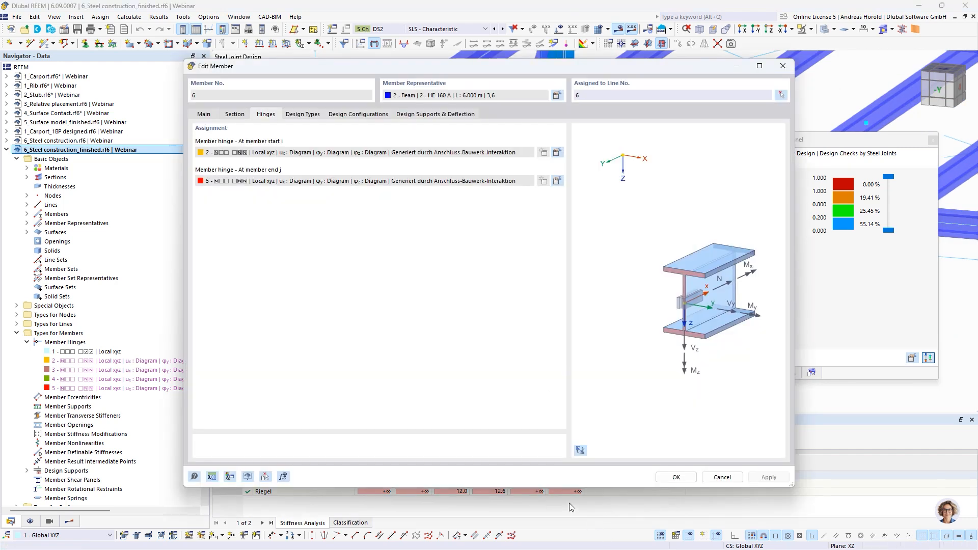
click(304, 114)
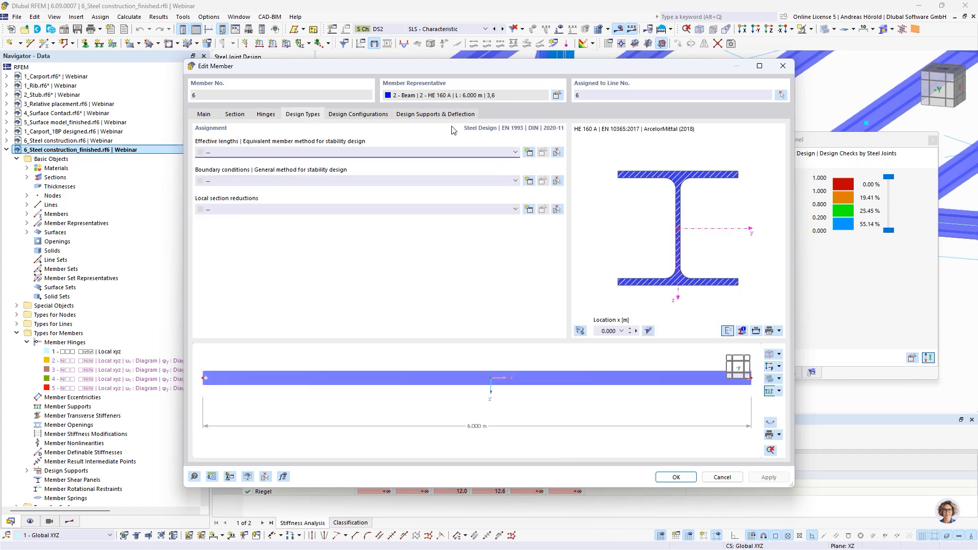
click(266, 114)
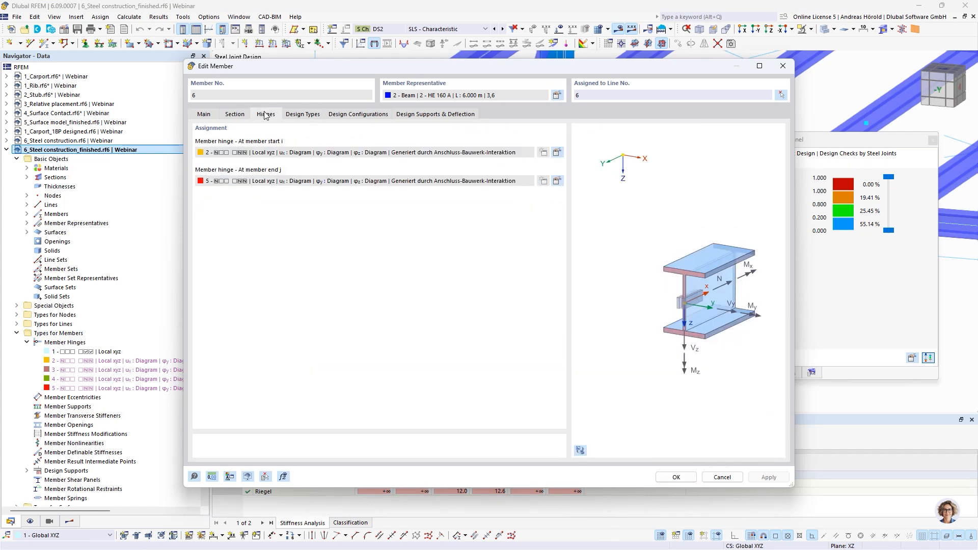
Step: Examine the φy diagram of the beam's start hinge, then cancel out of the hinge and member properties
click(557, 153)
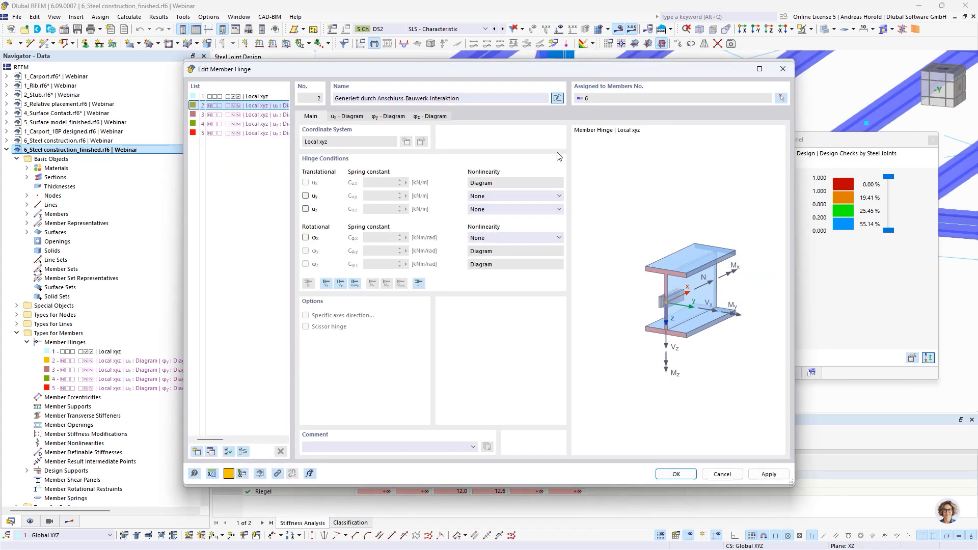
click(388, 117)
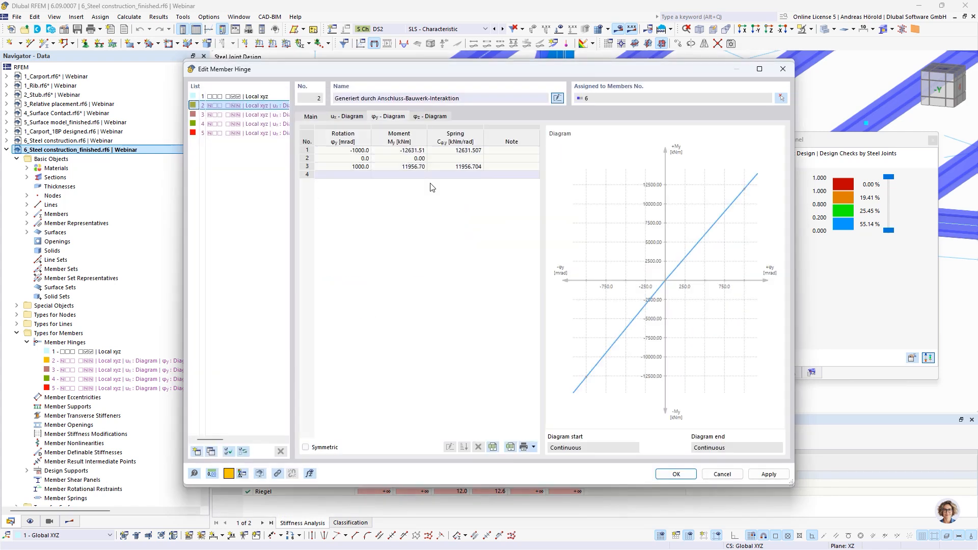
drag(476, 74, 476, 61)
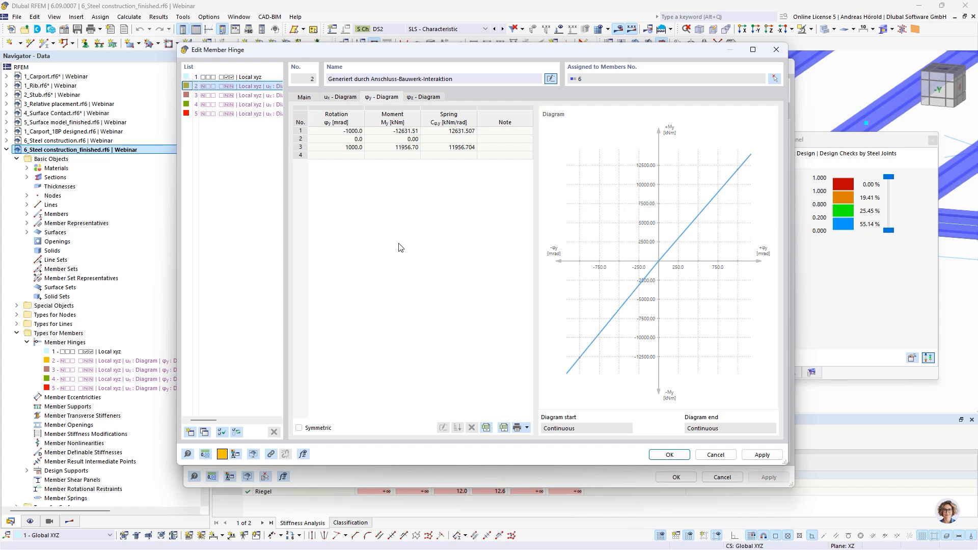
click(404, 149)
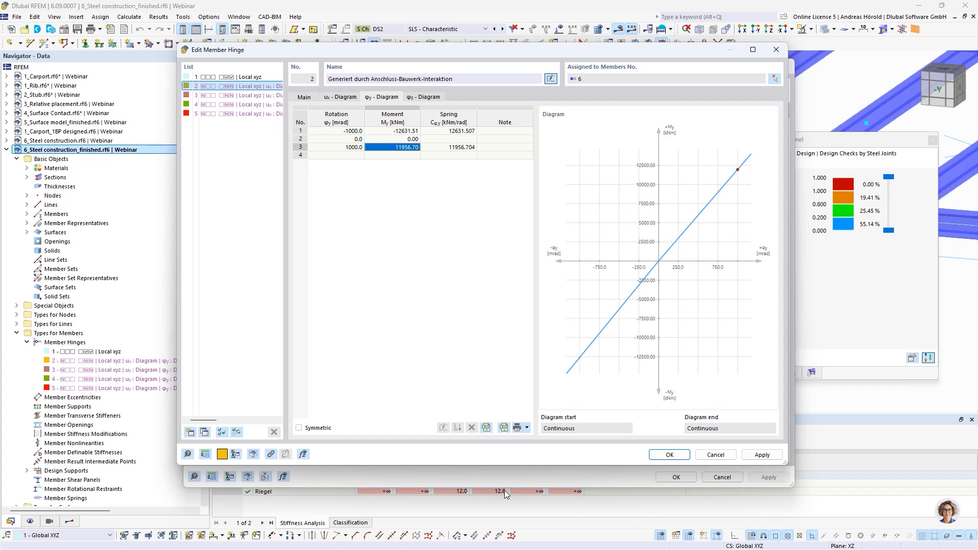
click(714, 455)
click(722, 478)
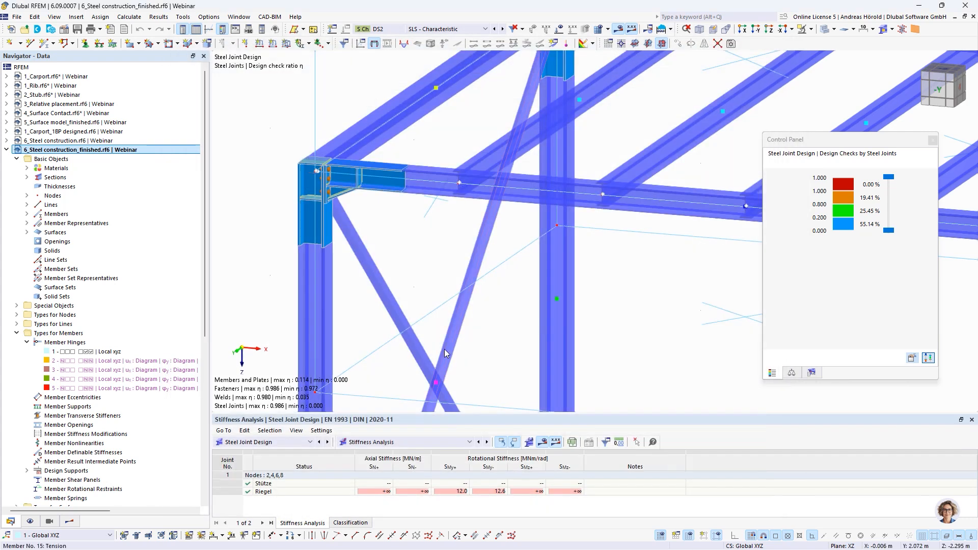
Step: Show the Steel Design errors and warnings overview and inspect the members' design ratios on the whole frame
click(280, 446)
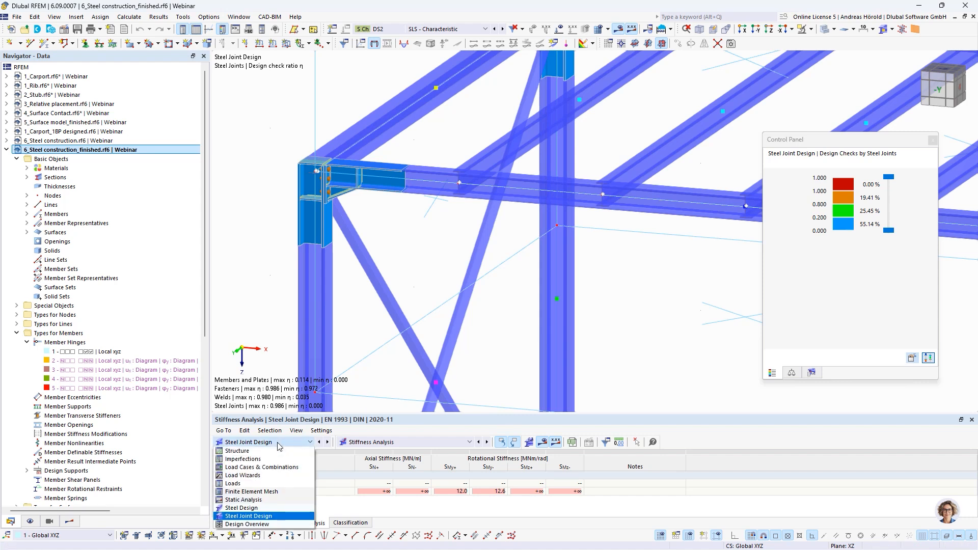
click(261, 509)
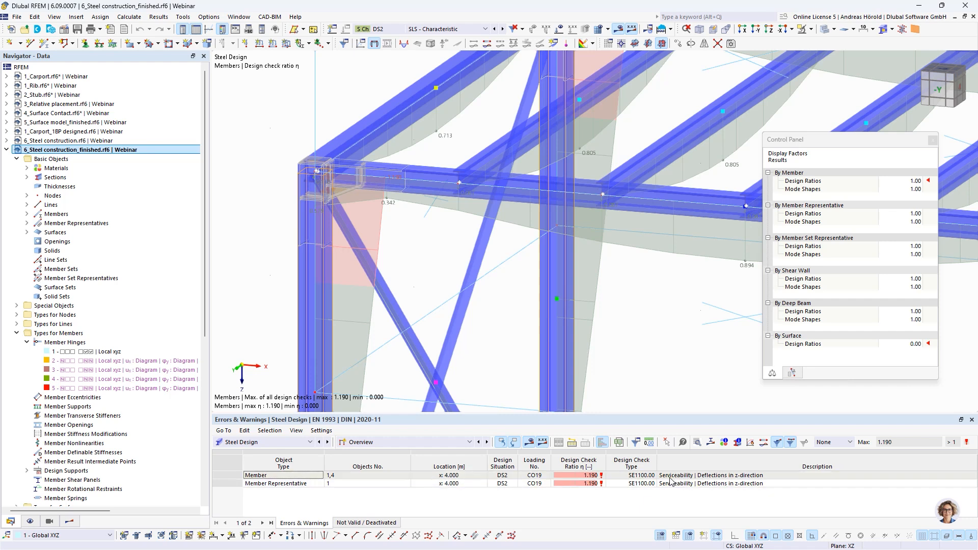
scroll(590, 340, down, 5)
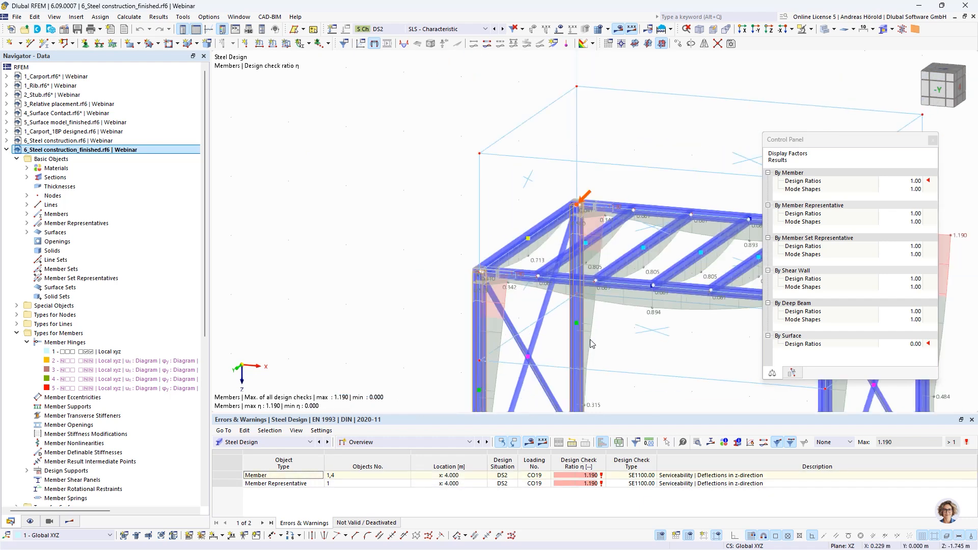
middle_drag(556, 330, 356, 250)
scroll(443, 270, up, 2)
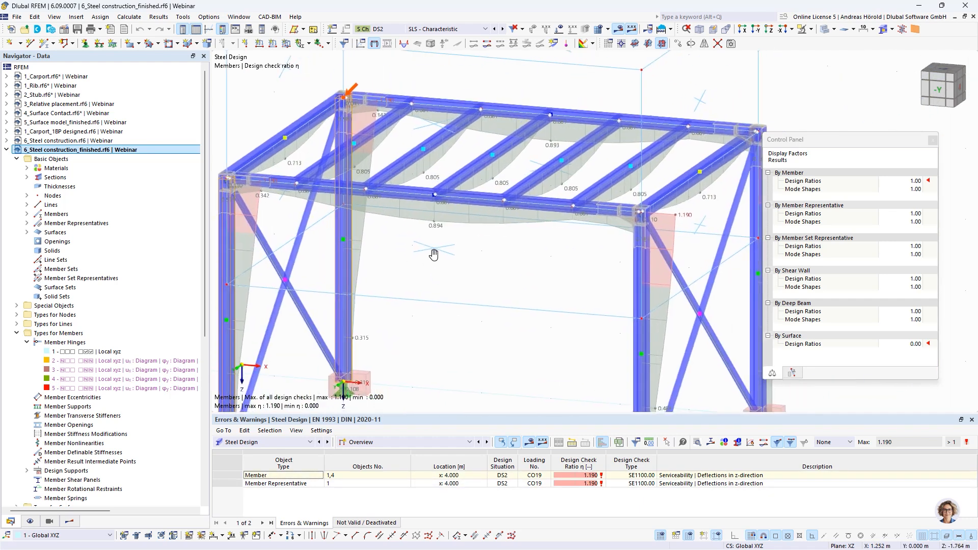
middle_drag(448, 265, 459, 220)
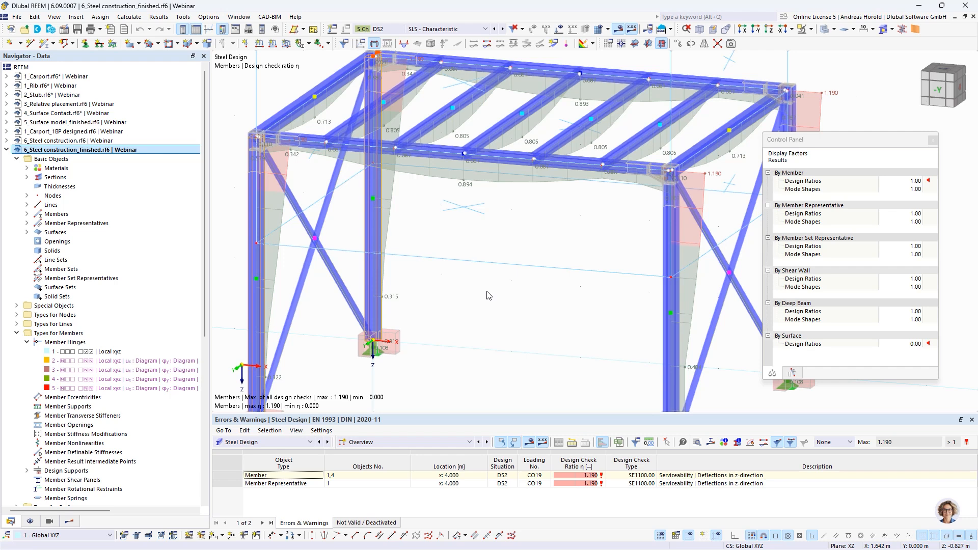
Step: Return to the Steel Joint Design ratios and examine the design check details of the preloaded bolt check at node 4
click(278, 443)
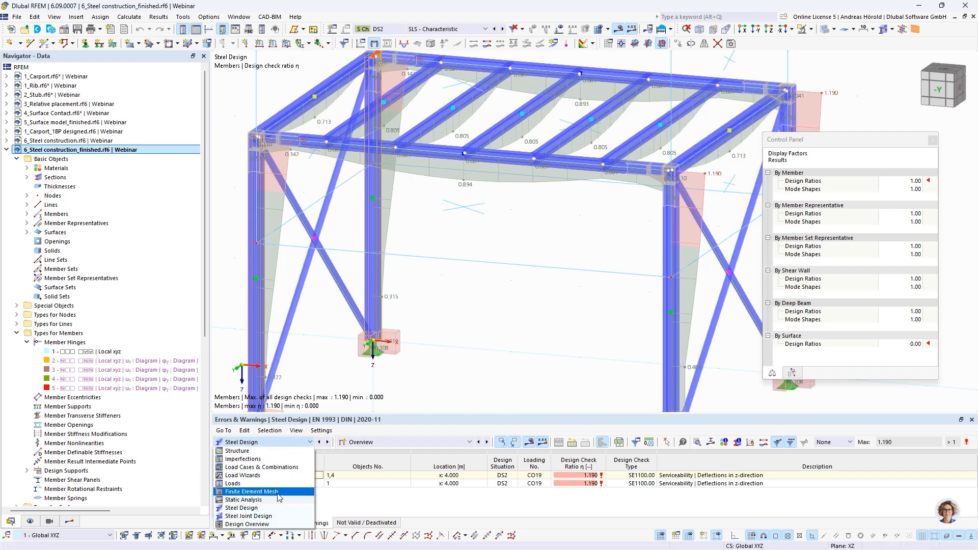
click(248, 516)
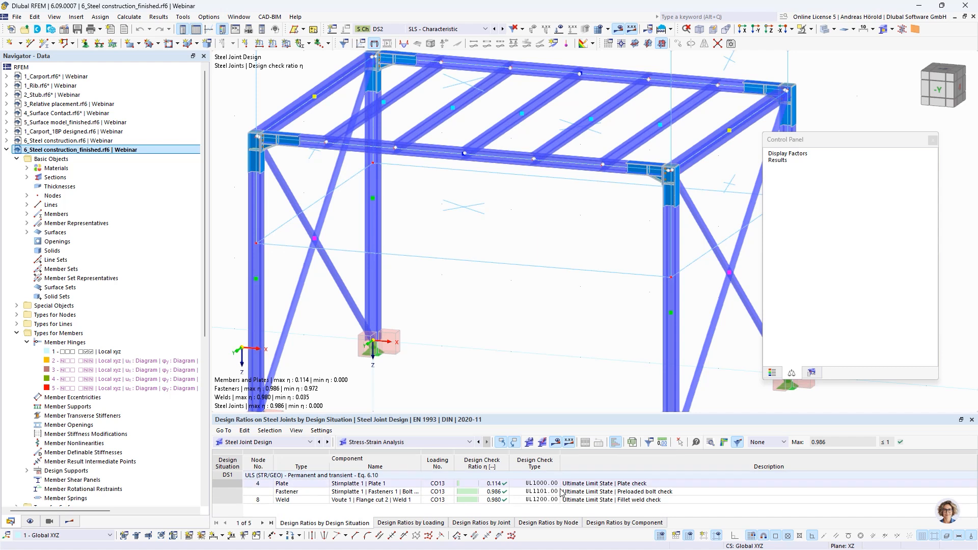
click(610, 492)
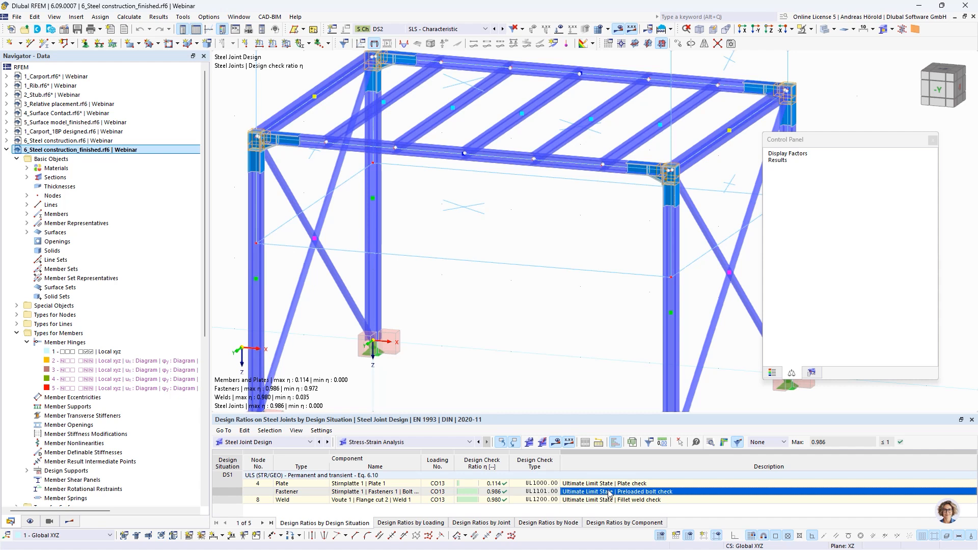
double_click(609, 493)
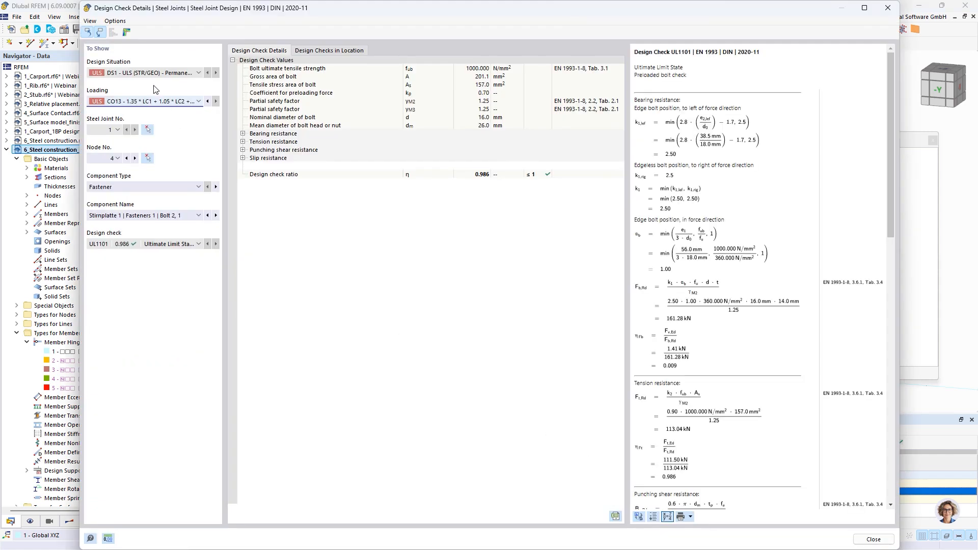
scroll(725, 285, down, 5)
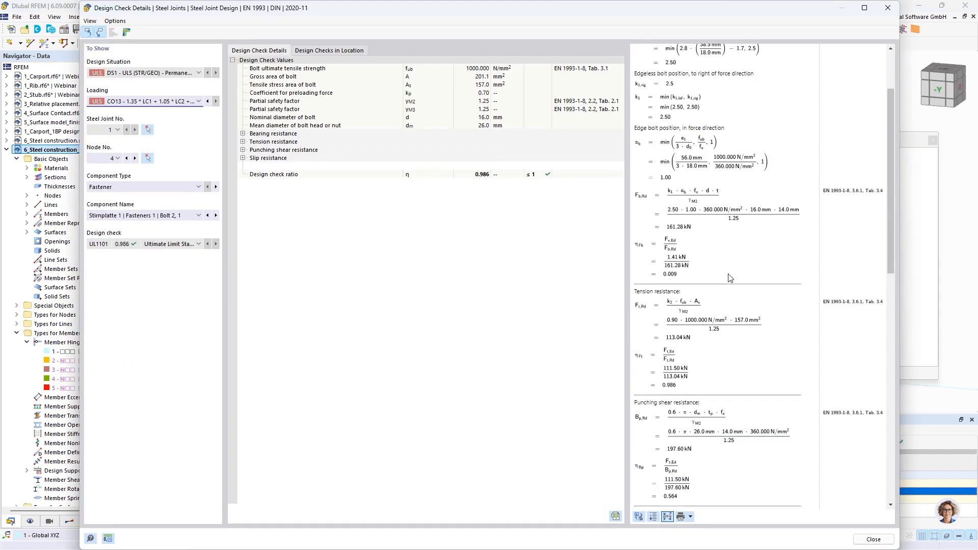
scroll(725, 278, up, 5)
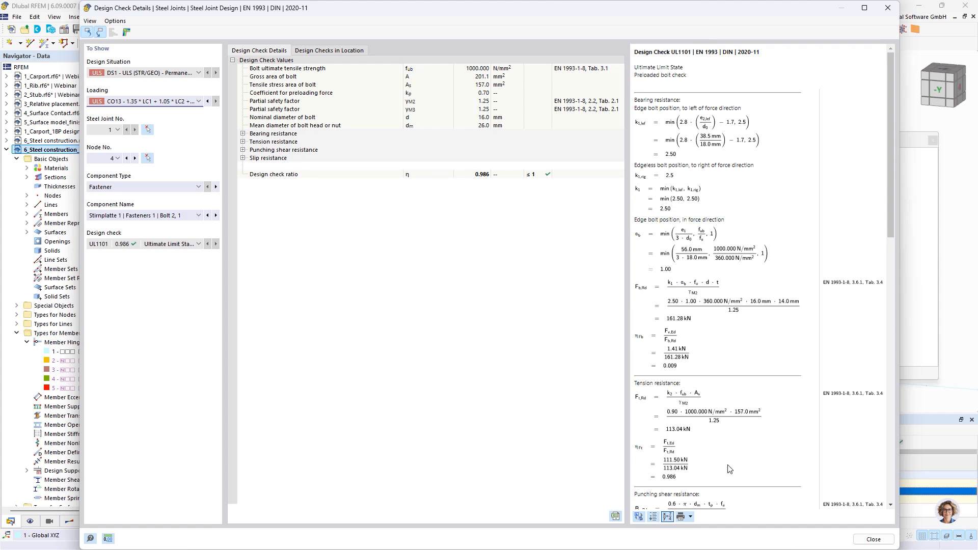
scroll(730, 448, down, 5)
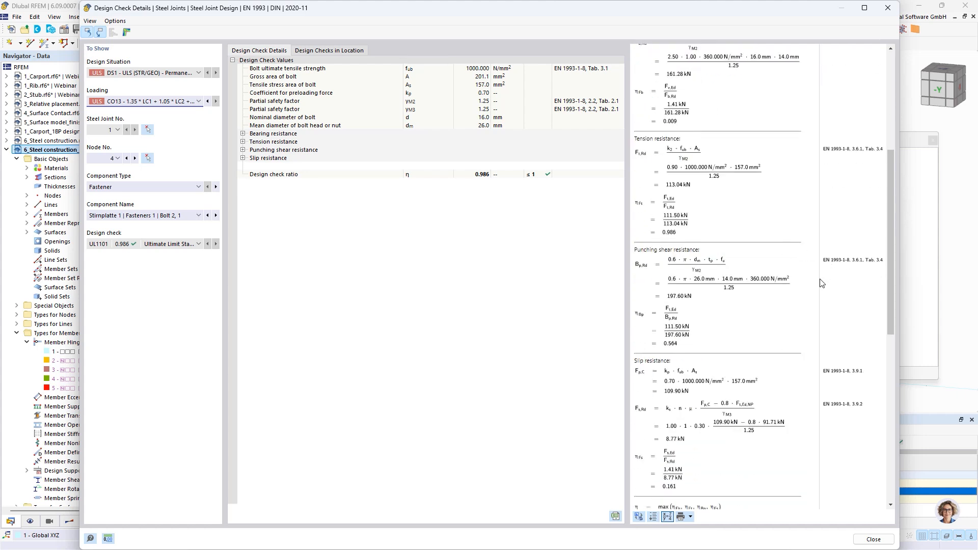
Step: View the graphical results in the steel joint for the bolt check, then close the joint results and check details
click(126, 32)
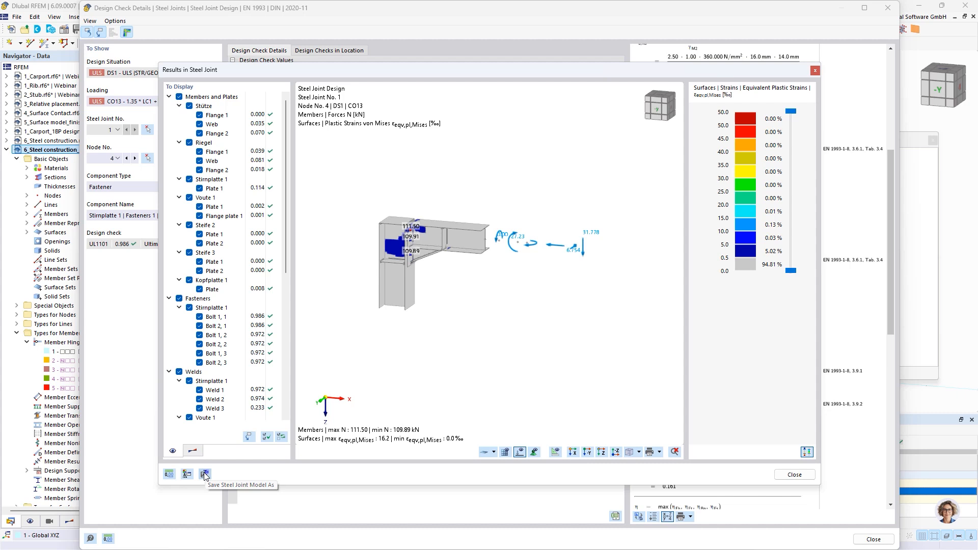
click(794, 474)
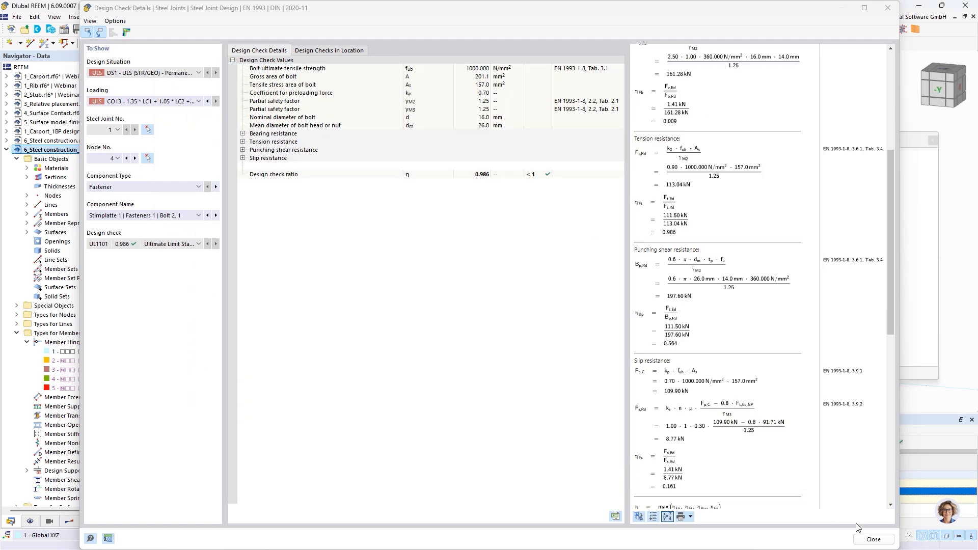
click(873, 539)
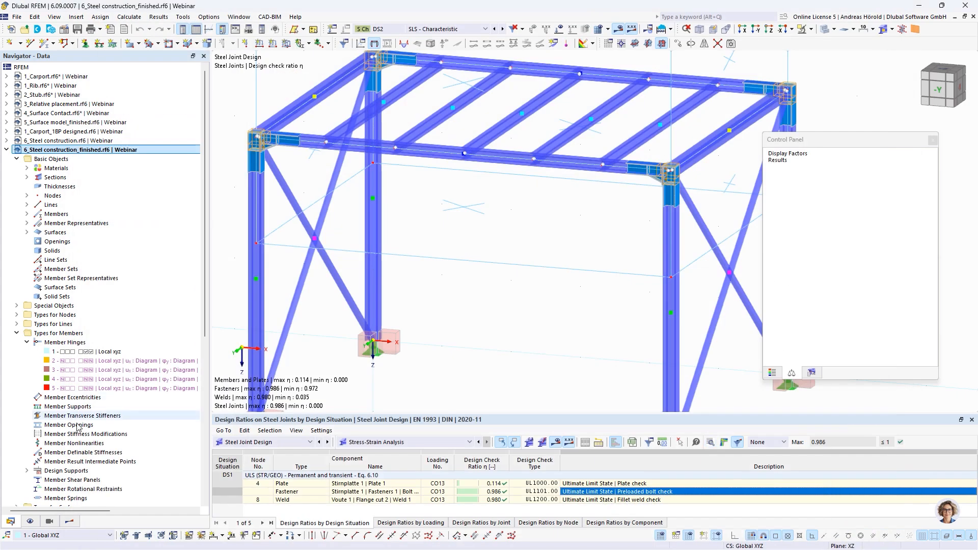
Step: Switch to the joint submodel 6_Steel construction_finished-SteelJoints-000001-MainUltimate.rf6 and view its displacements
scroll(77, 427, down, 10)
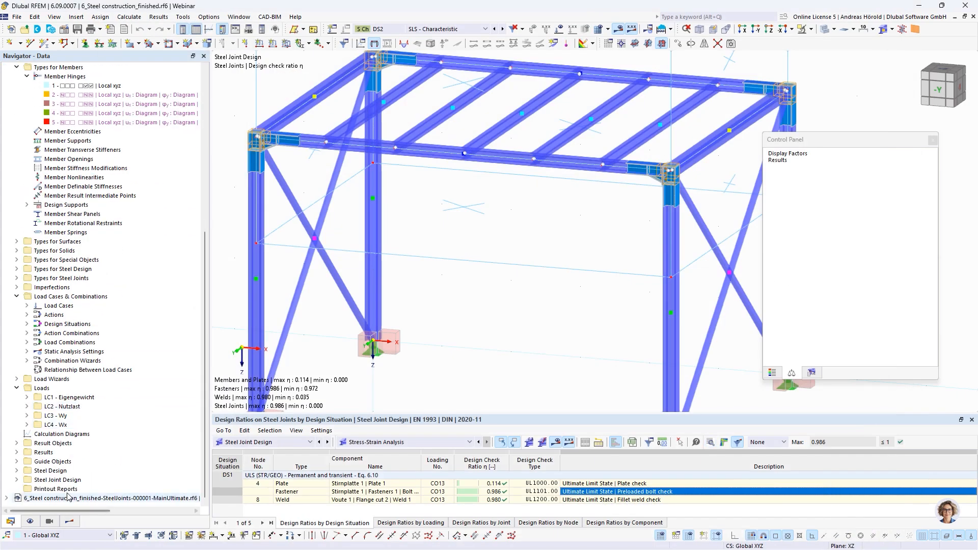
click(75, 498)
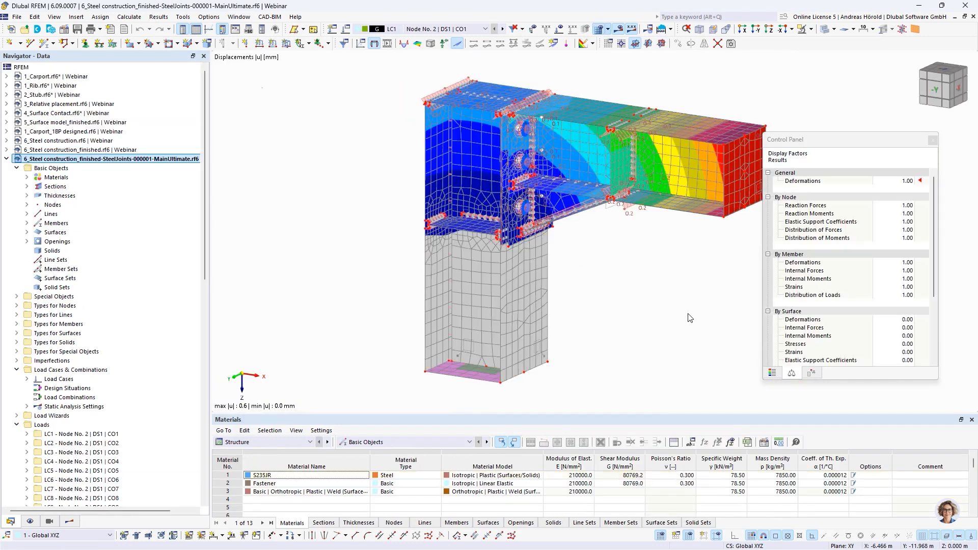
middle_drag(670, 318, 604, 324)
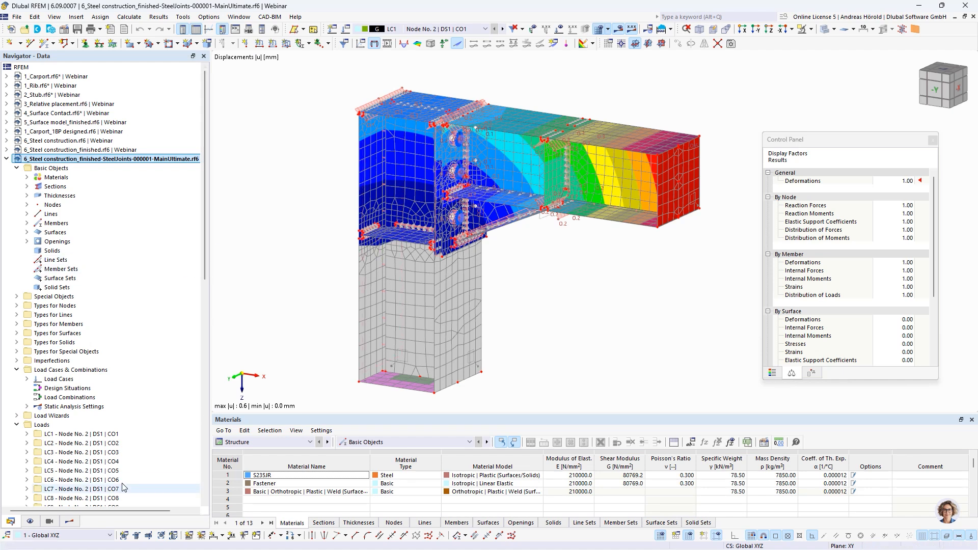
Step: Display the member axial forces N in the joint submodel and inspect them closely at the end plate bolts
click(70, 521)
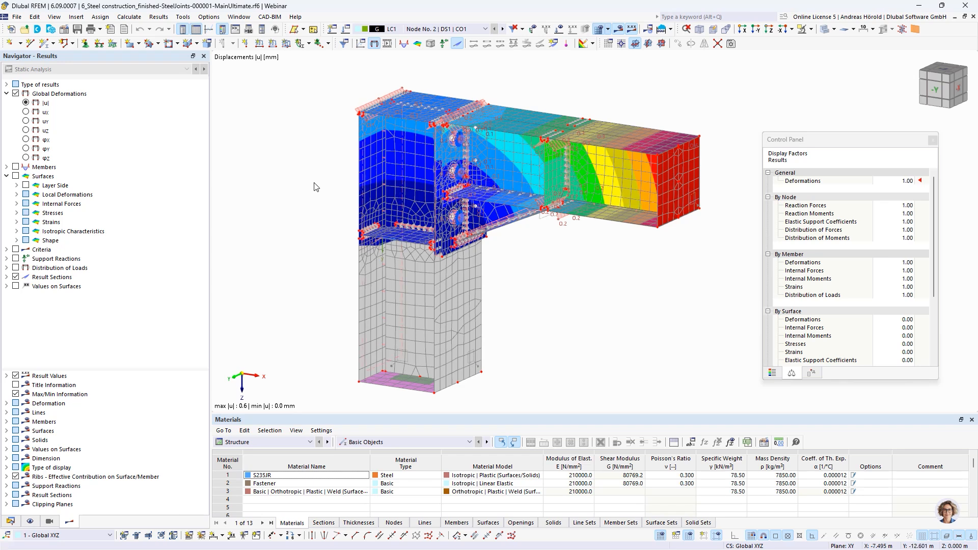
click(16, 167)
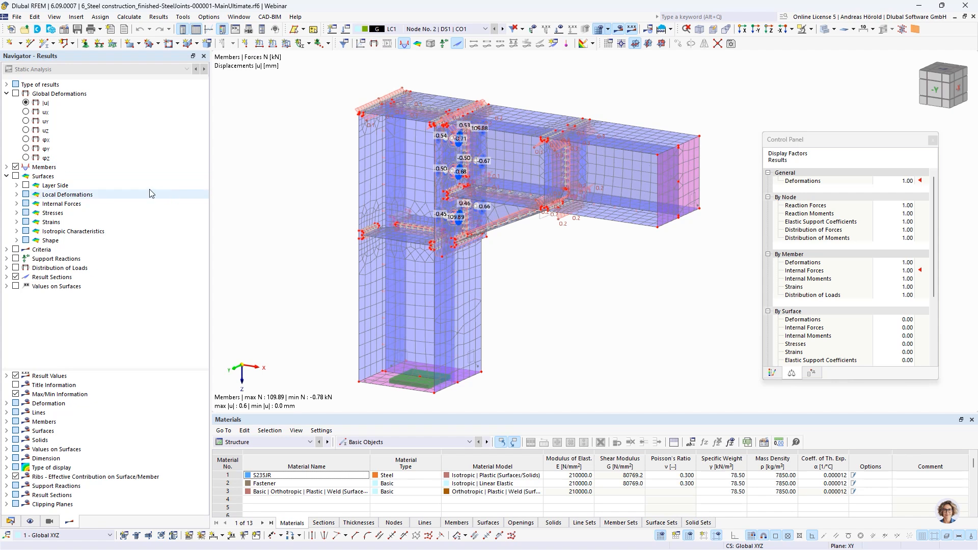
click(6, 167)
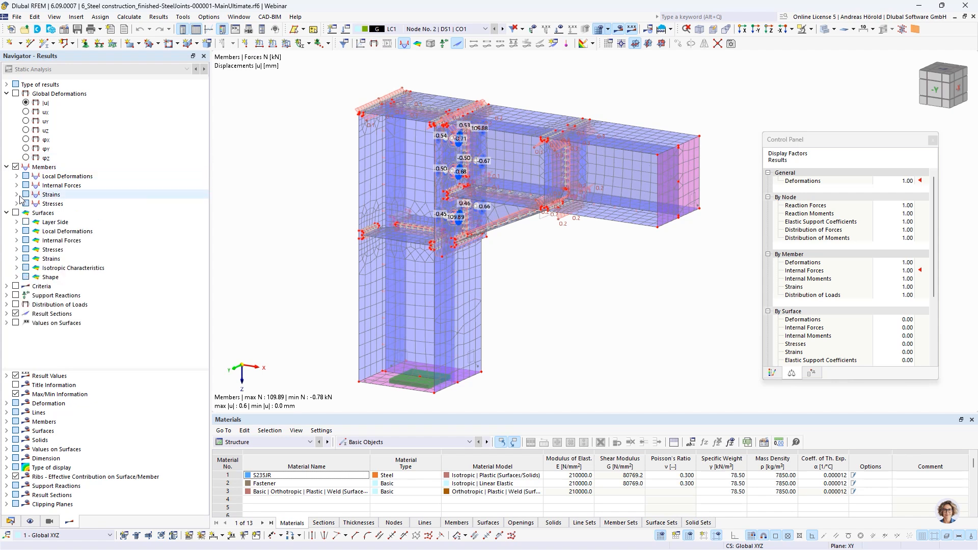
click(17, 185)
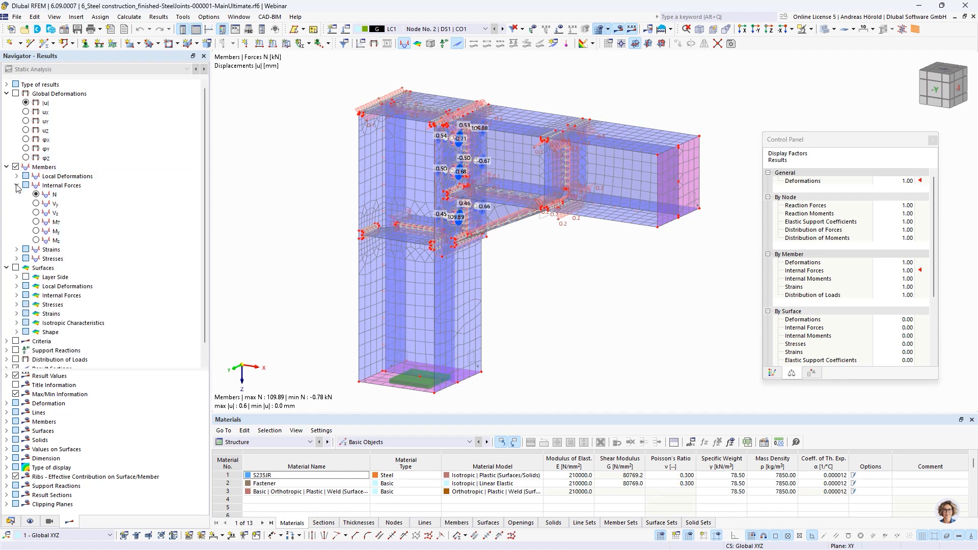
scroll(459, 138, up, 5)
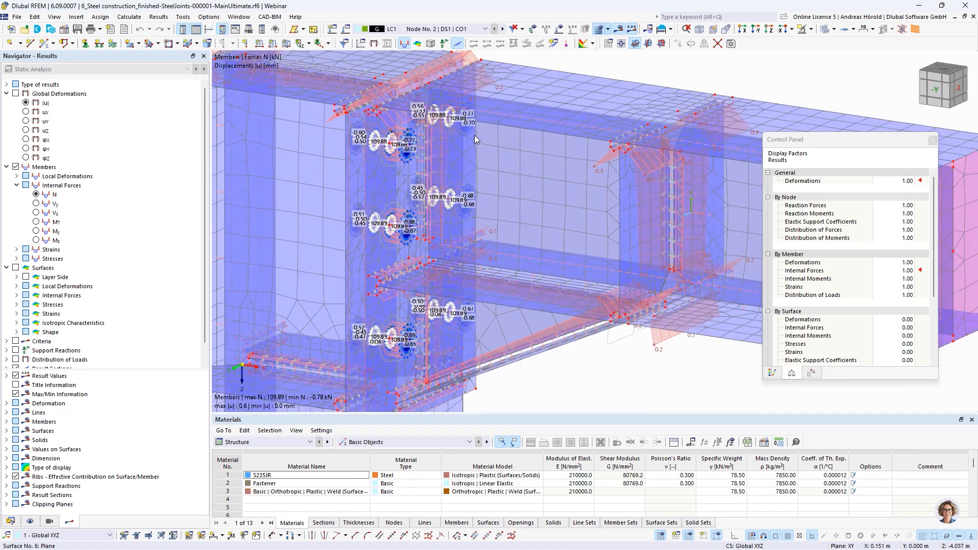
Step: Examine the bolt modelling at the end plate and the line-to-line rigid links of the weld at the column's top plate
scroll(353, 159, up, 4)
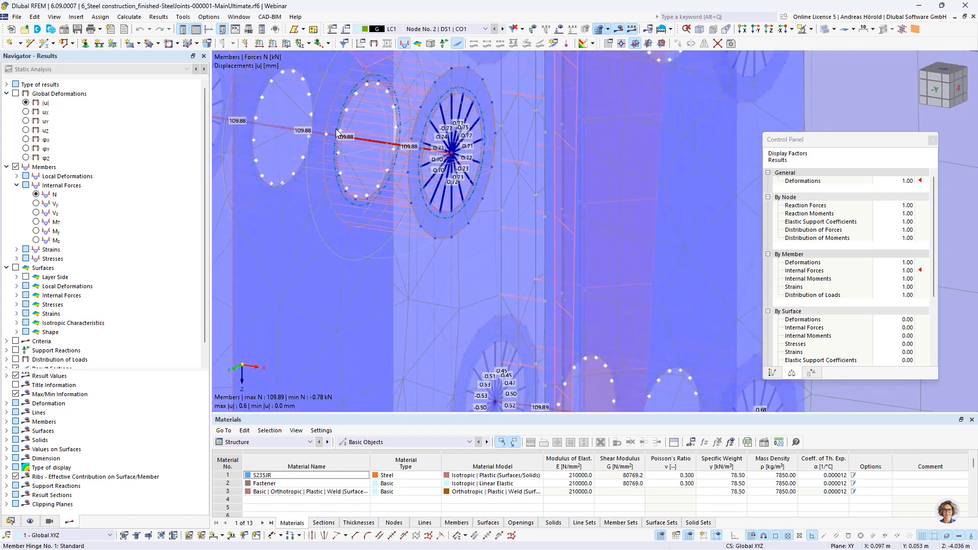
scroll(370, 151, down, 5)
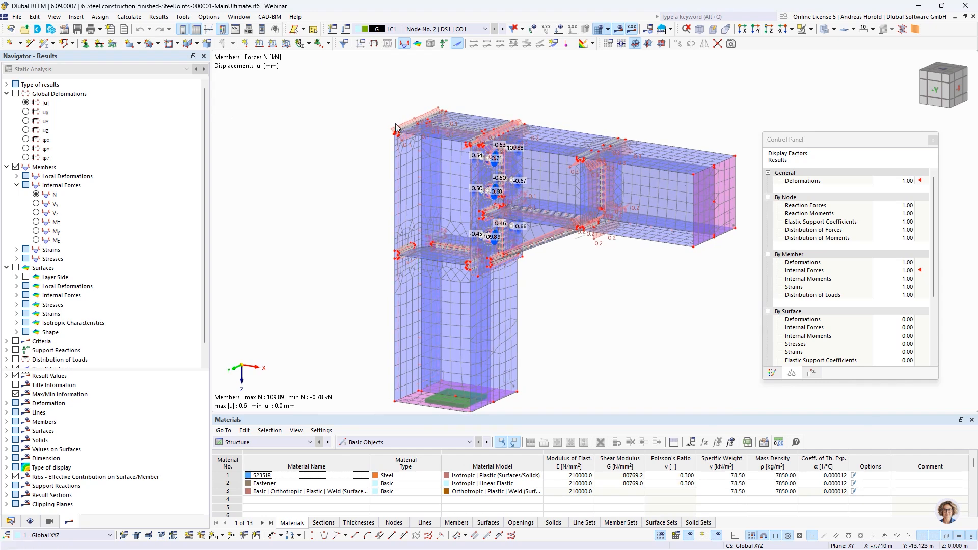
scroll(442, 188, up, 8)
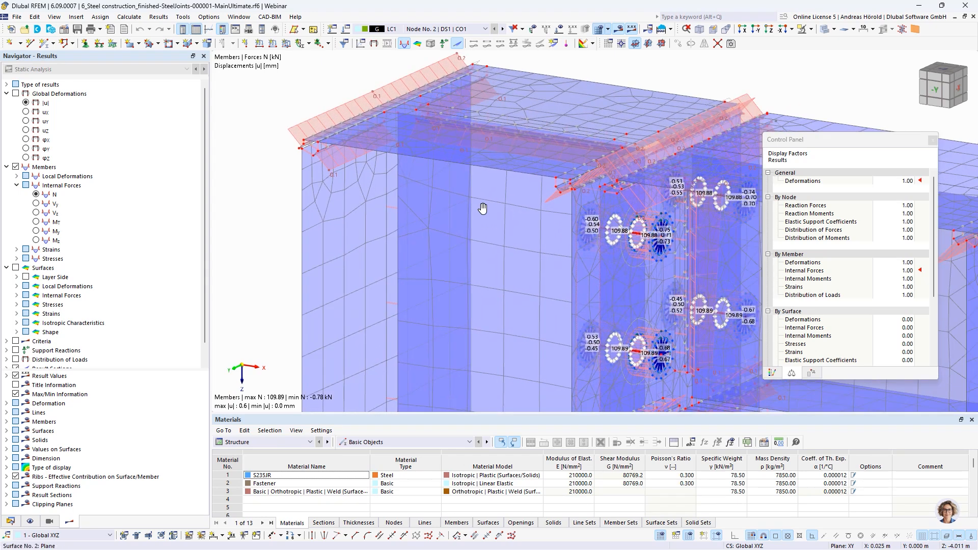
scroll(441, 188, down, 2)
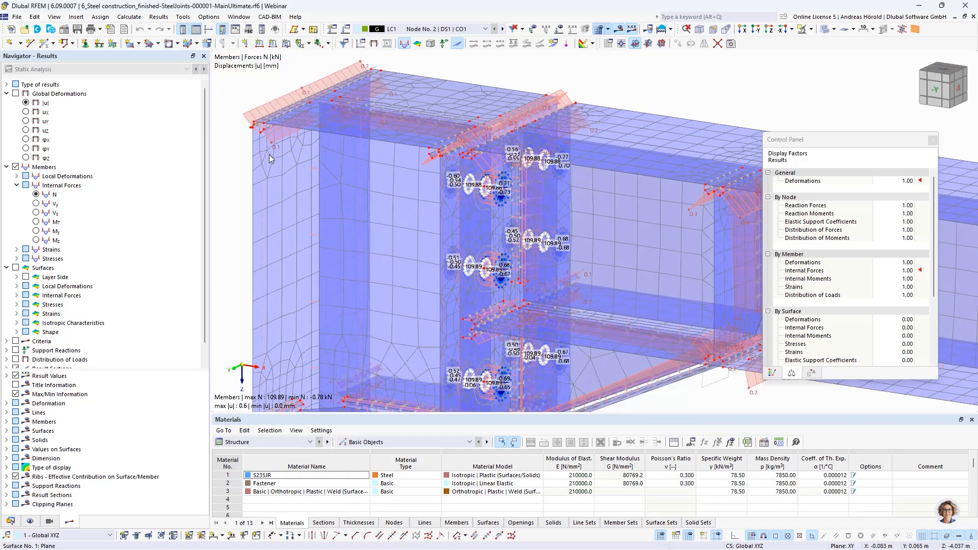
scroll(260, 127, up, 8)
middle_drag(251, 131, 379, 173)
scroll(356, 163, up, 5)
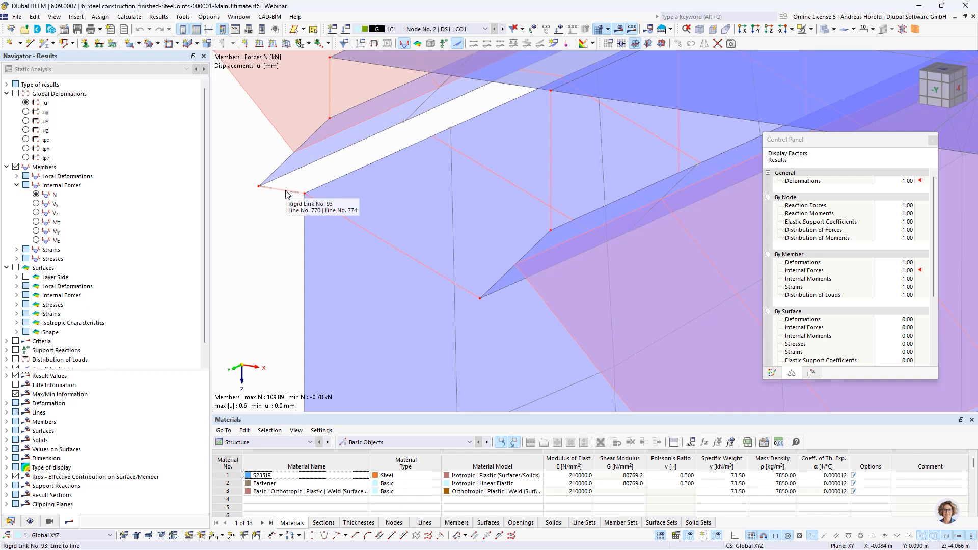
scroll(338, 175, down, 3)
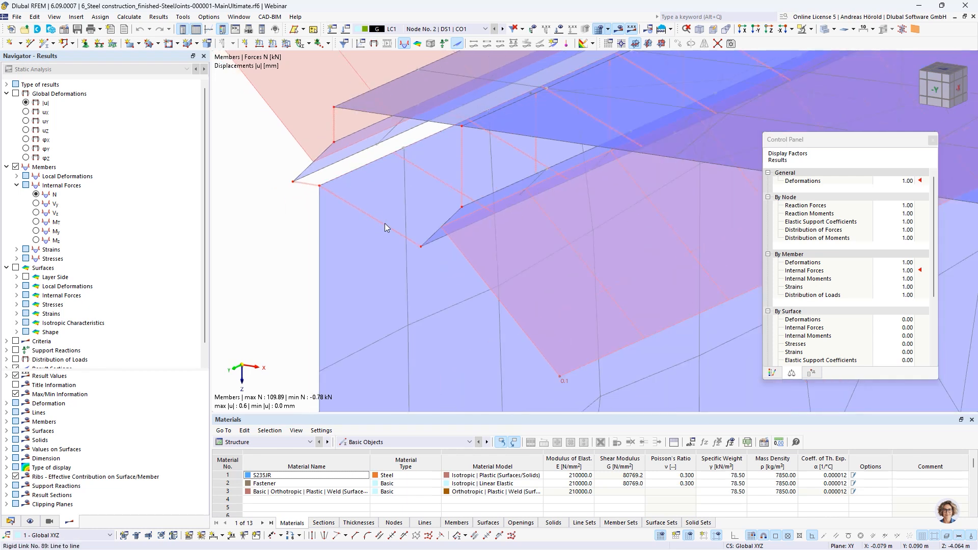
scroll(384, 223, down, 5)
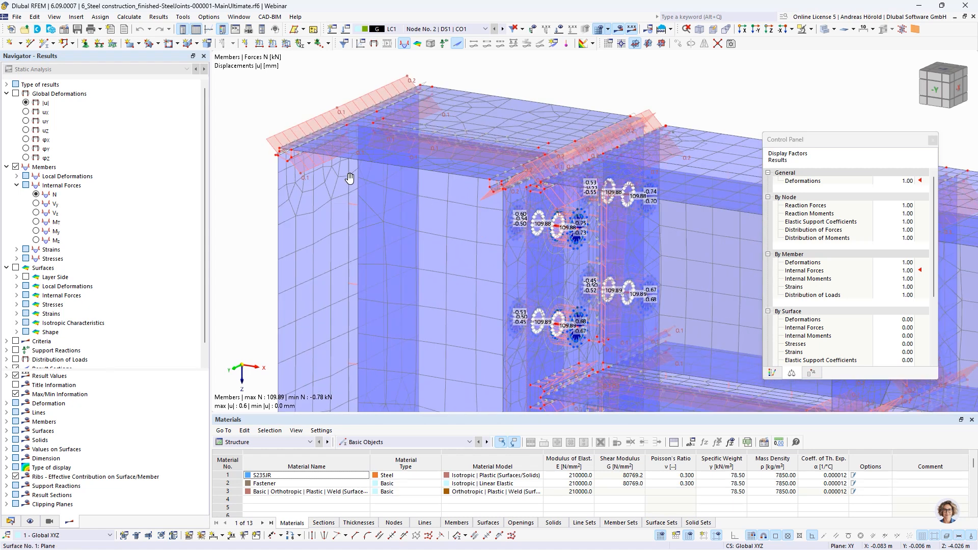
scroll(347, 176, down, 4)
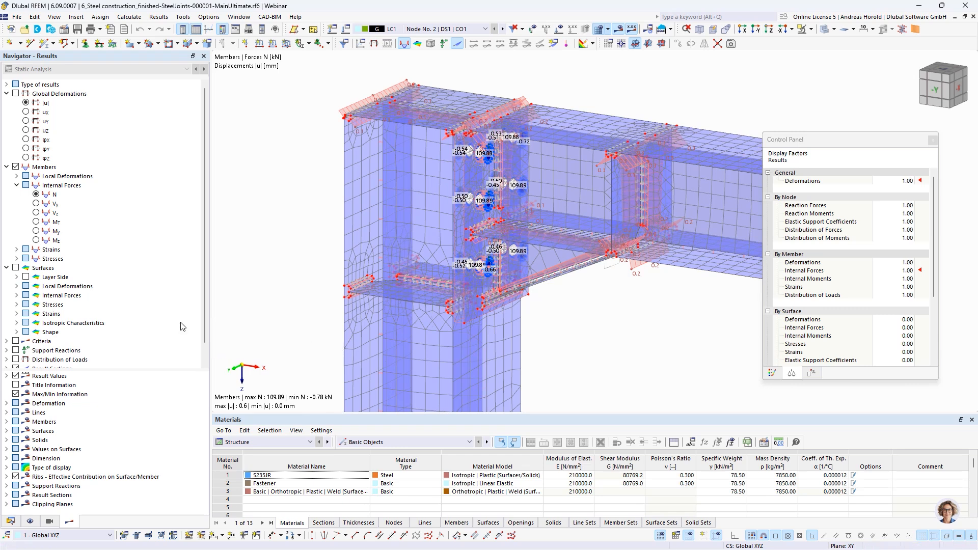
Step: Display the surfaces' maximum von Mises equivalent stresses σeqv,Mises,Max in the joint submodel
scroll(36, 295, down, 1)
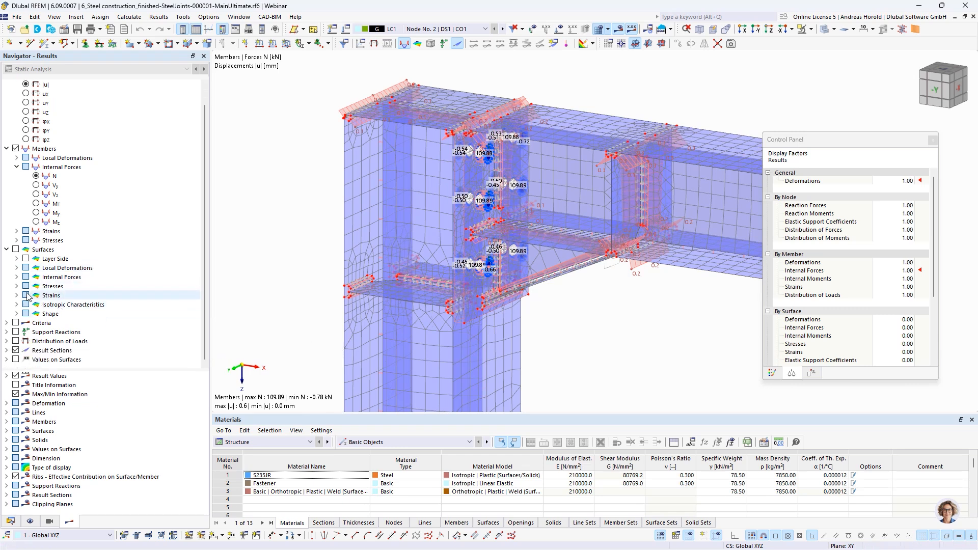
click(16, 249)
click(16, 286)
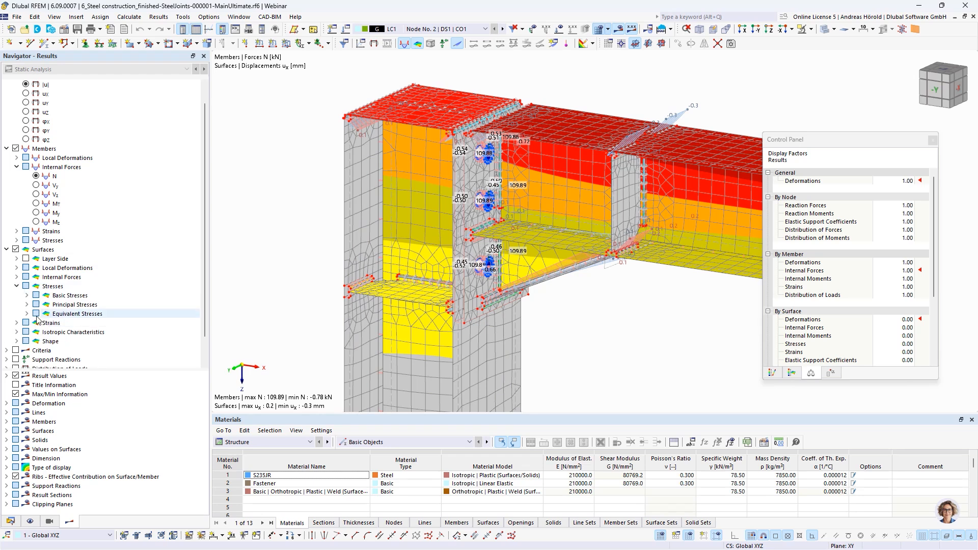
click(27, 314)
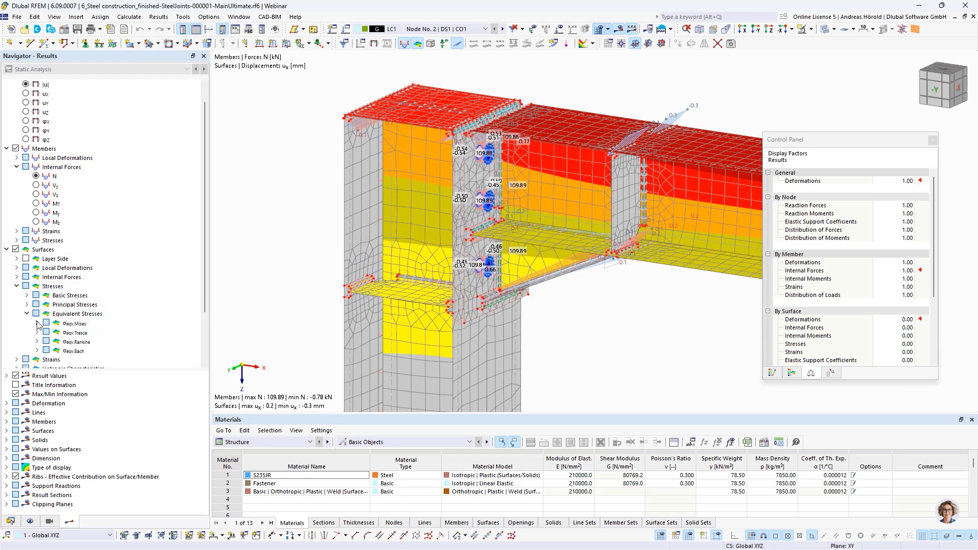
click(37, 323)
click(56, 332)
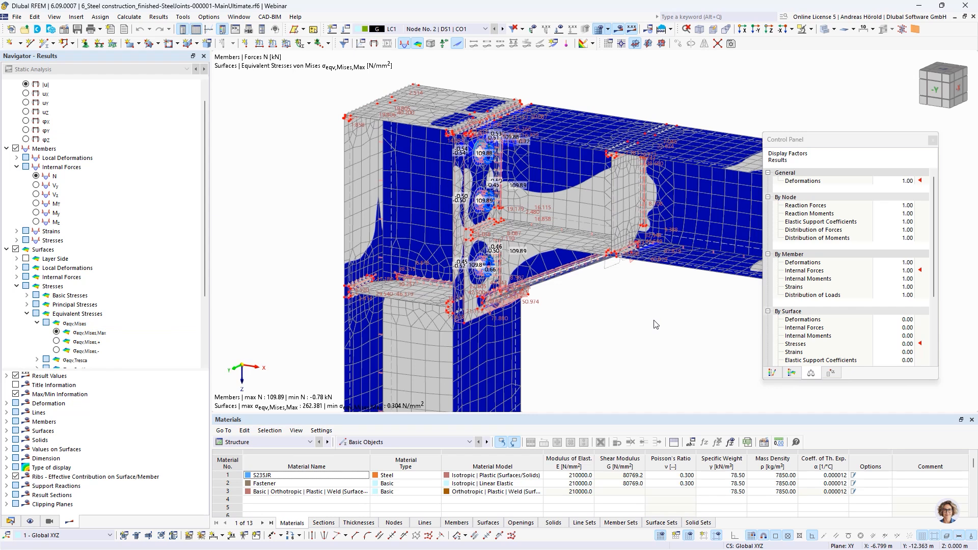
Step: Examine the von Mises stress distribution around the end plate bolt holes and across the adjoining column and beam surfaces
scroll(654, 320, down, 4)
middle_drag(654, 320, 589, 324)
scroll(475, 260, up, 8)
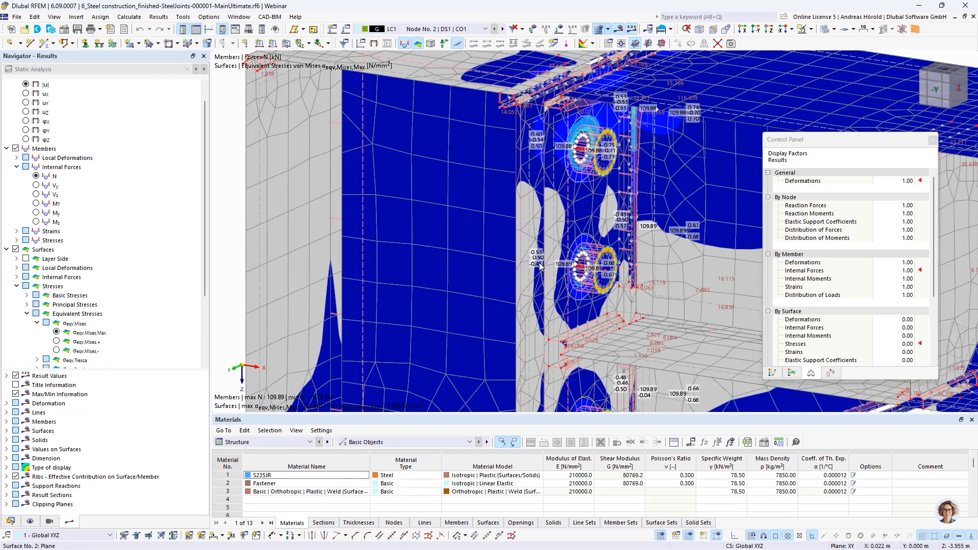
scroll(550, 264, up, 4)
scroll(551, 264, down, 1)
scroll(624, 263, down, 1)
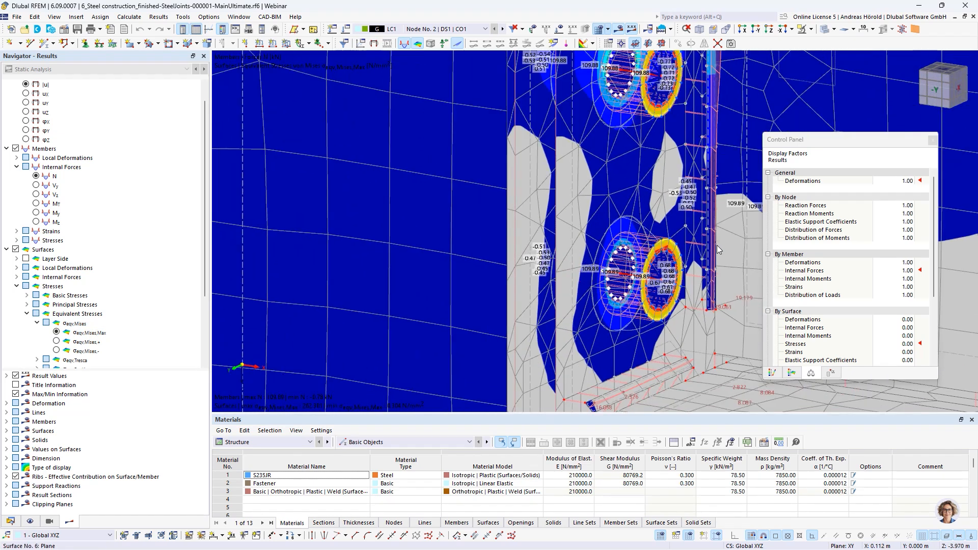
scroll(641, 239, down, 3)
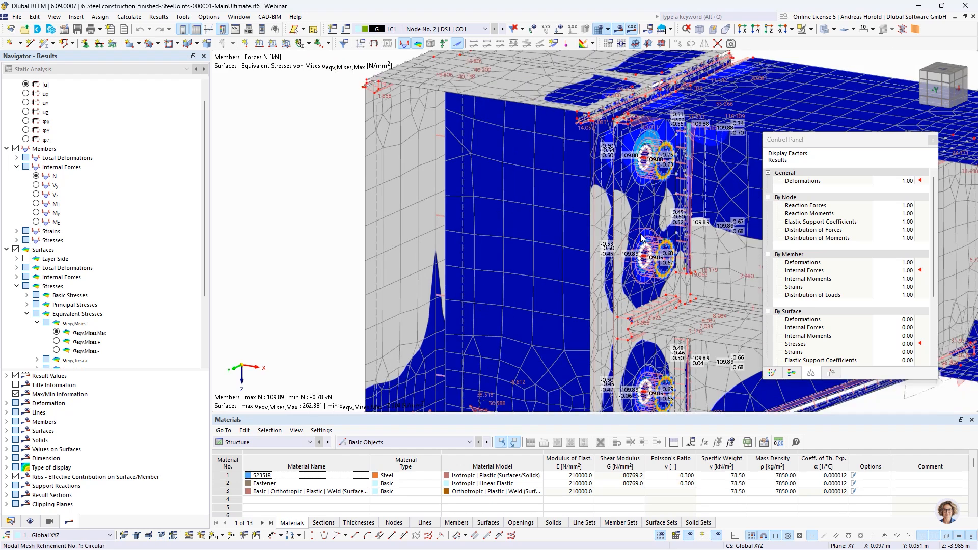
scroll(647, 184, down, 2)
middle_drag(665, 200, 530, 186)
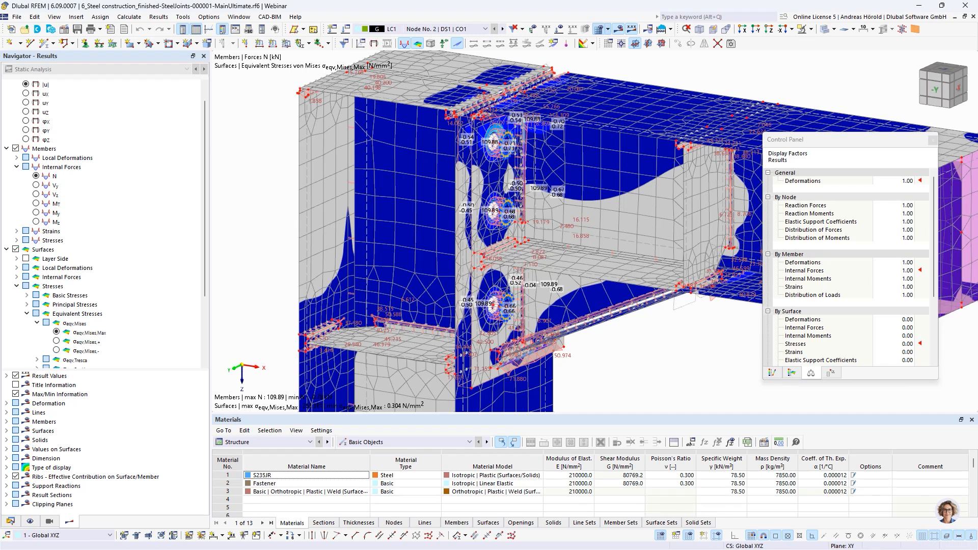
Step: Switch to the webinar presentation and advance to the Planned Features slide
key(alt+Tab)
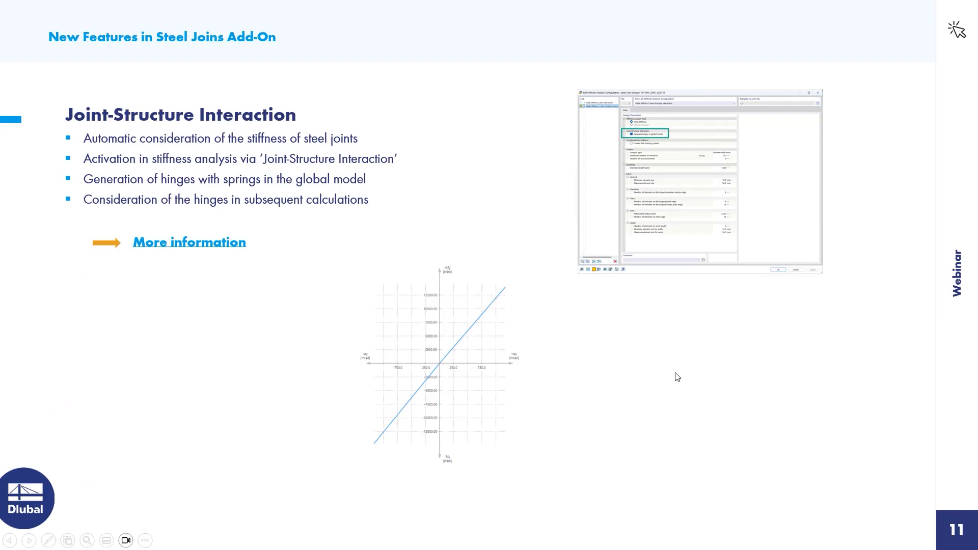
key(Right)
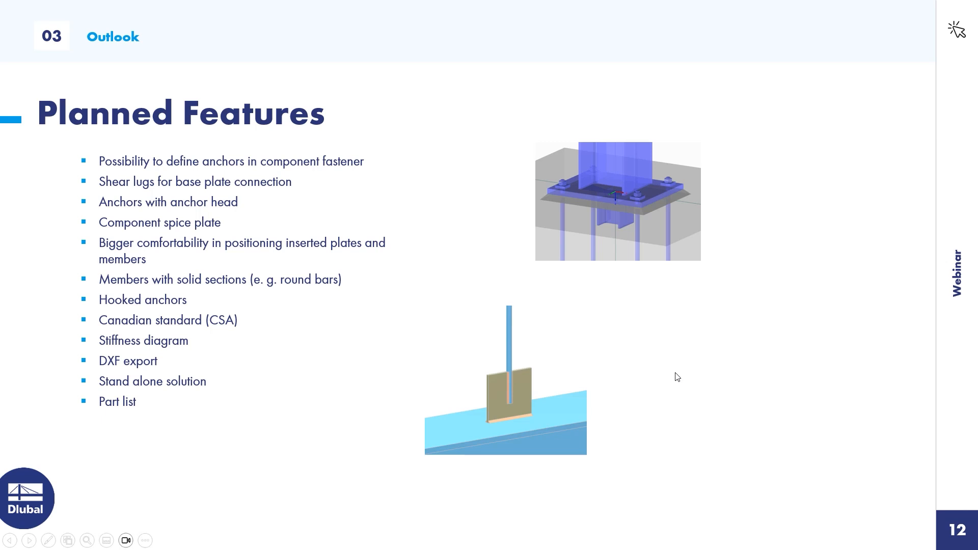